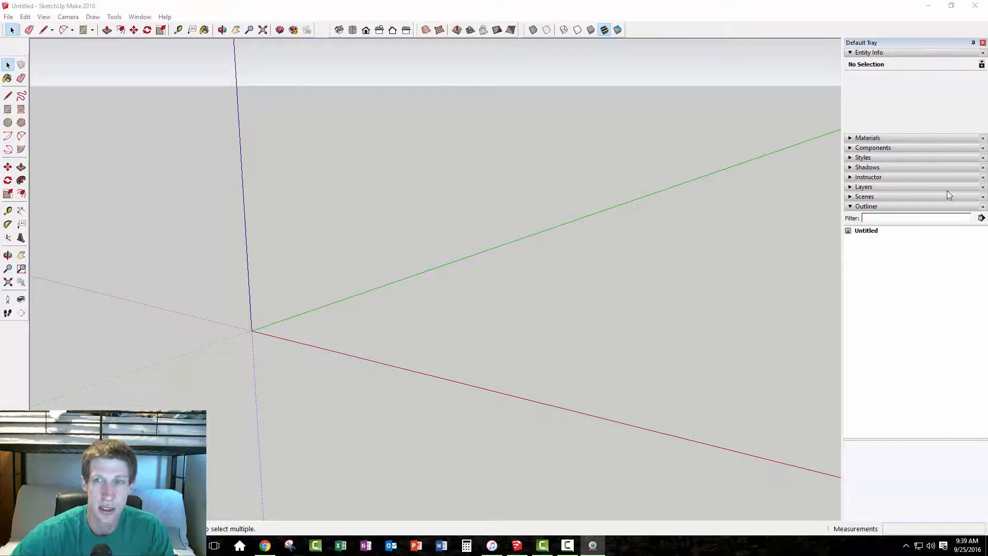
Step: Bring the staircase reference photo into view, examine the stair layout and railings, and move its browser window away from the model
{"action": "left_click_drag", "start_coordinate": [613, 9], "coordinate": [604, 1]}
{"action": "mouse_move", "coordinate": [313, 10]}
{"action": "left_mouse_down"}
{"action": "mouse_move", "coordinate": [460, 24]}
{"action": "mouse_move", "coordinate": [719, 26]}
{"action": "left_mouse_up"}
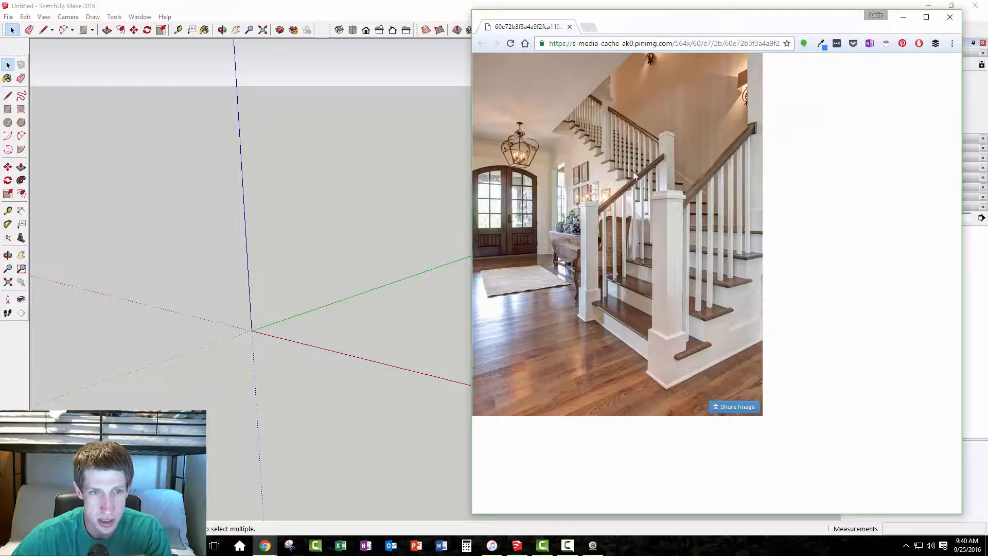
{"action": "left_click_drag", "start_coordinate": [668, 27], "coordinate": [987, 28]}
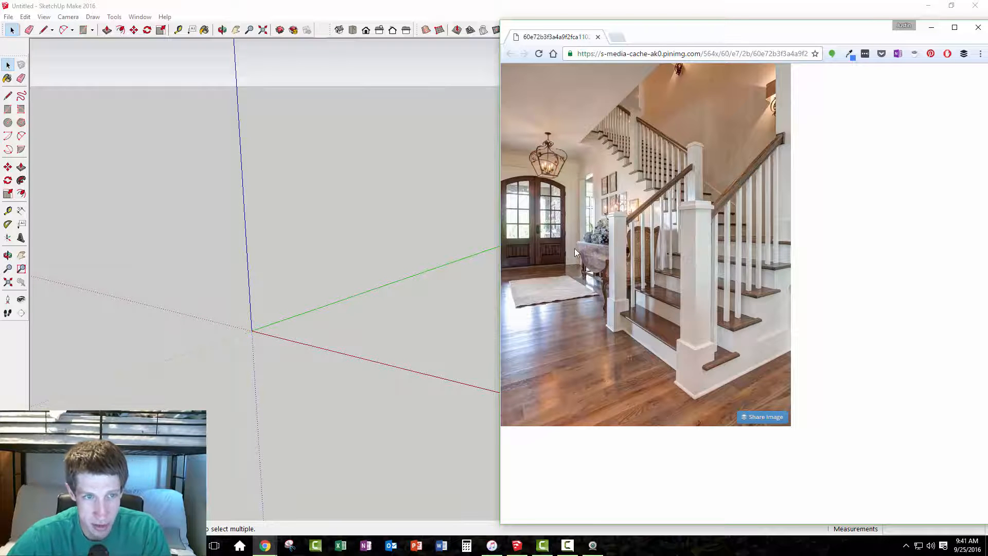
{"action": "left_click_drag", "start_coordinate": [688, 35], "coordinate": [987, 4]}
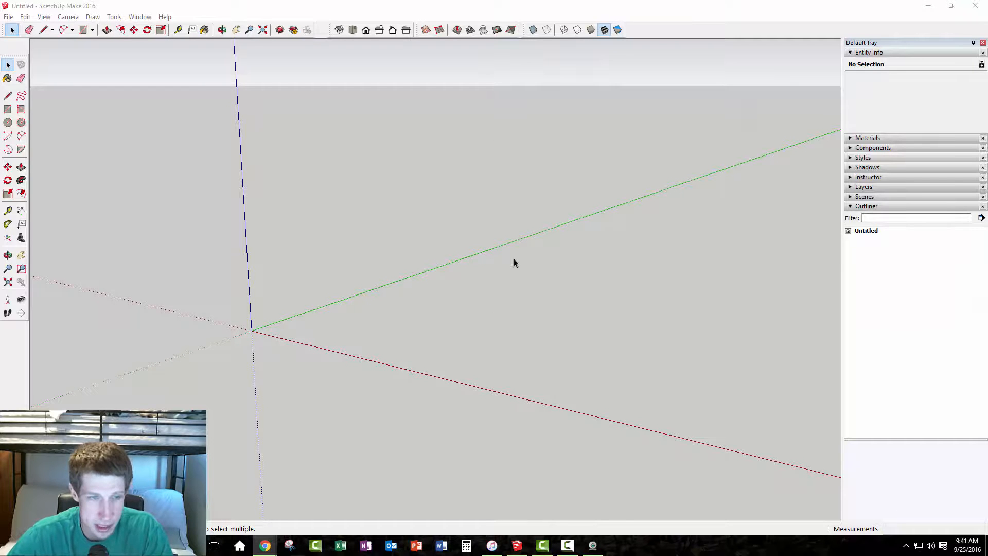
Step: Draw an 8' line from the origin along the green axis
{"action": "middle_click_drag", "start_coordinate": [316, 308], "coordinate": [356, 296]}
{"action": "scroll", "coordinate": [84, 225], "scroll_direction": "up", "scroll_amount": 5}
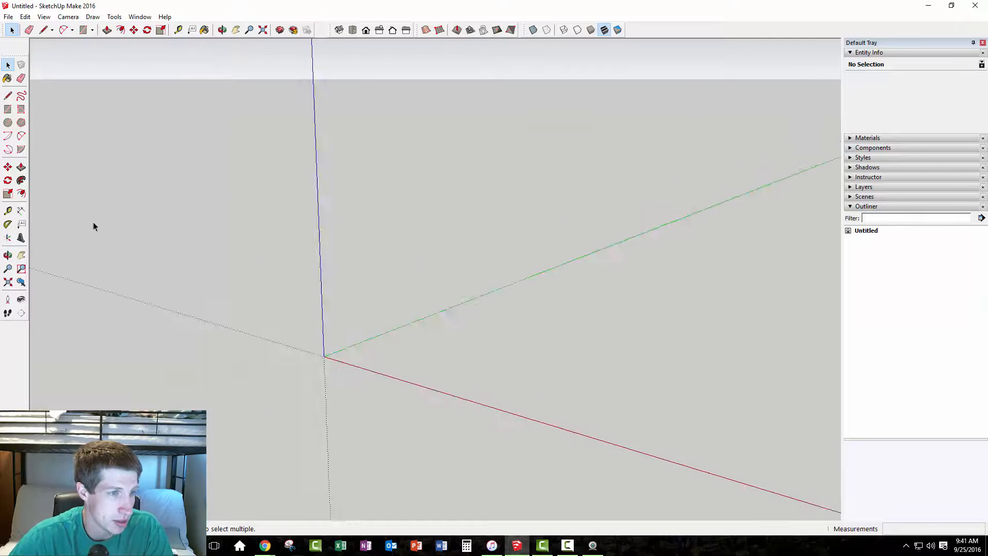
{"action": "scroll", "coordinate": [571, 366], "scroll_direction": "down", "scroll_amount": 2}
{"action": "mouse_move", "coordinate": [573, 376]}
{"action": "middle_mouse_down"}
{"action": "mouse_move", "coordinate": [451, 359]}
{"action": "mouse_move", "coordinate": [434, 408]}
{"action": "middle_mouse_up"}
{"action": "key", "text": "l"}
{"action": "left_click", "coordinate": [417, 410]}
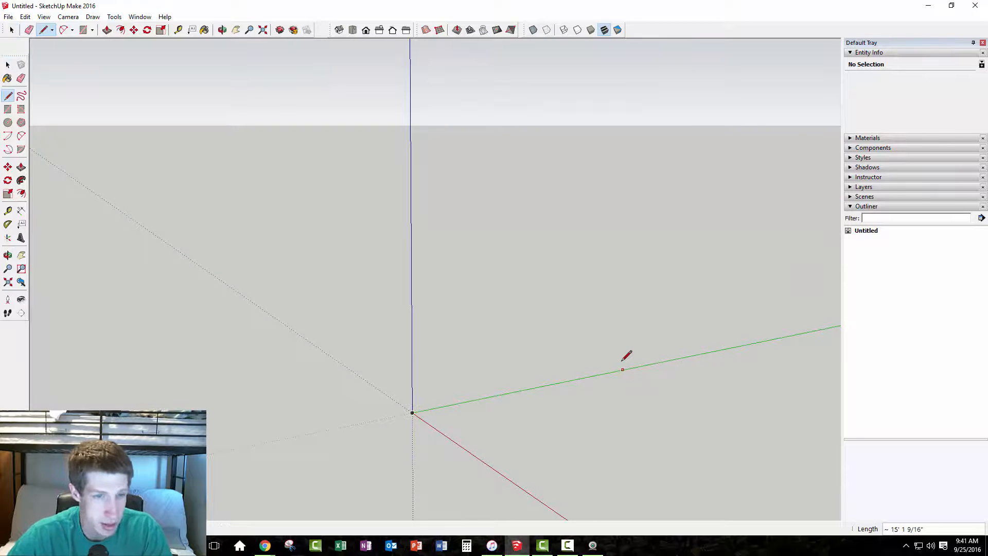
{"action": "type", "text": "8"}
{"action": "key", "text": "Return"}
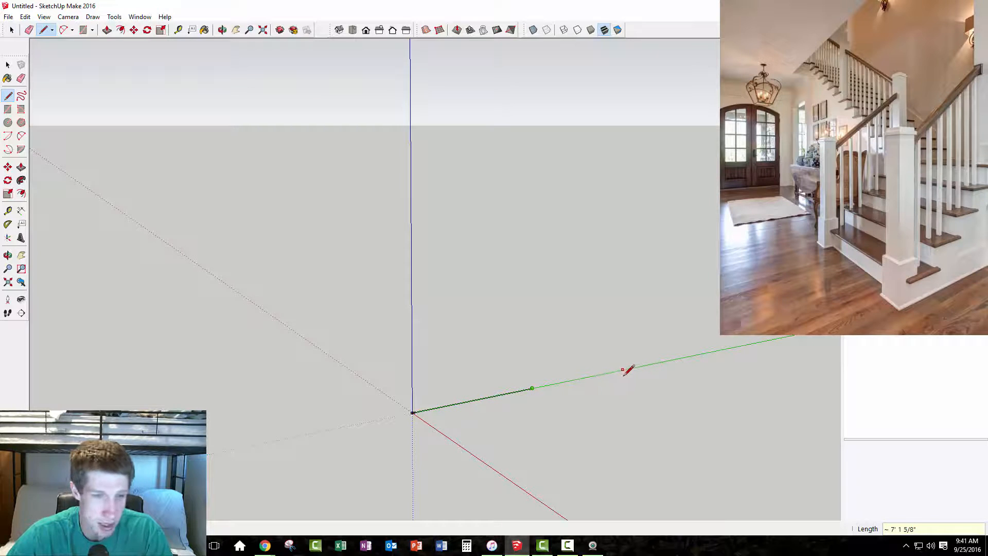
Step: Extend the line along the green axis with a 4' segment and a 3' segment
{"action": "type", "text": "4"}
{"action": "key", "text": "Return"}
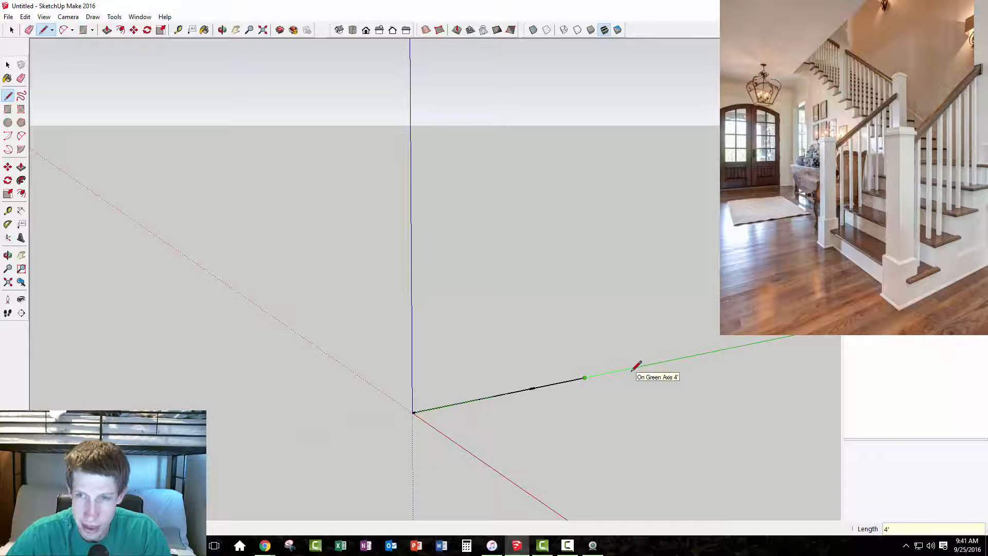
{"action": "type", "text": "3'"}
{"action": "key", "text": "Return"}
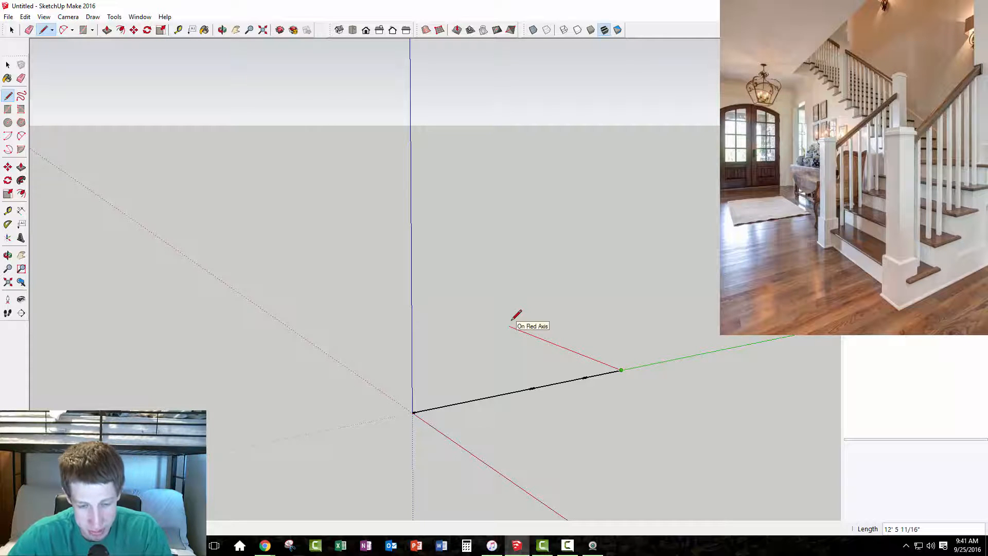
Step: Draw 15' and 7' segments parallel to the red axis and close the outline into a rectangle back at the origin
{"action": "type", "text": "15'"}
{"action": "key", "text": "Return"}
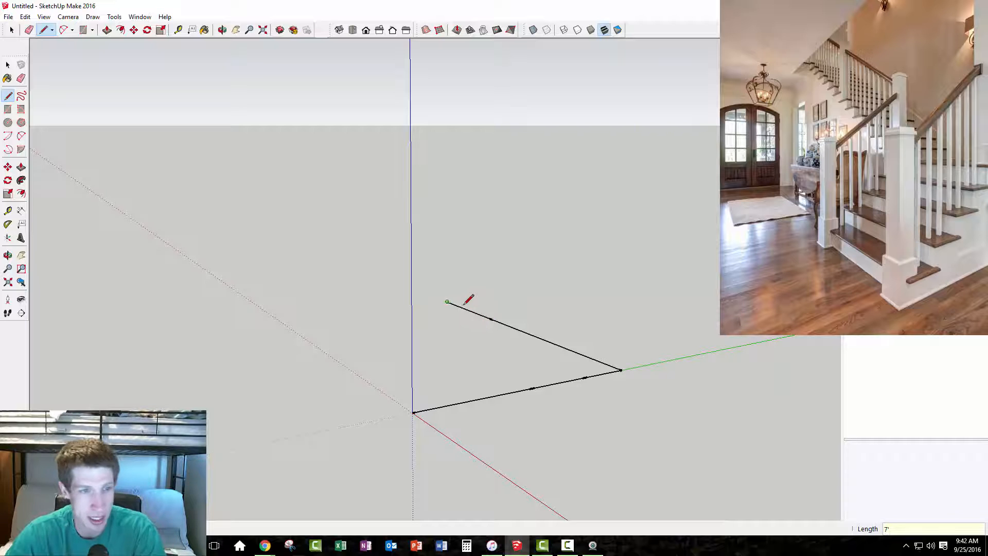
{"action": "left_click", "coordinate": [445, 301]}
{"action": "type", "text": "7'"}
{"action": "left_click", "coordinate": [413, 411]}
{"action": "left_click", "coordinate": [413, 411]}
Step: In Top view, select the whole rectangle and rotate it 90° clockwise about the origin so its long side follows the green axis
{"action": "key", "text": "o"}
{"action": "left_click_drag", "start_coordinate": [525, 412], "coordinate": [403, 246]}
{"action": "key", "text": "space"}
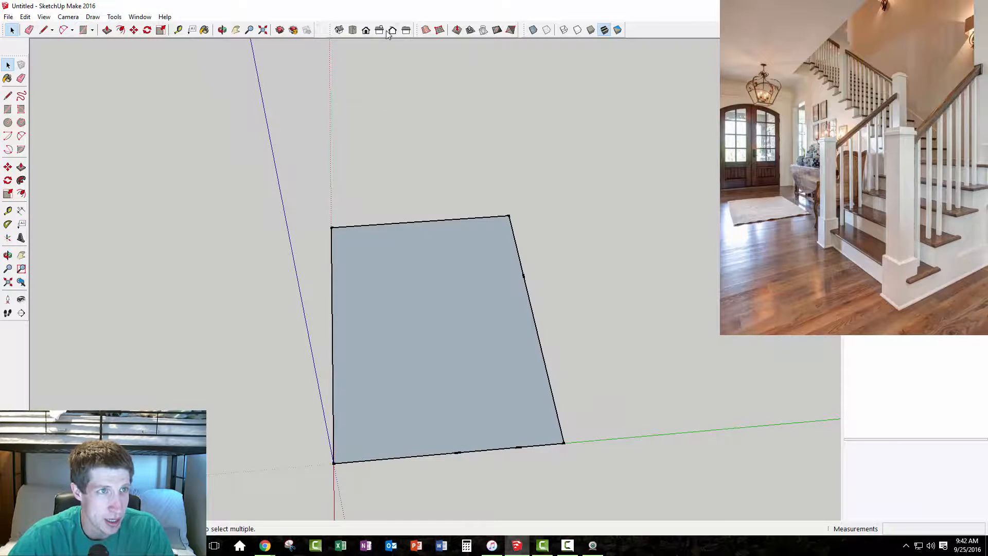
{"action": "left_click", "coordinate": [352, 29]}
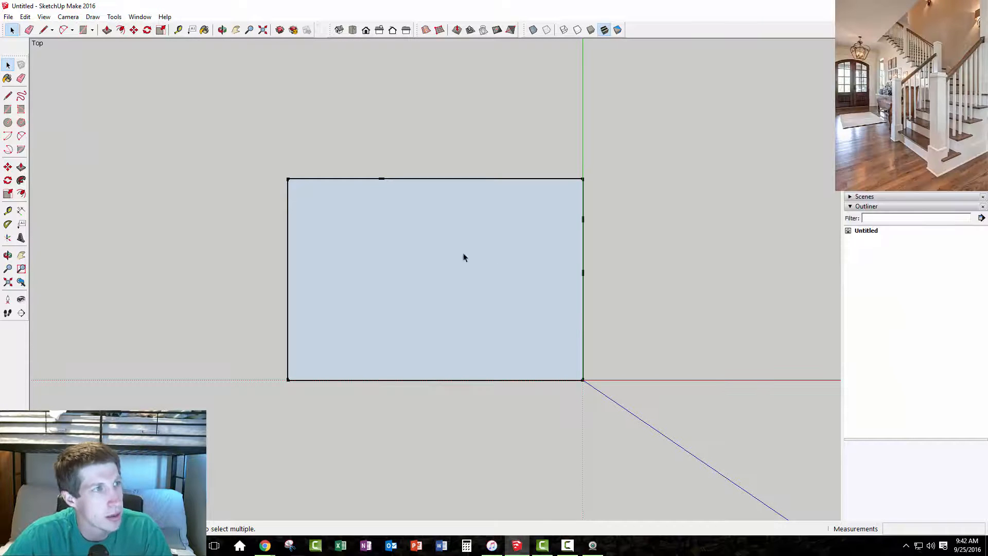
{"action": "scroll", "coordinate": [470, 252], "scroll_direction": "down", "scroll_amount": 2}
{"action": "scroll", "coordinate": [610, 248], "scroll_direction": "up", "scroll_amount": 2}
{"action": "scroll", "coordinate": [331, 201], "scroll_direction": "down", "scroll_amount": 1}
{"action": "left_click_drag", "start_coordinate": [105, 105], "coordinate": [553, 359]}
{"action": "left_click_drag", "start_coordinate": [190, 98], "coordinate": [571, 429]}
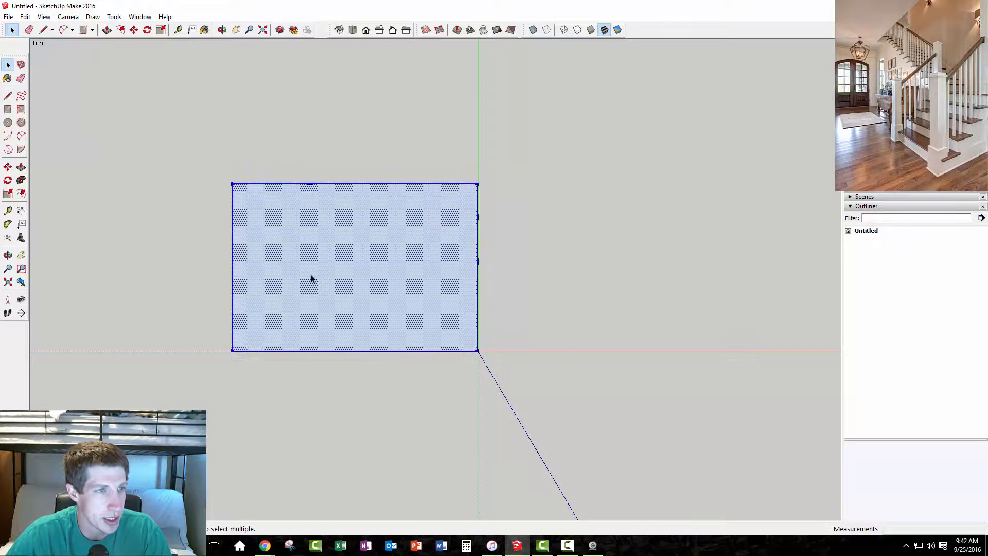
{"action": "left_click", "coordinate": [8, 180]}
{"action": "left_click", "coordinate": [478, 351]}
{"action": "left_click", "coordinate": [232, 351]}
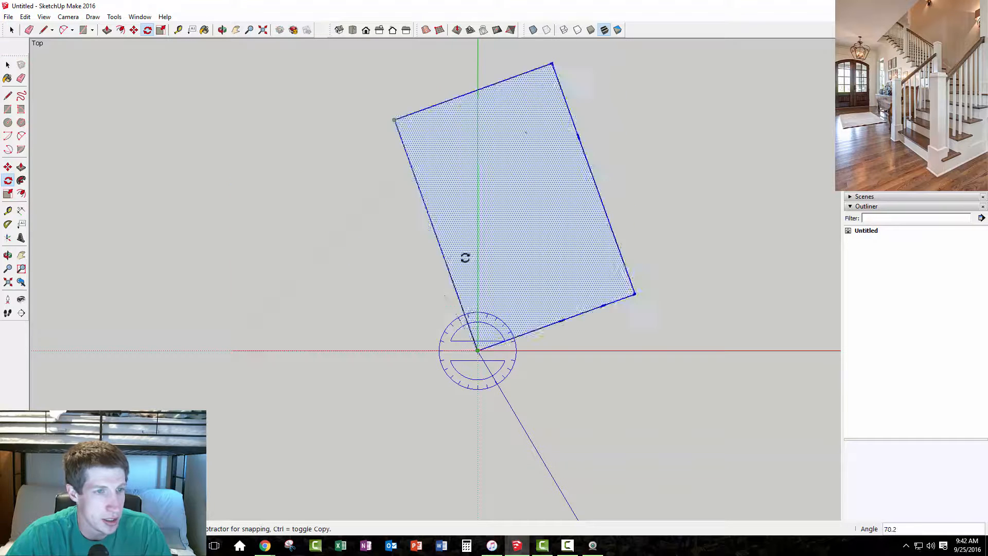
{"action": "left_click", "coordinate": [478, 108]}
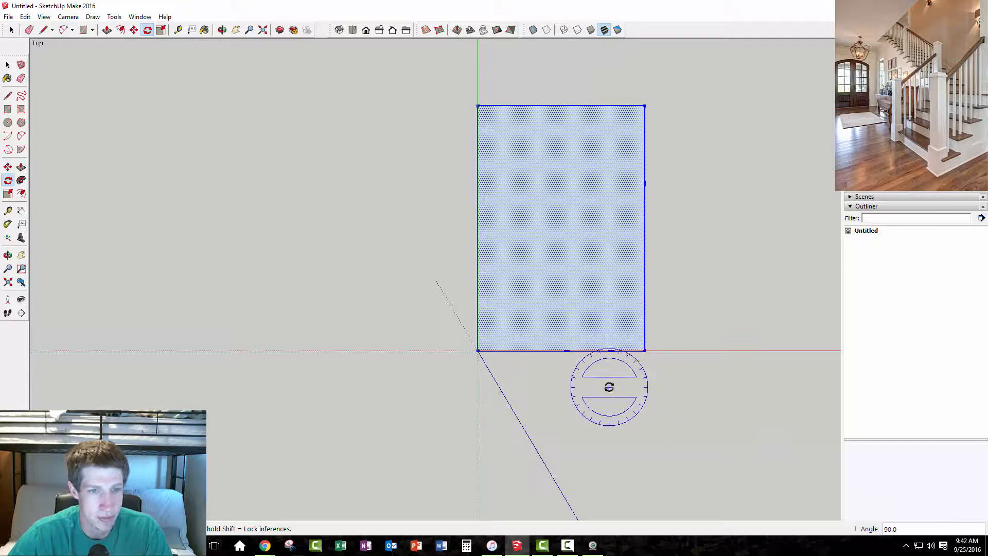
{"action": "key", "text": "space"}
{"action": "left_click", "coordinate": [615, 404]}
Step: Draw a 3' line up from the 8' break point on the bottom edge and continue it across, aligned with the next break point
{"action": "scroll", "coordinate": [609, 346], "scroll_direction": "up", "scroll_amount": 1}
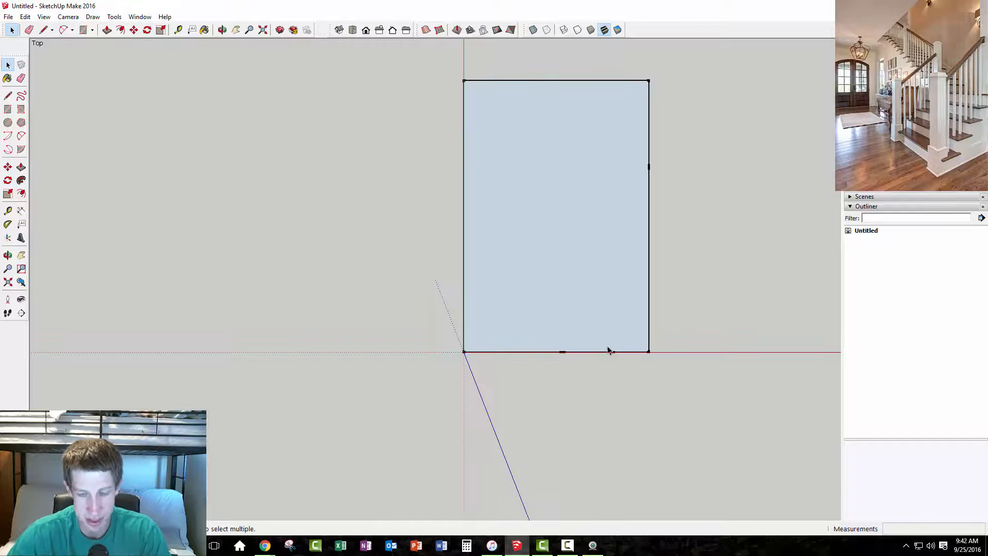
{"action": "key", "text": "l"}
{"action": "left_click", "coordinate": [563, 352]}
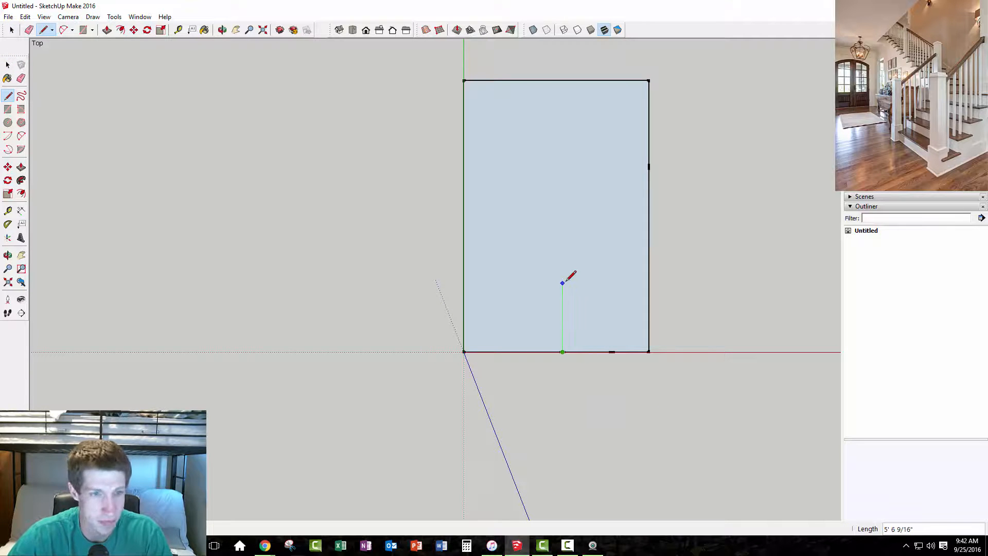
{"action": "type", "text": "3'"}
{"action": "key", "text": "Return"}
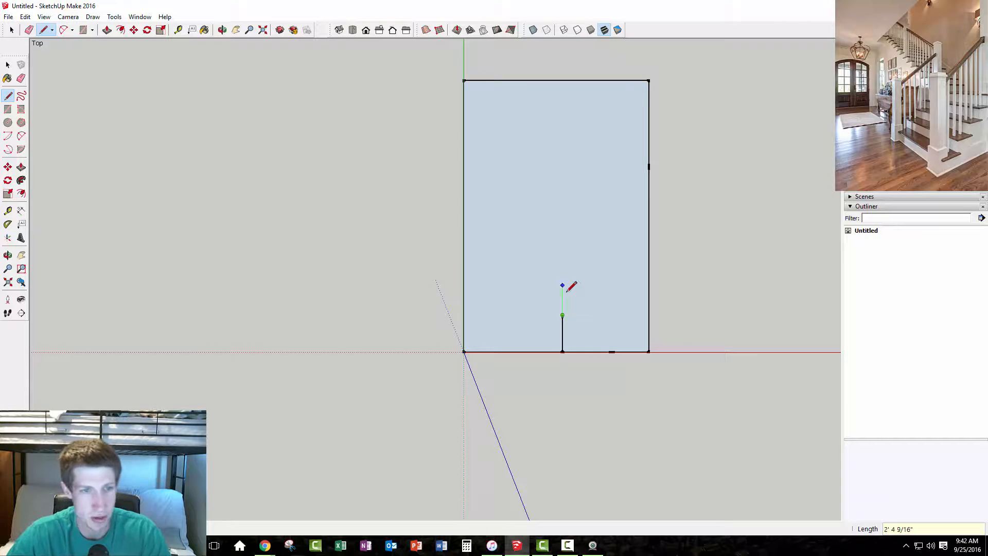
{"action": "left_click", "coordinate": [612, 352]}
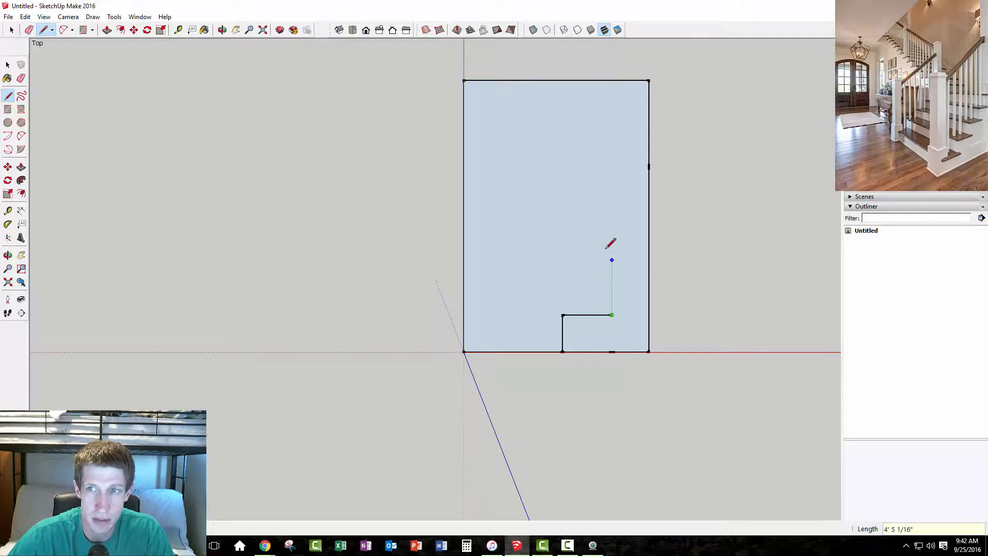
Step: Continue the stair outline upward in line with the break point on the right edge and close it across to that point
{"action": "key", "text": "shift"}
{"action": "left_click", "coordinate": [650, 166]}
{"action": "left_click", "coordinate": [648, 167]}
{"action": "key", "text": "space"}
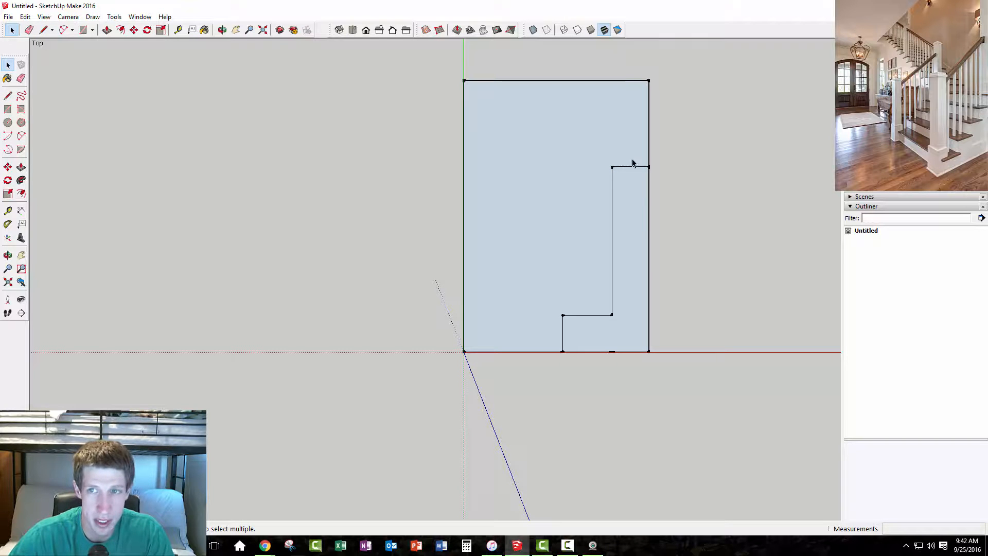
Step: Draw a line from the stair outline's upper corner straight up to the rectangle's top edge
{"action": "key", "text": "l"}
{"action": "left_click", "coordinate": [612, 166]}
{"action": "left_click", "coordinate": [612, 81]}
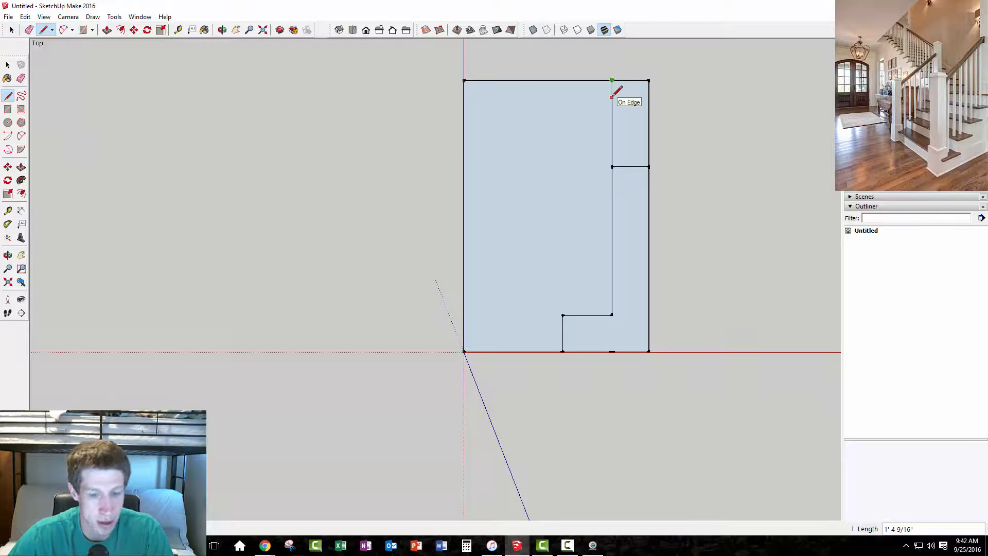
Step: Mark a 1' segment at each end of the line between the stair outline and the top edge
{"action": "type", "text": "1'"}
{"action": "key", "text": "Return"}
{"action": "type", "text": "1'"}
{"action": "key", "text": "Return"}
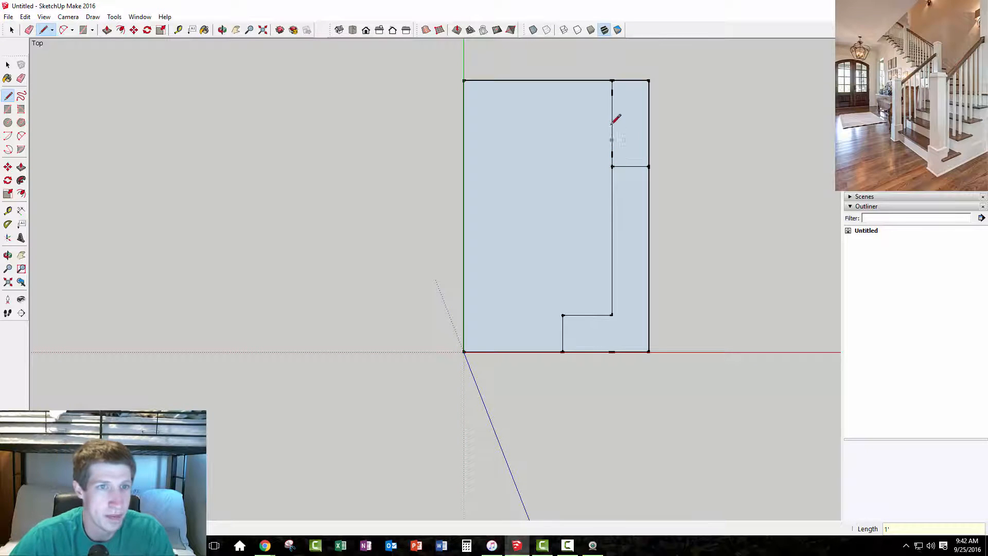
Step: Mark an 18" segment and a 6' segment along the top edge, starting from the upper end of that line
{"action": "left_click", "coordinate": [611, 80]}
{"action": "type", "text": "18"}
{"action": "key", "text": "Return"}
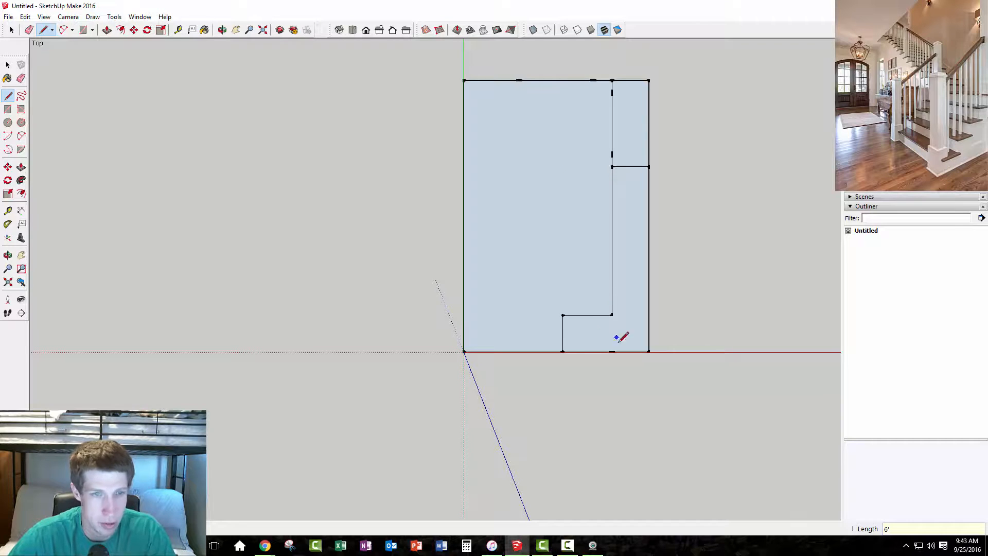
Step: Divide the short horizontal edge of the lower stair outline into 4 segments
{"action": "key", "text": "space"}
{"action": "scroll", "coordinate": [596, 335], "scroll_direction": "up", "scroll_amount": 2}
{"action": "left_click", "coordinate": [586, 312]}
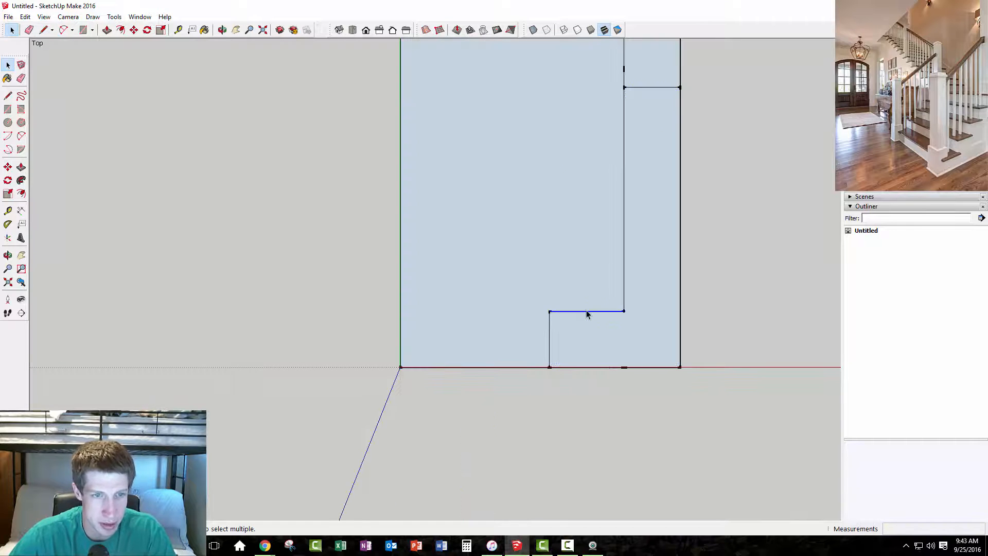
{"action": "right_click", "coordinate": [587, 313]}
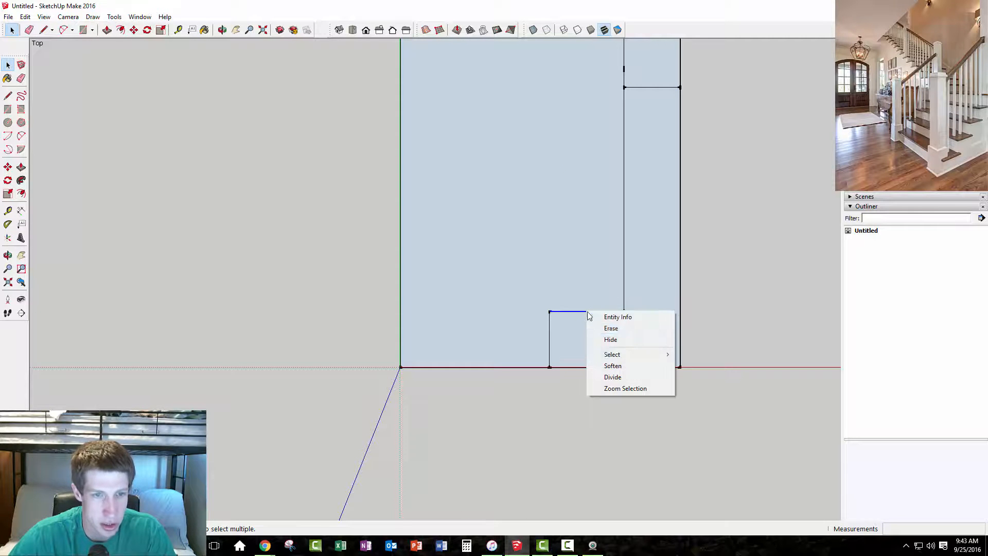
{"action": "left_click", "coordinate": [612, 377]}
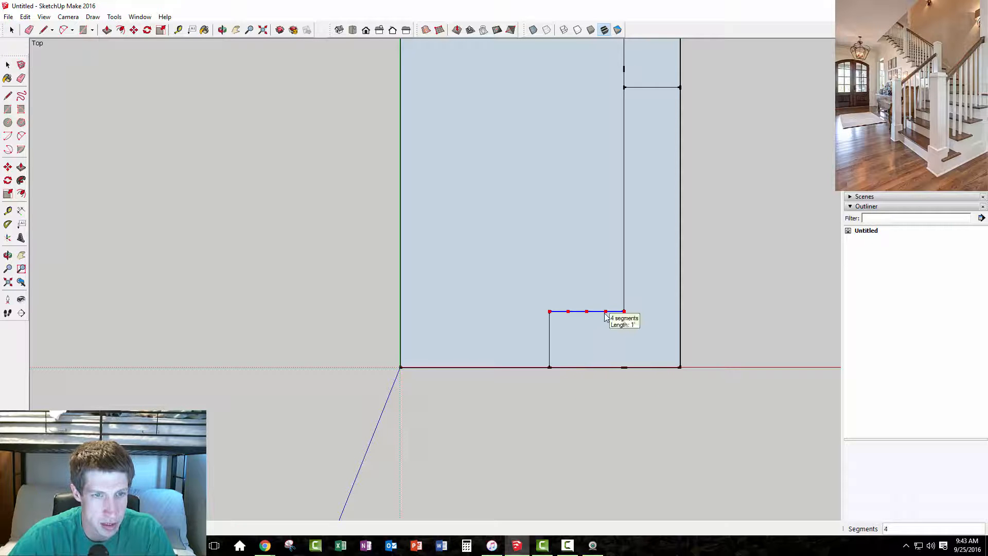
{"action": "left_click", "coordinate": [604, 316]}
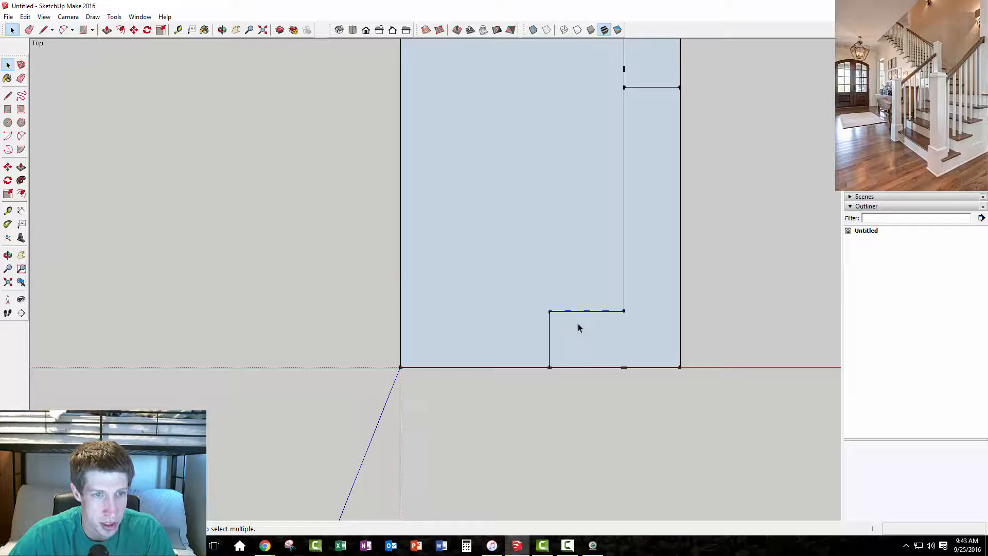
Step: Draw tread lines from the division points and the right end of the divided edge straight down to the bottom edge
{"action": "key", "text": "l"}
{"action": "left_click", "coordinate": [605, 310]}
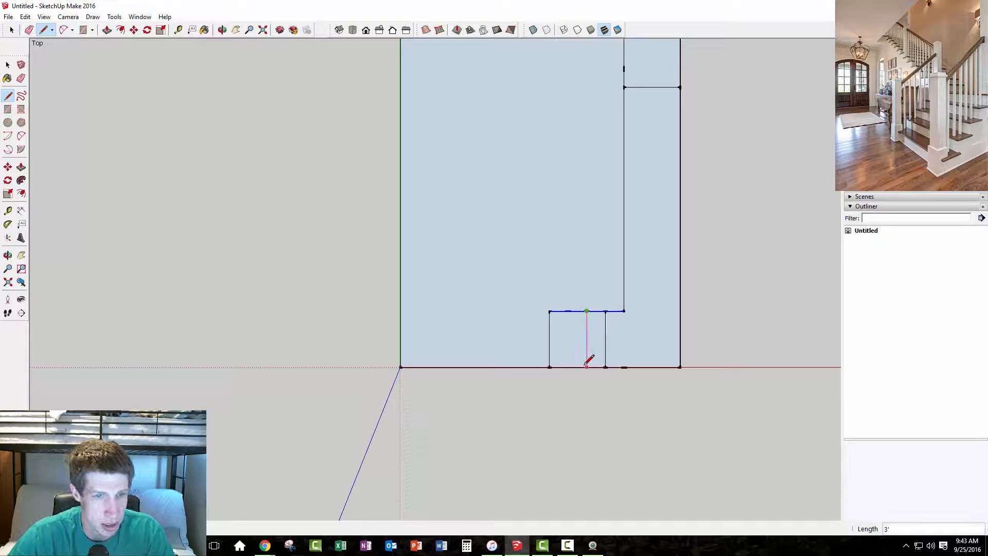
{"action": "key", "text": "space"}
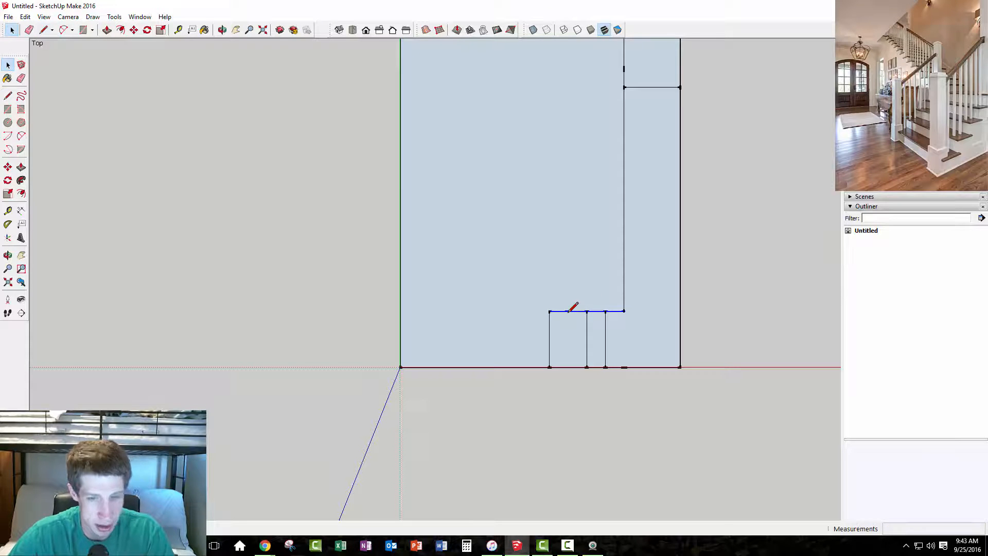
{"action": "key", "text": "l"}
{"action": "left_click", "coordinate": [568, 311]}
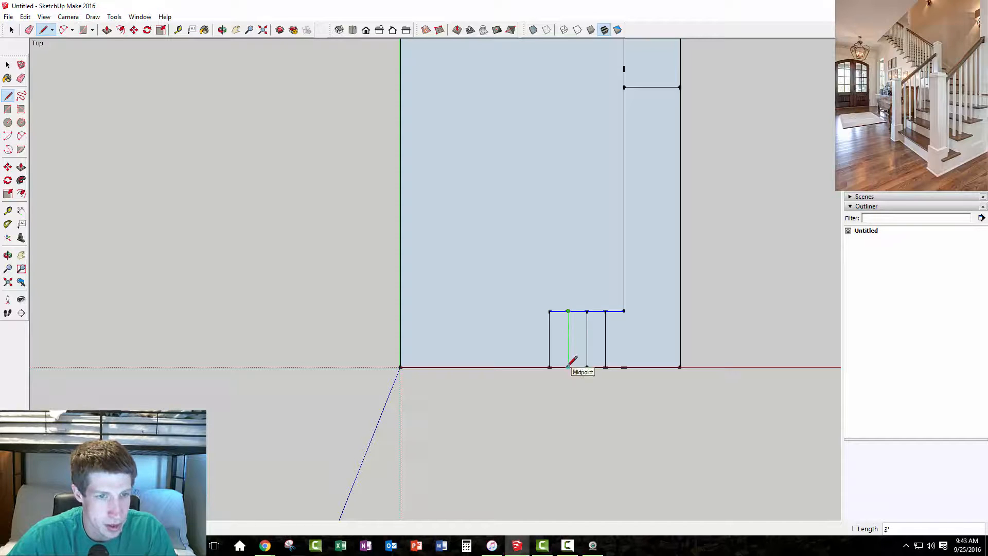
{"action": "left_click", "coordinate": [568, 367]}
{"action": "key", "text": "space"}
{"action": "key", "text": "l"}
{"action": "left_click", "coordinate": [623, 311]}
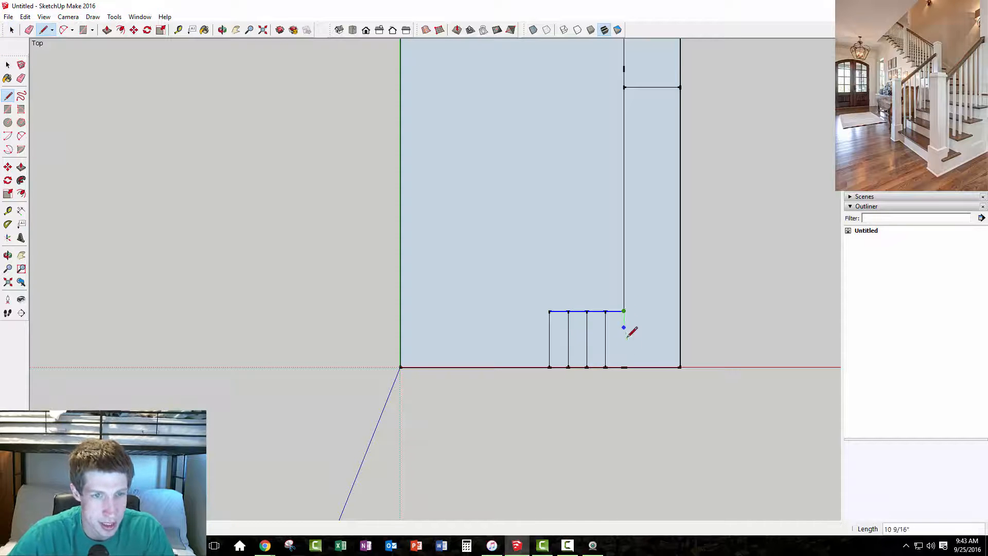
{"action": "left_click", "coordinate": [624, 367]}
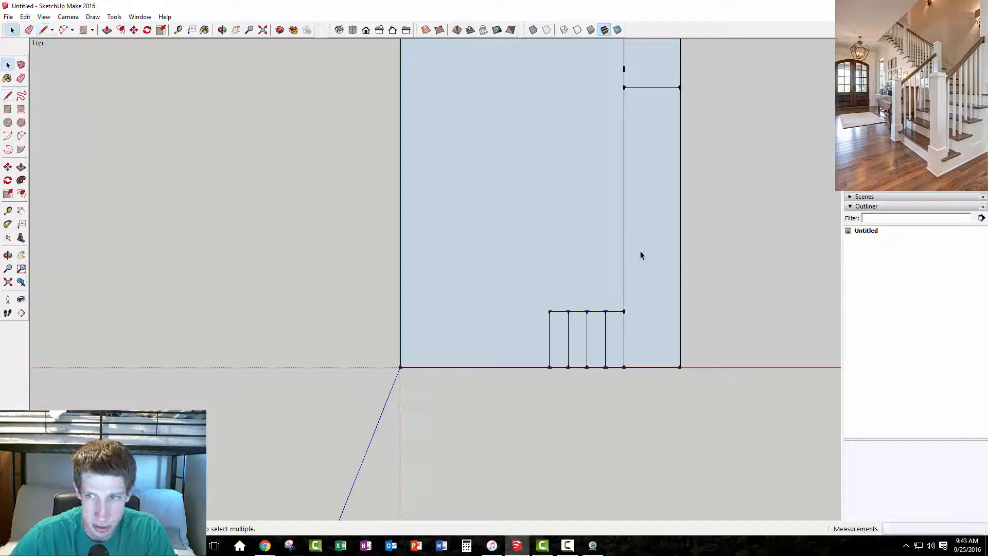
Step: Divide the long vertical edge of the stair outline into equal short segments
{"action": "left_click", "coordinate": [624, 283]}
{"action": "right_click", "coordinate": [625, 284]}
{"action": "left_click", "coordinate": [650, 350]}
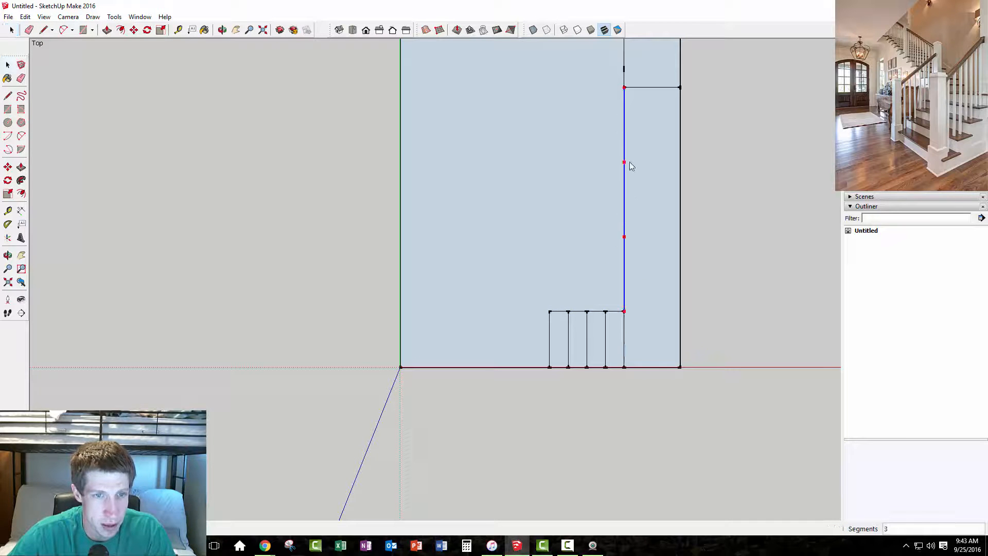
{"action": "left_click", "coordinate": [627, 301]}
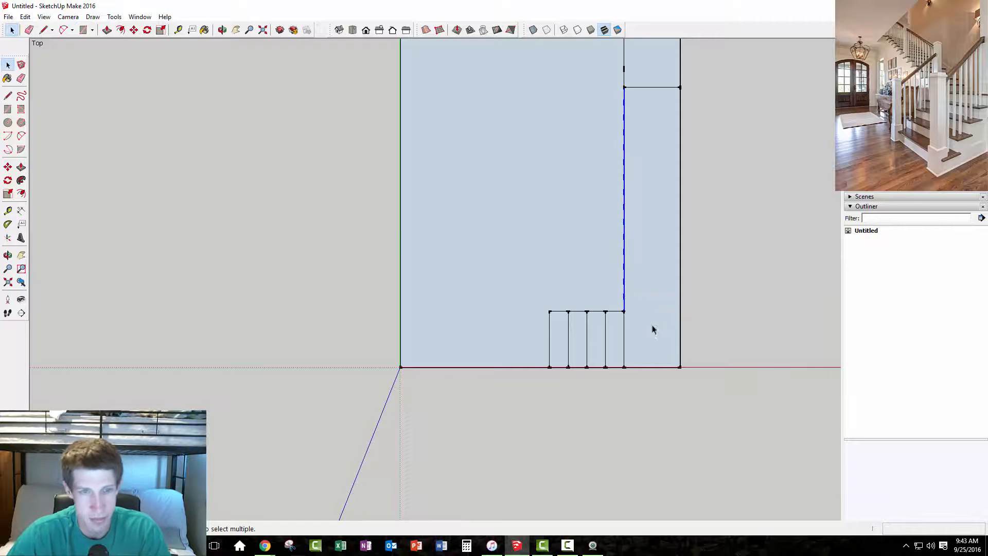
Step: Draw a horizontal line from the lower end of the divided vertical edge to the rectangle's right edge
{"action": "key", "text": "l"}
{"action": "left_click", "coordinate": [624, 311]}
{"action": "left_click", "coordinate": [681, 317]}
{"action": "key", "text": "space"}
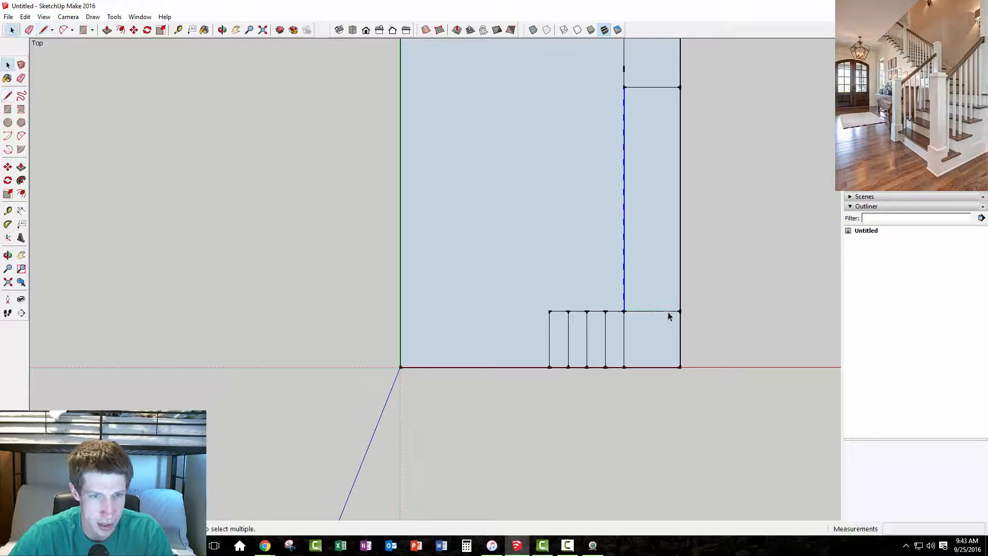
Step: Copy the landing's upper edge line by one tread depth and array it x14 along the upper flight
{"action": "key", "text": "m"}
{"action": "left_click", "coordinate": [624, 310]}
{"action": "left_click", "coordinate": [625, 297]}
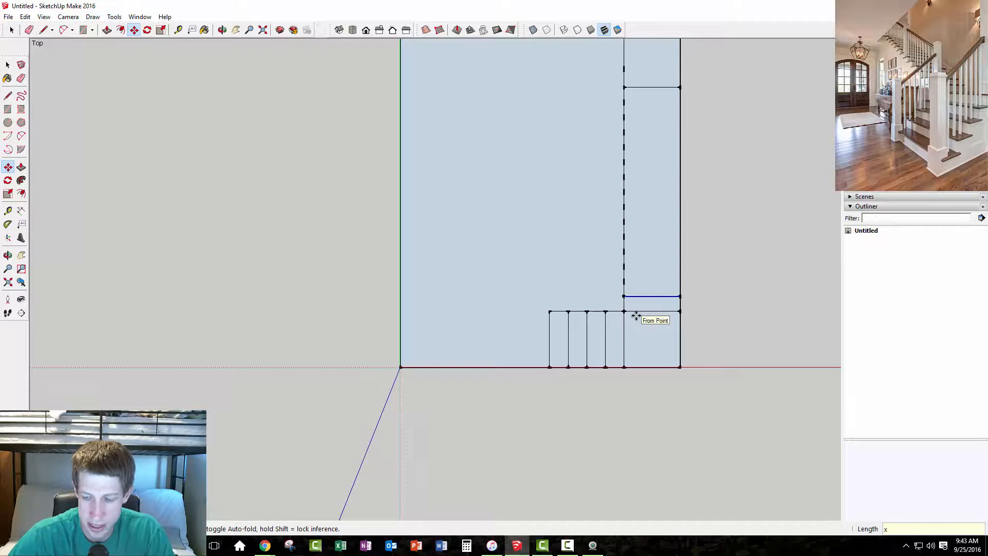
{"action": "key", "text": "Return"}
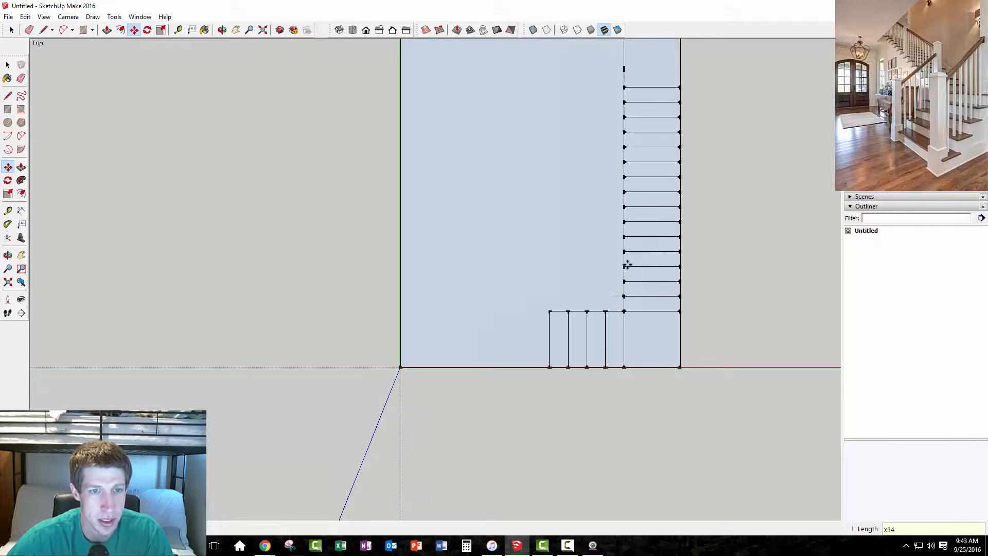
Step: Push/Pull the first tread of the lower flight up 6 inches
{"action": "middle_click_drag", "start_coordinate": [586, 369], "coordinate": [465, 414]}
{"action": "scroll", "coordinate": [465, 414], "scroll_direction": "down", "scroll_amount": 5}
{"action": "middle_click_drag", "start_coordinate": [449, 462], "coordinate": [860, 281]}
{"action": "middle_click_drag", "start_coordinate": [525, 311], "coordinate": [671, 273]}
{"action": "scroll", "coordinate": [558, 267], "scroll_direction": "up", "scroll_amount": 5}
{"action": "scroll", "coordinate": [560, 309], "scroll_direction": "up", "scroll_amount": 2}
{"action": "key", "text": "space"}
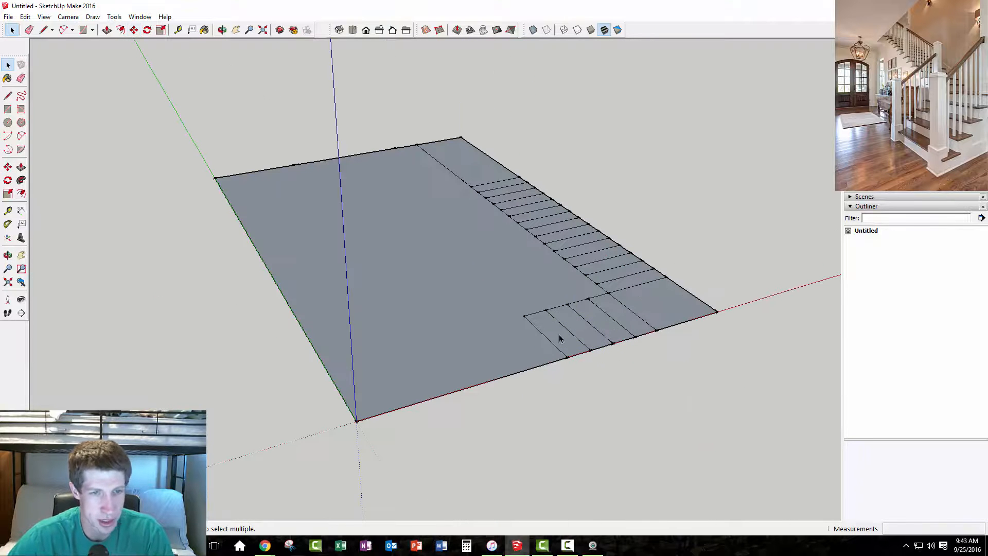
{"action": "key", "text": "p"}
{"action": "left_click", "coordinate": [568, 336]}
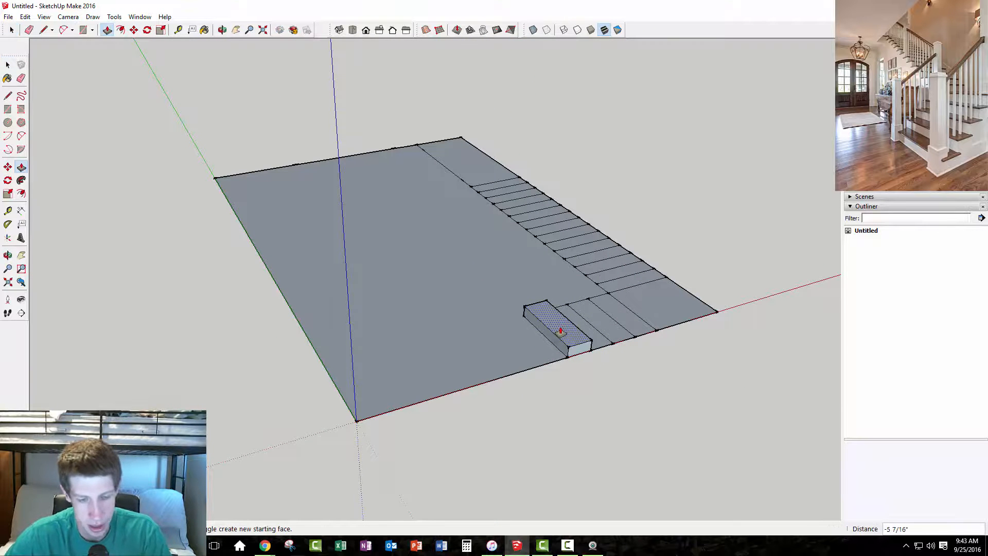
{"action": "key", "text": "Return"}
Step: Raise the second, third and fourth treads of the lower flight, each 6 inches above the previous one
{"action": "double_click", "coordinate": [571, 335]}
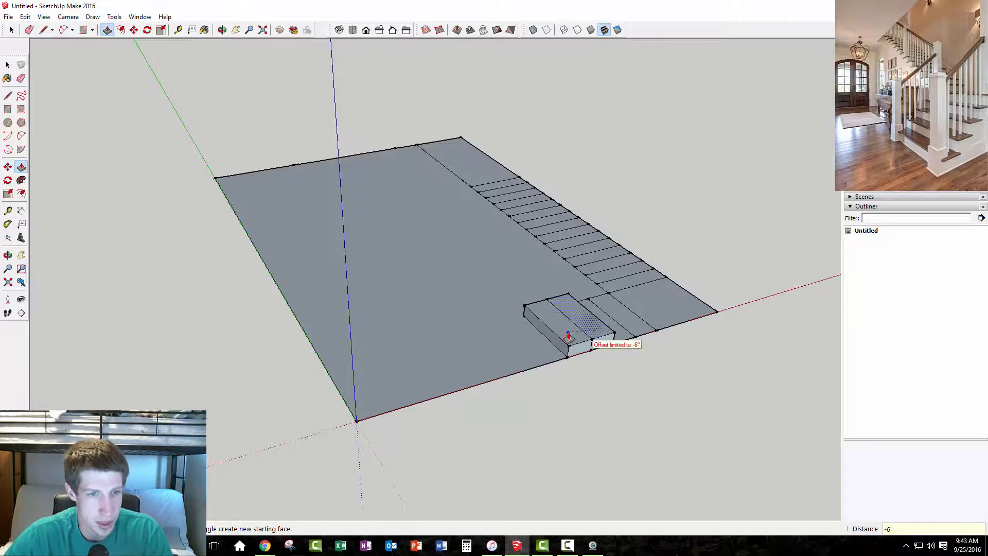
{"action": "left_click", "coordinate": [593, 336]}
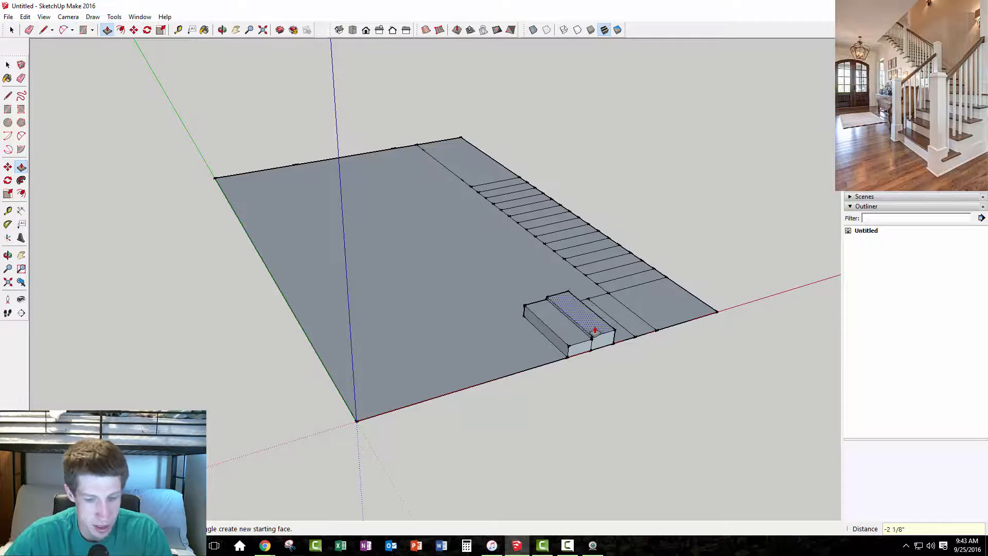
{"action": "left_click", "coordinate": [624, 337]}
{"action": "type", "text": "6"}
{"action": "key", "text": "Return"}
{"action": "left_click", "coordinate": [646, 330]}
{"action": "left_click", "coordinate": [620, 304]}
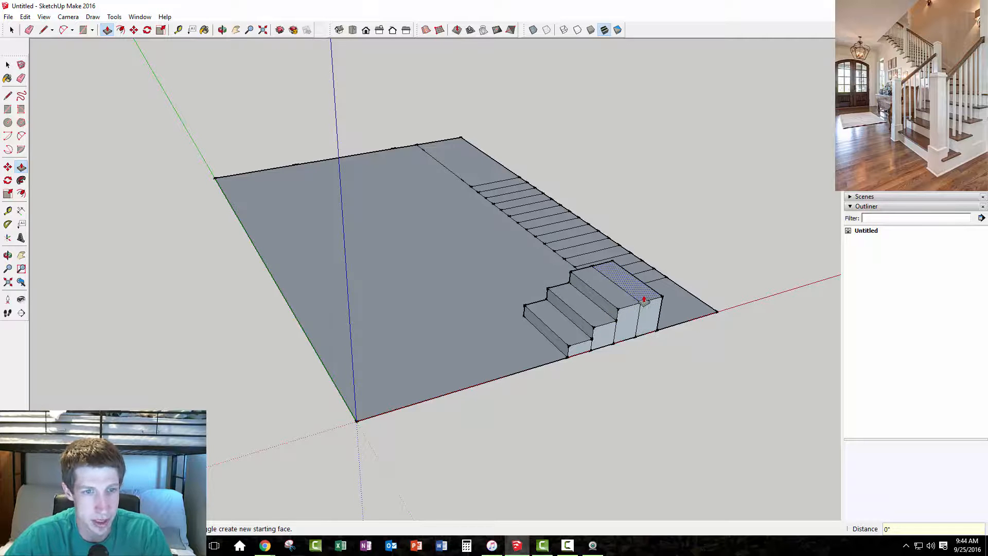
{"action": "key", "text": "Return"}
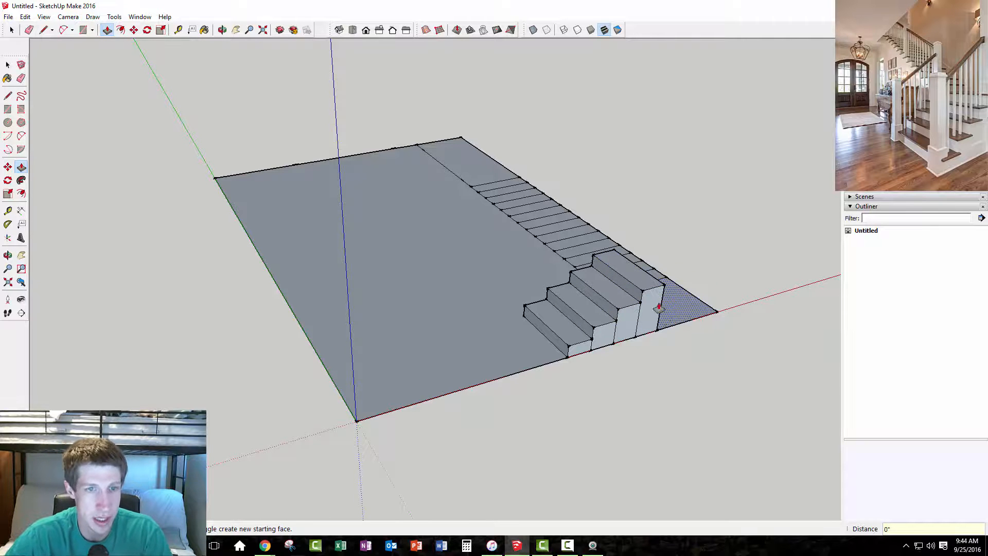
Step: Push/Pull the corner landing up to 6 inches above the lower flight's highest tread
{"action": "double_click", "coordinate": [677, 324]}
{"action": "left_click", "coordinate": [669, 273]}
{"action": "key", "text": "Return"}
Step: Raise the upper flight's first tread, next to the landing, to 6 inches above the landing
{"action": "middle_click_drag", "start_coordinate": [673, 256], "coordinate": [535, 195]}
{"action": "key", "text": "space"}
{"action": "key", "text": "p"}
{"action": "left_click", "coordinate": [542, 200]}
{"action": "left_click", "coordinate": [556, 159]}
{"action": "left_click", "coordinate": [545, 156]}
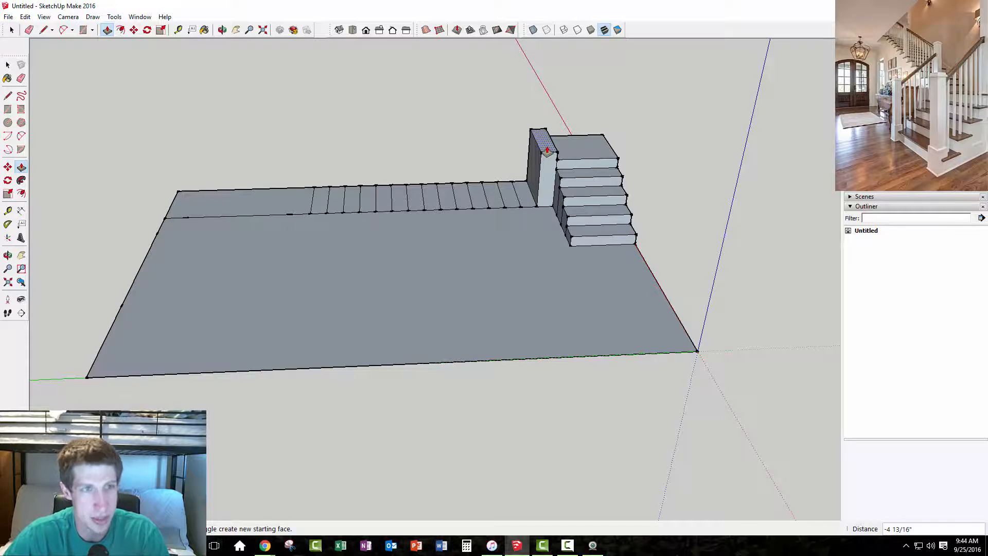
{"action": "key", "text": "Return"}
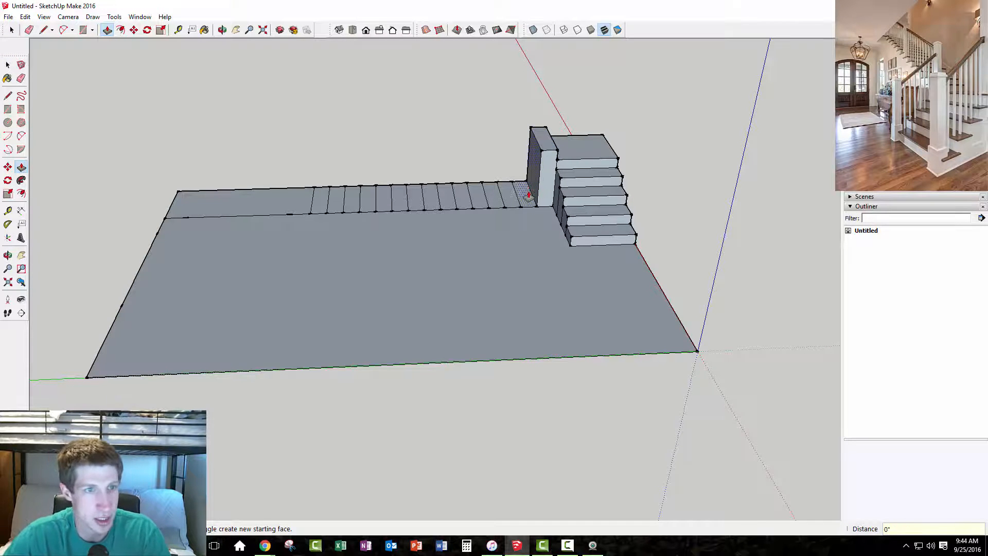
Step: Raise the second and third treads of the upper flight, each 6 inches above the previous one
{"action": "left_click", "coordinate": [529, 198]}
{"action": "key", "text": "Return"}
{"action": "left_click", "coordinate": [508, 203]}
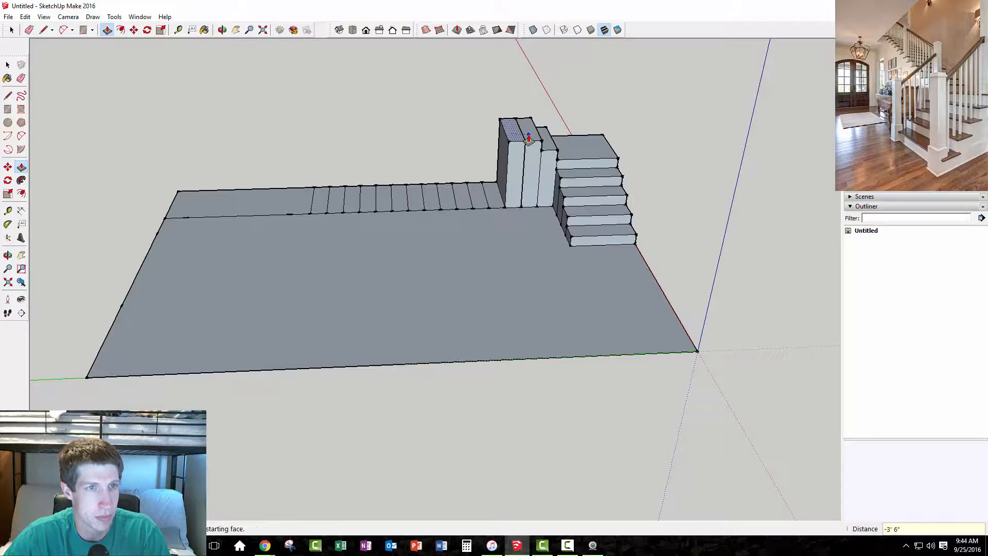
{"action": "key", "text": "Return"}
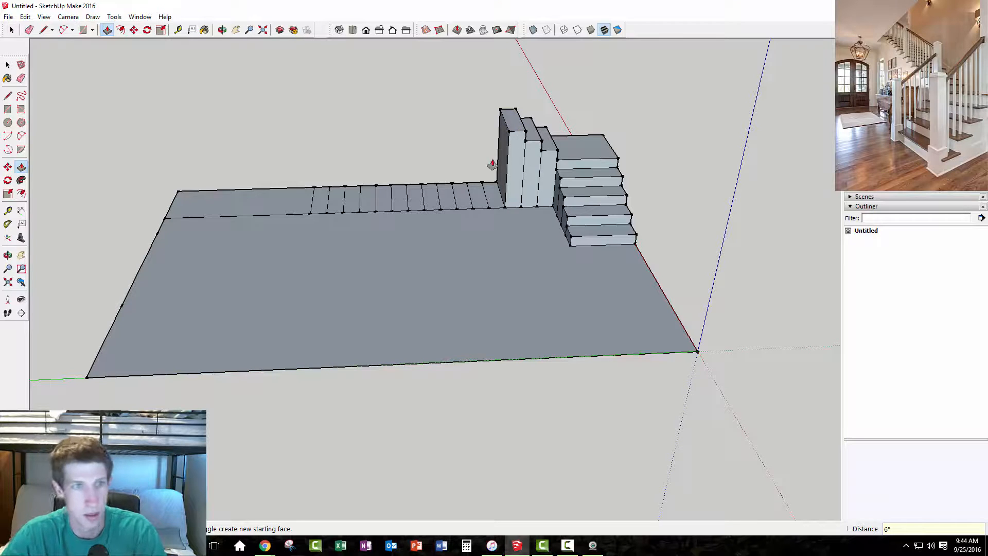
Step: Raise the fourth and fifth treads of the upper flight in further 6 inch increments
{"action": "left_click", "coordinate": [496, 188]}
{"action": "type", "text": "6"}
{"action": "key", "text": "Return"}
{"action": "left_click", "coordinate": [477, 201]}
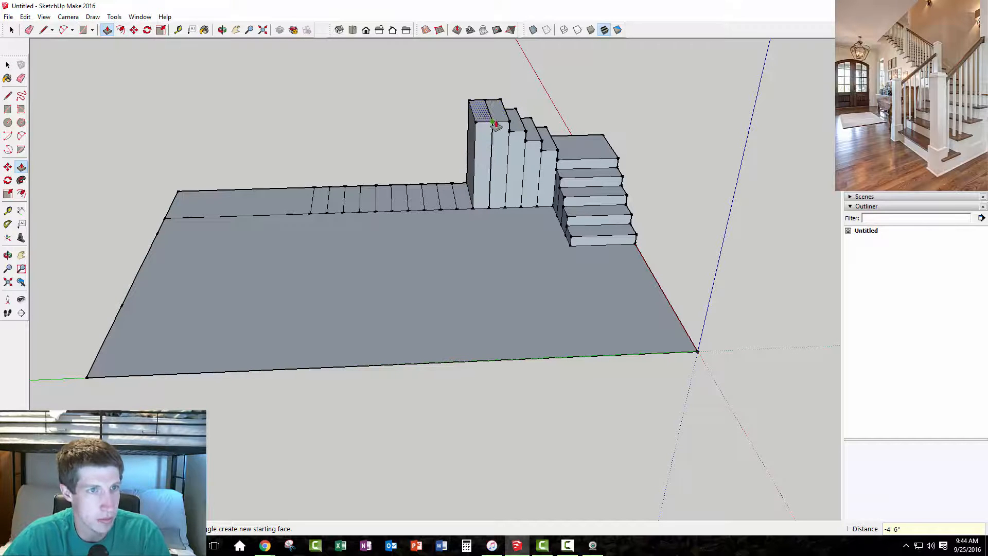
{"action": "key", "text": "Return"}
Step: Raise the sixth and seventh treads of the upper flight, each 6 inches above its neighbour
{"action": "left_click", "coordinate": [461, 182]}
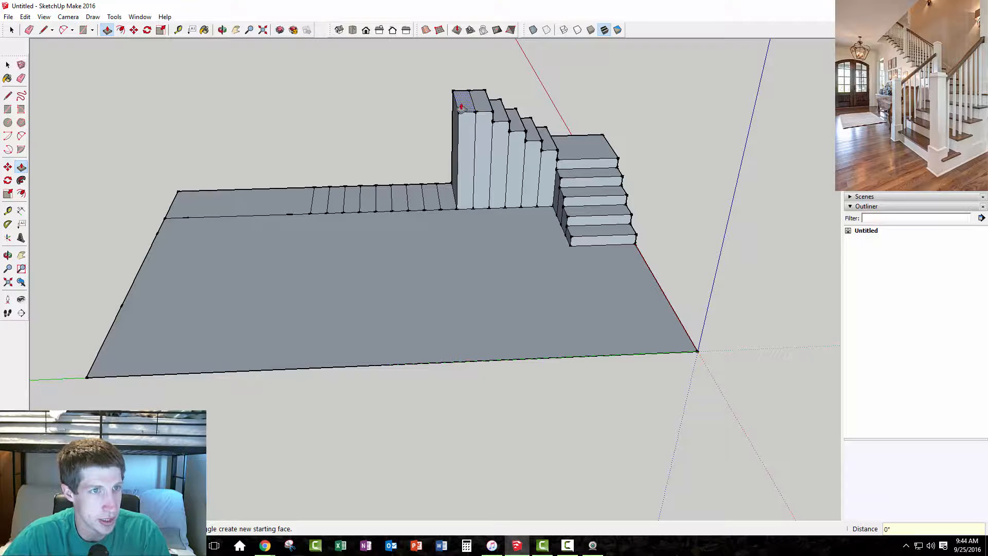
{"action": "type", "text": "6"}
{"action": "key", "text": "Return"}
{"action": "middle_click_drag", "start_coordinate": [538, 280], "coordinate": [466, 195]}
{"action": "left_click", "coordinate": [484, 219]}
{"action": "left_click", "coordinate": [507, 126]}
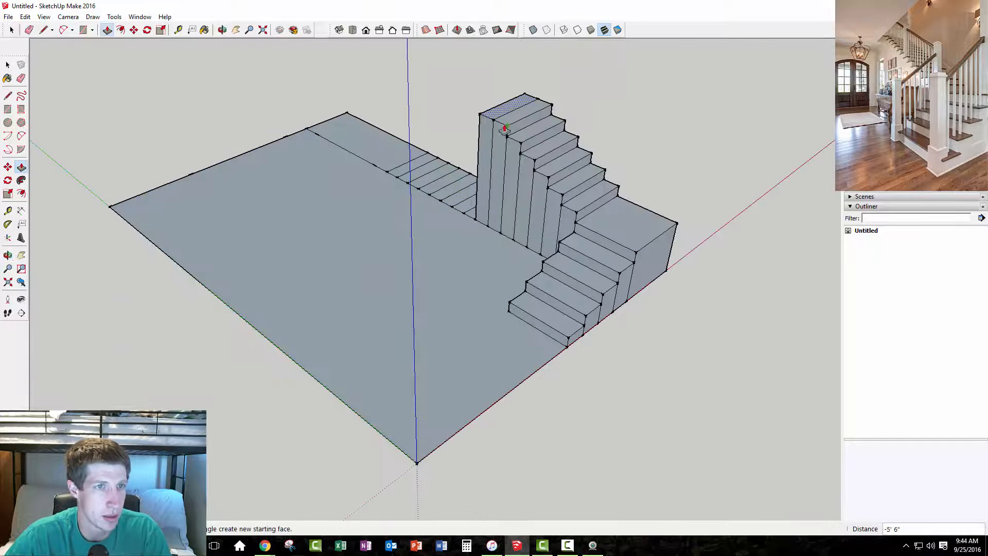
{"action": "left_click", "coordinate": [495, 116]}
{"action": "type", "text": "6"}
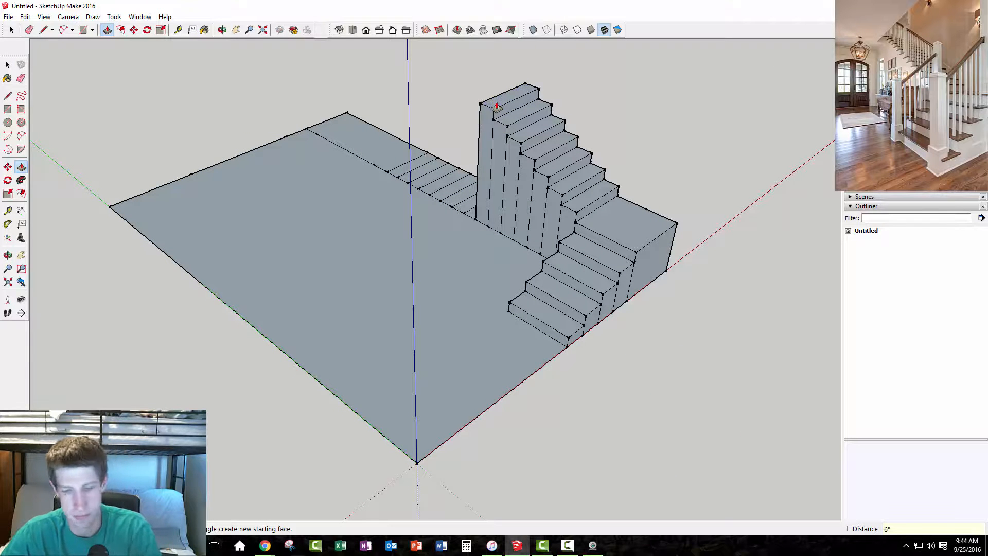
Step: Raise the eighth and ninth treads of the upper flight, keeping 6 inch rises
{"action": "left_click", "coordinate": [471, 194]}
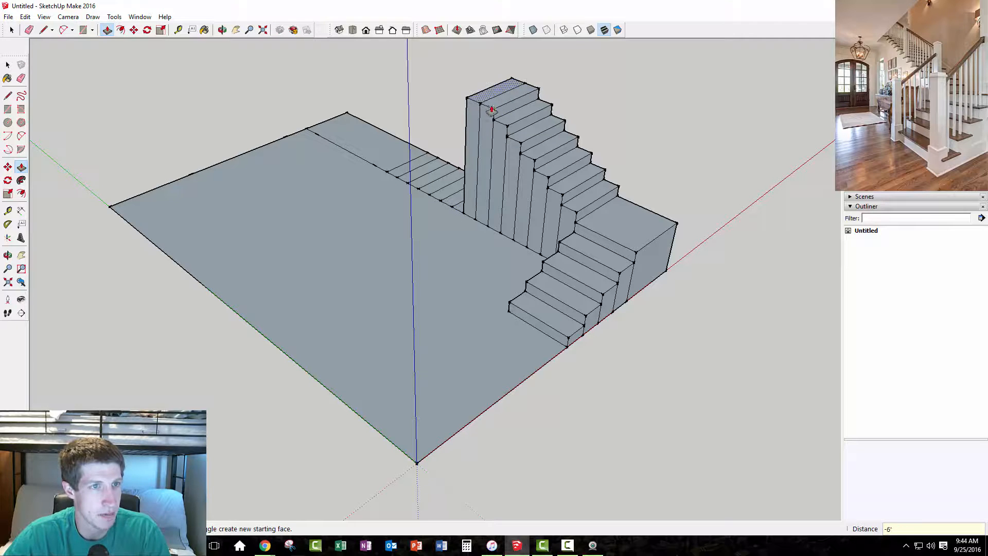
{"action": "left_click", "coordinate": [481, 96]}
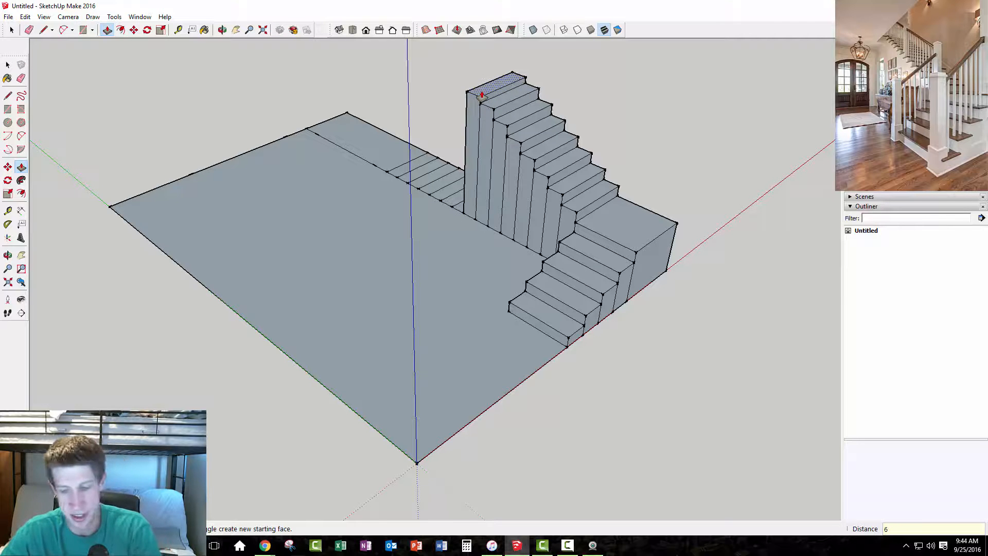
{"action": "left_click", "coordinate": [459, 215]}
{"action": "left_click", "coordinate": [481, 89]}
{"action": "left_click", "coordinate": [472, 86]}
{"action": "type", "text": "6"}
{"action": "key", "text": "Return"}
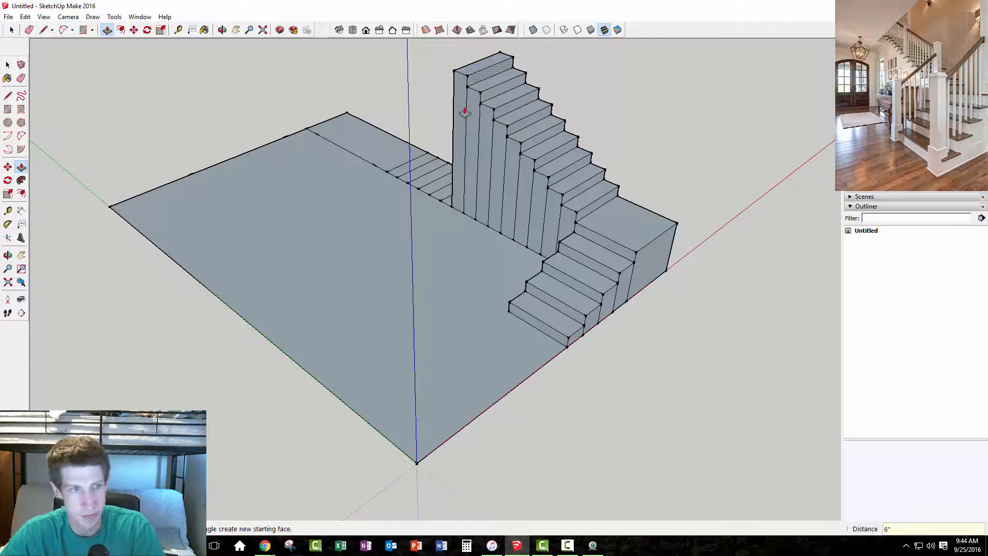
Step: Raise all remaining treads of the upper flight, each one step higher than the tread before it
{"action": "left_click", "coordinate": [448, 205]}
{"action": "left_click", "coordinate": [449, 70]}
{"action": "key", "text": "Return"}
{"action": "scroll", "coordinate": [505, 197], "scroll_direction": "down", "scroll_amount": 3}
{"action": "scroll", "coordinate": [424, 162], "scroll_direction": "up", "scroll_amount": 5}
{"action": "left_click", "coordinate": [480, 256]}
{"action": "scroll", "coordinate": [479, 257], "scroll_direction": "down", "scroll_amount": 2}
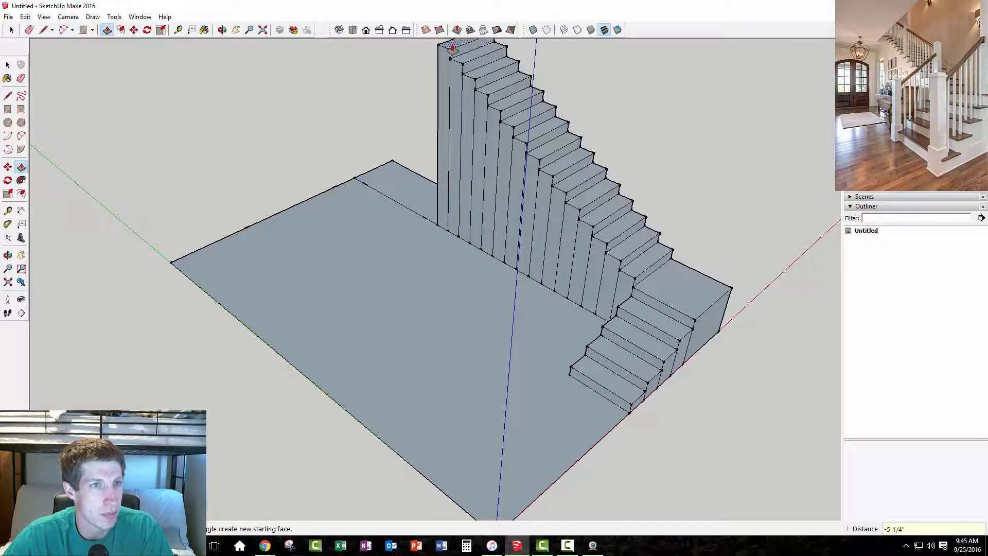
Step: Try to scale the selected treads and risers of the upper flight
{"action": "middle_click_drag", "start_coordinate": [664, 301], "coordinate": [512, 246]}
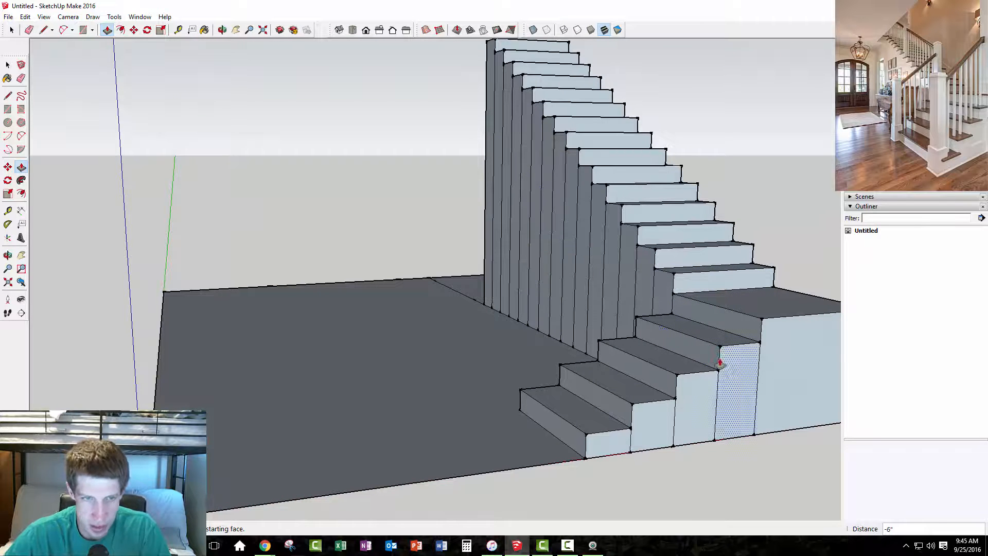
{"action": "scroll", "coordinate": [716, 306], "scroll_direction": "down", "scroll_amount": 3}
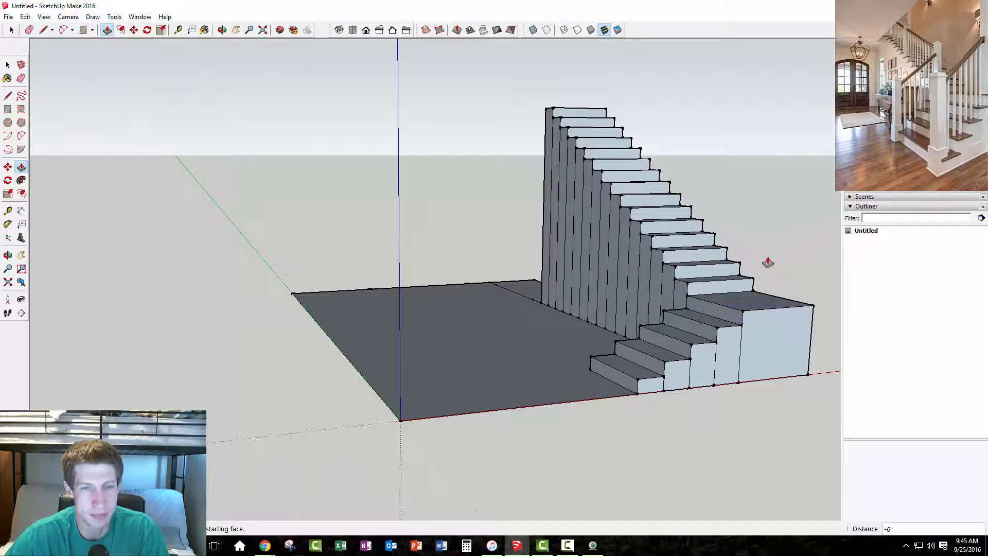
{"action": "key", "text": "space"}
{"action": "left_click_drag", "start_coordinate": [514, 84], "coordinate": [768, 292]}
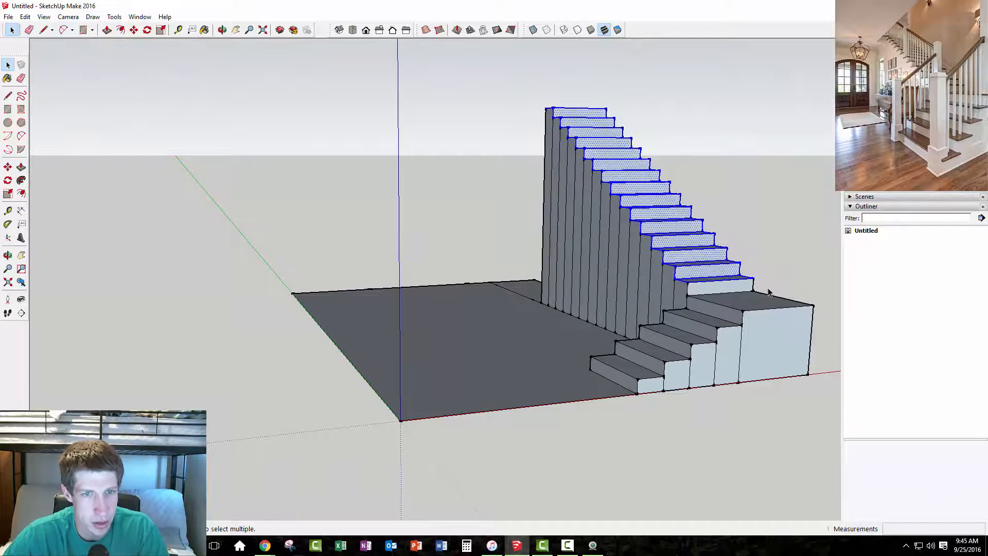
{"action": "middle_click_drag", "start_coordinate": [753, 300], "coordinate": [635, 306]}
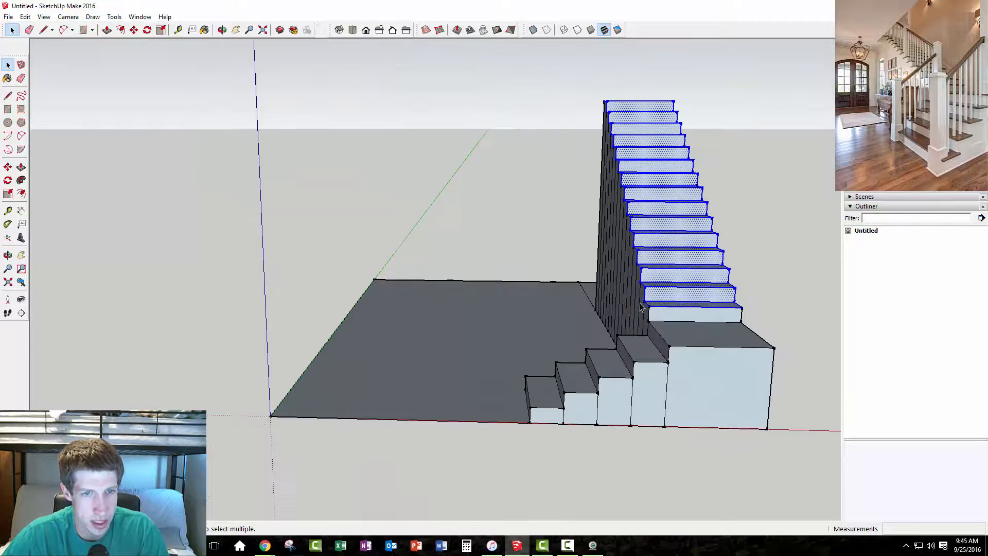
{"action": "left_click_drag", "start_coordinate": [626, 291], "coordinate": [776, 338], "text": "shift"}
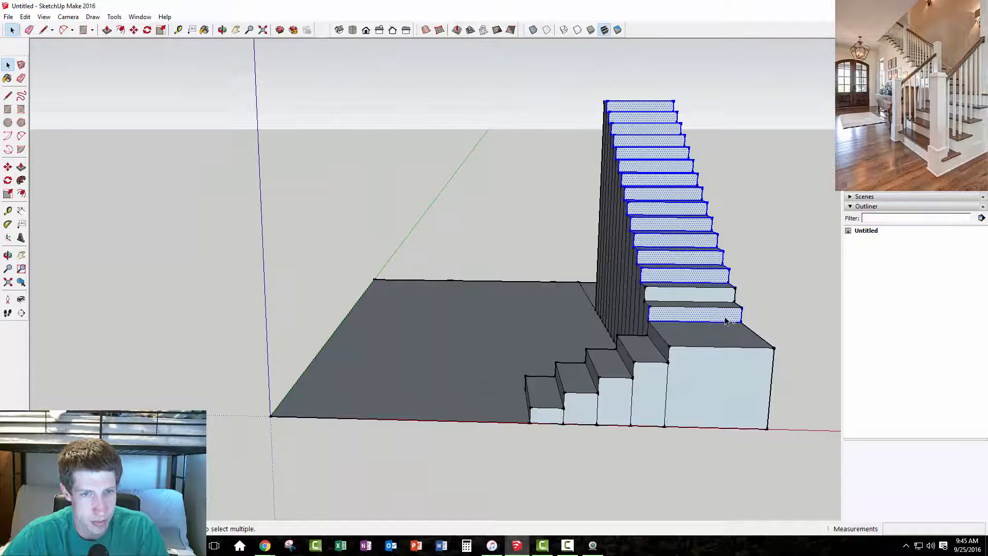
{"action": "left_click_drag", "start_coordinate": [629, 272], "coordinate": [789, 344], "text": "ctrl"}
{"action": "key", "text": "s"}
{"action": "middle_click_drag", "start_coordinate": [618, 279], "coordinate": [617, 189]}
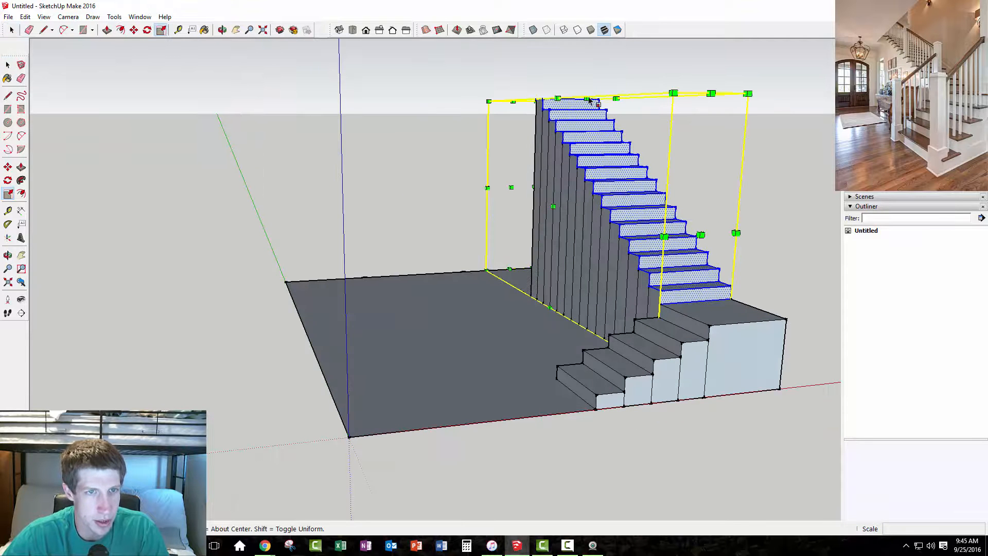
{"action": "mouse_move", "coordinate": [586, 98]}
{"action": "left_mouse_down"}
{"action": "mouse_move", "coordinate": [590, 115]}
{"action": "mouse_move", "coordinate": [597, 98]}
{"action": "left_mouse_up"}
{"action": "key", "text": "space"}
{"action": "middle_click_drag", "start_coordinate": [669, 352], "coordinate": [679, 296]}
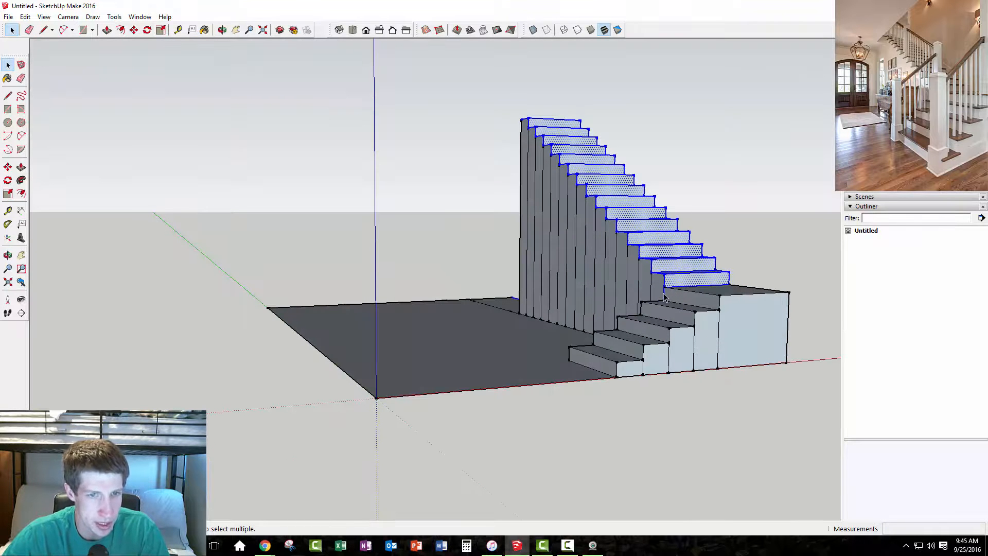
{"action": "middle_click_drag", "start_coordinate": [676, 284], "coordinate": [665, 331]}
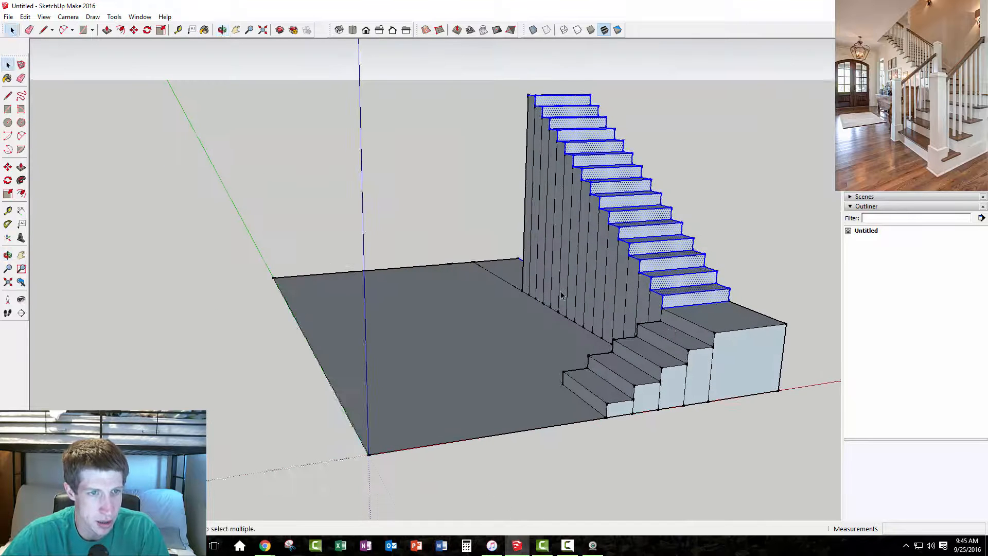
{"action": "middle_click_drag", "start_coordinate": [582, 296], "coordinate": [867, 280]}
{"action": "middle_click_drag", "start_coordinate": [604, 315], "coordinate": [623, 241]}
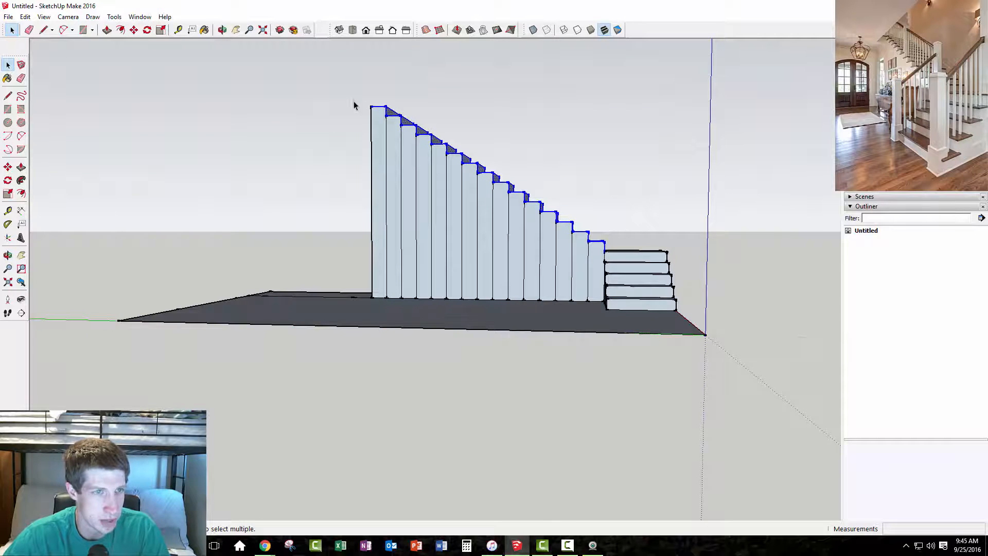
{"action": "left_click_drag", "start_coordinate": [343, 79], "coordinate": [623, 246]}
{"action": "middle_click_drag", "start_coordinate": [624, 244], "coordinate": [592, 273]}
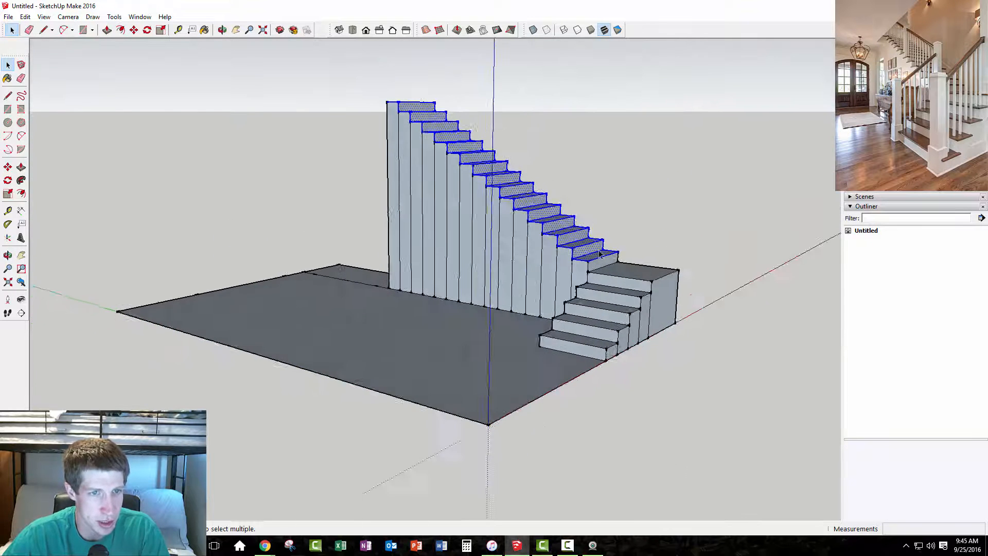
{"action": "scroll", "coordinate": [599, 272], "scroll_direction": "up", "scroll_amount": 5}
{"action": "key", "text": "ctrl+t"}
Step: Select the upper flight's treads and risers and scale them down vertically to lower the rise of the steps
{"action": "scroll", "coordinate": [478, 311], "scroll_direction": "down", "scroll_amount": 3}
{"action": "middle_click_drag", "start_coordinate": [479, 311], "coordinate": [543, 286]}
{"action": "scroll", "coordinate": [542, 286], "scroll_direction": "down", "scroll_amount": 3}
{"action": "left_click_drag", "start_coordinate": [294, 90], "coordinate": [598, 270]}
{"action": "middle_click_drag", "start_coordinate": [596, 268], "coordinate": [441, 240]}
{"action": "middle_click_drag", "start_coordinate": [556, 253], "coordinate": [514, 285]}
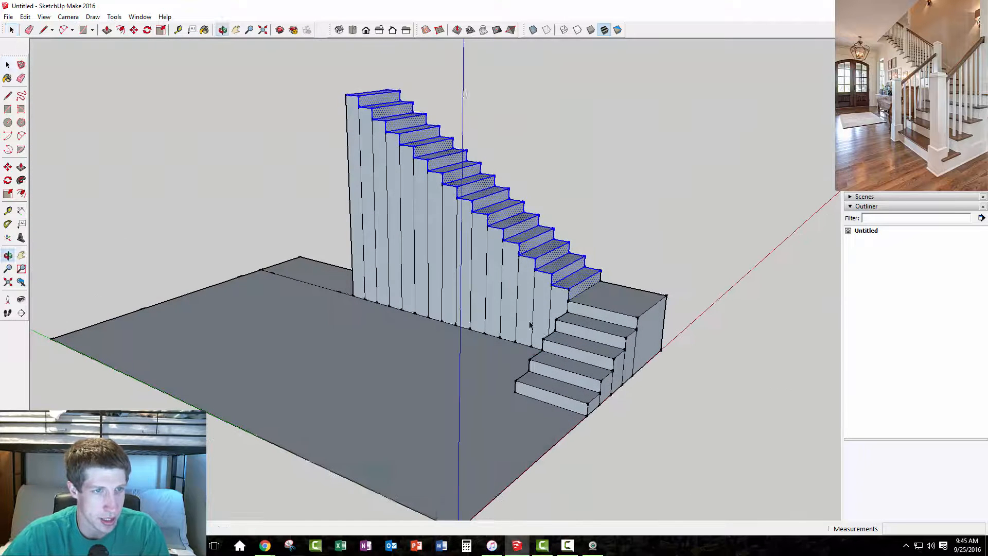
{"action": "key", "text": "s"}
{"action": "left_click_drag", "start_coordinate": [469, 99], "coordinate": [469, 143]}
{"action": "middle_click_drag", "start_coordinate": [503, 238], "coordinate": [379, 175]}
{"action": "scroll", "coordinate": [392, 209], "scroll_direction": "up", "scroll_amount": 4}
{"action": "scroll", "coordinate": [390, 238], "scroll_direction": "down", "scroll_amount": 3}
{"action": "middle_click_drag", "start_coordinate": [431, 260], "coordinate": [408, 241]}
{"action": "scroll", "coordinate": [476, 237], "scroll_direction": "up", "scroll_amount": 1}
{"action": "key", "text": "space"}
Step: Switch to the browser's staircase reference photo, place it beside the model to compare the steps, and return to SketchUp
{"action": "key", "text": "alt+Tab"}
{"action": "mouse_move", "coordinate": [876, 87]}
{"action": "left_mouse_down"}
{"action": "mouse_move", "coordinate": [303, 49]}
{"action": "mouse_move", "coordinate": [264, 29]}
{"action": "left_mouse_up"}
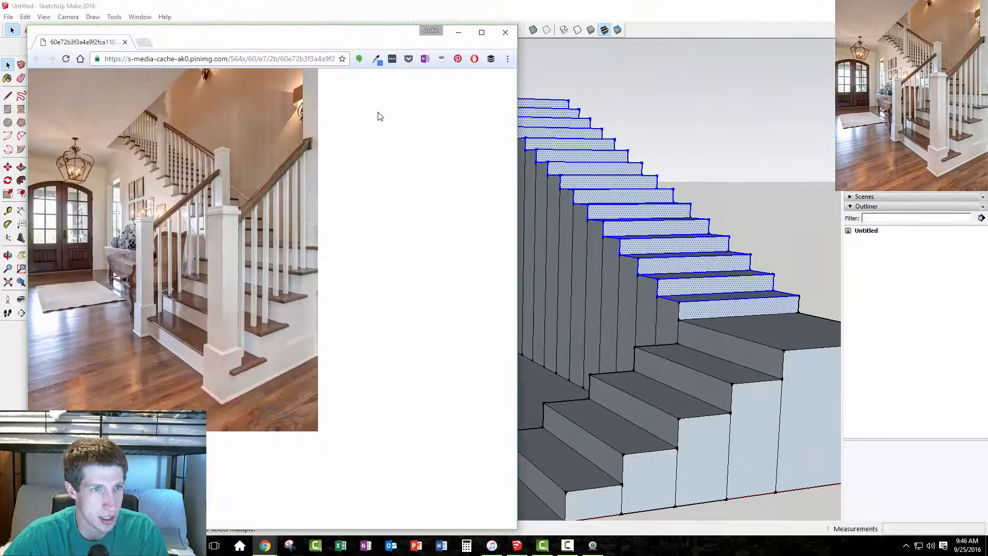
{"action": "left_click_drag", "start_coordinate": [517, 214], "coordinate": [336, 206]}
{"action": "mouse_move", "coordinate": [198, 42]}
{"action": "left_mouse_down"}
{"action": "mouse_move", "coordinate": [417, 19]}
{"action": "mouse_move", "coordinate": [328, 30]}
{"action": "left_mouse_up"}
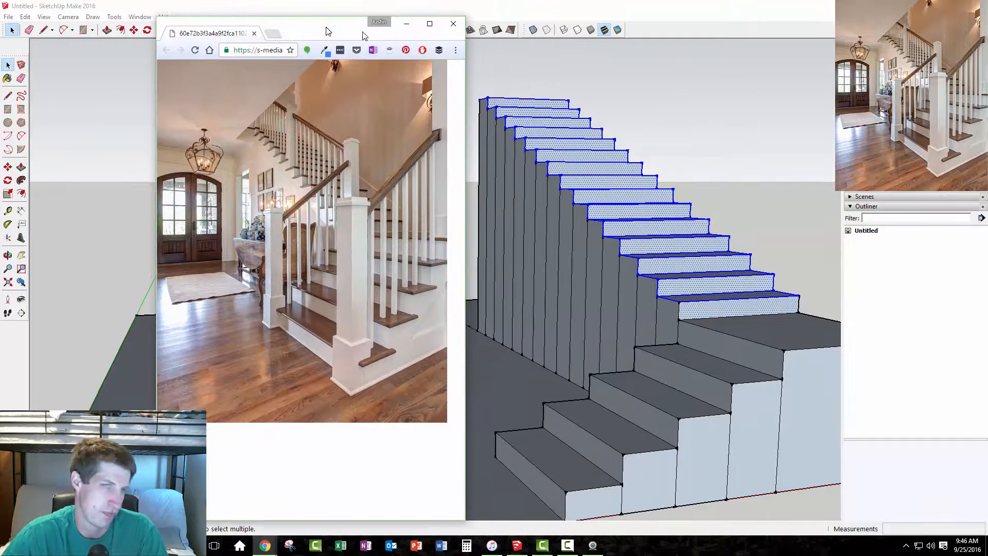
{"action": "left_click", "coordinate": [407, 23]}
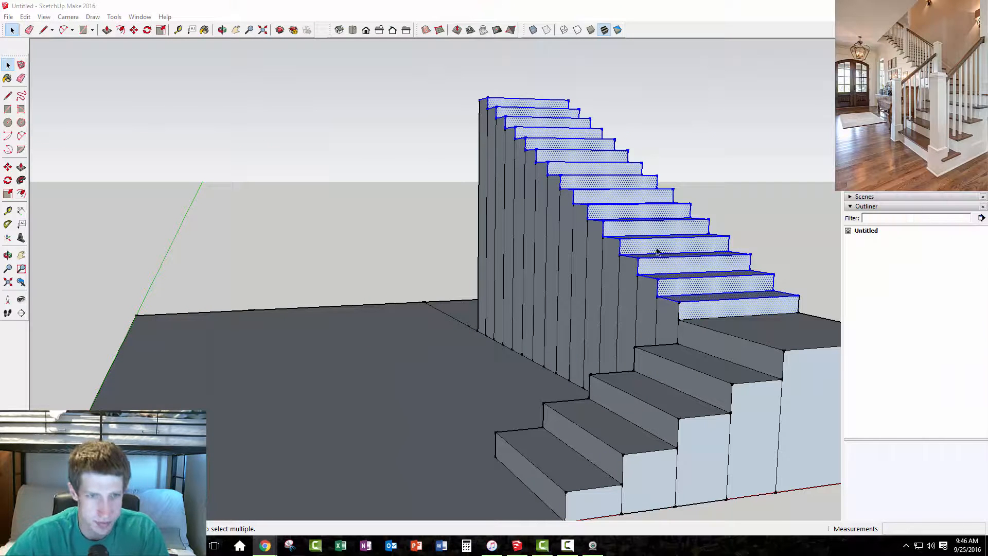
{"action": "scroll", "coordinate": [578, 270], "scroll_direction": "down", "scroll_amount": 3}
{"action": "scroll", "coordinate": [501, 247], "scroll_direction": "up", "scroll_amount": 3}
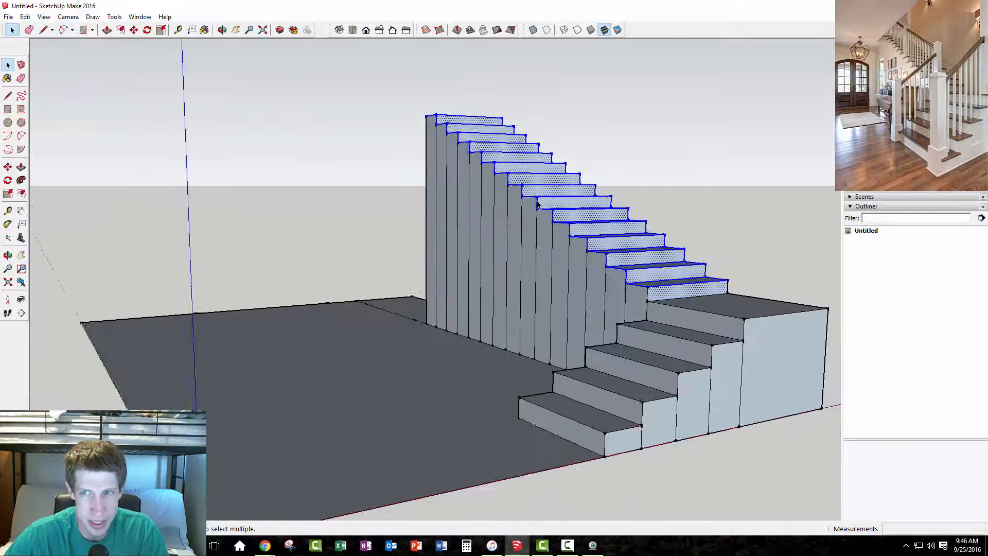
Step: Try to raise the floor strip behind the top step to the highest tread's level and mark an 8' height on its face
{"action": "scroll", "coordinate": [451, 175], "scroll_direction": "up", "scroll_amount": 1}
{"action": "left_click", "coordinate": [389, 321]}
{"action": "key", "text": "p"}
{"action": "left_click_drag", "start_coordinate": [393, 329], "coordinate": [434, 99]}
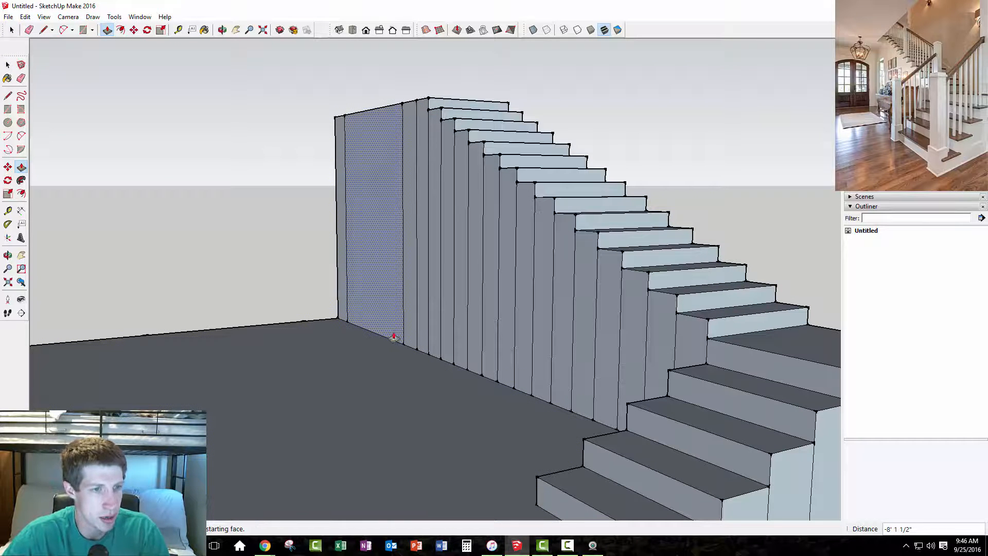
{"action": "key", "text": "l"}
{"action": "left_click", "coordinate": [403, 344]}
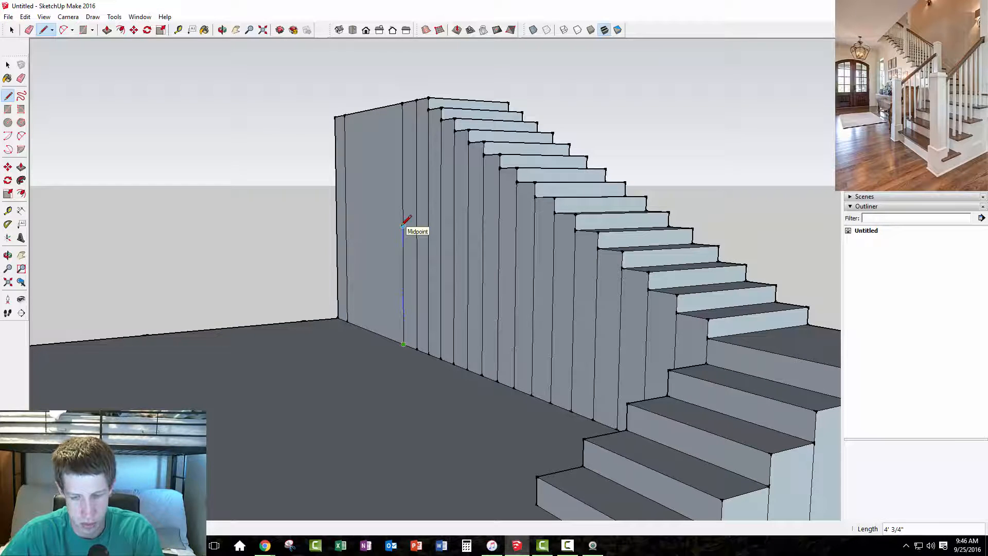
{"action": "type", "text": "8'"}
{"action": "key", "text": "Return"}
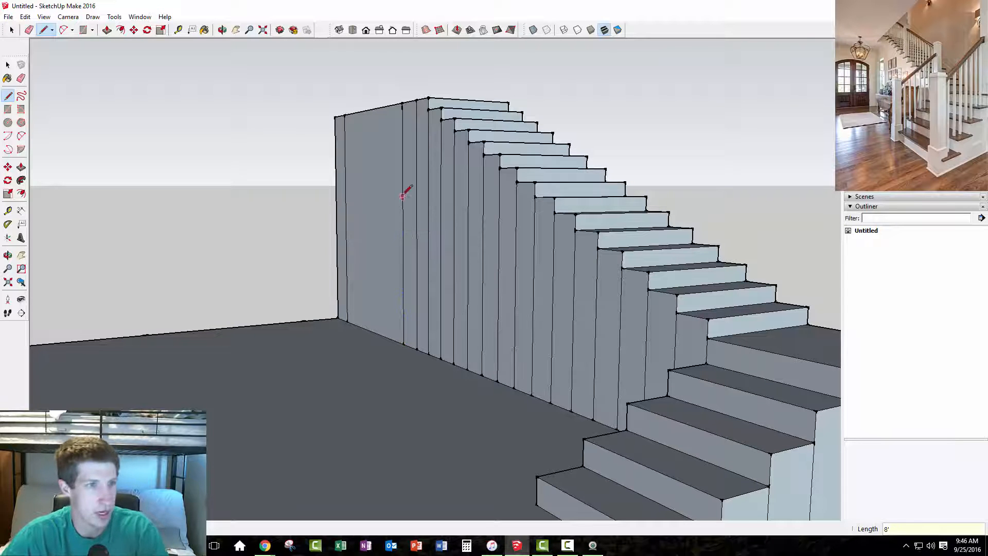
{"action": "left_click", "coordinate": [403, 343]}
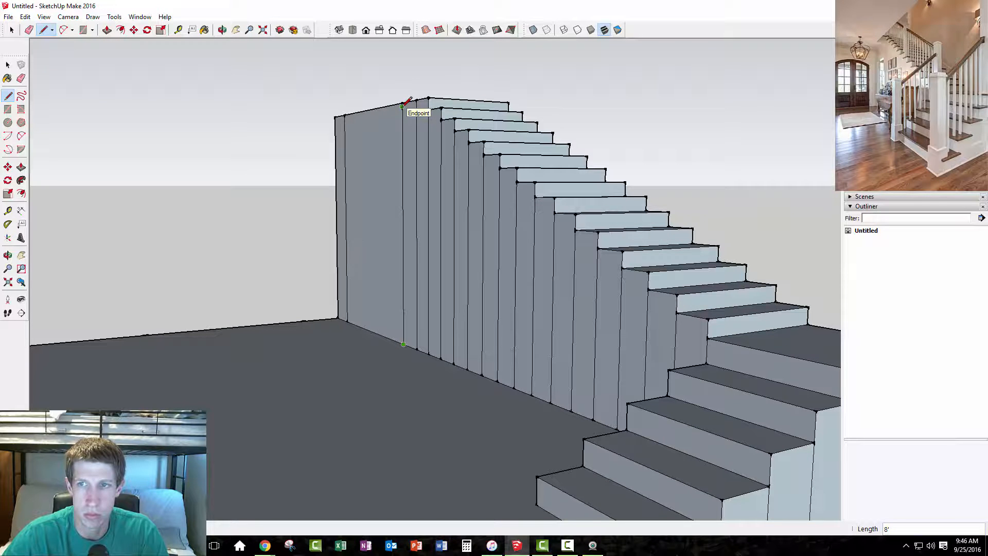
Step: Undo the 8' line, the raised floor strip and the vertical scaling of the upper flight
{"action": "middle_click_drag", "start_coordinate": [507, 359], "coordinate": [527, 344]}
{"action": "key", "text": "space"}
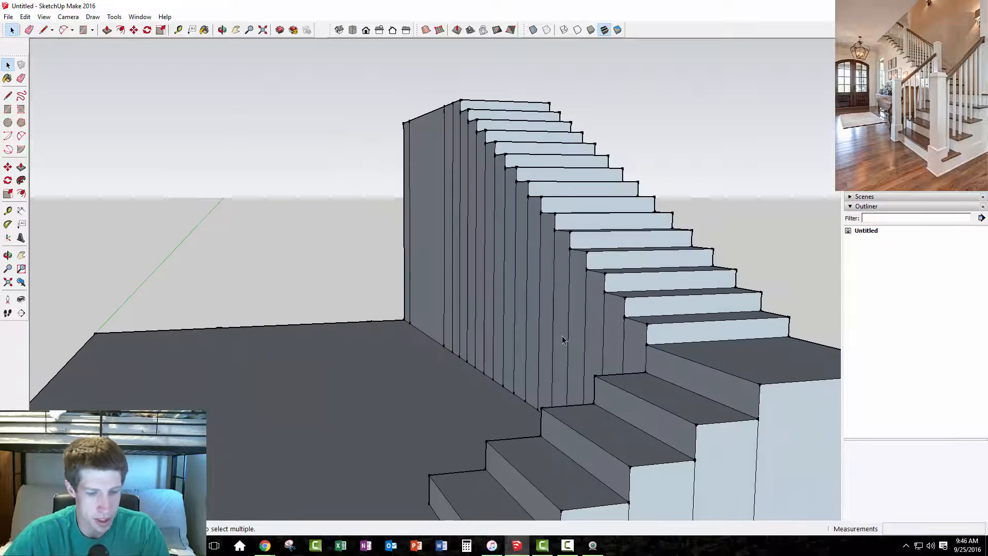
{"action": "middle_click_drag", "start_coordinate": [587, 342], "coordinate": [621, 325]}
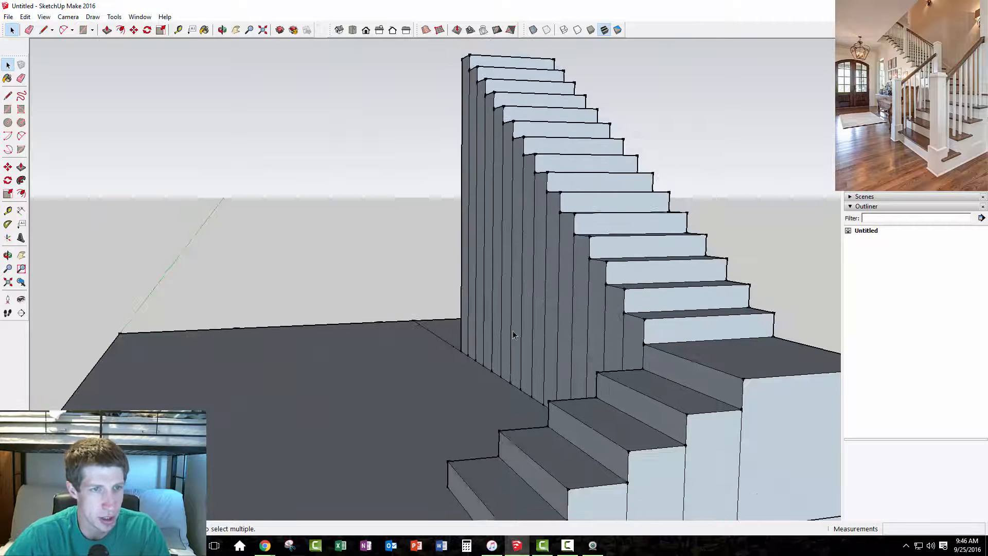
{"action": "middle_click_drag", "start_coordinate": [566, 340], "coordinate": [600, 326]}
Step: Raise the floor strip behind the top step until it is level with the highest tread
{"action": "key", "text": "p"}
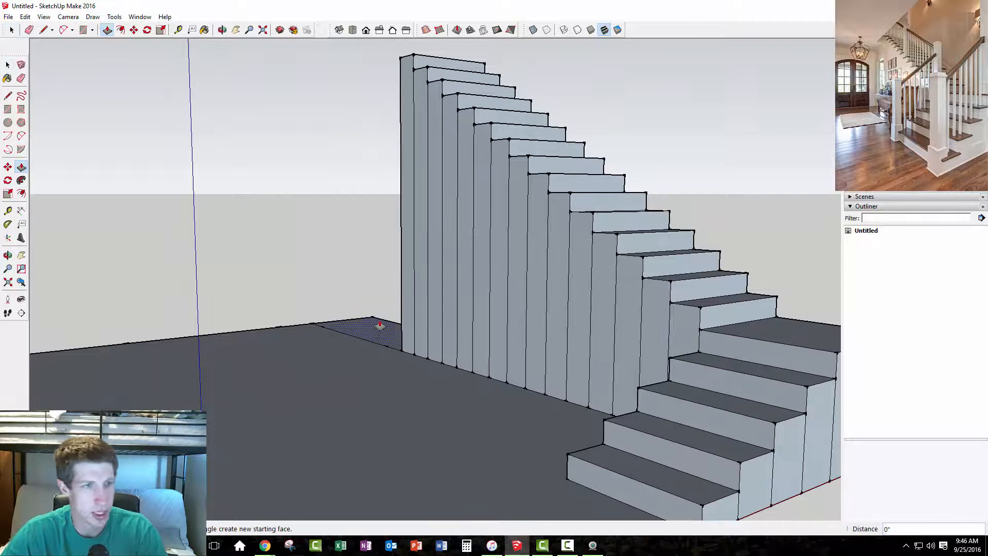
{"action": "left_click_drag", "start_coordinate": [379, 332], "coordinate": [413, 54]}
{"action": "key", "text": "space"}
Step: Mark 8' up from the floor on the raised block's side and draw the opening's head line across to its far edge
{"action": "key", "text": "l"}
{"action": "left_click", "coordinate": [386, 347]}
{"action": "type", "text": "8"}
{"action": "key", "text": "Return"}
{"action": "left_click", "coordinate": [319, 131]}
{"action": "key", "text": "space"}
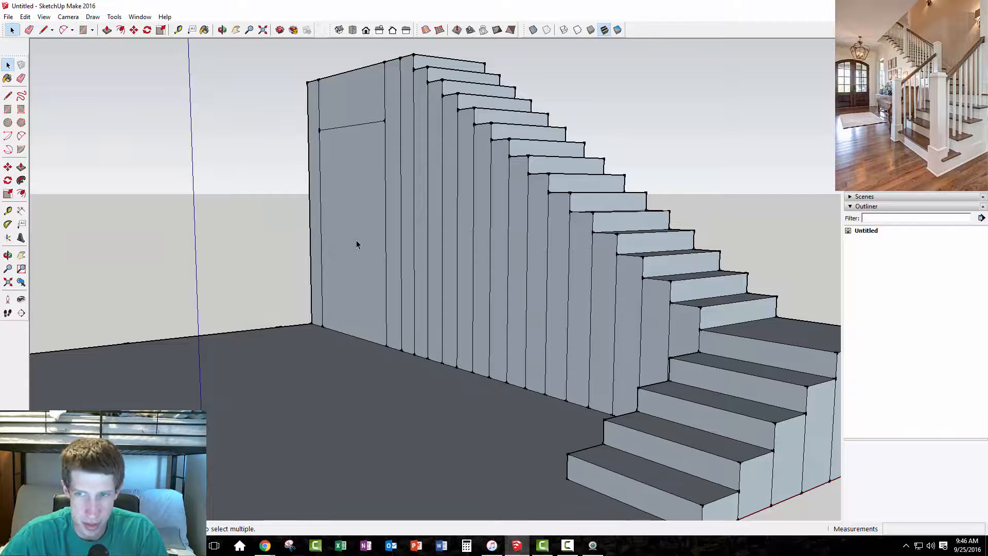
Step: Draw a 6" vertical line down beside the top step and a diagonal from its end to below the landing's inner corner
{"action": "middle_click_drag", "start_coordinate": [360, 252], "coordinate": [633, 266]}
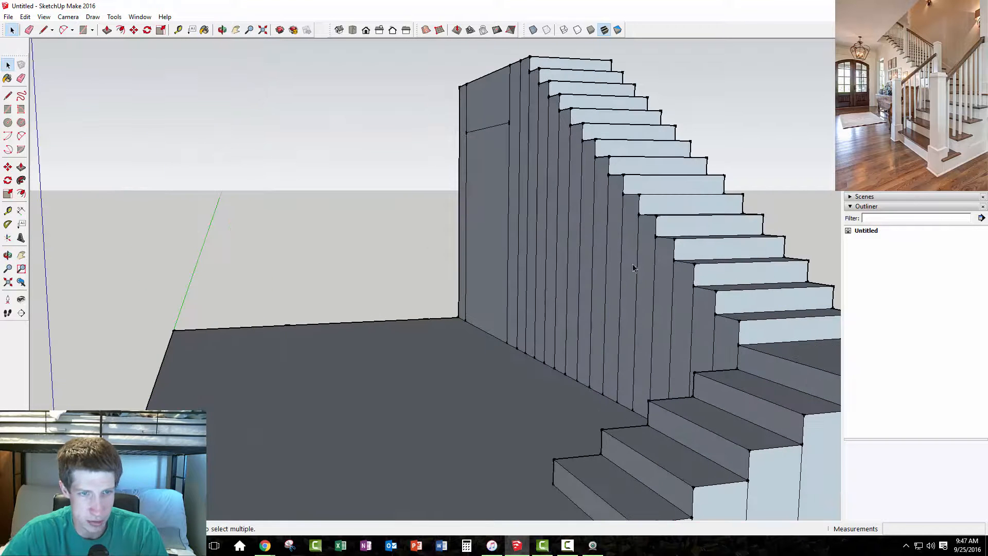
{"action": "middle_click_drag", "start_coordinate": [431, 273], "coordinate": [569, 279]}
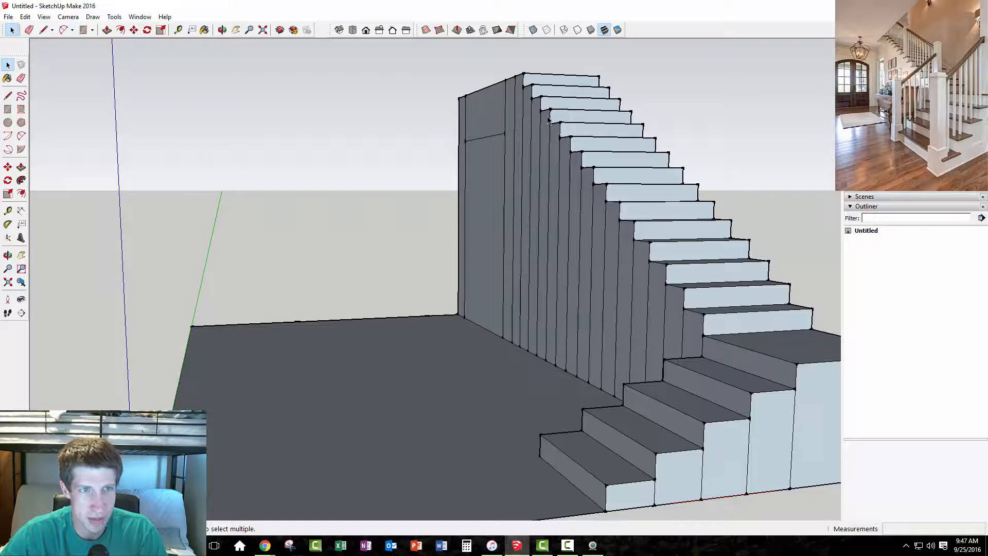
{"action": "middle_click_drag", "start_coordinate": [526, 155], "coordinate": [536, 122]}
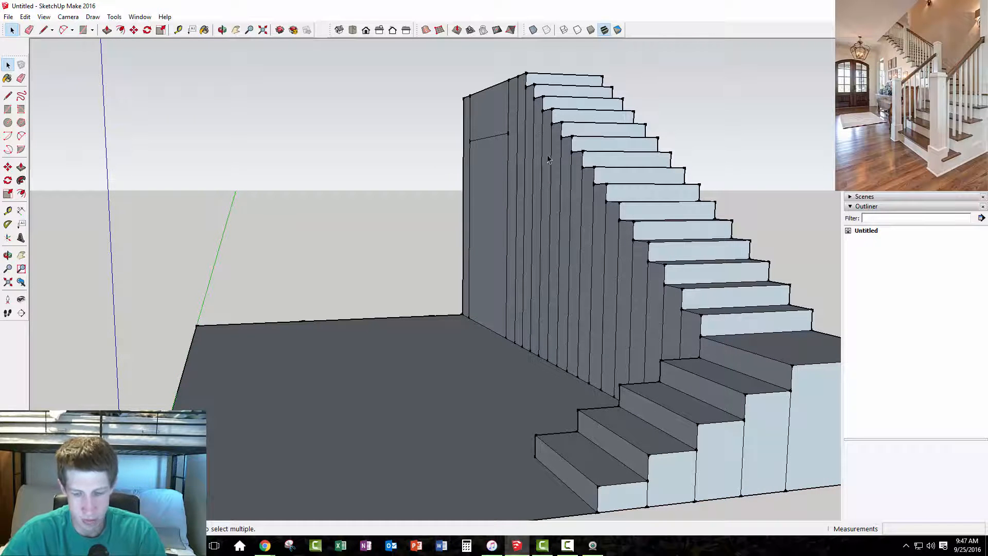
{"action": "key", "text": "l"}
{"action": "left_click", "coordinate": [526, 74]}
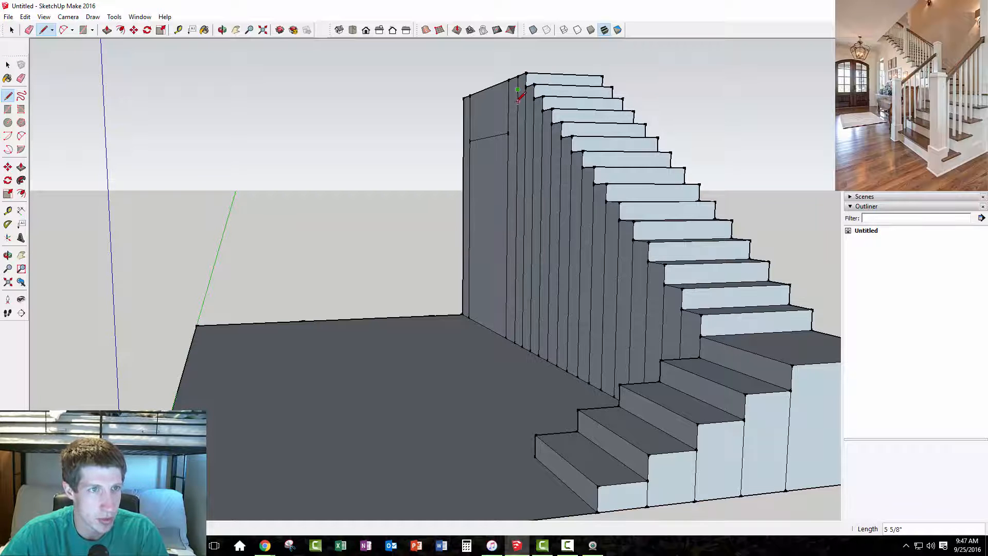
{"action": "type", "text": "6"}
{"action": "key", "text": "Return"}
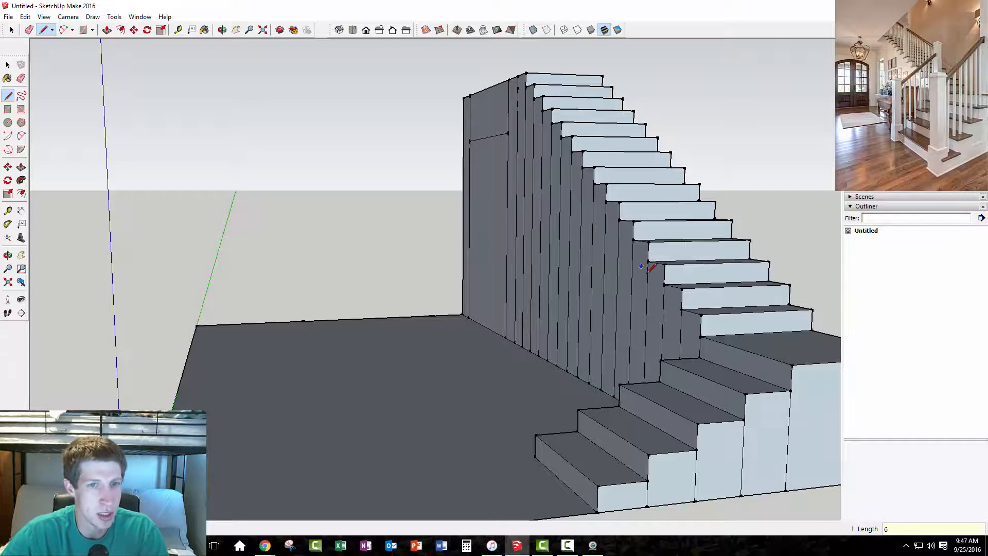
{"action": "middle_click_drag", "start_coordinate": [655, 276], "coordinate": [702, 312]}
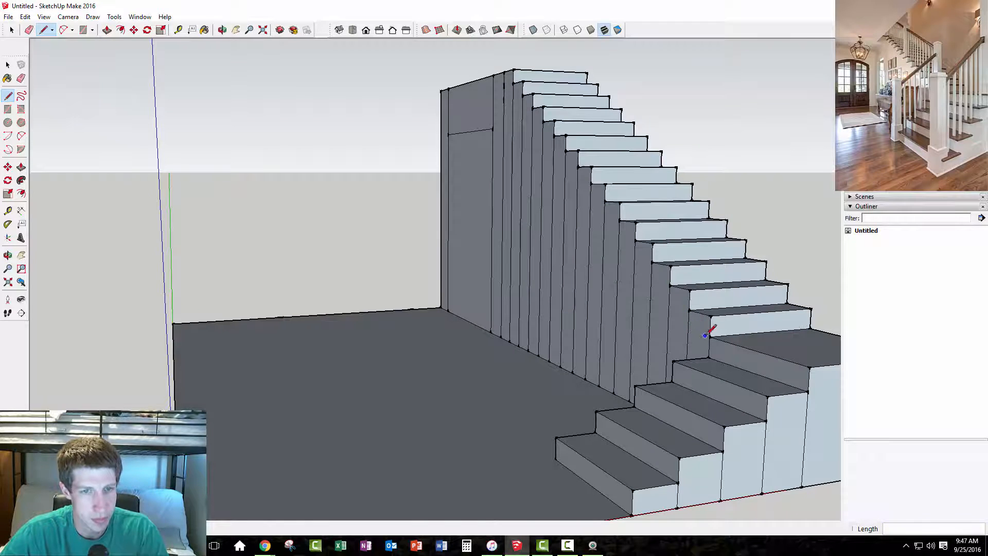
{"action": "left_click", "coordinate": [504, 100]}
{"action": "left_click", "coordinate": [709, 356]}
Step: Erase the vertical lines above the diagonal and pull the resulting stringer face out 2"
{"action": "key", "text": "e"}
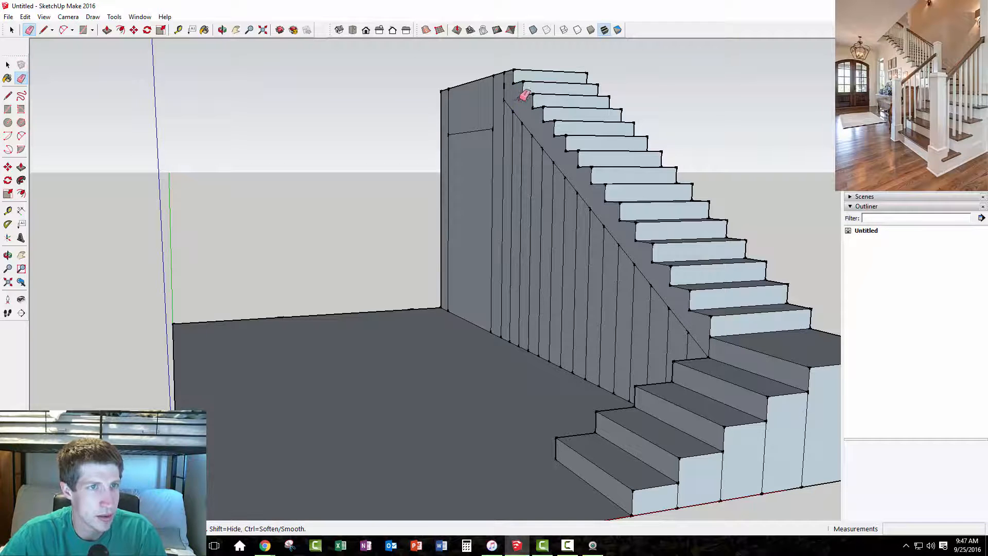
{"action": "key", "text": "space"}
{"action": "key", "text": "p"}
{"action": "left_click", "coordinate": [621, 244]}
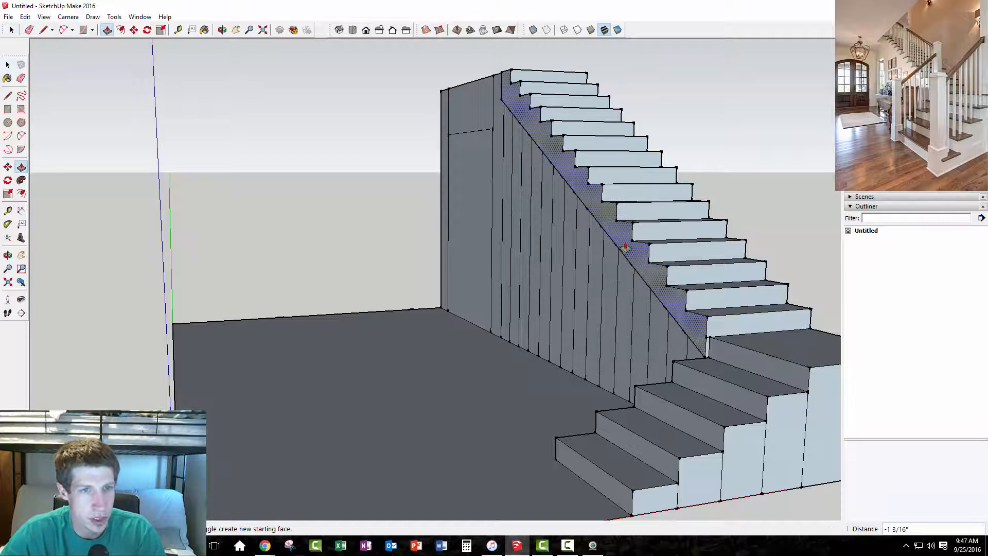
{"action": "type", "text": "2"}
{"action": "key", "text": "Return"}
Step: Erase the vertical edges on the stair wall beneath the diagonal stringer
{"action": "key", "text": "o"}
{"action": "left_click_drag", "start_coordinate": [718, 319], "coordinate": [727, 308]}
{"action": "key", "text": "space"}
{"action": "key", "text": "e"}
{"action": "mouse_move", "coordinate": [506, 201]}
{"action": "left_mouse_down"}
{"action": "mouse_move", "coordinate": [584, 293]}
{"action": "mouse_move", "coordinate": [657, 331]}
{"action": "mouse_move", "coordinate": [690, 335]}
{"action": "left_mouse_up"}
{"action": "key", "text": "space"}
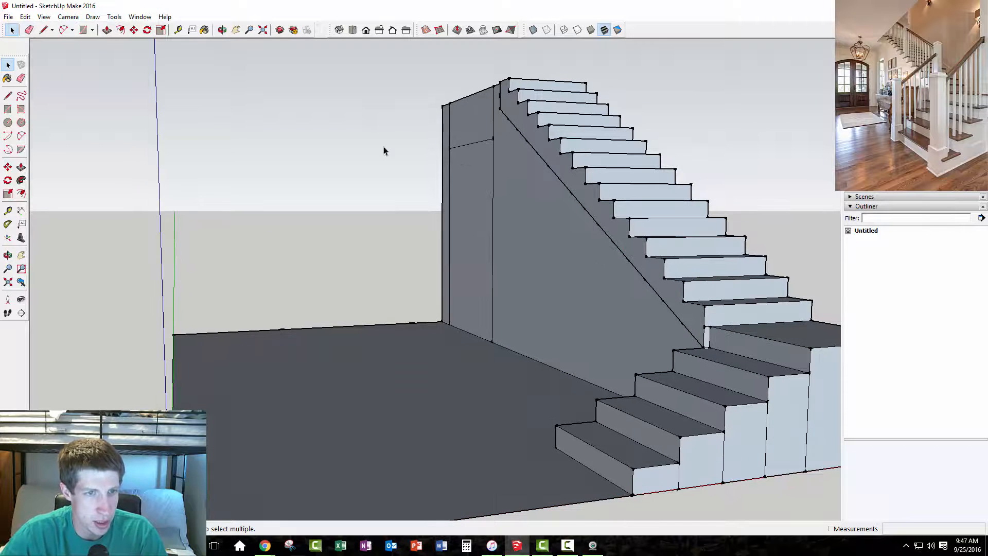
Step: Select the entire model and reverse its faces
{"action": "scroll", "coordinate": [503, 252], "scroll_direction": "down", "scroll_amount": 5}
{"action": "left_click_drag", "start_coordinate": [260, 103], "coordinate": [690, 365]}
{"action": "right_click", "coordinate": [515, 226]}
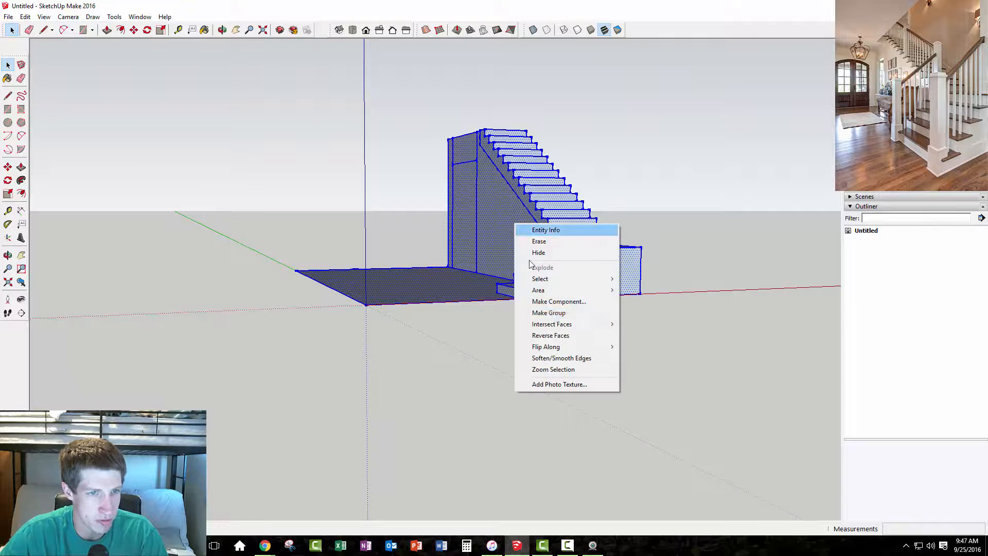
{"action": "left_click", "coordinate": [550, 335]}
{"action": "left_click", "coordinate": [663, 175]}
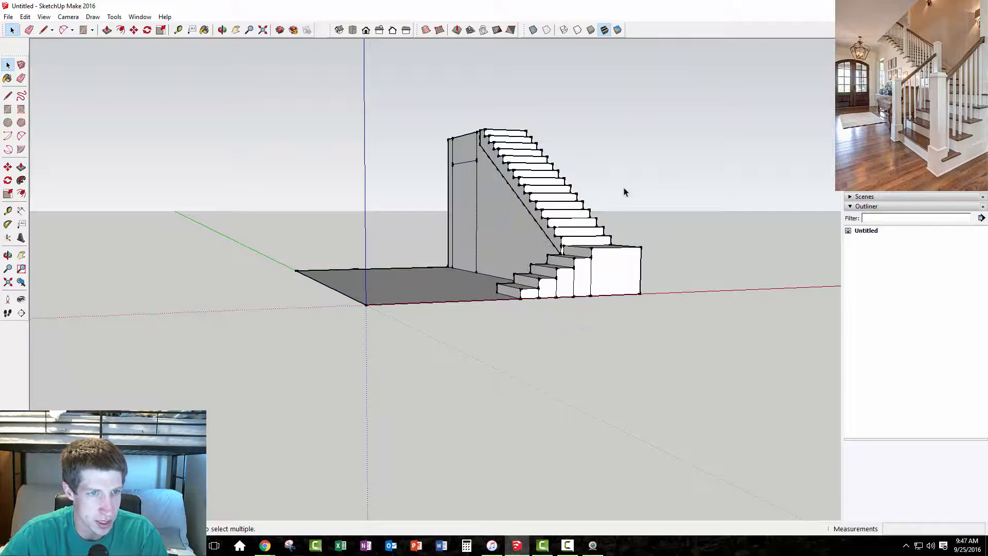
Step: Draw a full-height rectangular wall along the floor's back edge, from the stair block's top corner to the floor's far corner
{"action": "scroll", "coordinate": [529, 181], "scroll_direction": "up", "scroll_amount": 4}
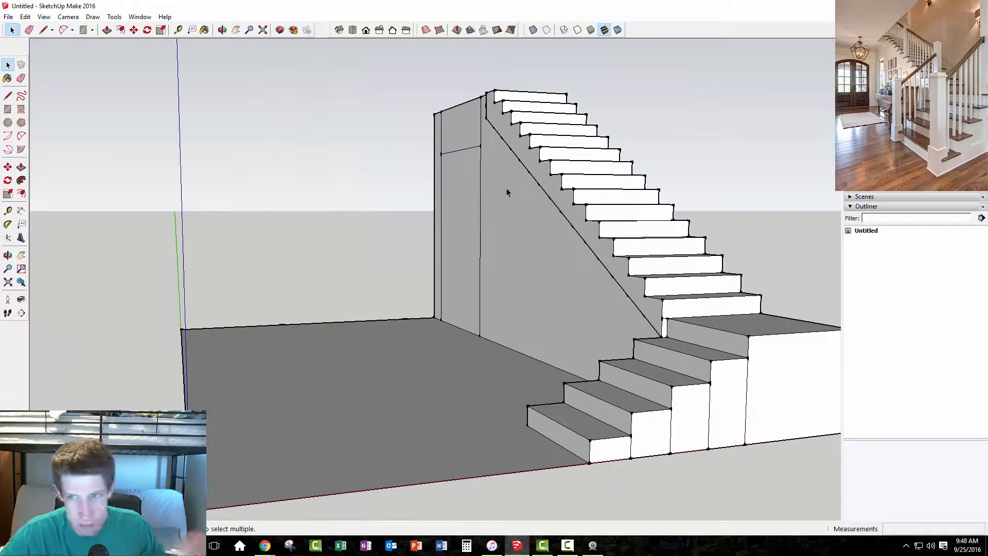
{"action": "key", "text": "l"}
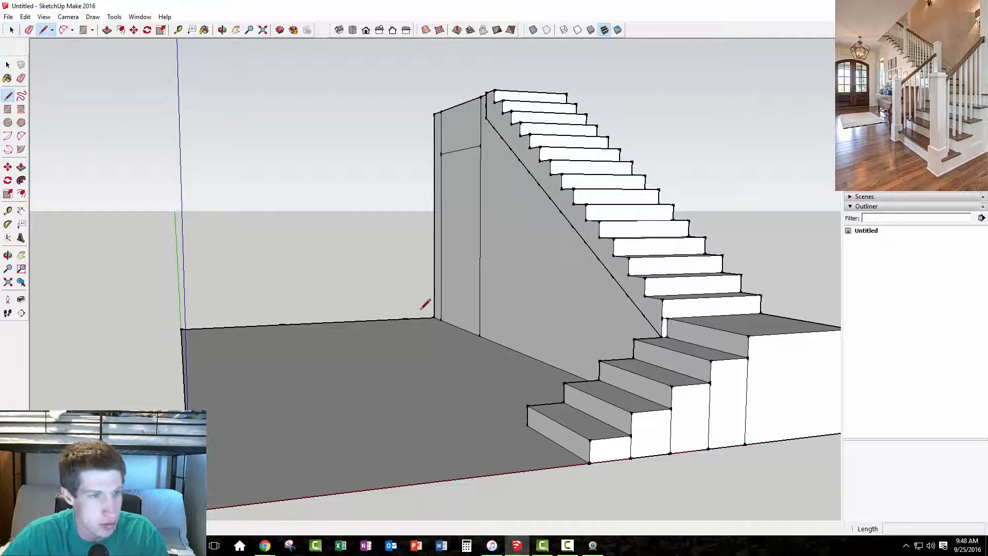
{"action": "key", "text": "r"}
{"action": "left_click", "coordinate": [434, 114]}
{"action": "left_click", "coordinate": [183, 326]}
{"action": "key", "text": "space"}
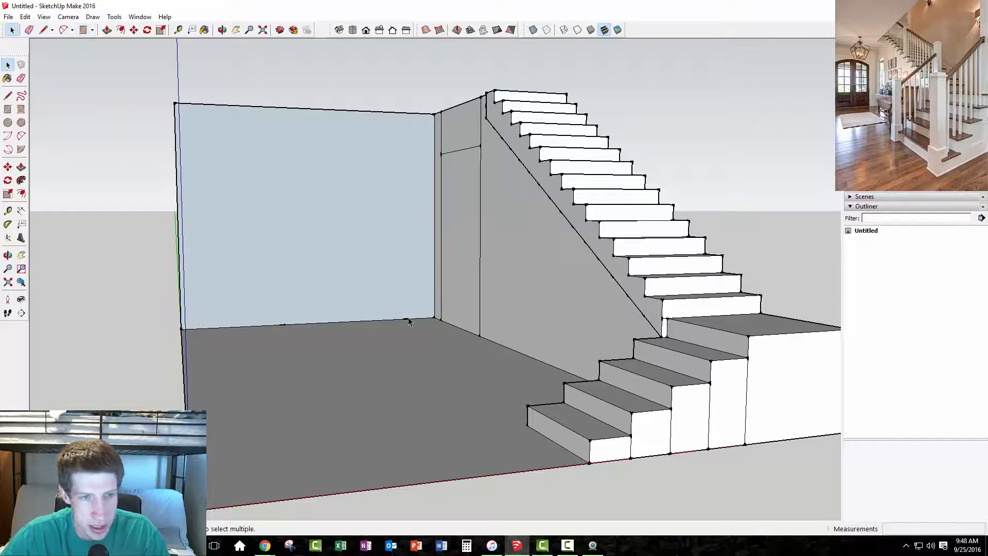
Step: Outline a rectangular double-door opening on the back wall, matching the head height marked on the stair wall
{"action": "key", "text": "l"}
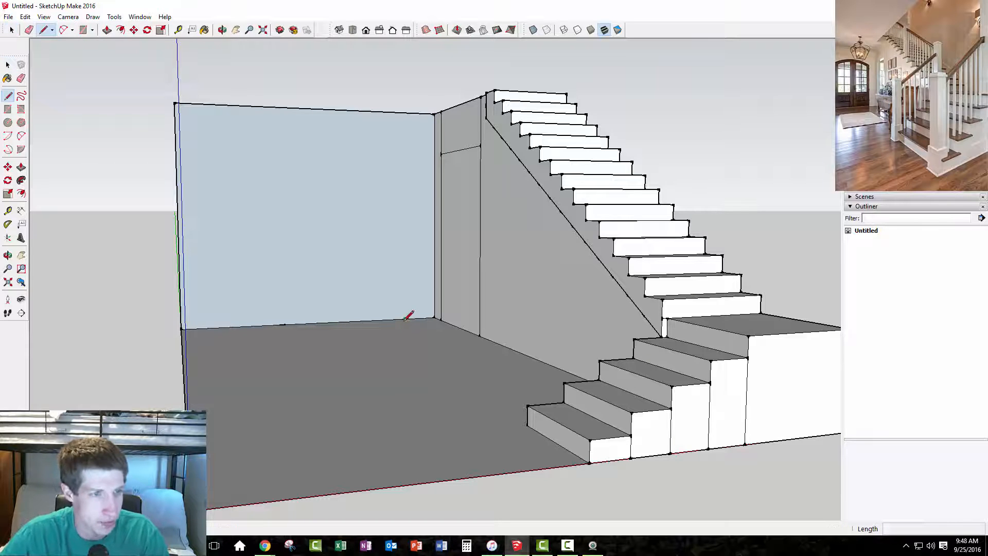
{"action": "left_click", "coordinate": [406, 319]}
{"action": "left_click", "coordinate": [435, 155]}
{"action": "left_click", "coordinate": [281, 152]}
{"action": "left_click", "coordinate": [282, 324]}
{"action": "key", "text": "space"}
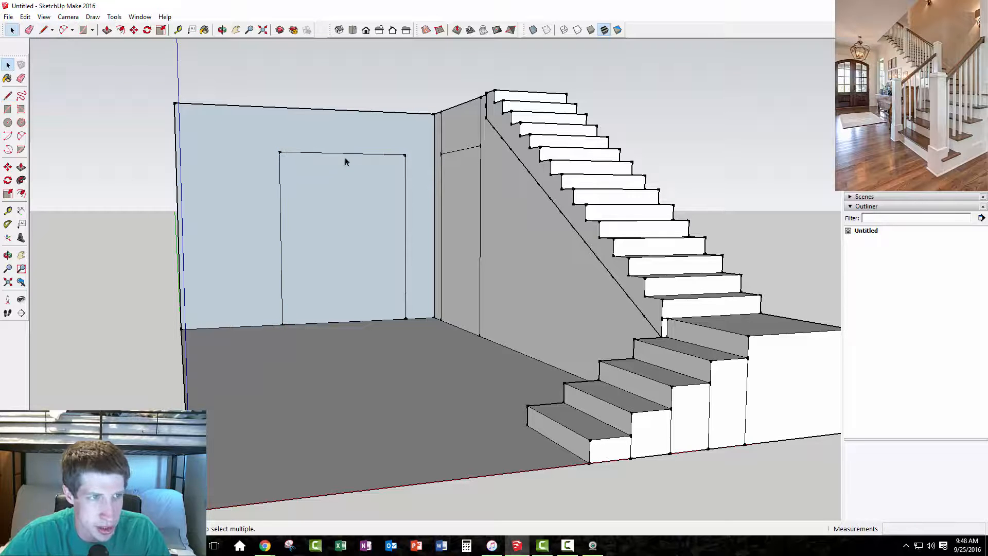
Step: Mark 1' down the door outline's left edge from its top corner and divide the doorway with an 8' vertical centre line
{"action": "key", "text": "l"}
{"action": "left_click", "coordinate": [278, 152]}
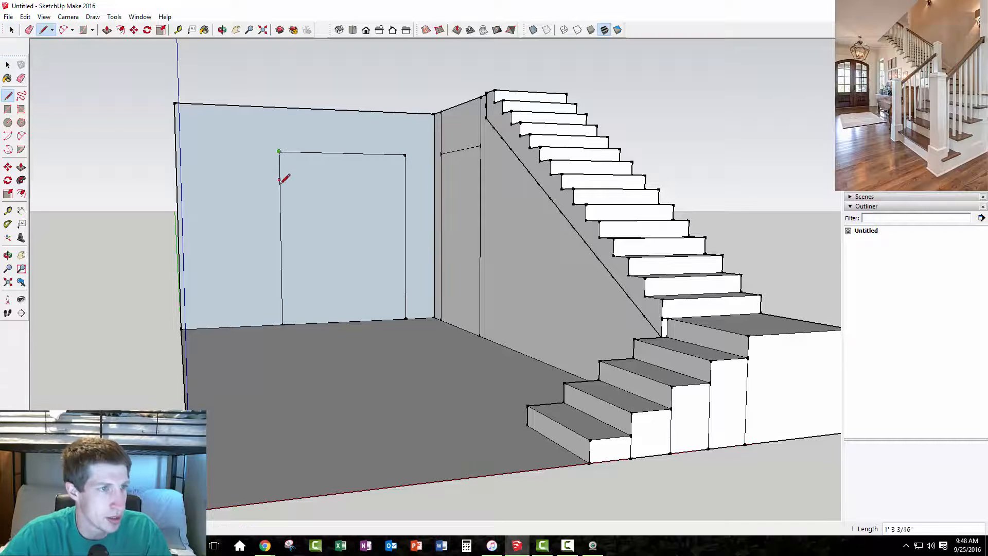
{"action": "type", "text": "1"}
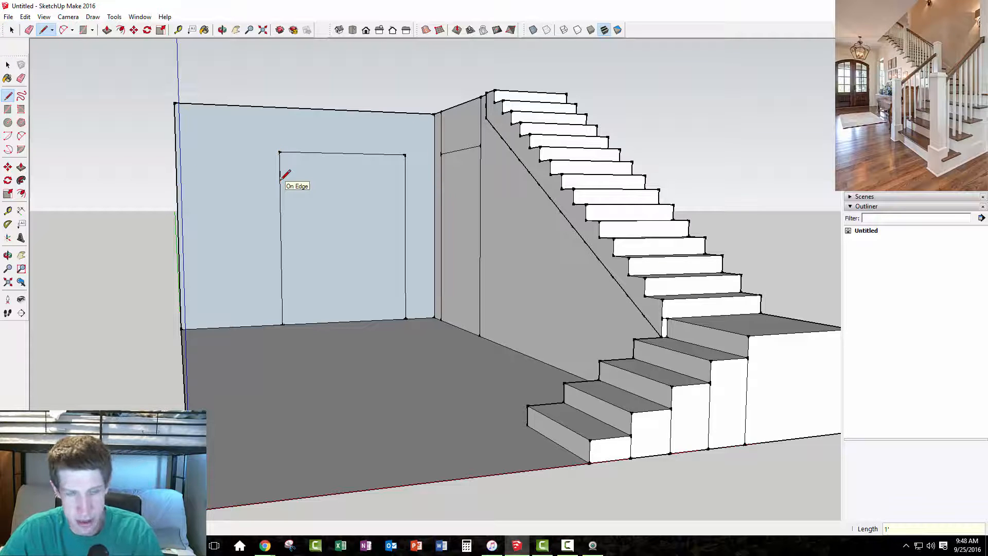
{"action": "key", "text": "Return"}
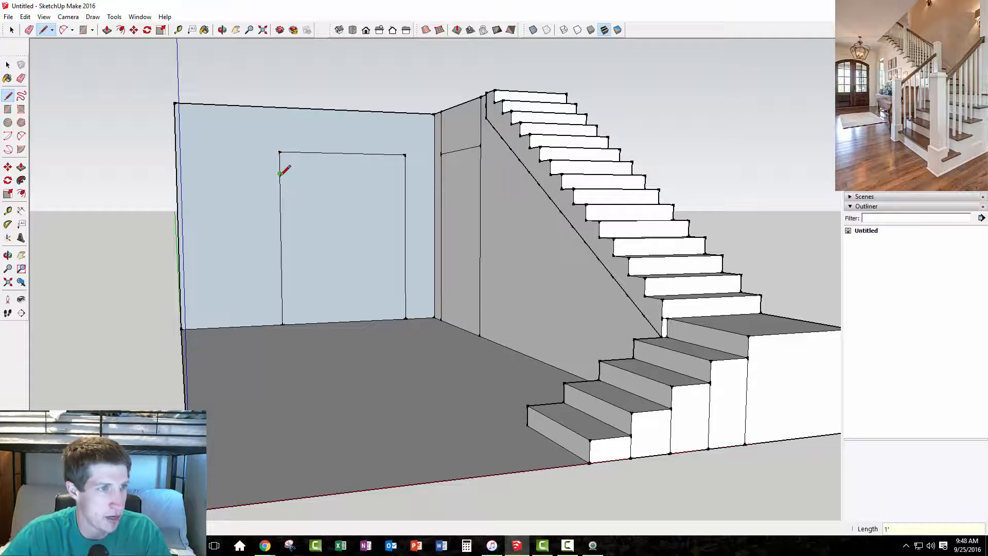
{"action": "left_click", "coordinate": [344, 153]}
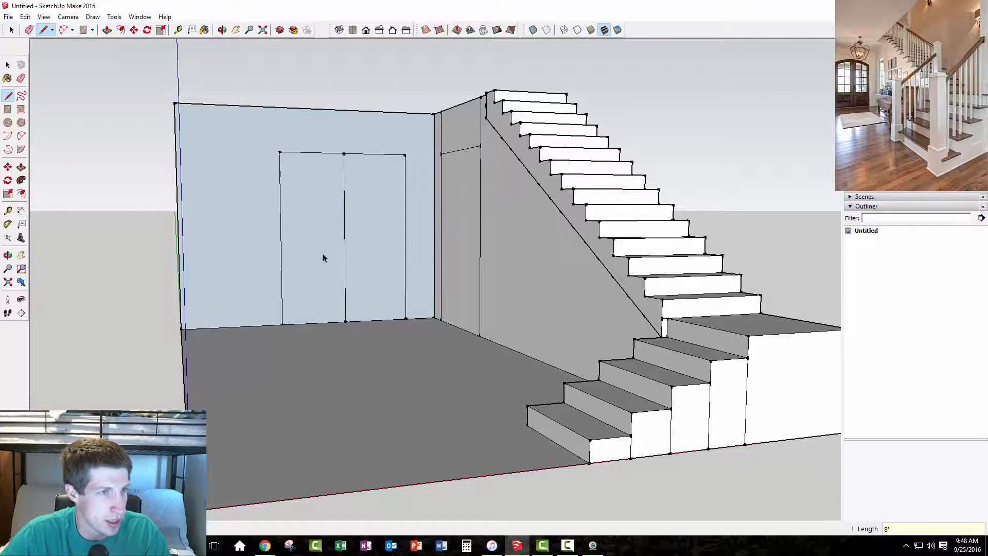
{"action": "key", "text": "space"}
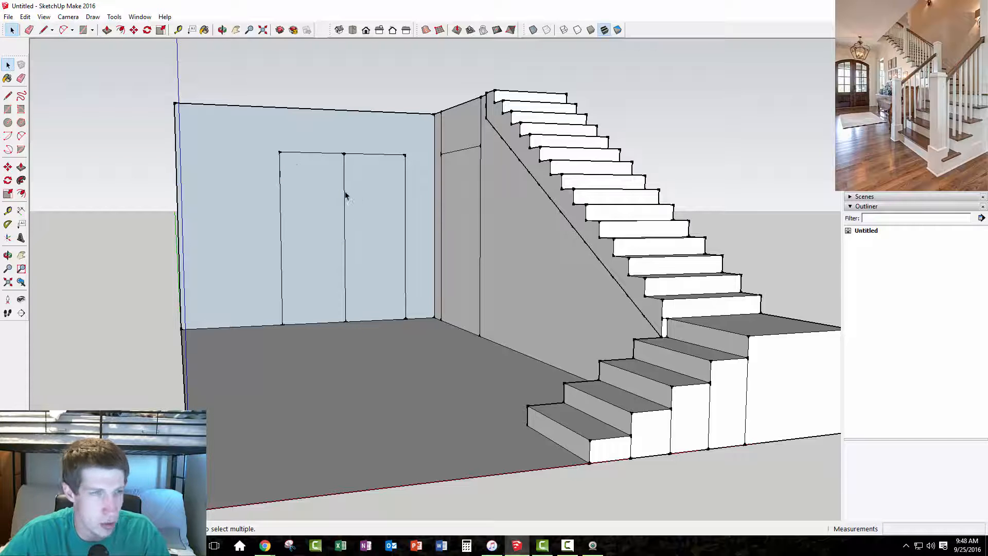
Step: Draw an arc from the 1' mark on the door outline's left edge to the top of its centre line
{"action": "key", "text": "a"}
{"action": "left_click", "coordinate": [279, 174]}
{"action": "left_click", "coordinate": [343, 153]}
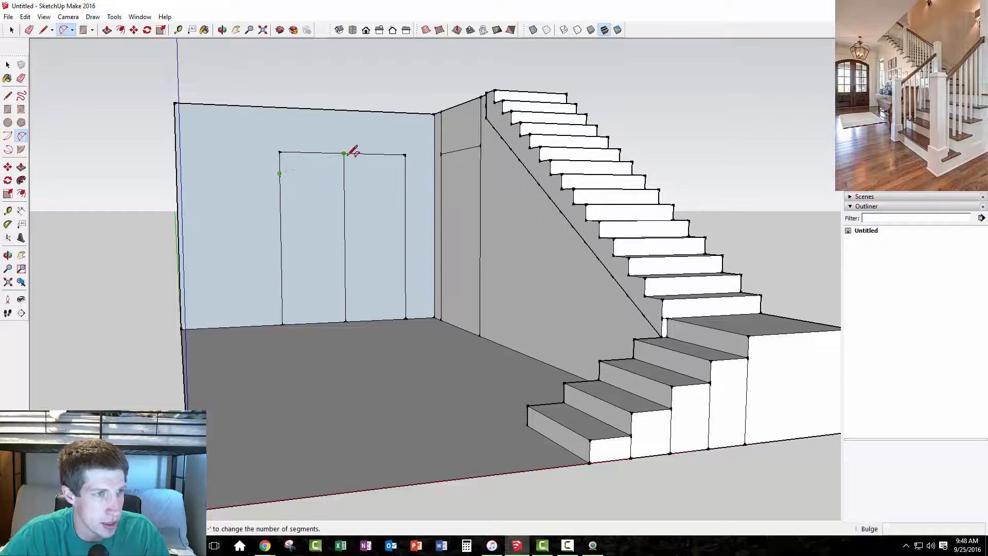
{"action": "scroll", "coordinate": [320, 152], "scroll_direction": "up", "scroll_amount": 4}
{"action": "left_click", "coordinate": [307, 158]}
{"action": "scroll", "coordinate": [324, 162], "scroll_direction": "down", "scroll_amount": 2}
{"action": "scroll", "coordinate": [350, 163], "scroll_direction": "up", "scroll_amount": 2}
{"action": "scroll", "coordinate": [324, 164], "scroll_direction": "down", "scroll_amount": 1}
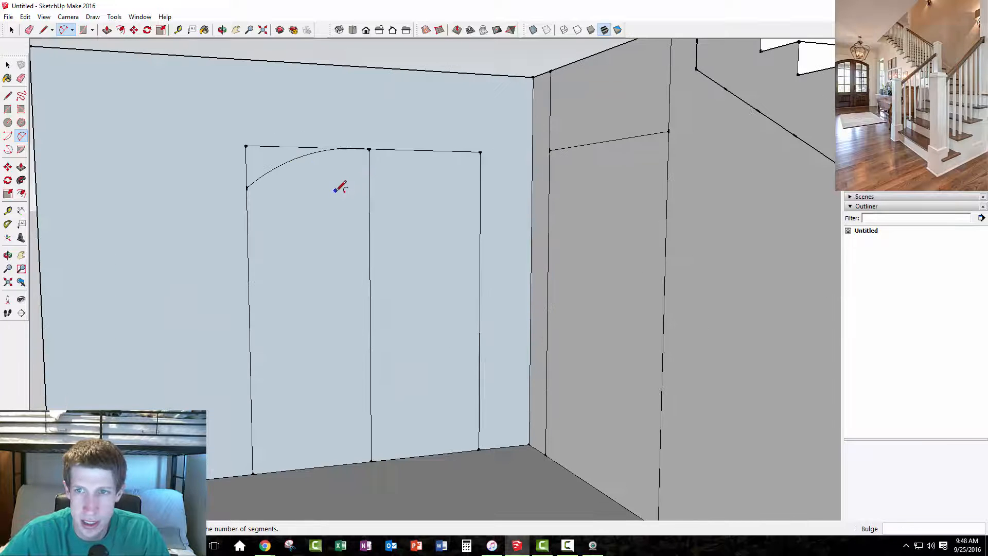
{"action": "scroll", "coordinate": [363, 188], "scroll_direction": "down", "scroll_amount": 2}
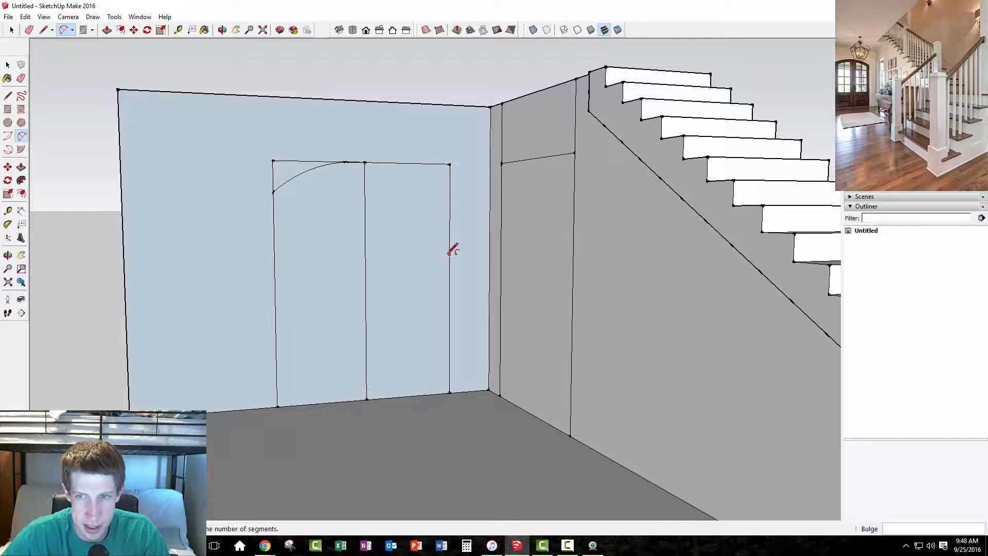
{"action": "key", "text": "space"}
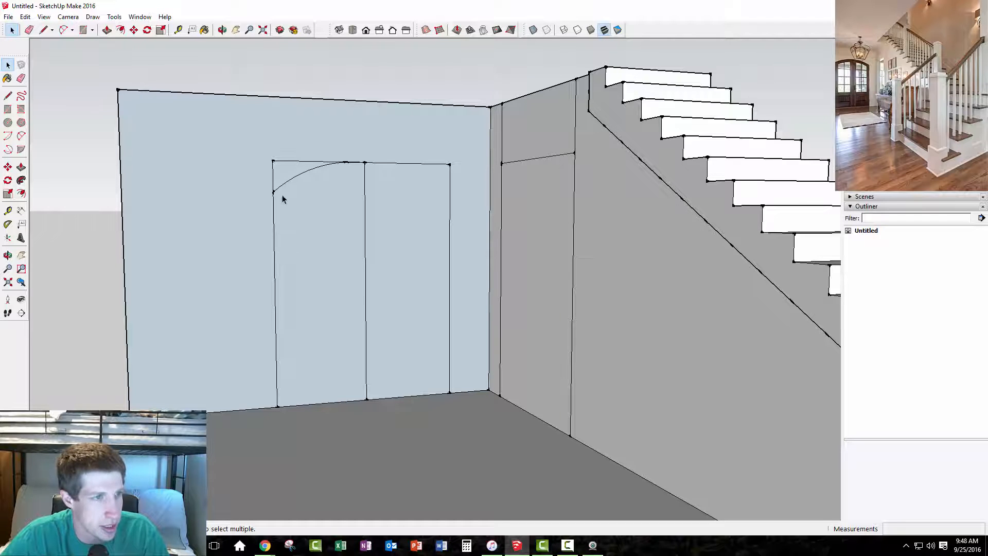
Step: Erase the square corner edges outside the arc at the left door's top
{"action": "key", "text": "e"}
{"action": "mouse_move", "coordinate": [285, 164]}
{"action": "left_mouse_down"}
{"action": "mouse_move", "coordinate": [268, 164]}
{"action": "mouse_move", "coordinate": [272, 185]}
{"action": "left_mouse_up"}
{"action": "key", "text": "space"}
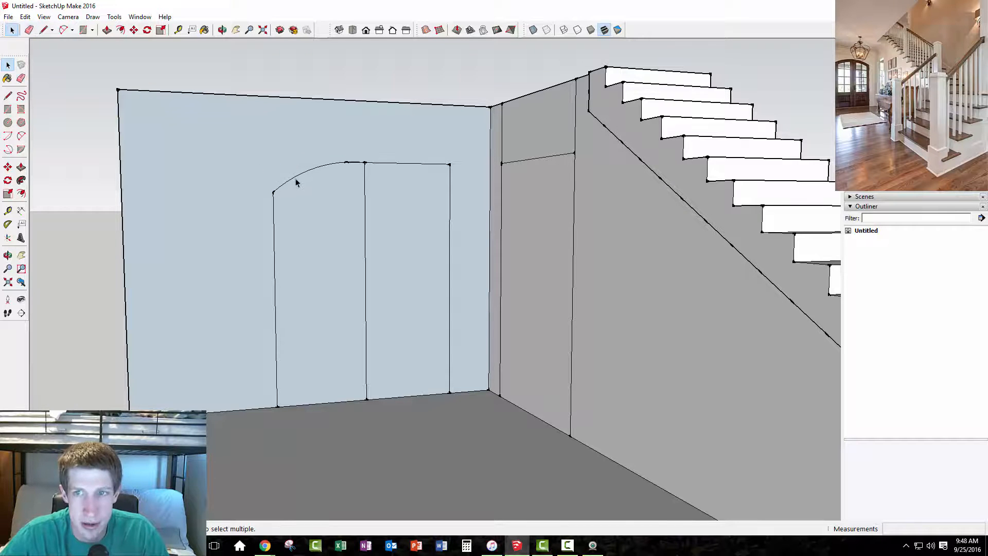
{"action": "scroll", "coordinate": [297, 185], "scroll_direction": "up", "scroll_amount": 2}
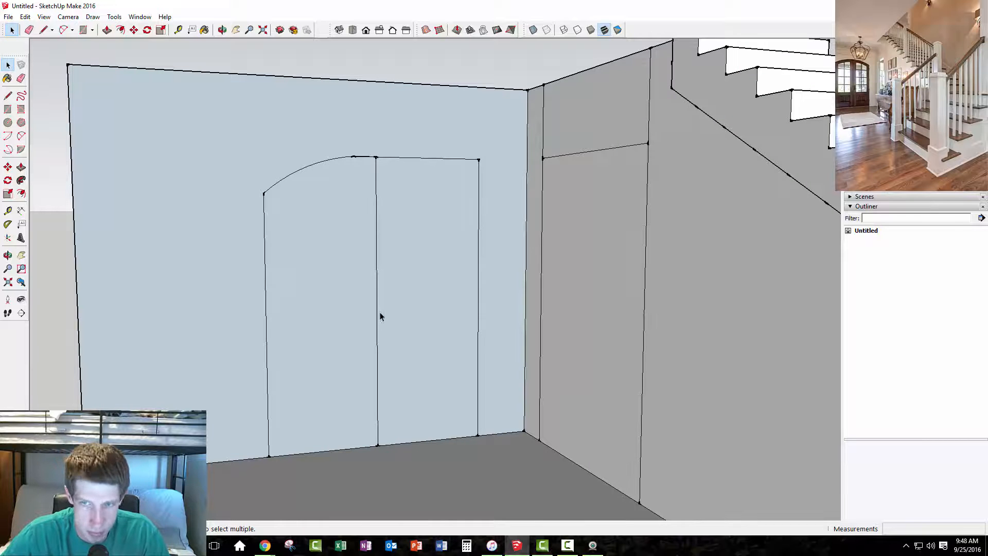
Step: Offset the left door's arched top edge 6" inward
{"action": "key", "text": "f"}
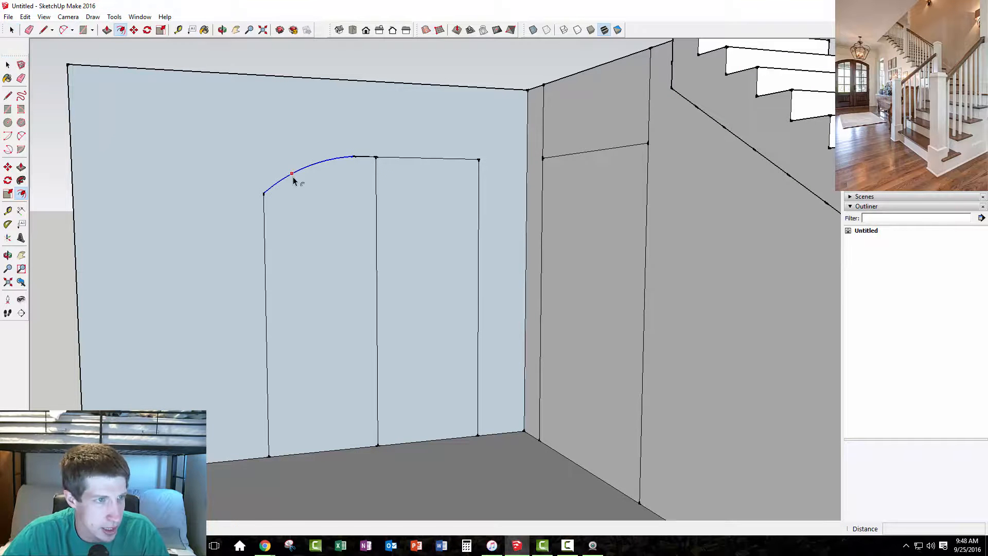
{"action": "key", "text": "space"}
{"action": "left_click", "coordinate": [343, 158]}
{"action": "key", "text": "f"}
{"action": "left_click", "coordinate": [337, 158]}
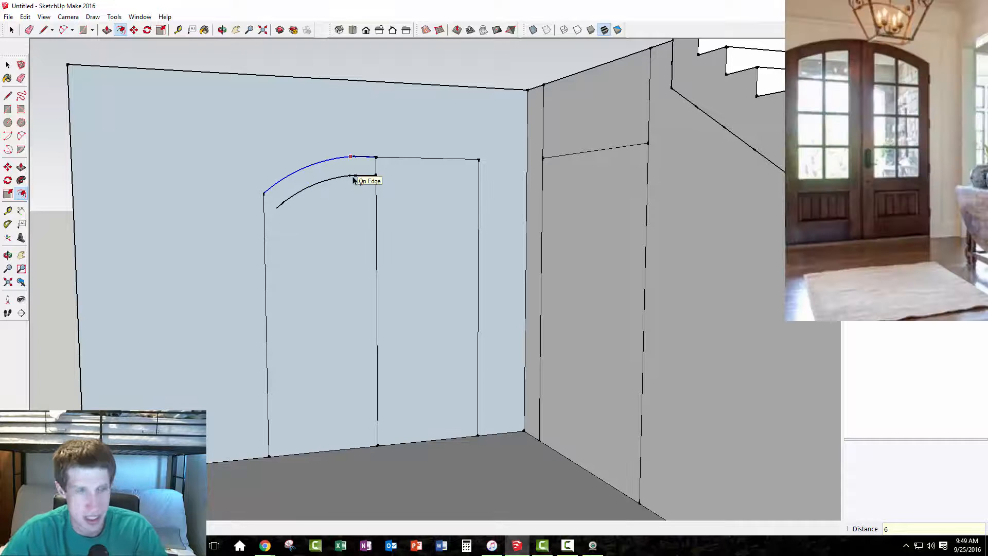
{"action": "left_click", "coordinate": [353, 179]}
Step: Draw vertical lines from both ends of the left door's inner arc straight down to the floor edge
{"action": "key", "text": "l"}
{"action": "left_click", "coordinate": [354, 176]}
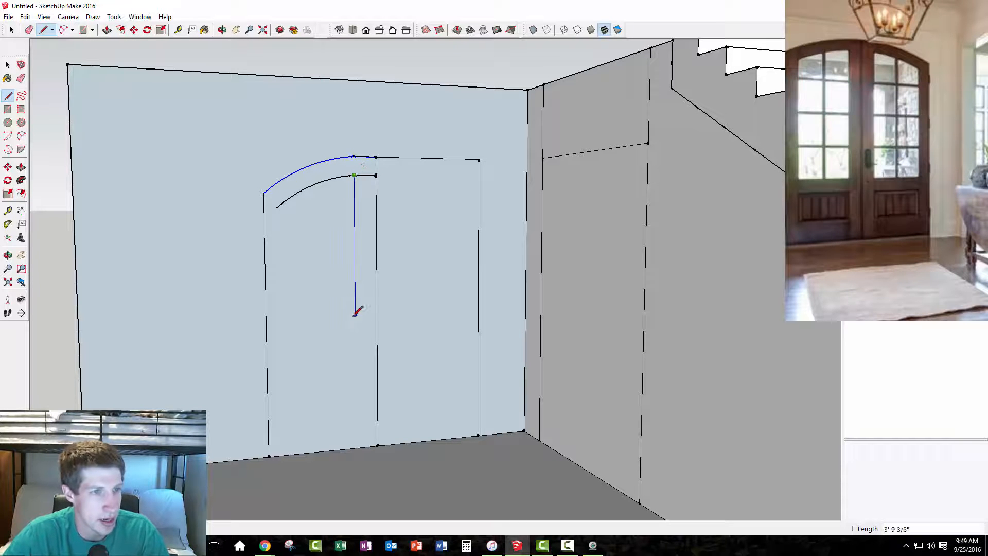
{"action": "key", "text": "space"}
{"action": "key", "text": "l"}
{"action": "left_click", "coordinate": [349, 176]}
{"action": "key", "text": "space"}
{"action": "key", "text": "l"}
{"action": "left_click", "coordinate": [355, 176]}
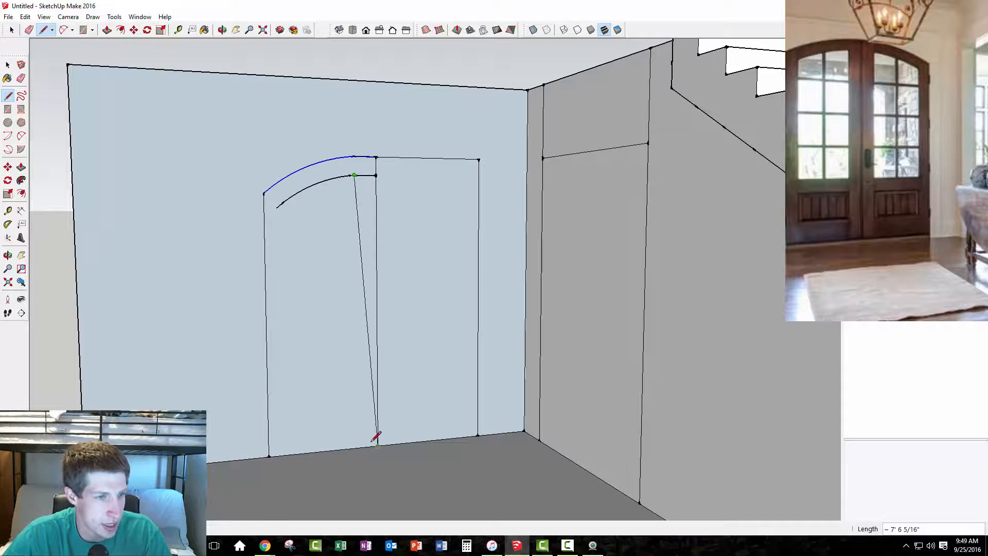
{"action": "left_click", "coordinate": [357, 449]}
{"action": "key", "text": "space"}
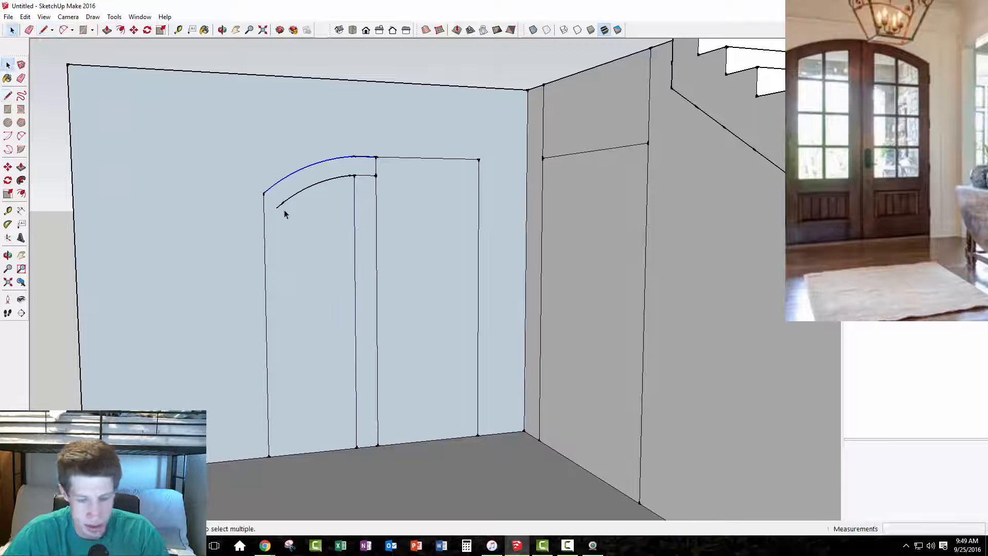
{"action": "key", "text": "l"}
{"action": "left_click", "coordinate": [277, 208]}
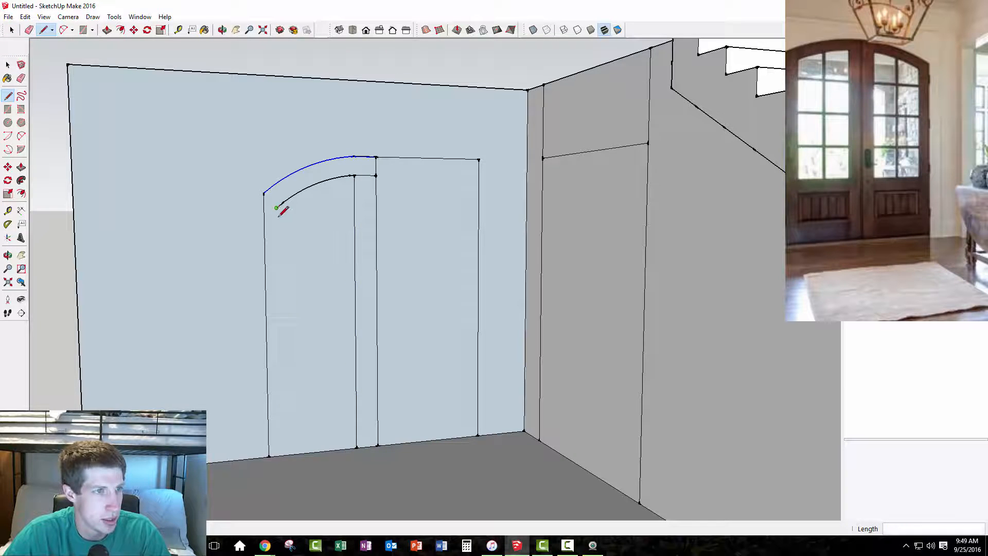
{"action": "left_click", "coordinate": [280, 455]}
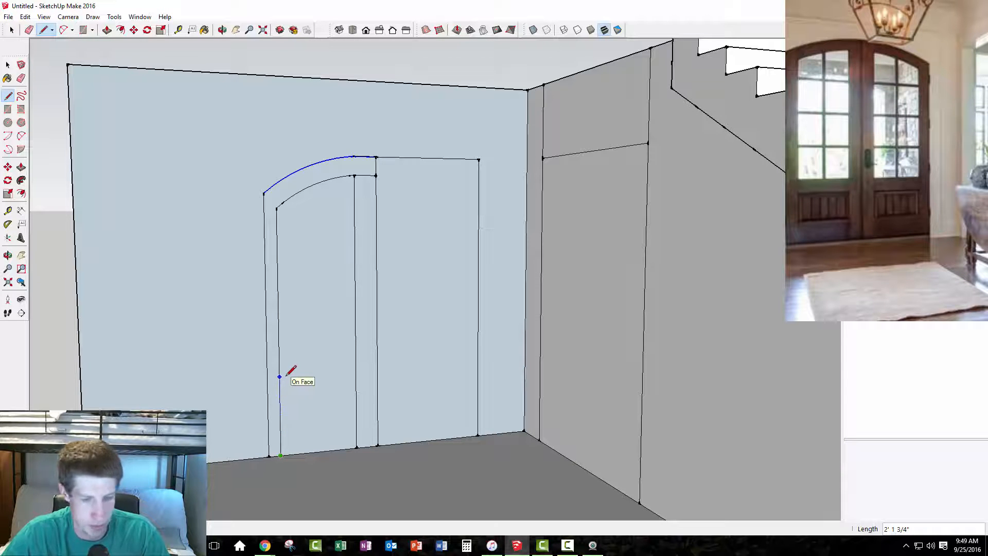
Step: Mark 2'6" up the left door's inner left line and draw a horizontal rail across to the inner right line
{"action": "type", "text": "2'6"}
{"action": "key", "text": "Return"}
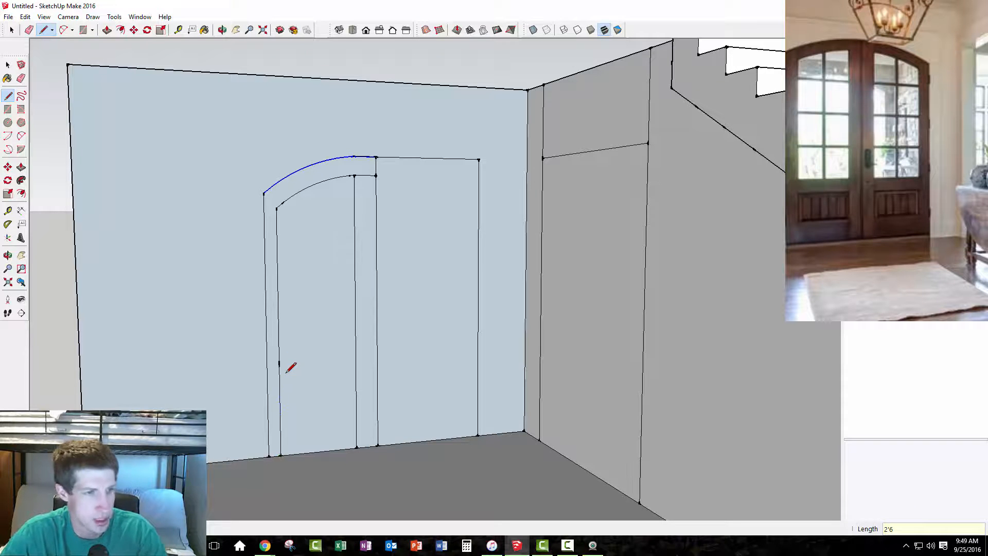
{"action": "left_click", "coordinate": [356, 359]}
{"action": "key", "text": "space"}
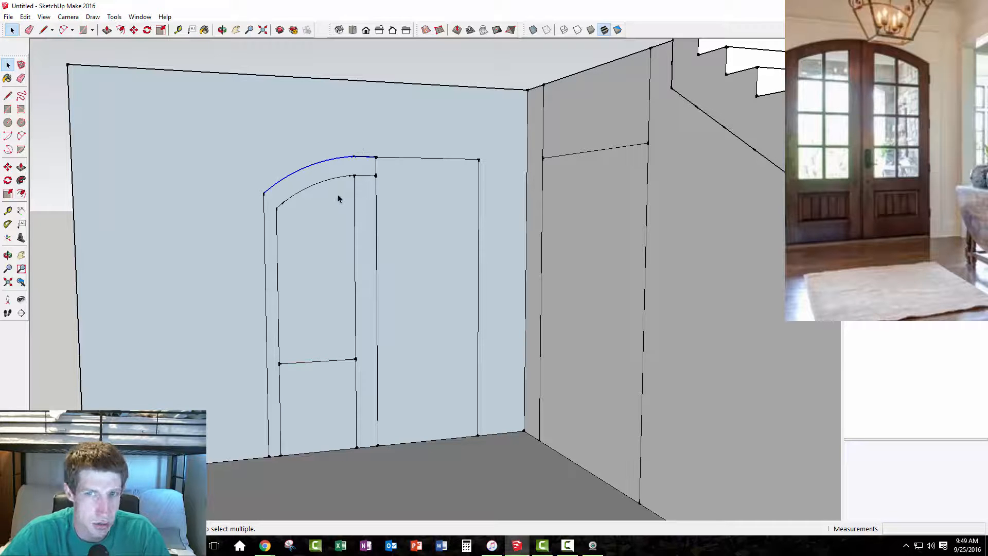
Step: Try to draw a vertical line from the rail's midpoint up to the inner arc and undo it
{"action": "key", "text": "l"}
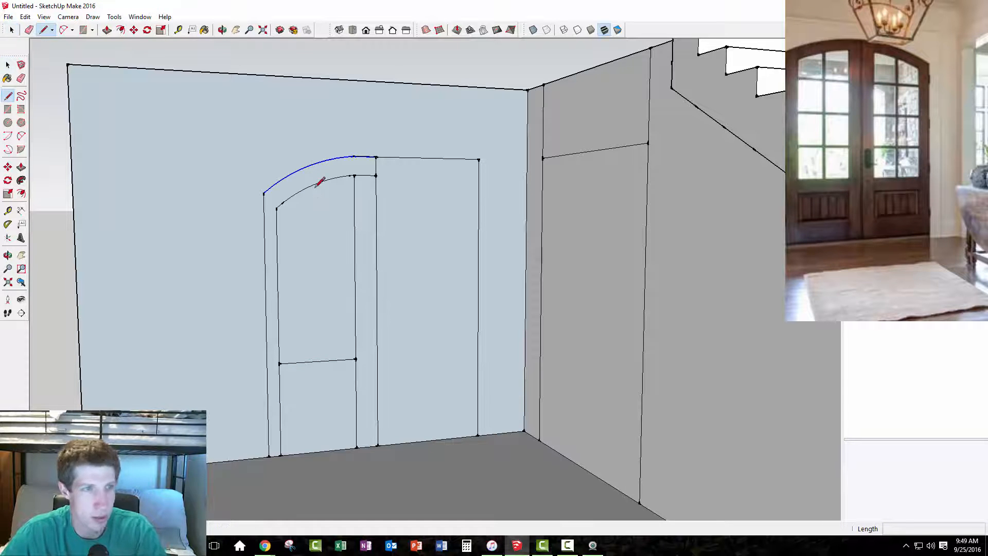
{"action": "left_click", "coordinate": [318, 361]}
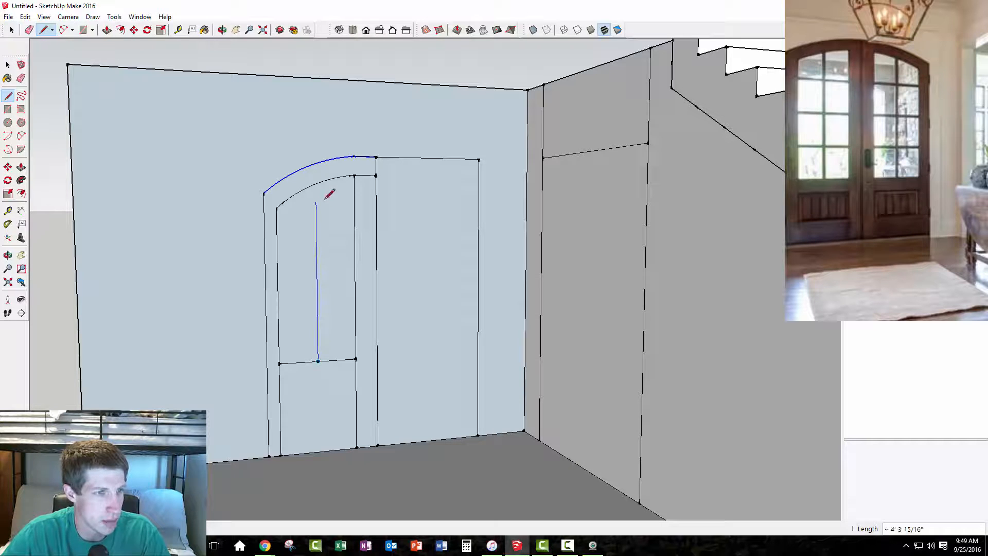
{"action": "key", "text": "shift"}
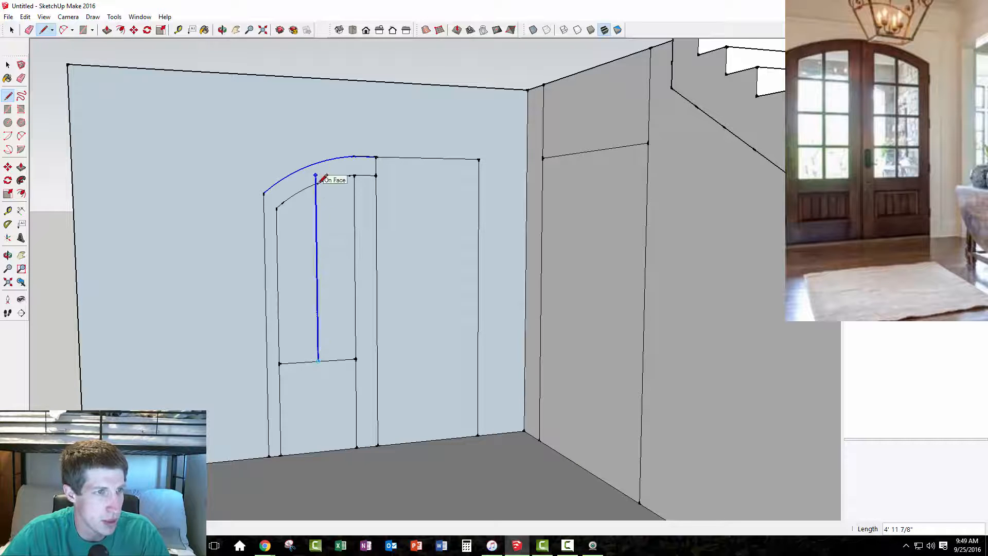
{"action": "left_click", "coordinate": [315, 184]}
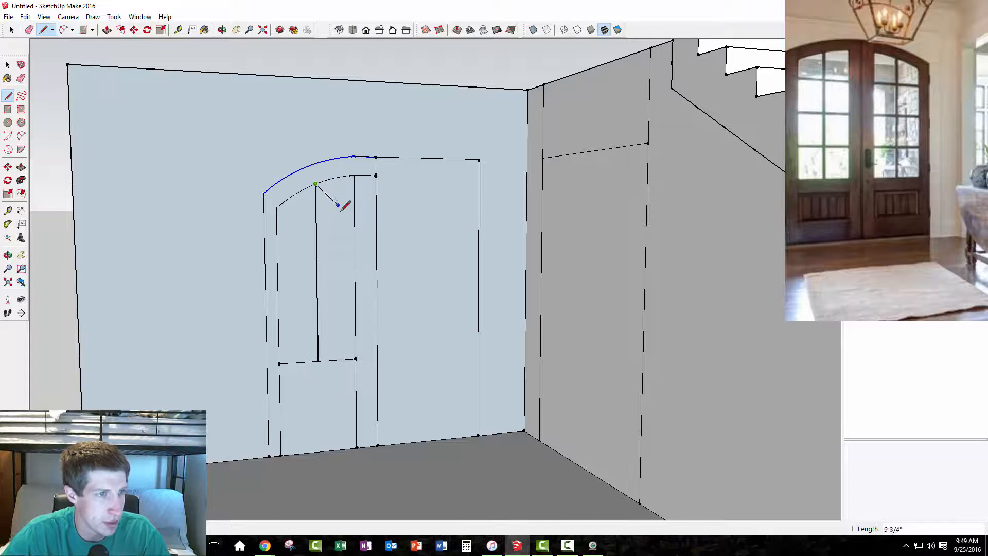
{"action": "scroll", "coordinate": [328, 193], "scroll_direction": "up", "scroll_amount": 5}
{"action": "scroll", "coordinate": [311, 167], "scroll_direction": "up", "scroll_amount": 3}
{"action": "left_click", "coordinate": [305, 166]}
{"action": "scroll", "coordinate": [315, 172], "scroll_direction": "down", "scroll_amount": 6}
{"action": "scroll", "coordinate": [351, 310], "scroll_direction": "down", "scroll_amount": 4}
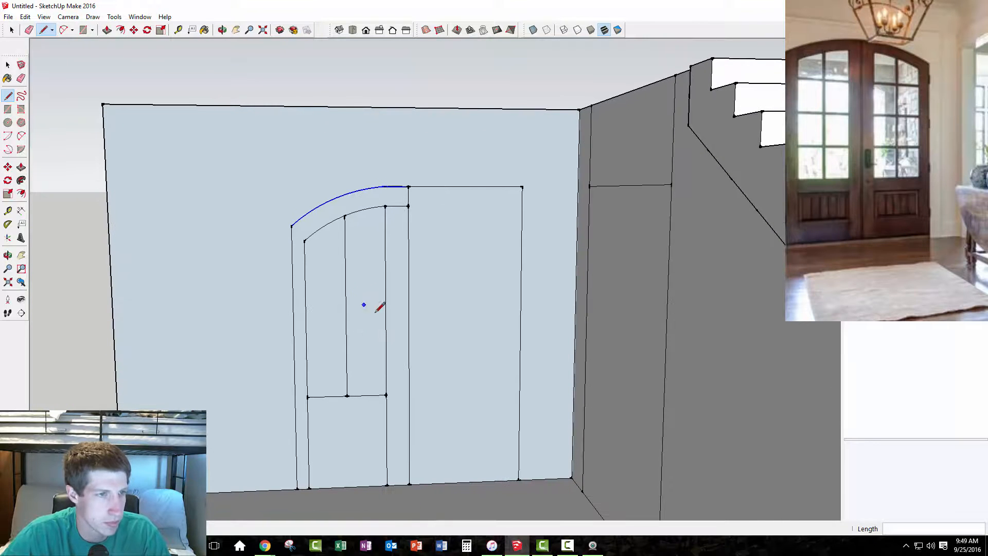
{"action": "key", "text": "ctrl+z"}
Step: Split the left door's glass area with a vertical centre line from the rail's midpoint to the inner arc
{"action": "left_click", "coordinate": [348, 396]}
{"action": "scroll", "coordinate": [346, 211], "scroll_direction": "up", "scroll_amount": 6}
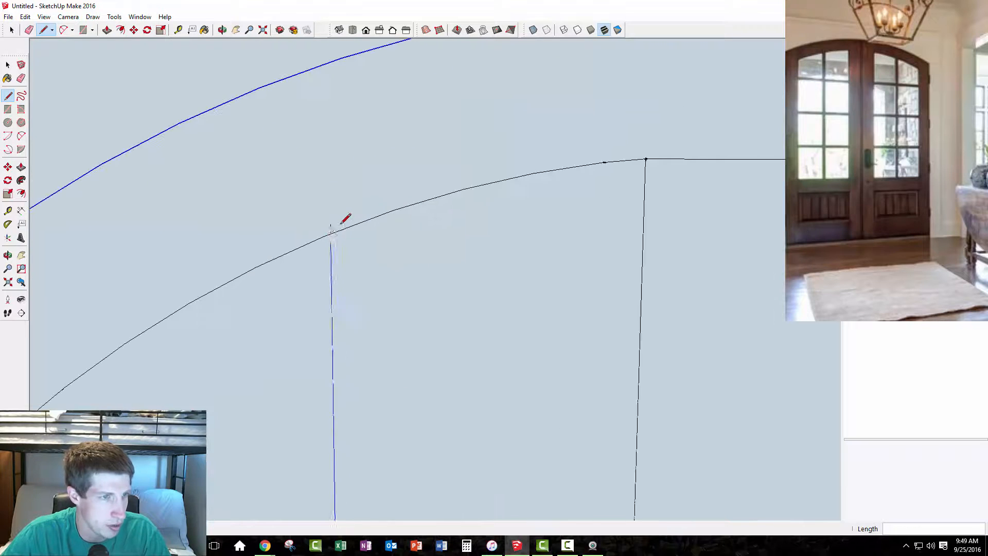
{"action": "left_click", "coordinate": [332, 231]}
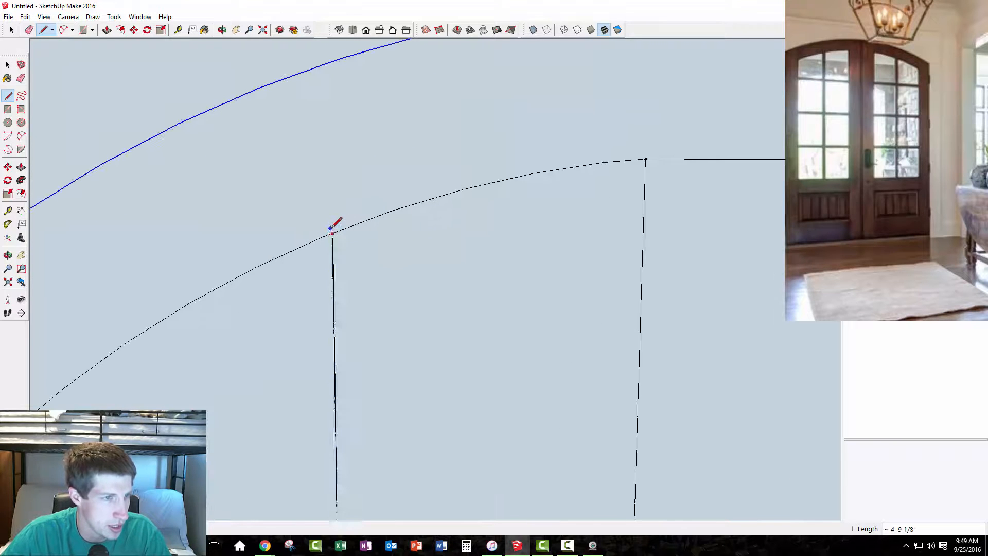
{"action": "left_click", "coordinate": [330, 233]}
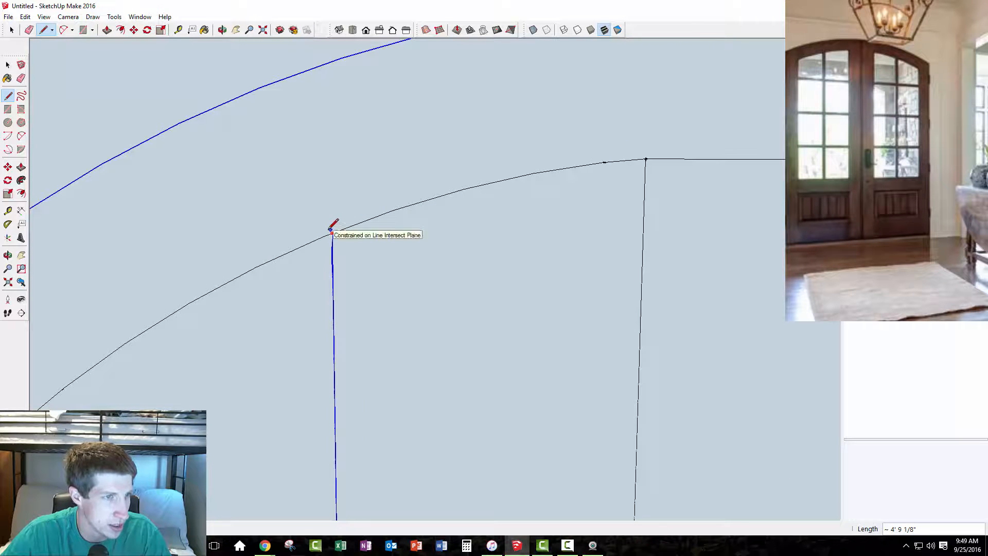
{"action": "key", "text": "space"}
{"action": "left_click", "coordinate": [371, 276]}
{"action": "scroll", "coordinate": [371, 276], "scroll_direction": "down", "scroll_amount": 8}
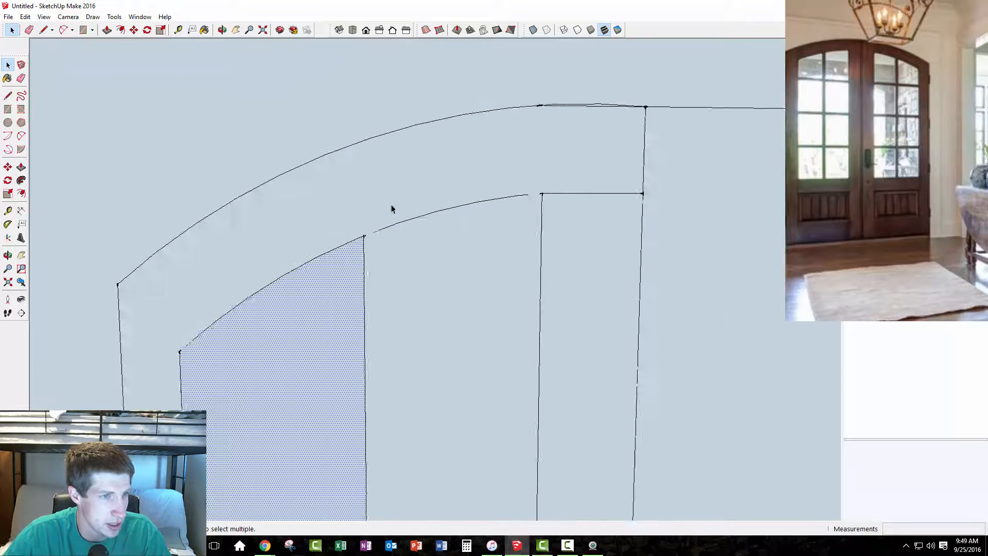
Step: Check the door panes in the browser's reference photo, return to SketchUp and divide the glass area's centre line into four equal segments
{"action": "scroll", "coordinate": [393, 436], "scroll_direction": "up", "scroll_amount": 2}
{"action": "middle_click_drag", "start_coordinate": [393, 436], "coordinate": [397, 420]}
{"action": "key", "text": "alt+Tab"}
{"action": "left_click_drag", "start_coordinate": [772, 106], "coordinate": [731, 57]}
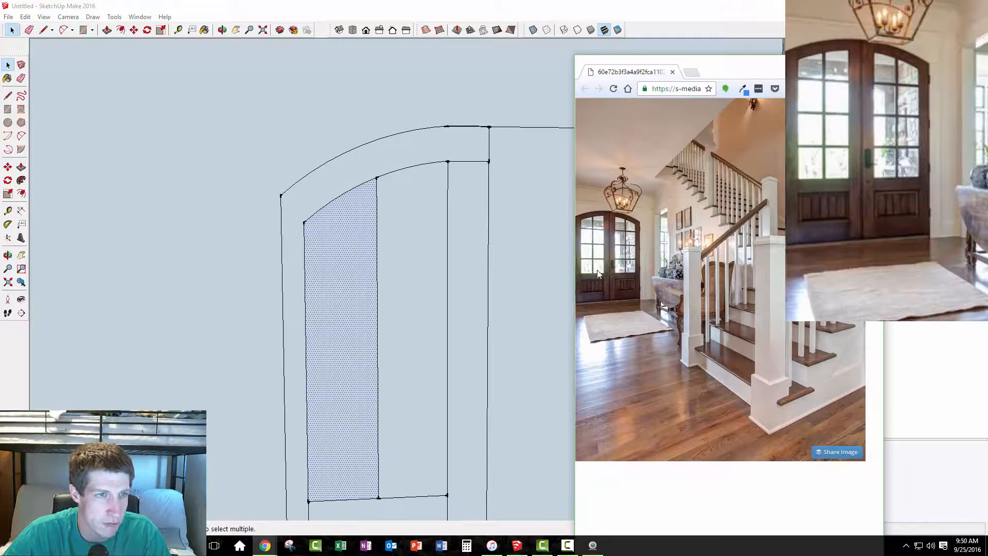
{"action": "key", "text": "alt+Tab"}
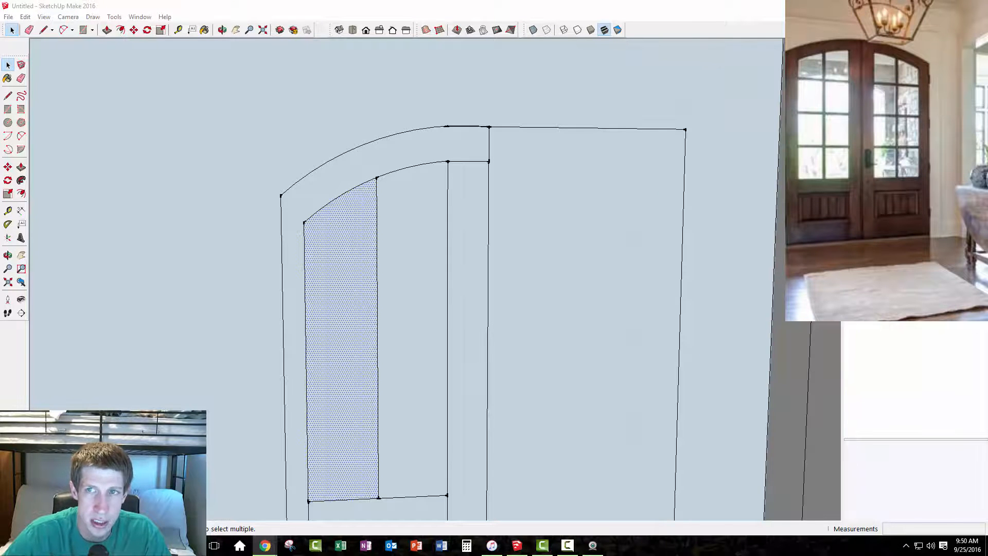
{"action": "right_click", "coordinate": [376, 271]}
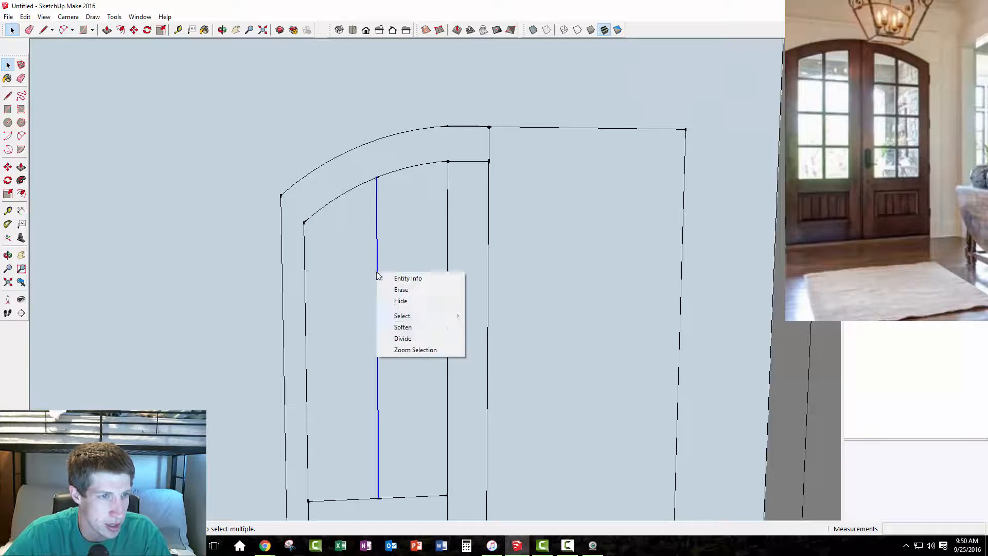
{"action": "left_click", "coordinate": [414, 337]}
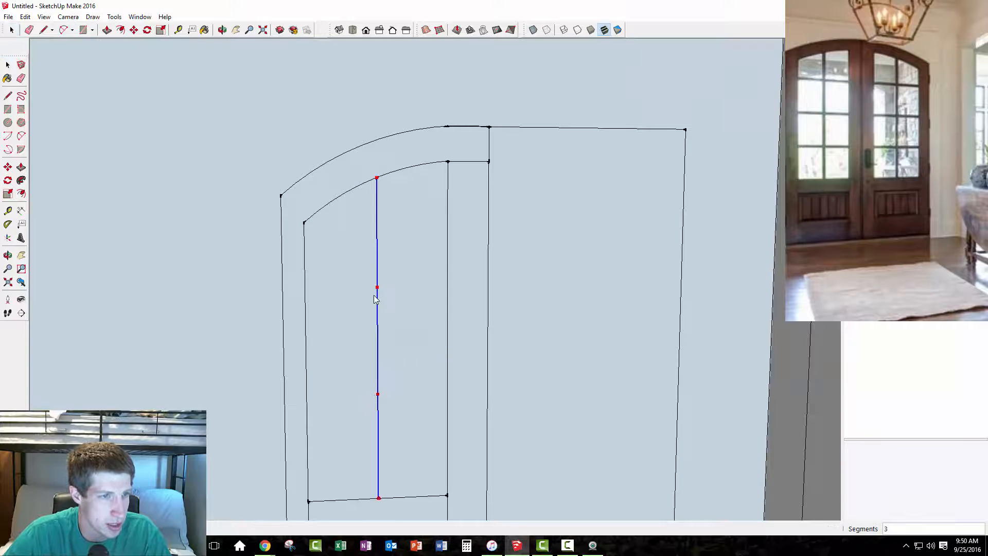
{"action": "left_click", "coordinate": [378, 264]}
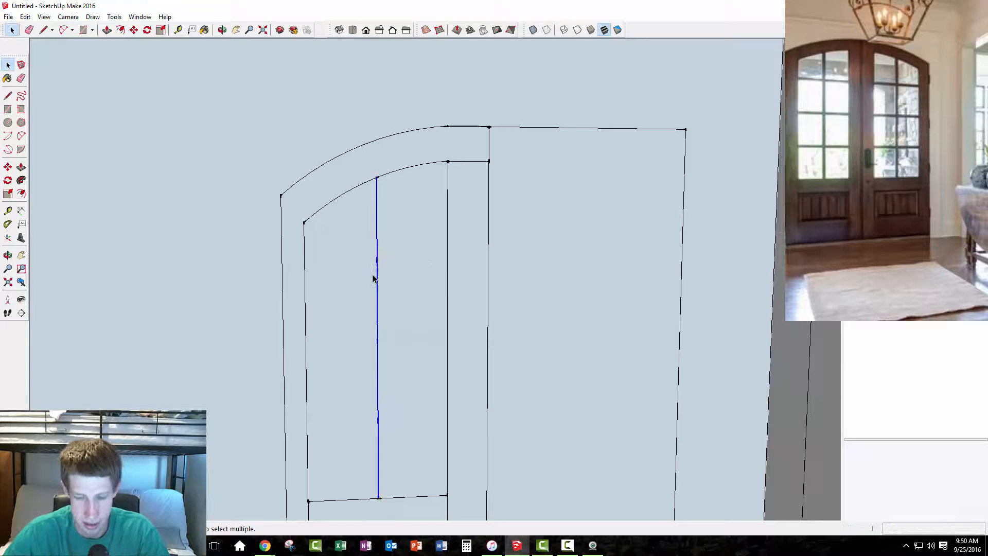
Step: Draw three horizontal lines through the centre line's division points, each spanning the full width of the left door's glass area
{"action": "key", "text": "l"}
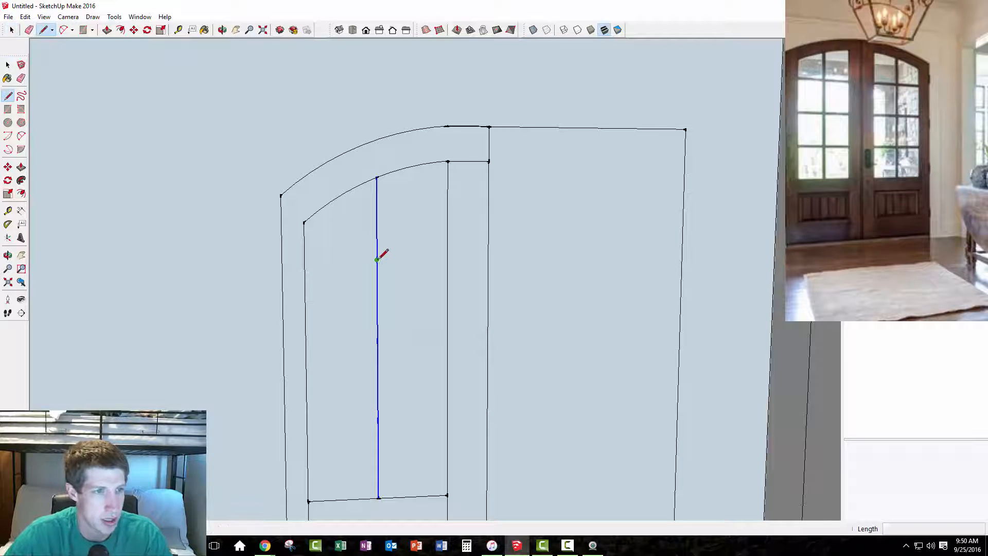
{"action": "left_click", "coordinate": [377, 260]}
{"action": "left_click", "coordinate": [378, 340]}
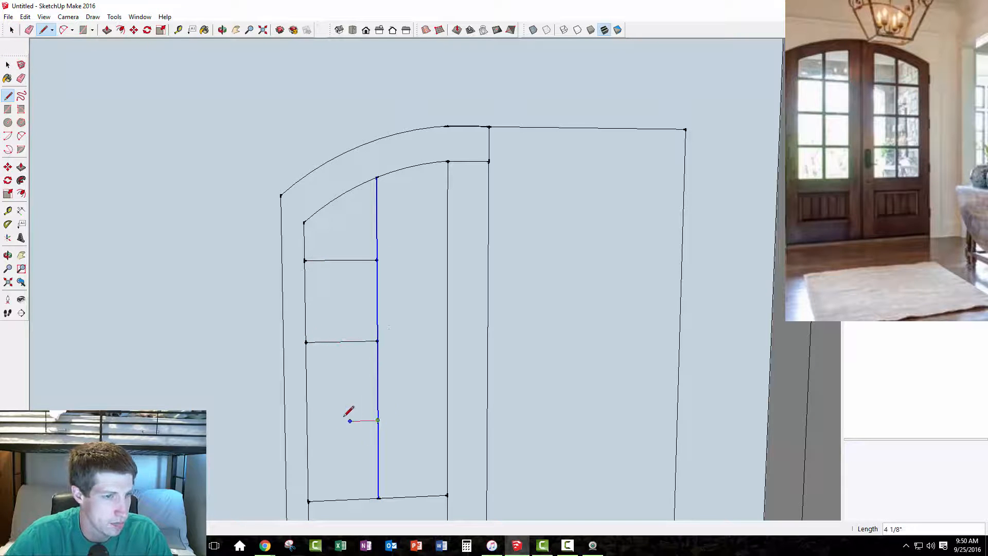
{"action": "left_click", "coordinate": [306, 422]}
{"action": "left_click", "coordinate": [377, 420]}
{"action": "left_click", "coordinate": [447, 418]}
{"action": "left_click", "coordinate": [377, 341]}
{"action": "left_click", "coordinate": [447, 340]}
{"action": "left_click", "coordinate": [304, 261]}
{"action": "left_click", "coordinate": [377, 260]}
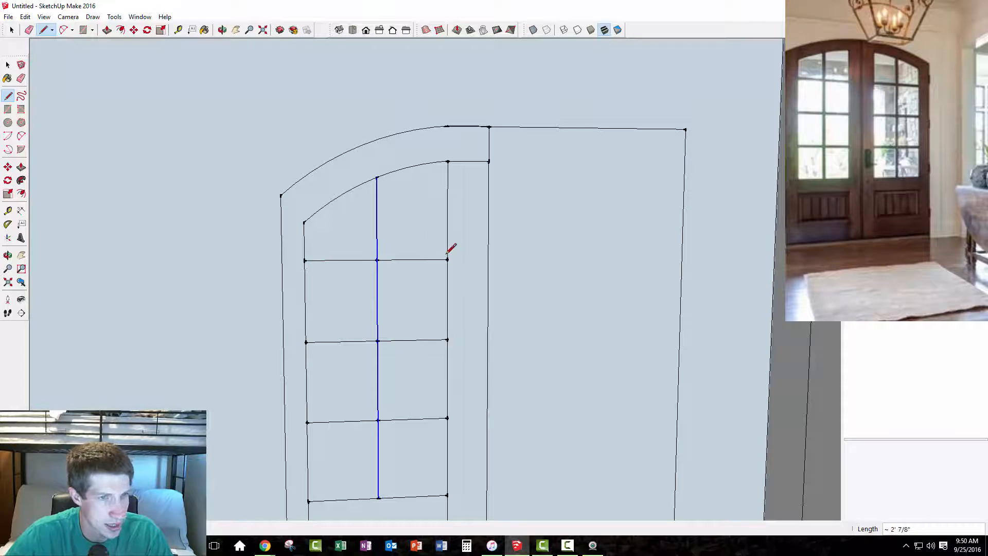
{"action": "left_click", "coordinate": [449, 248]}
{"action": "key", "text": "space"}
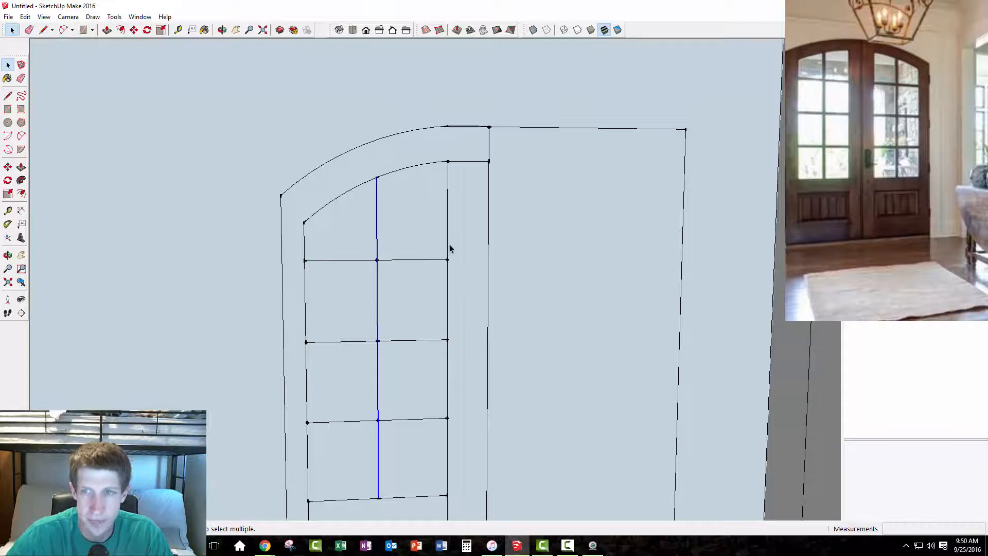
Step: Select all segments of the glass area's vertical centre line and copy them 1/8" to the right
{"action": "left_click", "coordinate": [376, 207]}
{"action": "left_click", "coordinate": [377, 308], "text": "shift"}
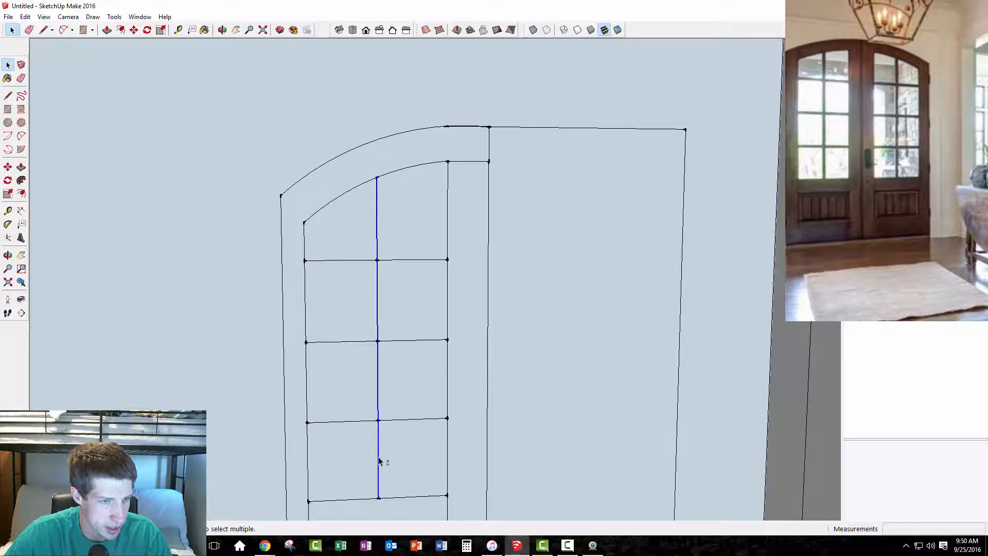
{"action": "key", "text": "m"}
{"action": "scroll", "coordinate": [379, 495], "scroll_direction": "up", "scroll_amount": 3}
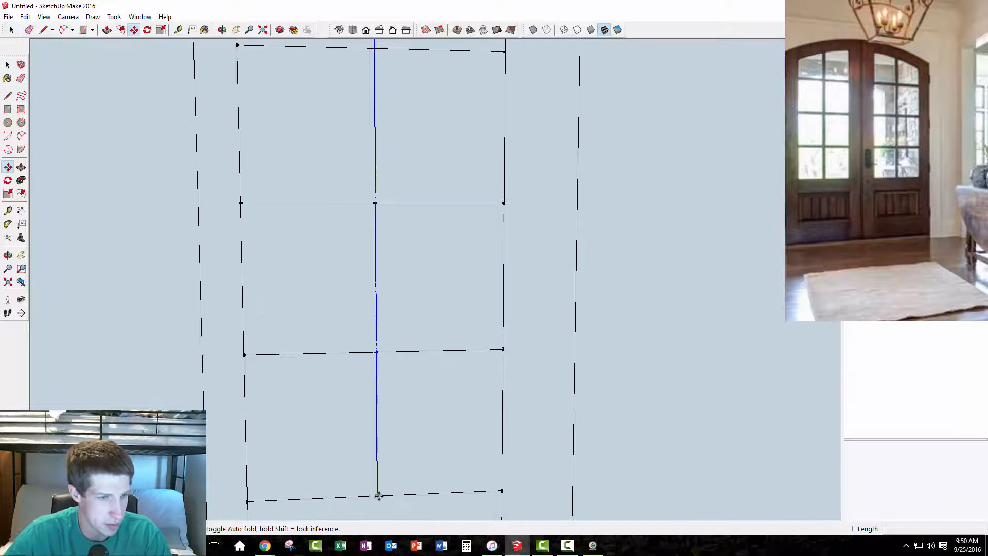
{"action": "left_click", "coordinate": [379, 495]}
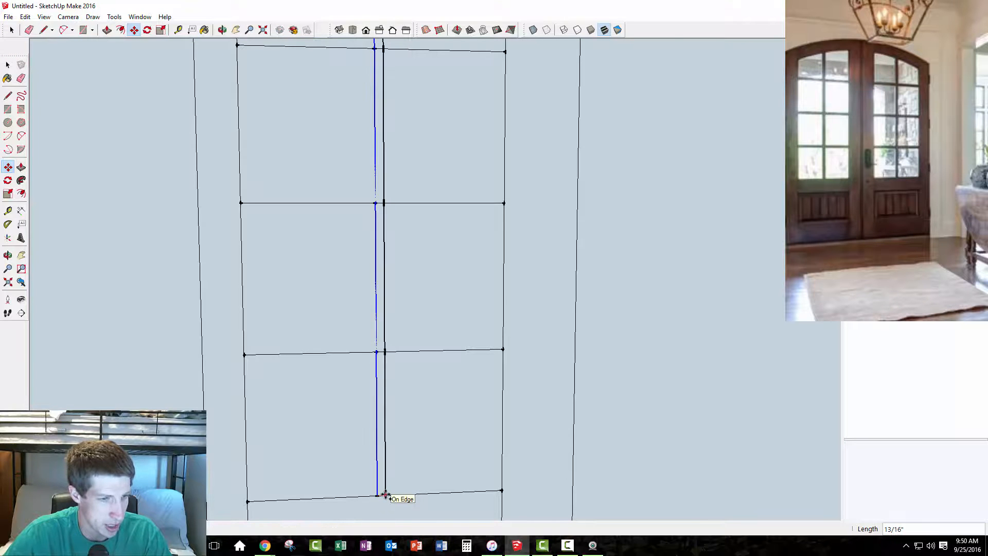
{"action": "scroll", "coordinate": [385, 495], "scroll_direction": "up", "scroll_amount": 2}
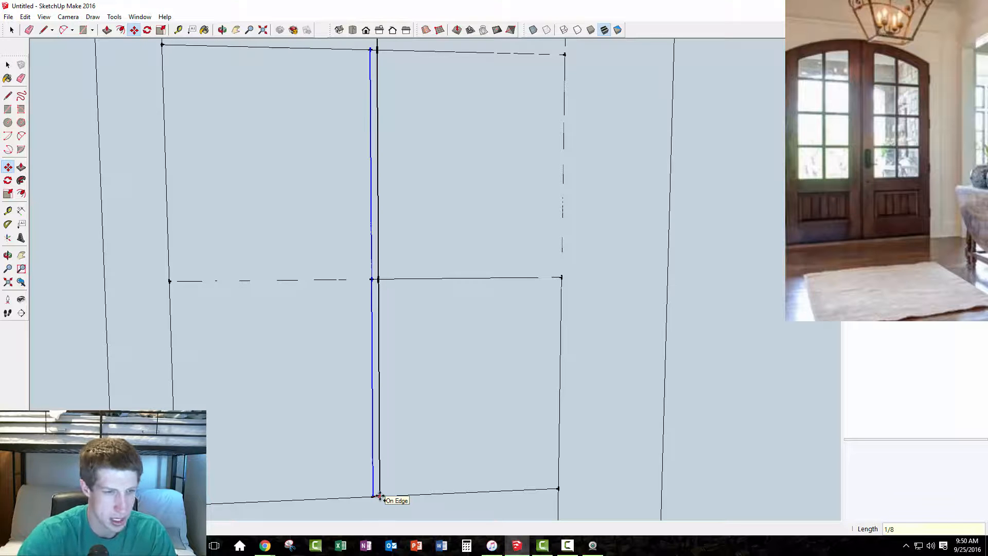
{"action": "left_click", "coordinate": [379, 496]}
{"action": "scroll", "coordinate": [377, 496], "scroll_direction": "up", "scroll_amount": 2}
Step: Copy the offset vertical line 1/4" back to the left, past the original centre line
{"action": "left_click", "coordinate": [368, 494]}
{"action": "left_click", "coordinate": [361, 494]}
{"action": "scroll", "coordinate": [359, 495], "scroll_direction": "up", "scroll_amount": 3}
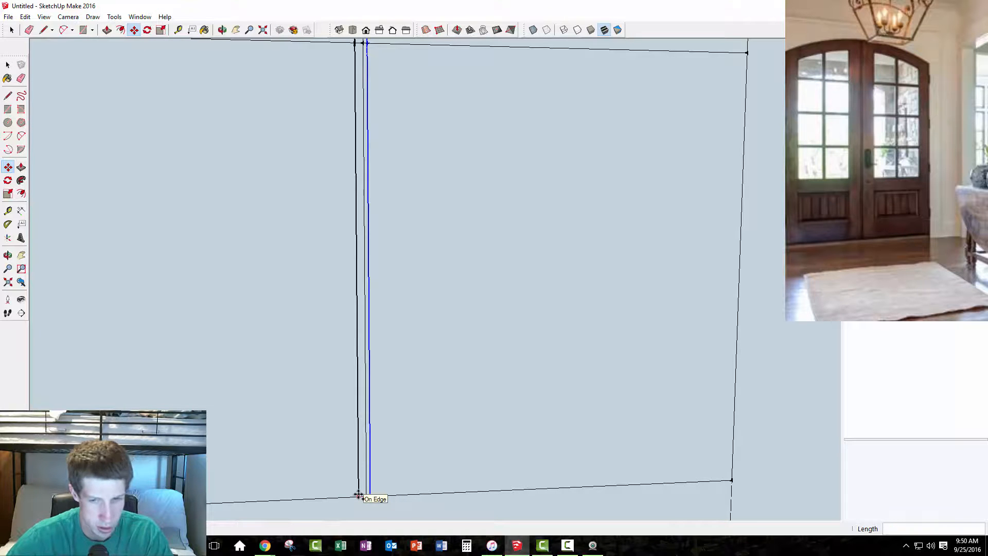
{"action": "type", "text": "1/4"}
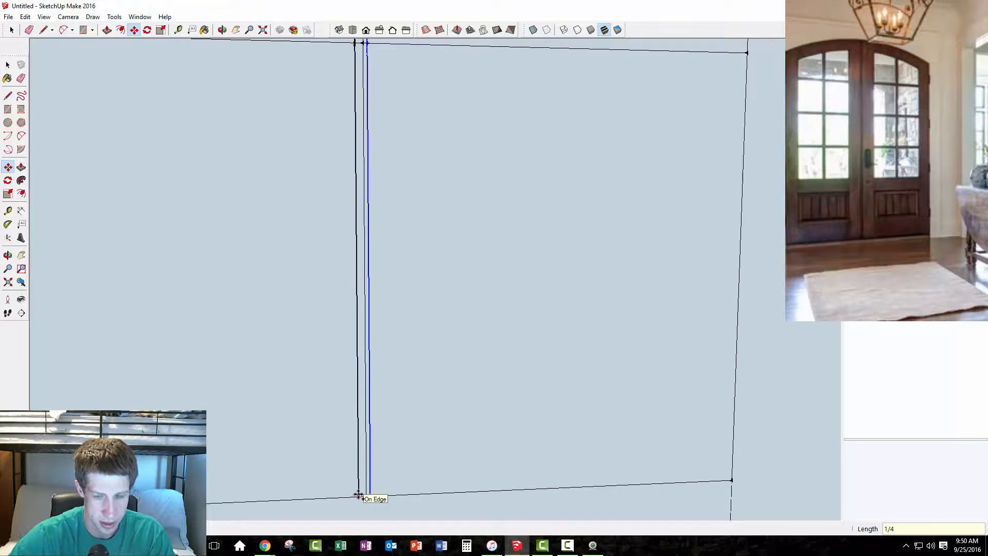
{"action": "key", "text": "Return"}
{"action": "key", "text": "space"}
{"action": "scroll", "coordinate": [379, 439], "scroll_direction": "down", "scroll_amount": 6}
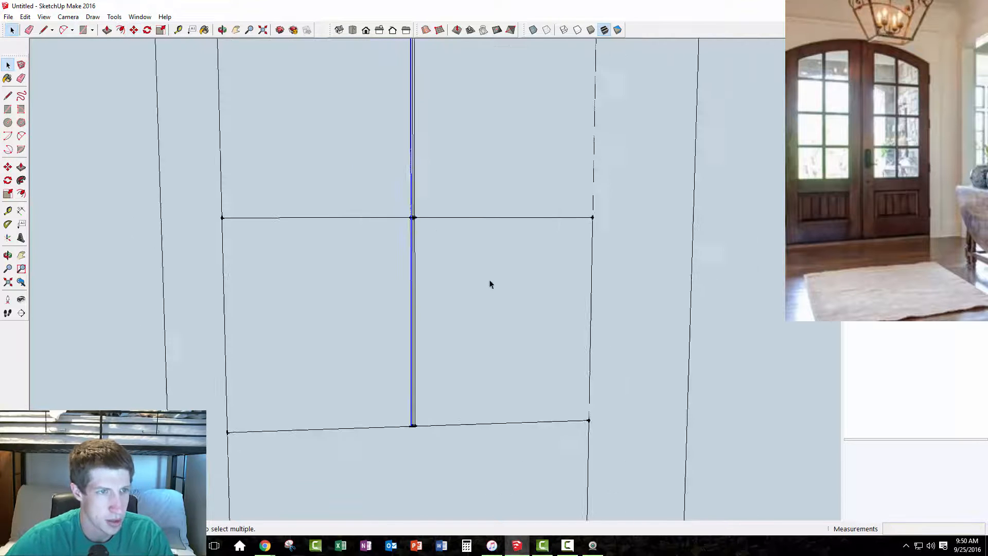
Step: Erase the original centre line segments between the two offset vertical lines, from the lower panes up to the arch
{"action": "scroll", "coordinate": [437, 260], "scroll_direction": "up", "scroll_amount": 5}
{"action": "mouse_move", "coordinate": [985, 103]}
{"action": "left_mouse_down"}
{"action": "mouse_move", "coordinate": [843, 75]}
{"action": "mouse_move", "coordinate": [787, 34]}
{"action": "mouse_move", "coordinate": [987, 35]}
{"action": "left_mouse_up"}
{"action": "left_click", "coordinate": [504, 284]}
{"action": "scroll", "coordinate": [504, 285], "scroll_direction": "down", "scroll_amount": 1}
{"action": "scroll", "coordinate": [484, 285], "scroll_direction": "down", "scroll_amount": 5}
{"action": "scroll", "coordinate": [451, 289], "scroll_direction": "up", "scroll_amount": 6}
{"action": "key", "text": "e"}
{"action": "left_click", "coordinate": [450, 284]}
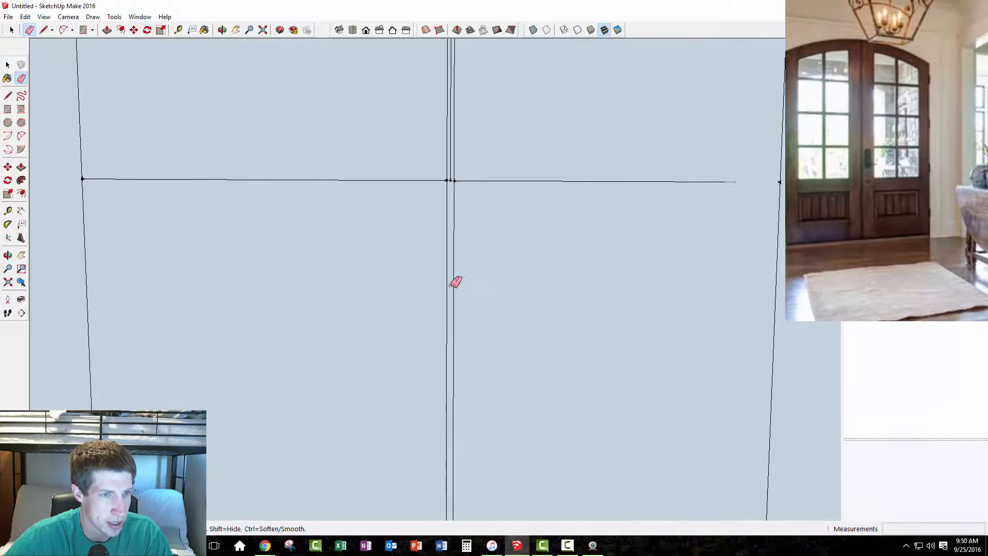
{"action": "left_click_drag", "start_coordinate": [457, 179], "coordinate": [455, 172]}
{"action": "scroll", "coordinate": [453, 249], "scroll_direction": "down", "scroll_amount": 4}
{"action": "scroll", "coordinate": [474, 103], "scroll_direction": "up", "scroll_amount": 6}
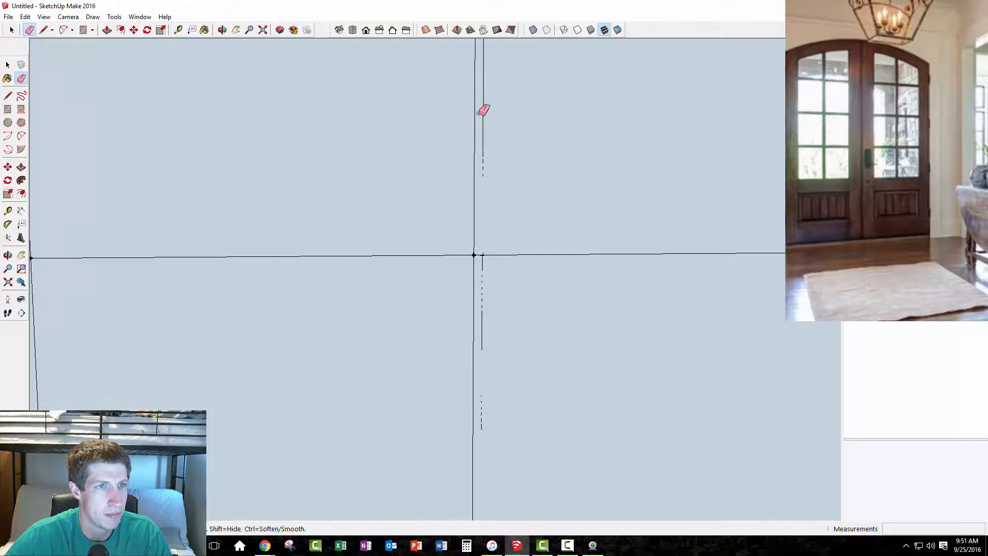
{"action": "scroll", "coordinate": [489, 154], "scroll_direction": "down", "scroll_amount": 5}
{"action": "scroll", "coordinate": [502, 77], "scroll_direction": "up", "scroll_amount": 5}
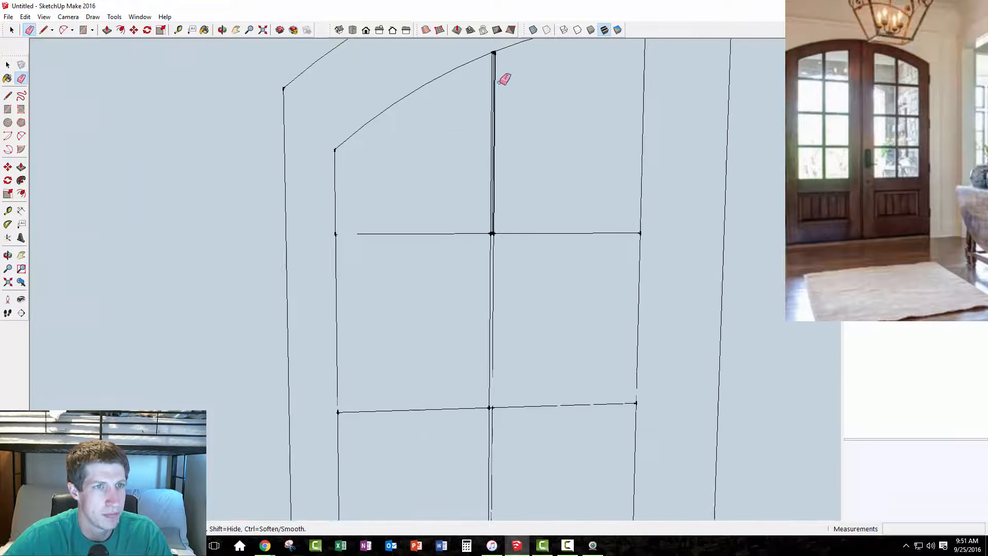
{"action": "left_click", "coordinate": [491, 94]}
{"action": "scroll", "coordinate": [564, 212], "scroll_direction": "down", "scroll_amount": 5}
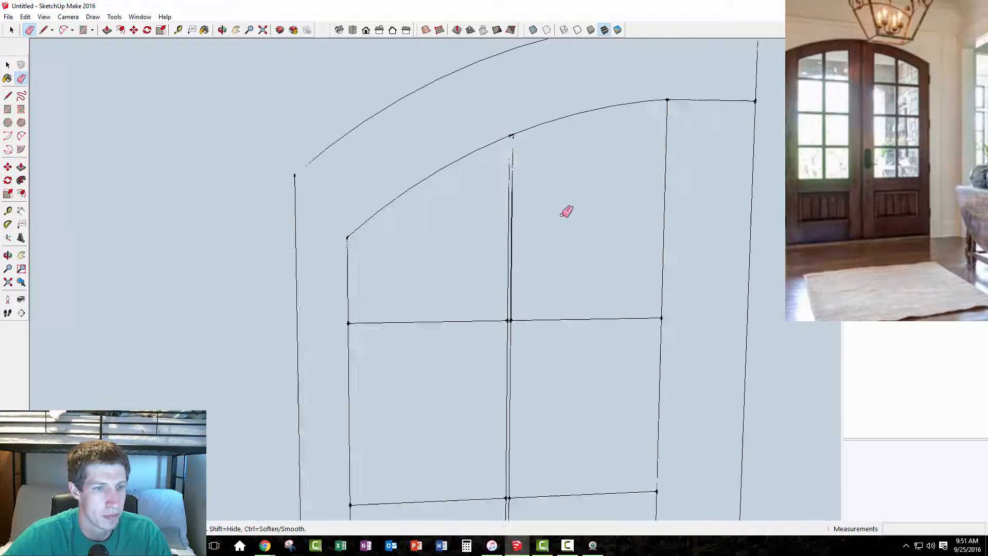
{"action": "scroll", "coordinate": [588, 353], "scroll_direction": "up", "scroll_amount": 2}
{"action": "scroll", "coordinate": [530, 267], "scroll_direction": "up", "scroll_amount": 2}
{"action": "scroll", "coordinate": [507, 256], "scroll_direction": "up", "scroll_amount": 2}
{"action": "key", "text": "space"}
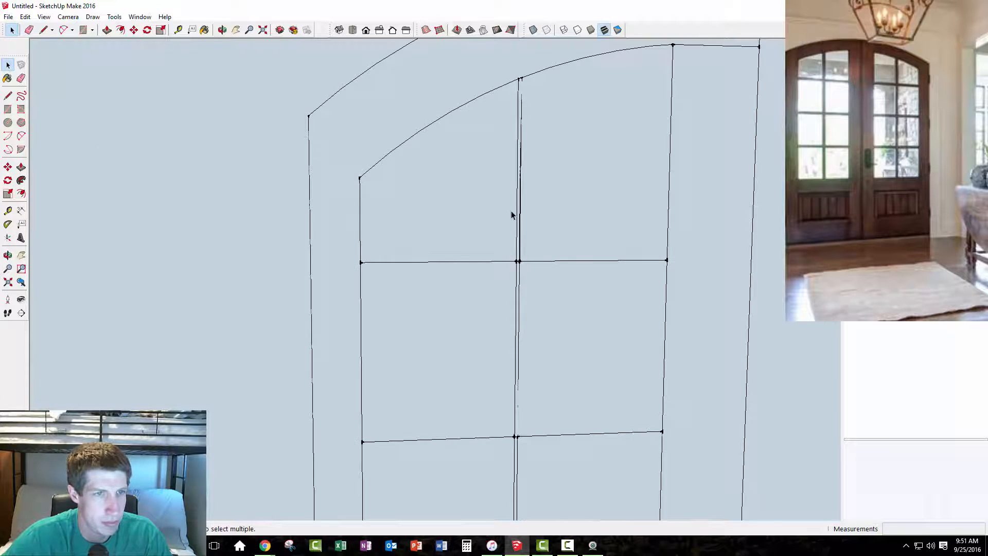
Step: Offset the edges of both arched top-row panes 1/8" inward
{"action": "scroll", "coordinate": [511, 213], "scroll_direction": "down", "scroll_amount": 1}
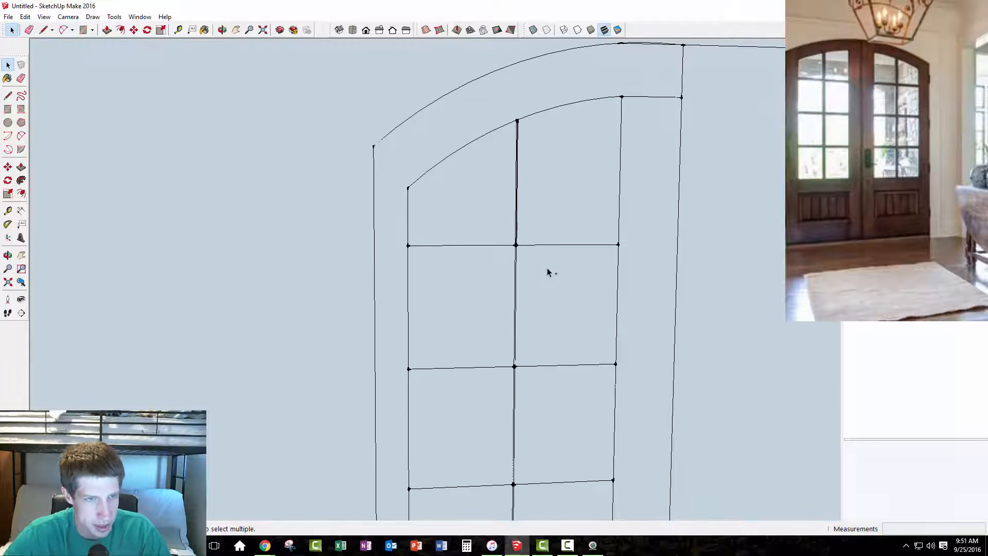
{"action": "key", "text": "p"}
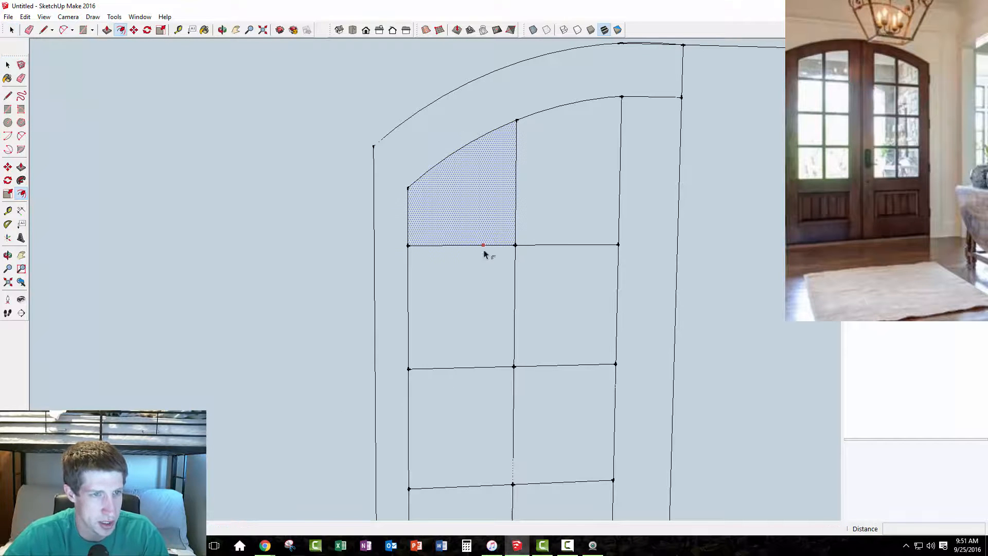
{"action": "left_click", "coordinate": [484, 244]}
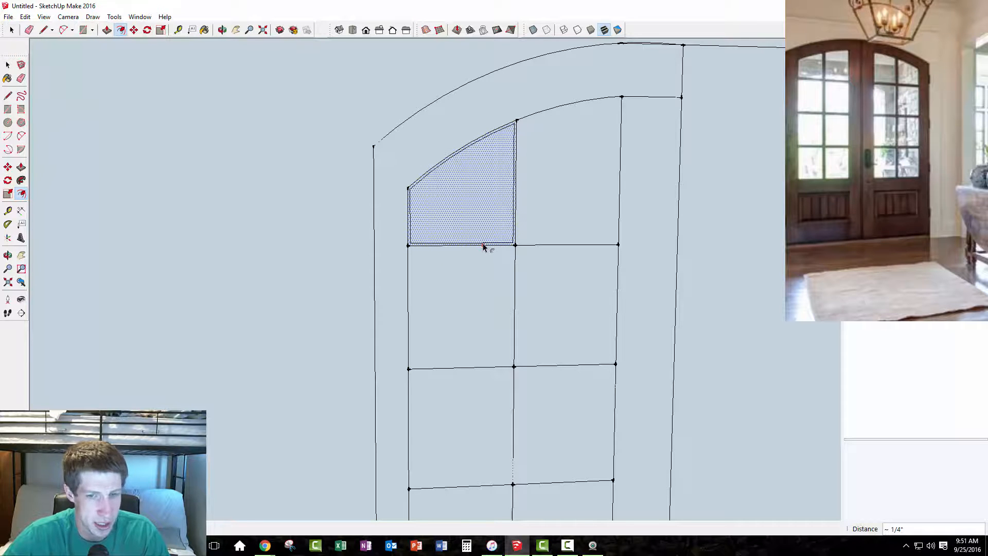
{"action": "type", "text": "1/8"}
{"action": "key", "text": "Return"}
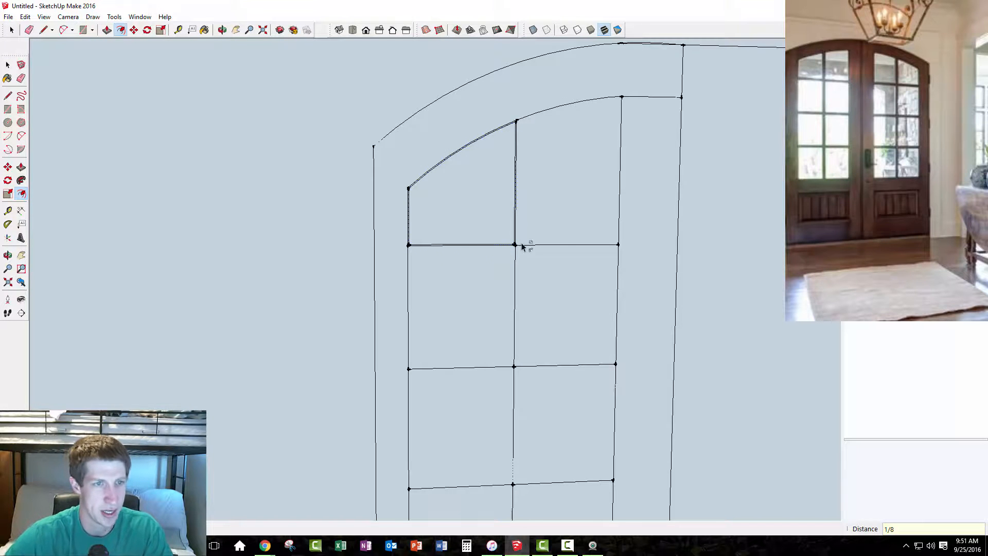
{"action": "left_click", "coordinate": [554, 245]}
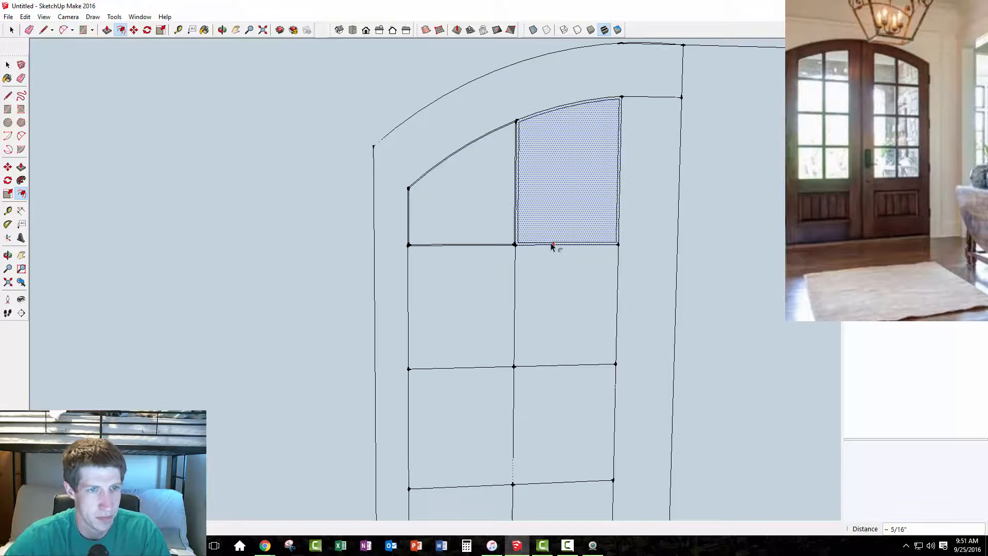
{"action": "type", "text": "1/8"}
{"action": "key", "text": "Return"}
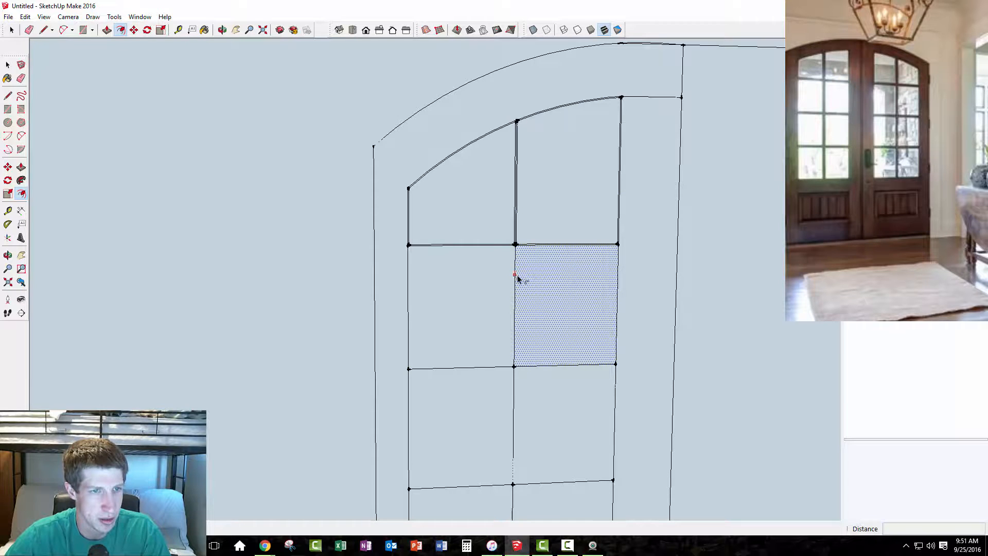
Step: Offset the edges of both second-row panes 1/8" inward, starting with the right one
{"action": "left_click", "coordinate": [517, 278]}
{"action": "type", "text": "1/8"}
{"action": "key", "text": "Return"}
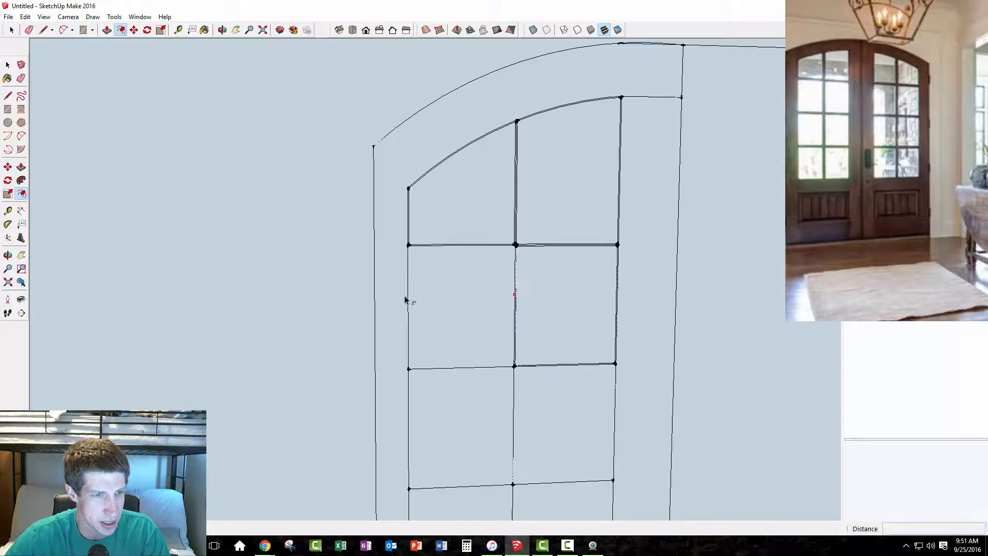
{"action": "left_click", "coordinate": [516, 312]}
{"action": "key", "text": "space"}
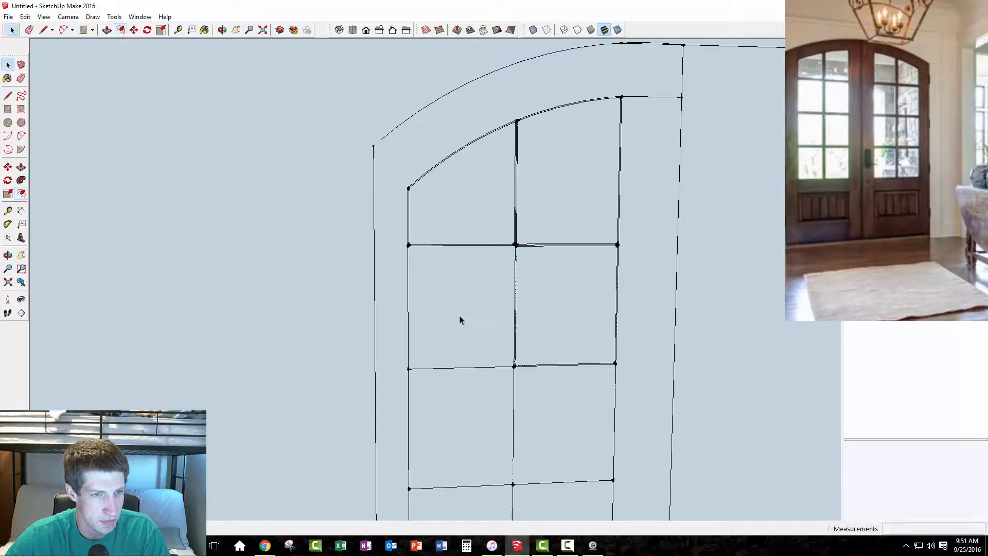
{"action": "key", "text": "f"}
{"action": "scroll", "coordinate": [515, 368], "scroll_direction": "up", "scroll_amount": 5}
{"action": "key", "text": "space"}
{"action": "left_click", "coordinate": [498, 344]}
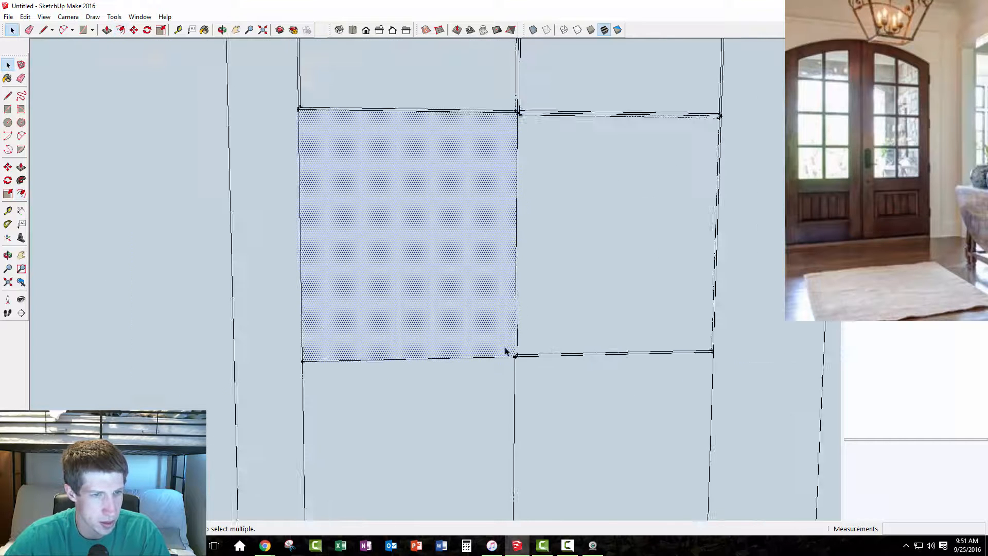
{"action": "scroll", "coordinate": [499, 339], "scroll_direction": "down", "scroll_amount": 7}
{"action": "left_click", "coordinate": [172, 291]}
{"action": "scroll", "coordinate": [465, 308], "scroll_direction": "up", "scroll_amount": 6}
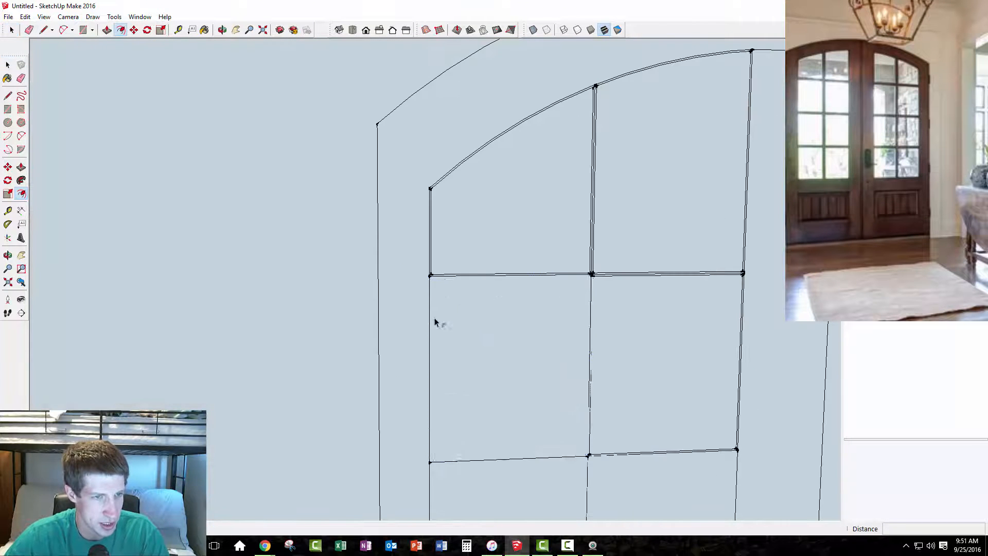
{"action": "key", "text": "f"}
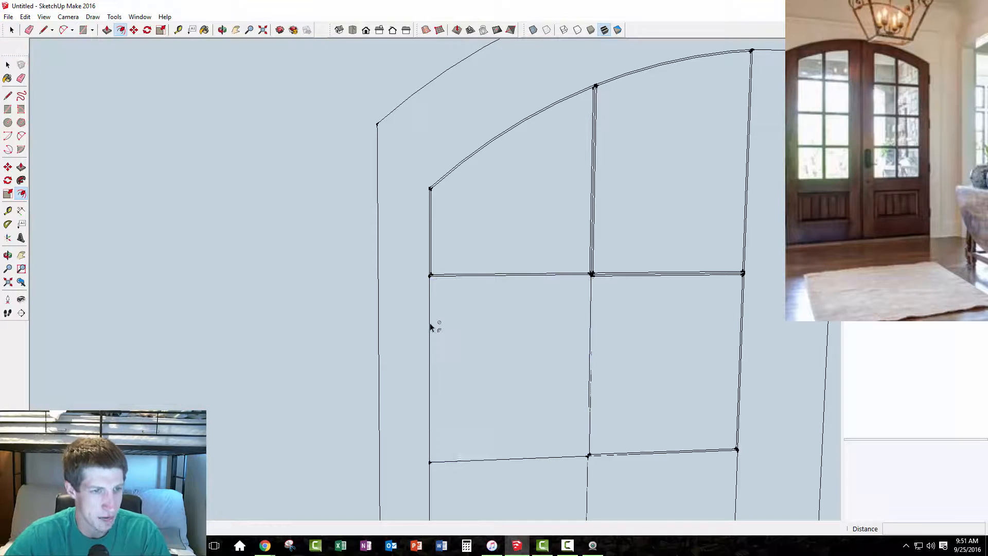
{"action": "left_click", "coordinate": [430, 325]}
{"action": "type", "text": "1/4"}
{"action": "key", "text": "Return"}
Step: Offset the edges of both third-row panes 1/8" inward
{"action": "scroll", "coordinate": [446, 263], "scroll_direction": "down", "scroll_amount": 3}
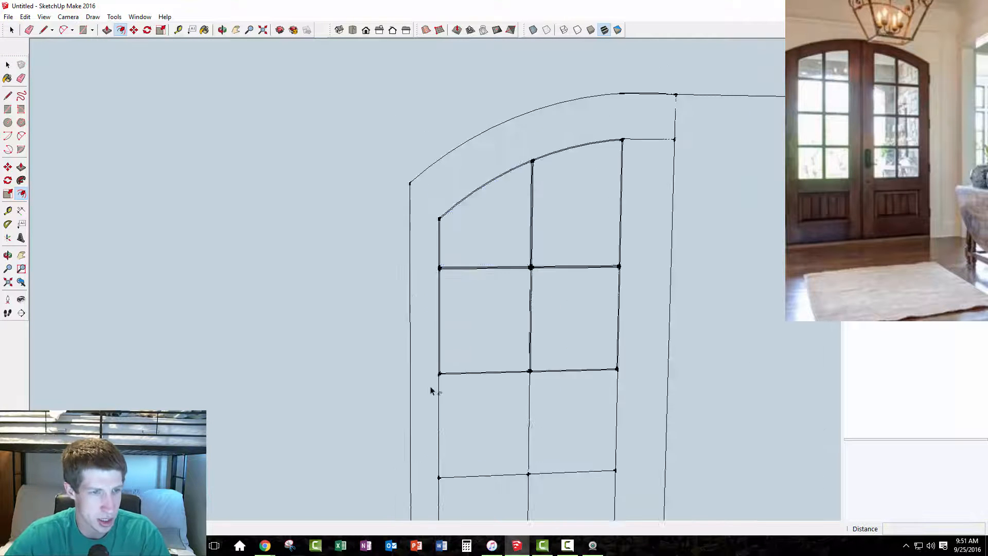
{"action": "scroll", "coordinate": [438, 394], "scroll_direction": "up", "scroll_amount": 3}
{"action": "left_click", "coordinate": [447, 400]}
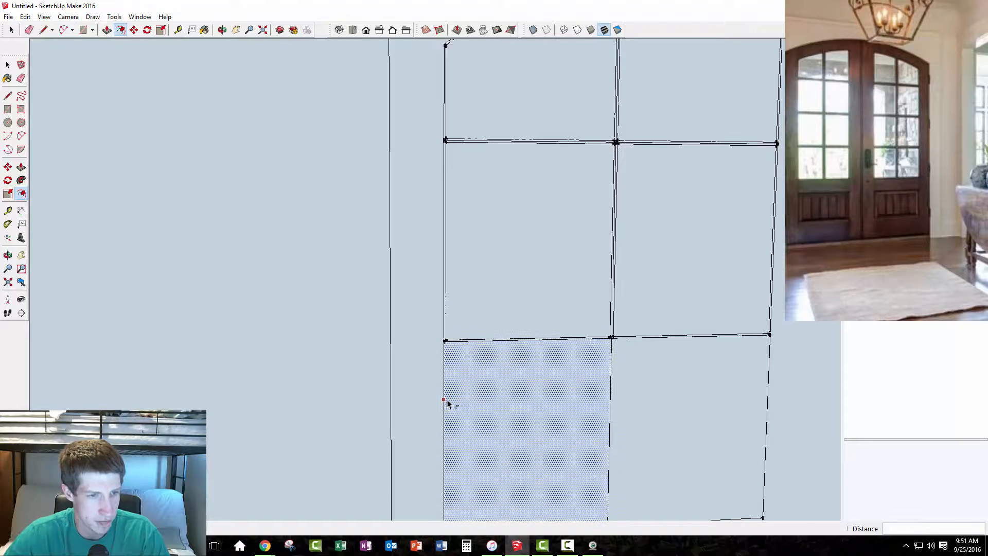
{"action": "type", "text": "1/4"}
{"action": "key", "text": "Return"}
{"action": "scroll", "coordinate": [543, 342], "scroll_direction": "down", "scroll_amount": 3}
{"action": "scroll", "coordinate": [590, 362], "scroll_direction": "up", "scroll_amount": 4}
{"action": "scroll", "coordinate": [577, 346], "scroll_direction": "up", "scroll_amount": 2}
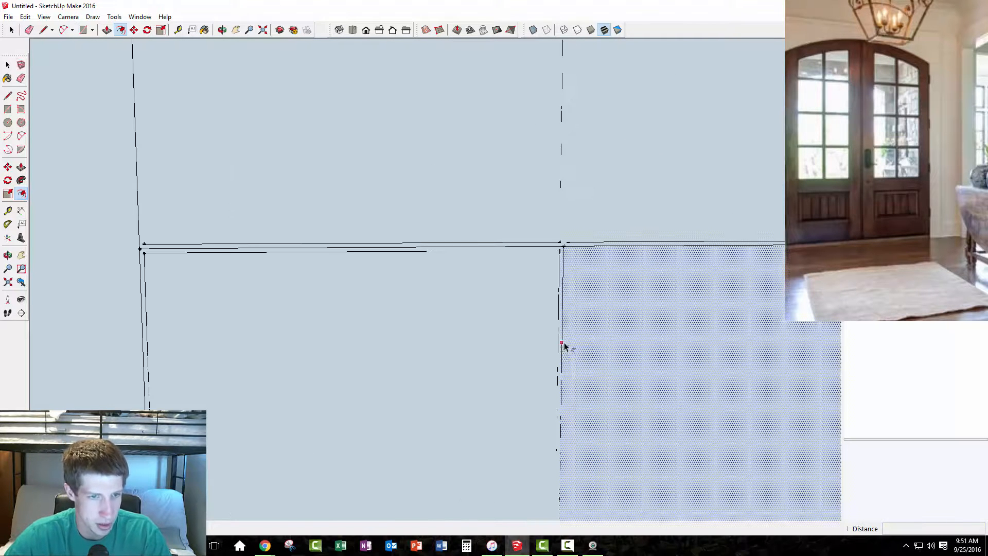
{"action": "left_click", "coordinate": [565, 345]}
{"action": "type", "text": "1/4"}
{"action": "key", "text": "Return"}
Step: Offset the edges of both bottom-row panes 1/8" inward
{"action": "scroll", "coordinate": [558, 266], "scroll_direction": "down", "scroll_amount": 5}
{"action": "scroll", "coordinate": [541, 467], "scroll_direction": "up", "scroll_amount": 3}
{"action": "scroll", "coordinate": [553, 435], "scroll_direction": "up", "scroll_amount": 2}
{"action": "scroll", "coordinate": [545, 289], "scroll_direction": "down", "scroll_amount": 2}
{"action": "scroll", "coordinate": [478, 304], "scroll_direction": "down", "scroll_amount": 2}
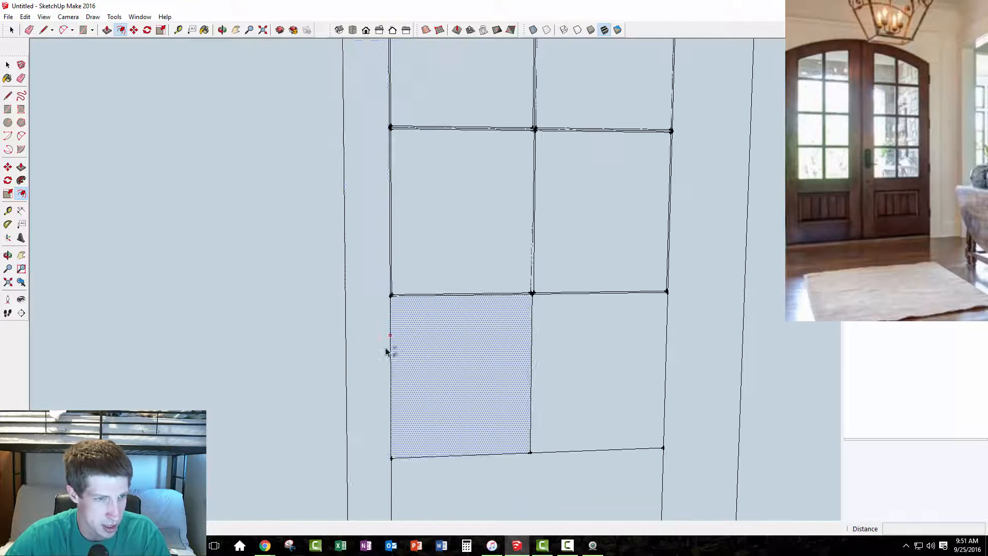
{"action": "left_click", "coordinate": [391, 351]}
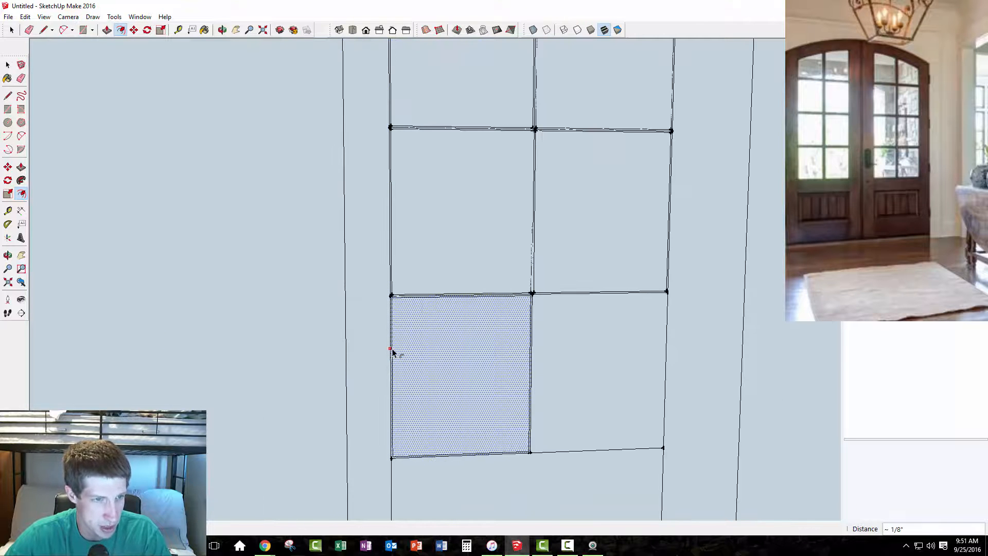
{"action": "left_click", "coordinate": [392, 351]}
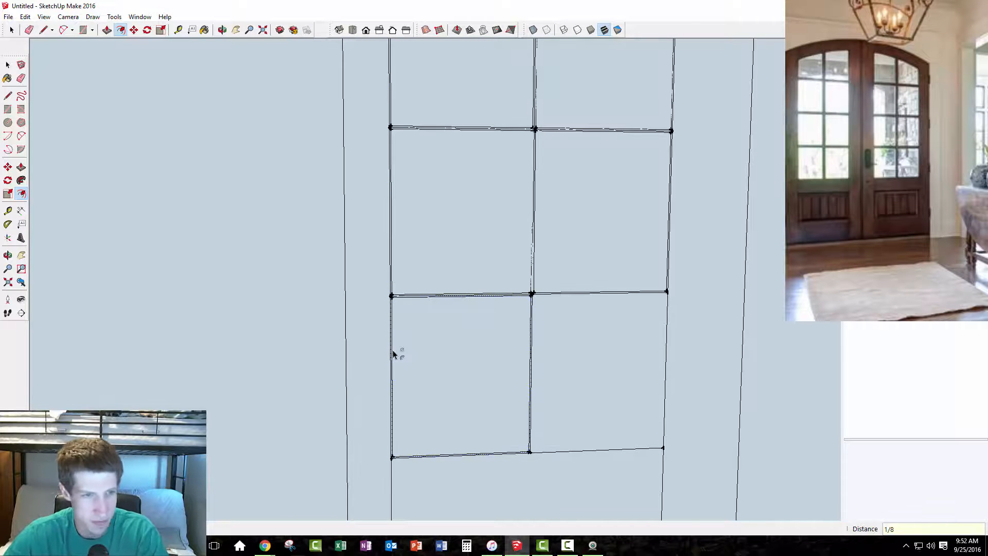
{"action": "scroll", "coordinate": [523, 352], "scroll_direction": "up", "scroll_amount": 4}
{"action": "left_click", "coordinate": [508, 350]}
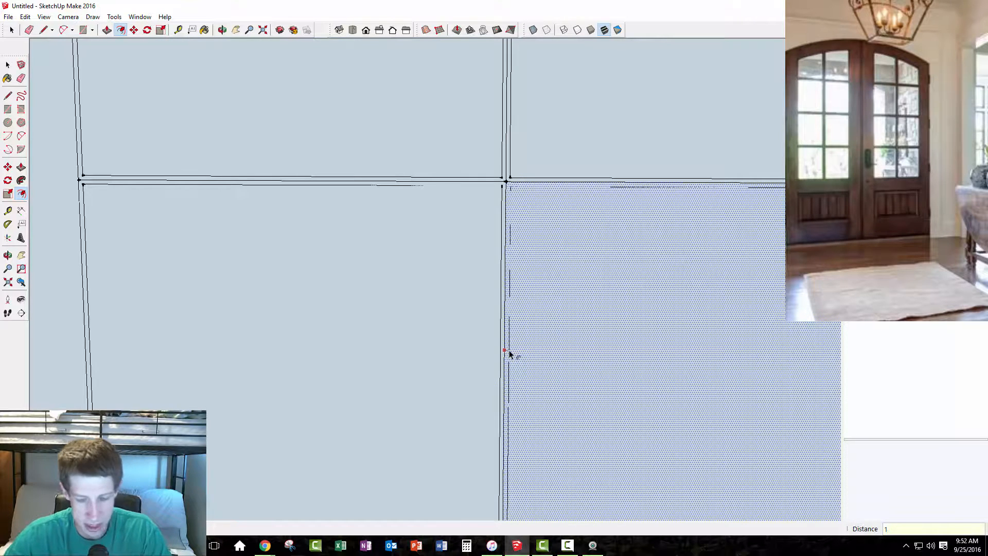
{"action": "scroll", "coordinate": [613, 345], "scroll_direction": "down", "scroll_amount": 3}
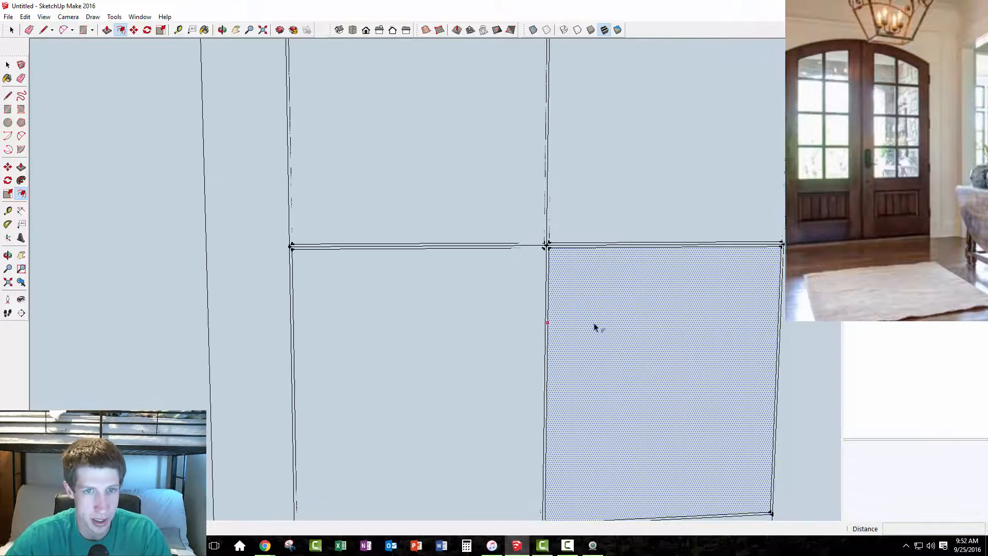
Step: Examine the corners and crossings where the offset pane outlines meet the dividing lines
{"action": "scroll", "coordinate": [720, 294], "scroll_direction": "up", "scroll_amount": 1}
{"action": "scroll", "coordinate": [189, 230], "scroll_direction": "up", "scroll_amount": 3}
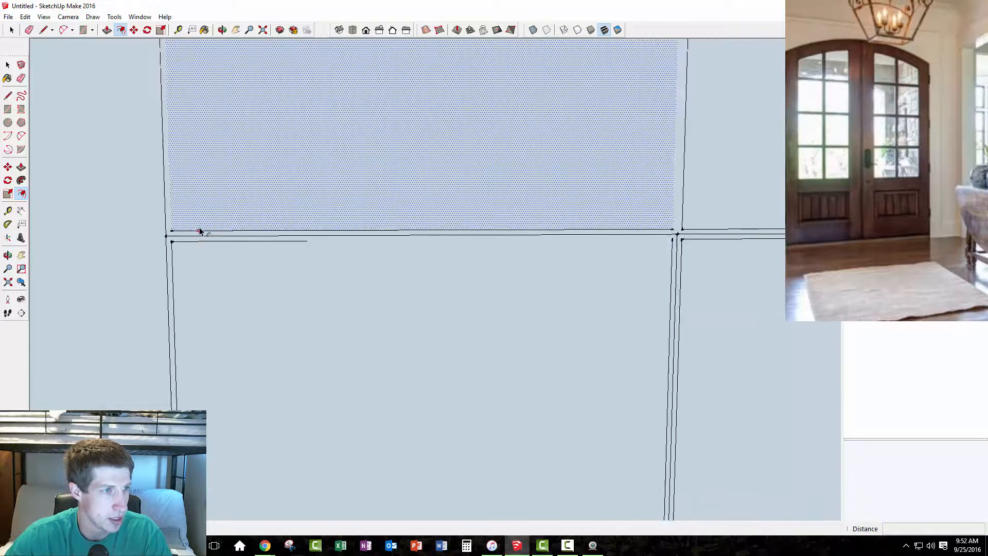
{"action": "scroll", "coordinate": [175, 234], "scroll_direction": "down", "scroll_amount": 4}
{"action": "scroll", "coordinate": [242, 239], "scroll_direction": "down", "scroll_amount": 5}
{"action": "scroll", "coordinate": [304, 329], "scroll_direction": "up", "scroll_amount": 4}
{"action": "scroll", "coordinate": [335, 272], "scroll_direction": "up", "scroll_amount": 3}
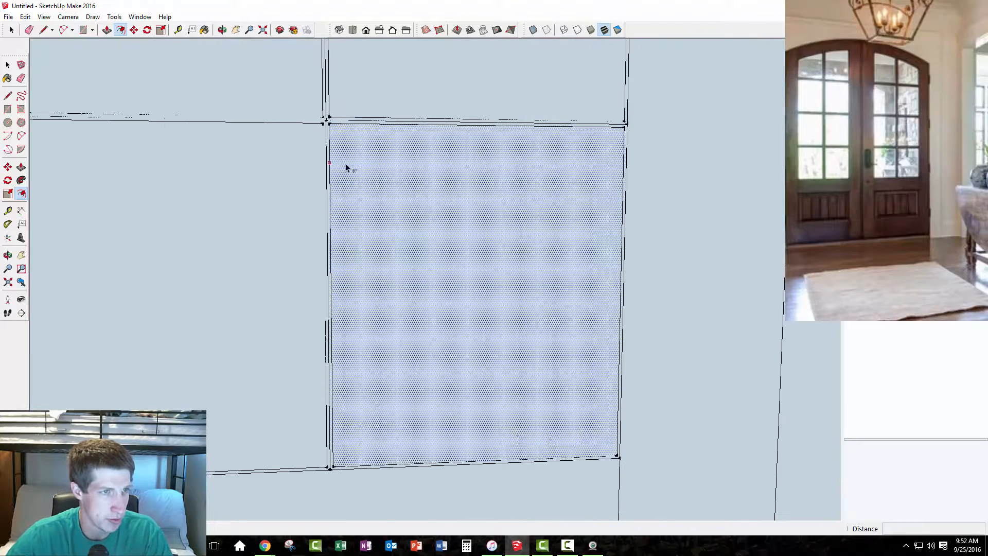
{"action": "scroll", "coordinate": [333, 129], "scroll_direction": "down", "scroll_amount": 1}
{"action": "scroll", "coordinate": [335, 130], "scroll_direction": "up", "scroll_amount": 1}
{"action": "scroll", "coordinate": [414, 145], "scroll_direction": "down", "scroll_amount": 3}
{"action": "scroll", "coordinate": [411, 155], "scroll_direction": "up", "scroll_amount": 3}
{"action": "scroll", "coordinate": [412, 154], "scroll_direction": "down", "scroll_amount": 2}
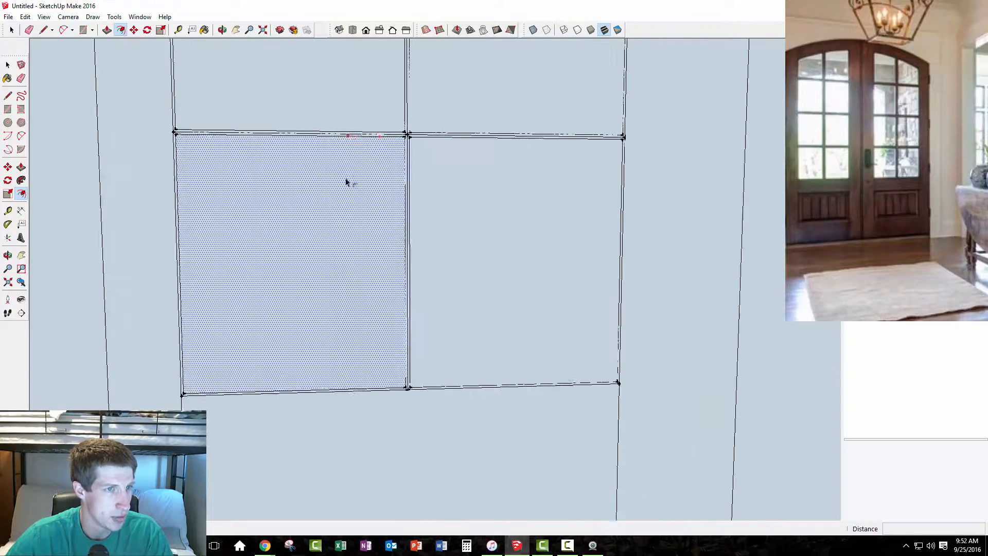
{"action": "scroll", "coordinate": [186, 154], "scroll_direction": "up", "scroll_amount": 6}
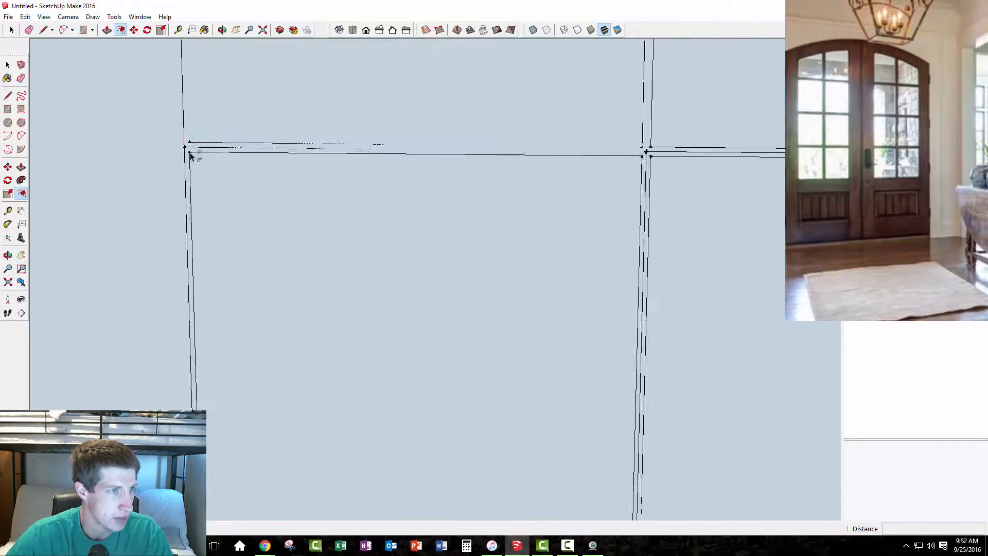
Step: Draw a short horizontal line from the left pane's upper-left inner corner to the glass area's left edge and copy it 1/4" up to the pane above
{"action": "key", "text": "space"}
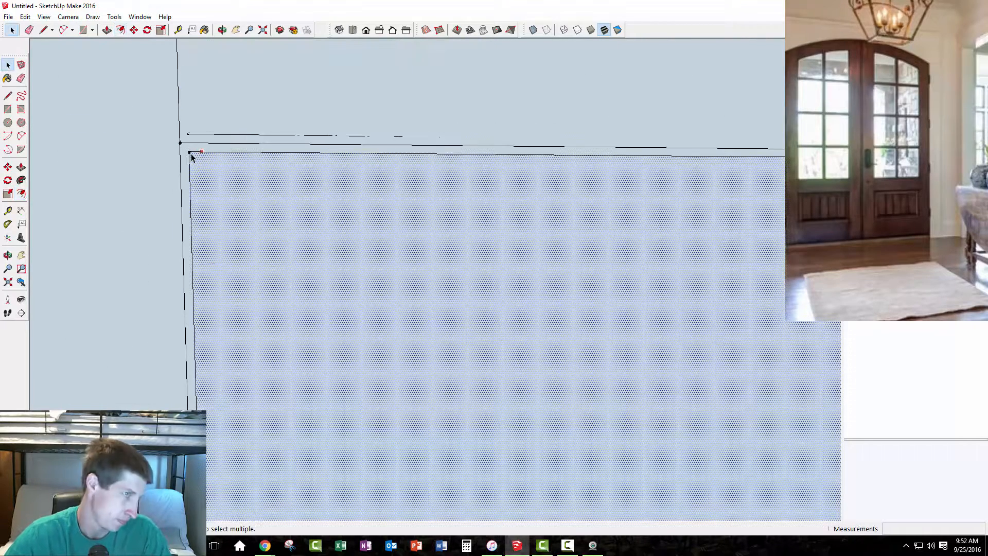
{"action": "key", "text": "l"}
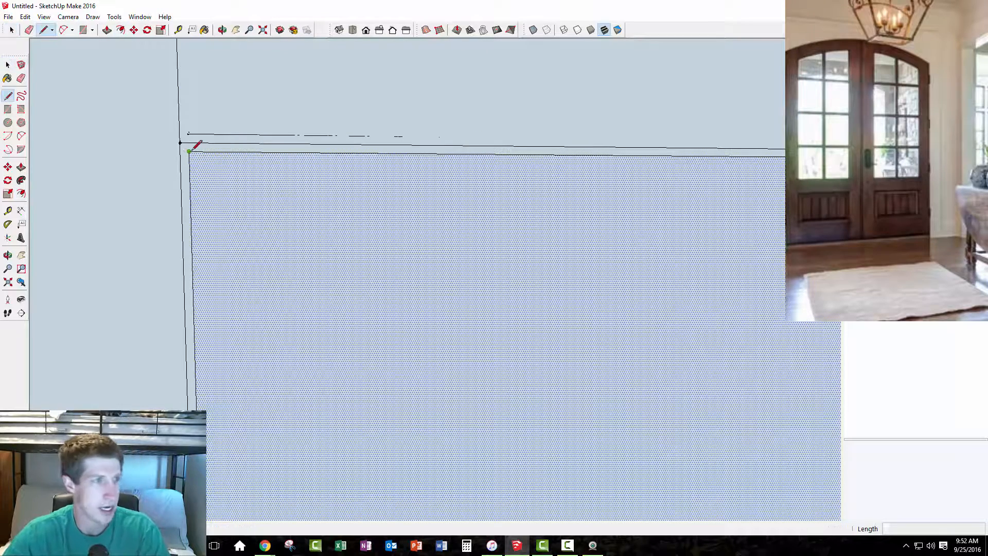
{"action": "key", "text": "space"}
{"action": "left_click", "coordinate": [186, 154]}
{"action": "key", "text": "m"}
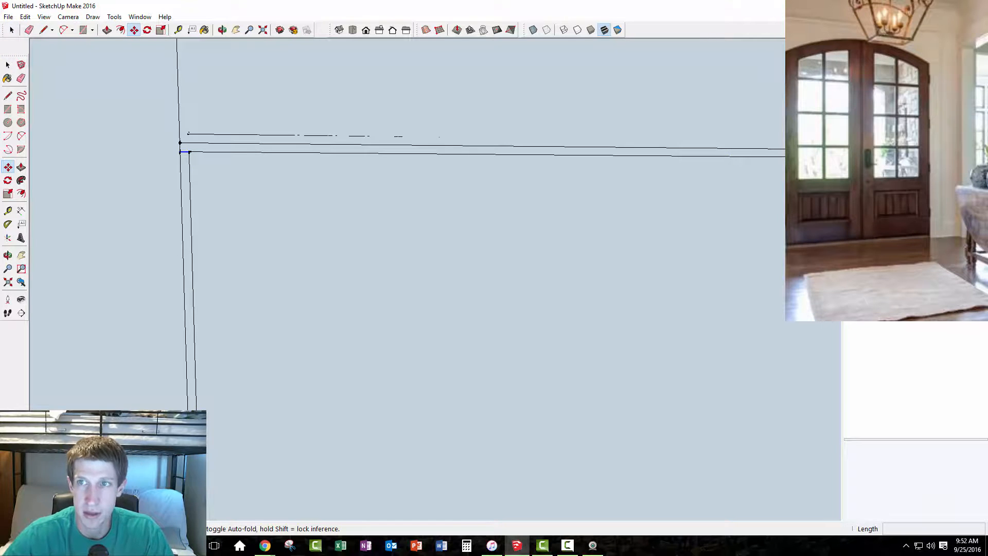
{"action": "mouse_move", "coordinate": [987, 22]}
{"action": "left_mouse_down"}
{"action": "mouse_move", "coordinate": [732, 22]}
{"action": "mouse_move", "coordinate": [623, 40]}
{"action": "mouse_move", "coordinate": [987, 26]}
{"action": "left_mouse_up"}
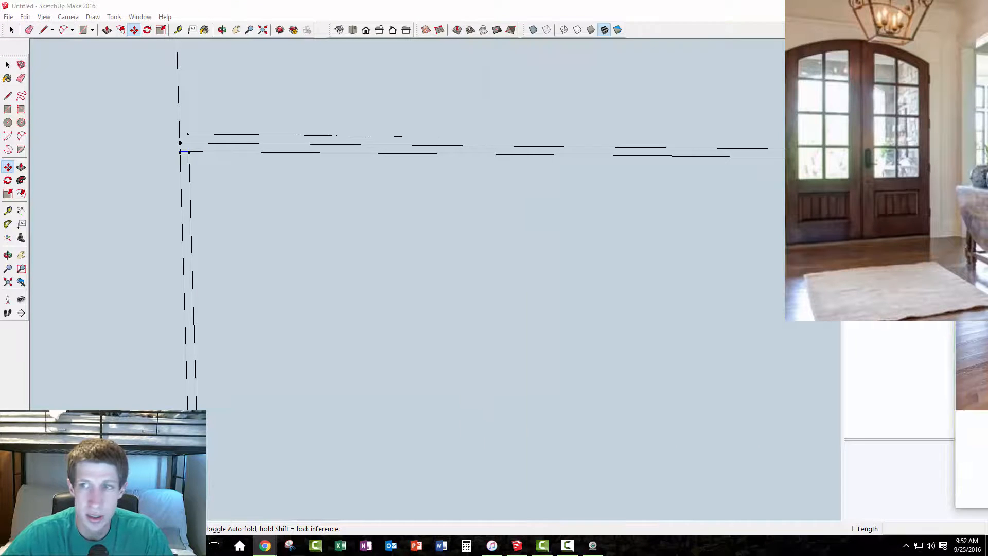
{"action": "left_click", "coordinate": [188, 152]}
{"action": "key", "text": "ctrl"}
{"action": "left_click", "coordinate": [188, 134]}
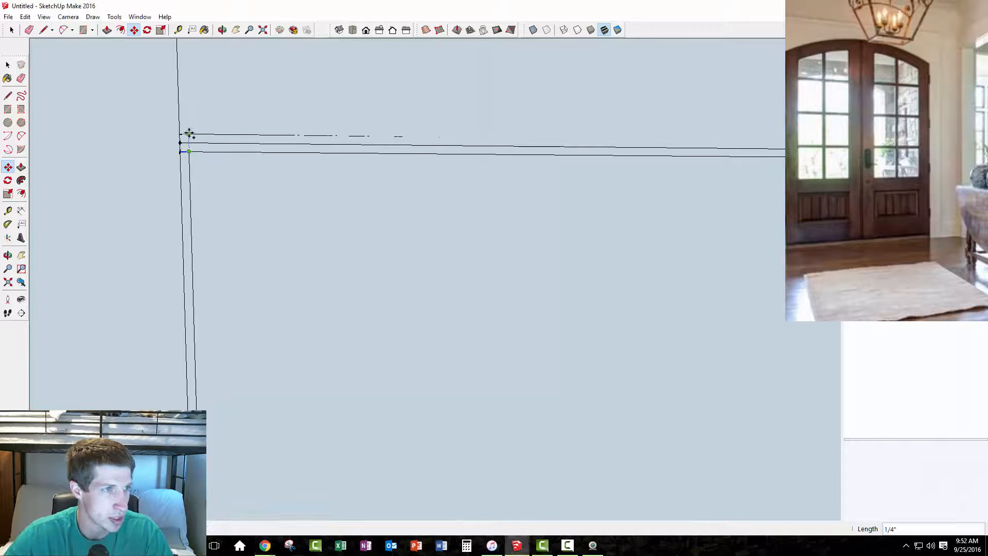
Step: Copy the pair of short connecting lines up the glass area's left edge to the crossing between the second and third pane rows
{"action": "key", "text": "space"}
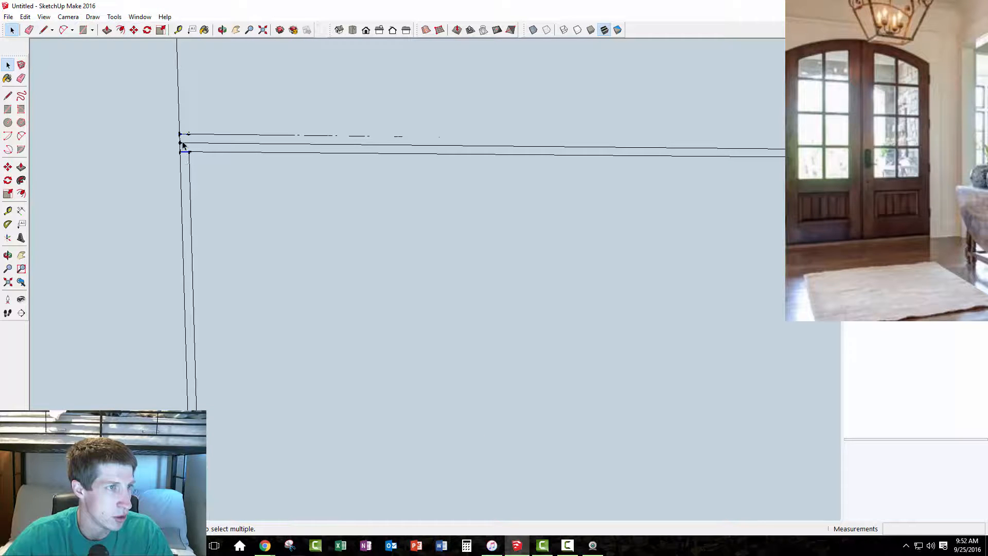
{"action": "key", "text": "m"}
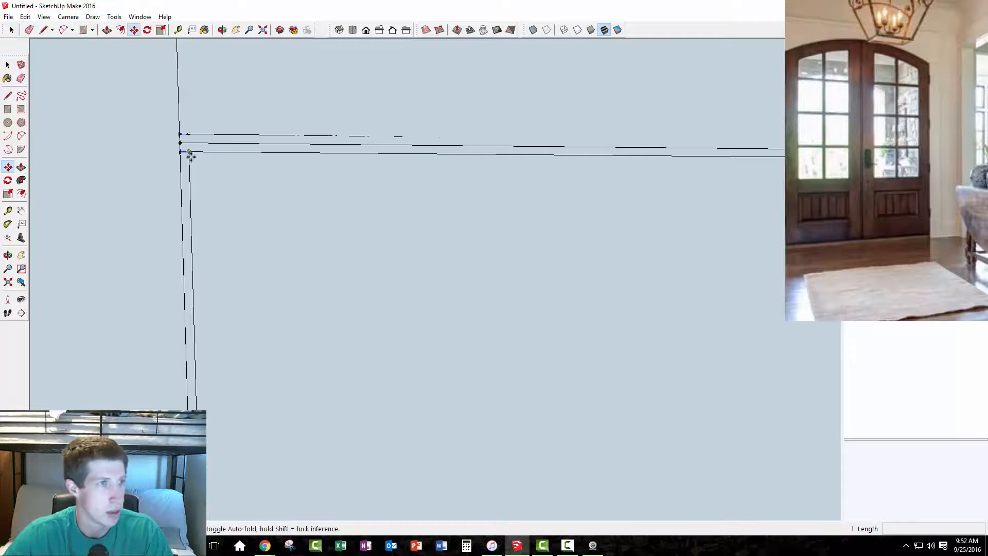
{"action": "left_click", "coordinate": [190, 152]}
{"action": "scroll", "coordinate": [188, 176], "scroll_direction": "down", "scroll_amount": 6}
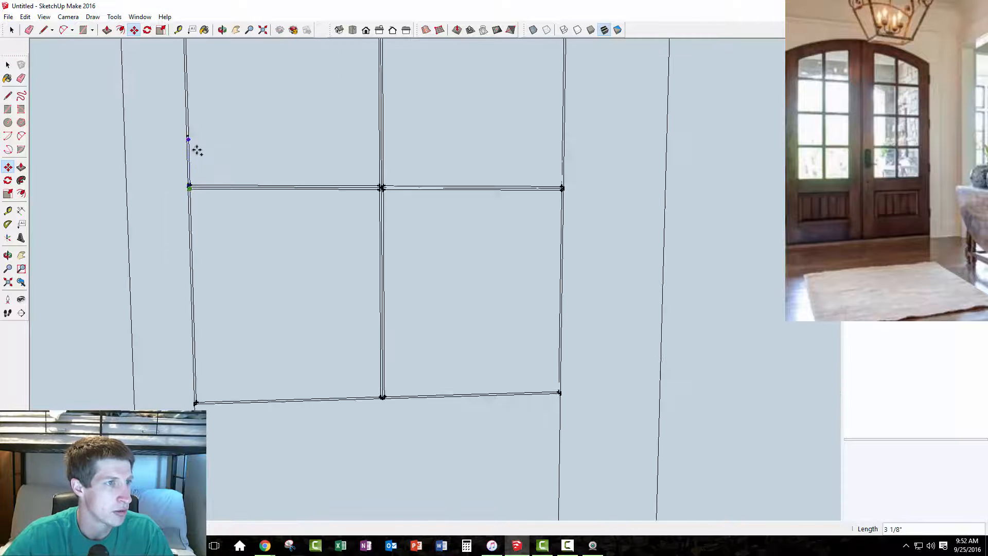
{"action": "scroll", "coordinate": [203, 206], "scroll_direction": "down", "scroll_amount": 3}
{"action": "scroll", "coordinate": [193, 89], "scroll_direction": "up", "scroll_amount": 8}
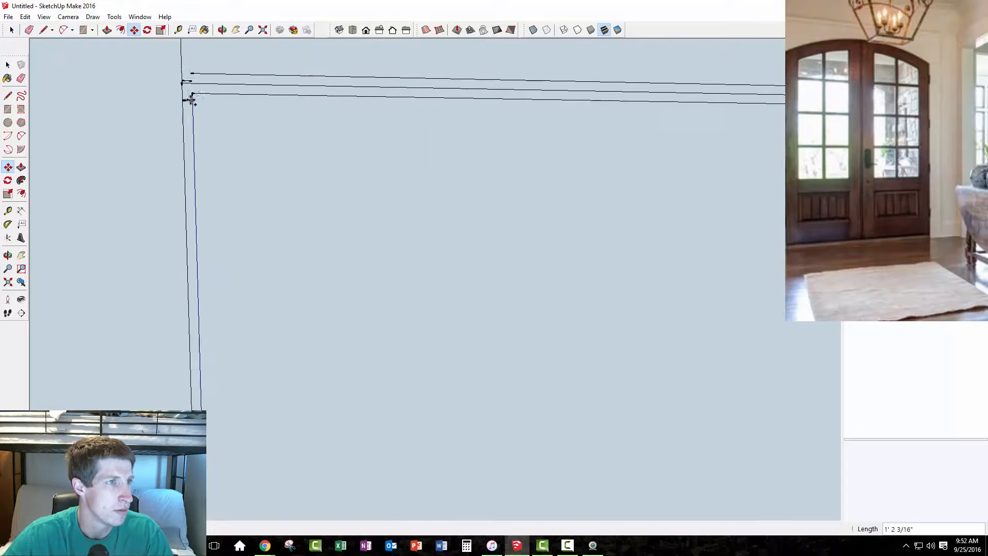
{"action": "left_click", "coordinate": [193, 92]}
Step: Copy the pair of short connecting lines to the left-edge crossing between the top and second pane rows
{"action": "scroll", "coordinate": [192, 137], "scroll_direction": "down", "scroll_amount": 5}
{"action": "left_click", "coordinate": [192, 122]}
{"action": "scroll", "coordinate": [201, 144], "scroll_direction": "down", "scroll_amount": 6}
{"action": "scroll", "coordinate": [218, 83], "scroll_direction": "up", "scroll_amount": 3}
{"action": "scroll", "coordinate": [206, 72], "scroll_direction": "up", "scroll_amount": 6}
{"action": "left_click", "coordinate": [194, 134]}
Step: Erase the left edge of the top-left pane's offset outline
{"action": "scroll", "coordinate": [225, 288], "scroll_direction": "down", "scroll_amount": 8}
{"action": "scroll", "coordinate": [233, 169], "scroll_direction": "up", "scroll_amount": 5}
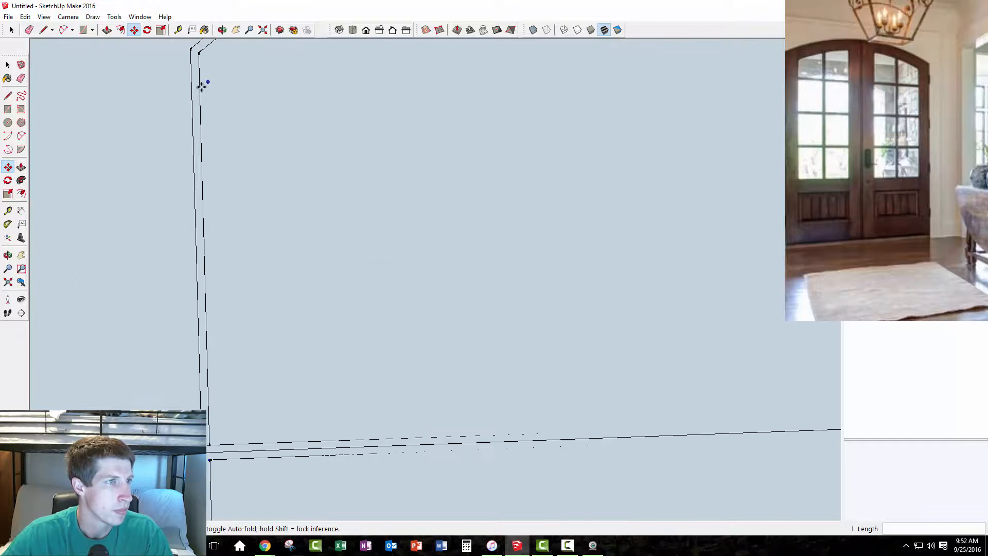
{"action": "scroll", "coordinate": [200, 84], "scroll_direction": "down", "scroll_amount": 2}
{"action": "scroll", "coordinate": [199, 152], "scroll_direction": "down", "scroll_amount": 2}
{"action": "scroll", "coordinate": [200, 154], "scroll_direction": "up", "scroll_amount": 1}
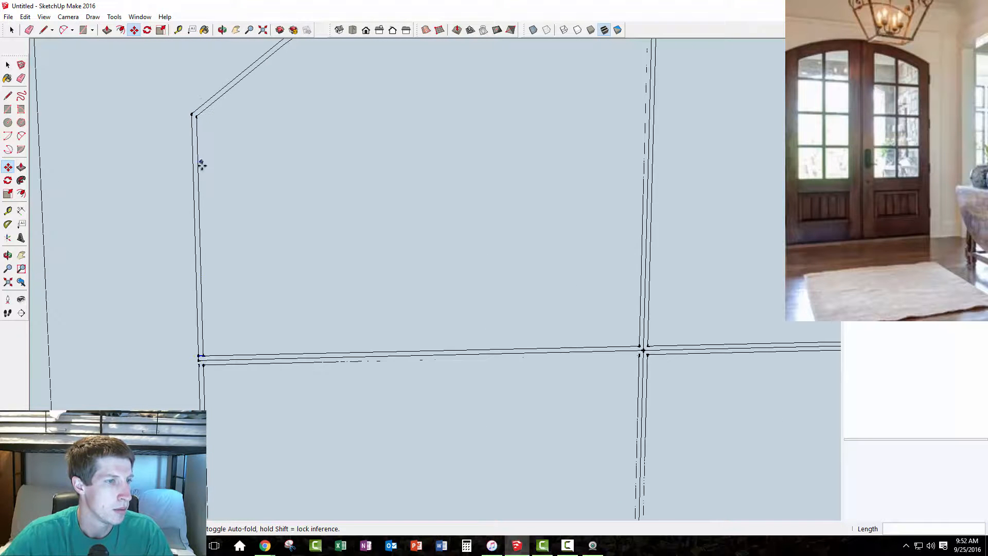
{"action": "scroll", "coordinate": [227, 299], "scroll_direction": "down", "scroll_amount": 3}
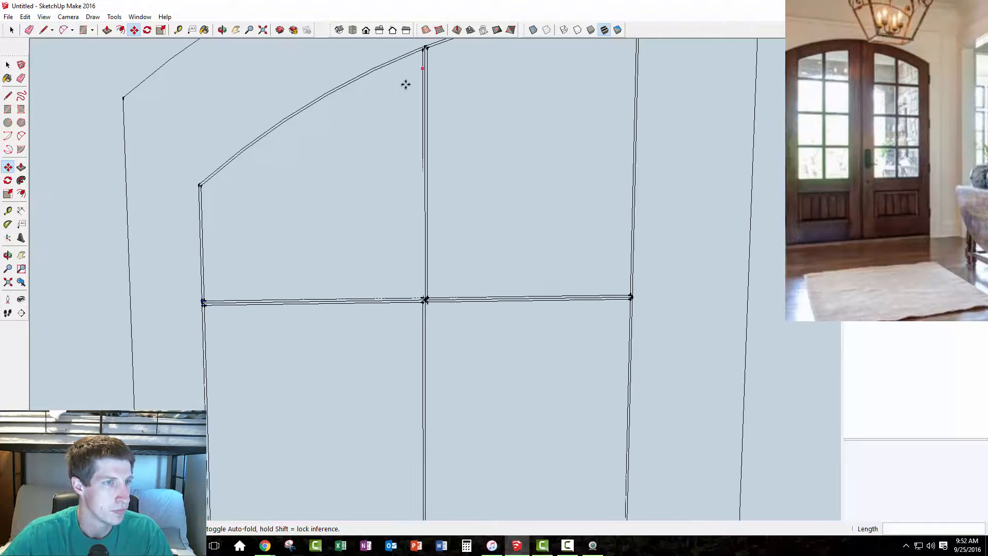
{"action": "scroll", "coordinate": [221, 275], "scroll_direction": "up", "scroll_amount": 3}
{"action": "scroll", "coordinate": [195, 240], "scroll_direction": "down", "scroll_amount": 1}
{"action": "key", "text": "e"}
{"action": "left_click", "coordinate": [191, 240]}
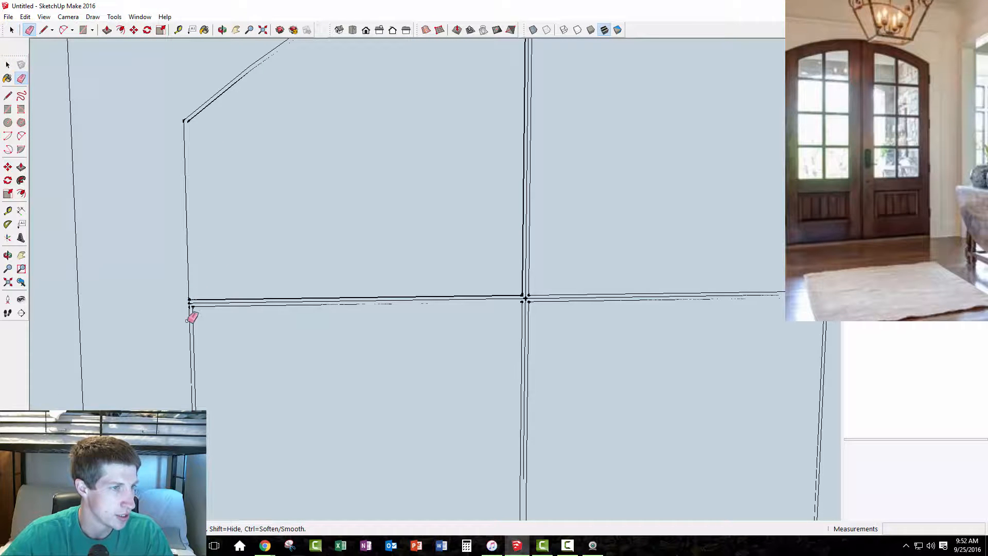
Step: Erase the left edges of the offset outlines in the second-row and third-row left panes
{"action": "scroll", "coordinate": [199, 326], "scroll_direction": "up", "scroll_amount": 1}
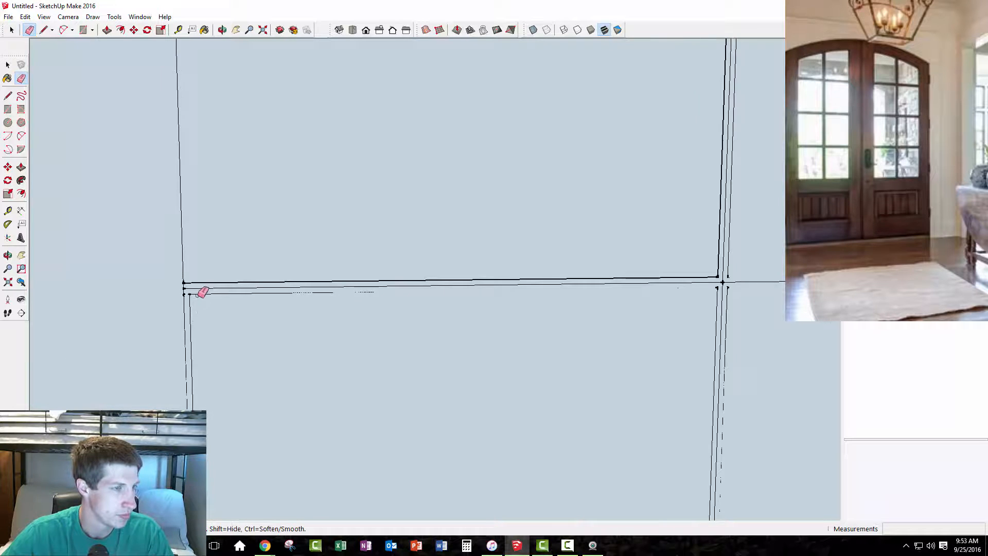
{"action": "key", "text": "ctrl+z"}
{"action": "left_click", "coordinate": [192, 310]}
{"action": "middle_click_drag", "start_coordinate": [205, 285], "coordinate": [534, 284]}
{"action": "scroll", "coordinate": [528, 272], "scroll_direction": "down", "scroll_amount": 6}
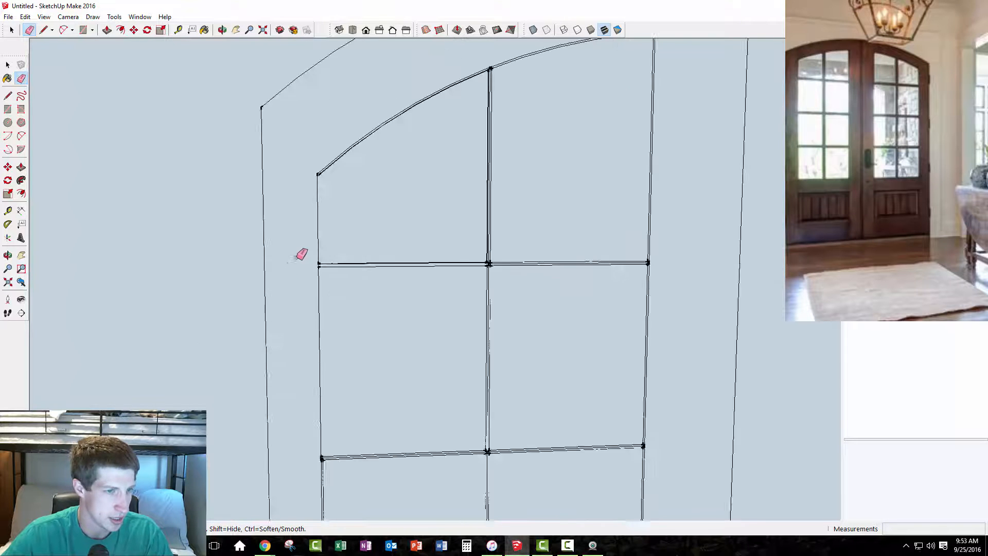
{"action": "scroll", "coordinate": [336, 414], "scroll_direction": "up", "scroll_amount": 5}
{"action": "scroll", "coordinate": [282, 384], "scroll_direction": "up", "scroll_amount": 4}
{"action": "left_click_drag", "start_coordinate": [281, 390], "coordinate": [270, 415]}
Step: Erase the left edge of the bottom-left pane's offset outline
{"action": "scroll", "coordinate": [333, 303], "scroll_direction": "down", "scroll_amount": 4}
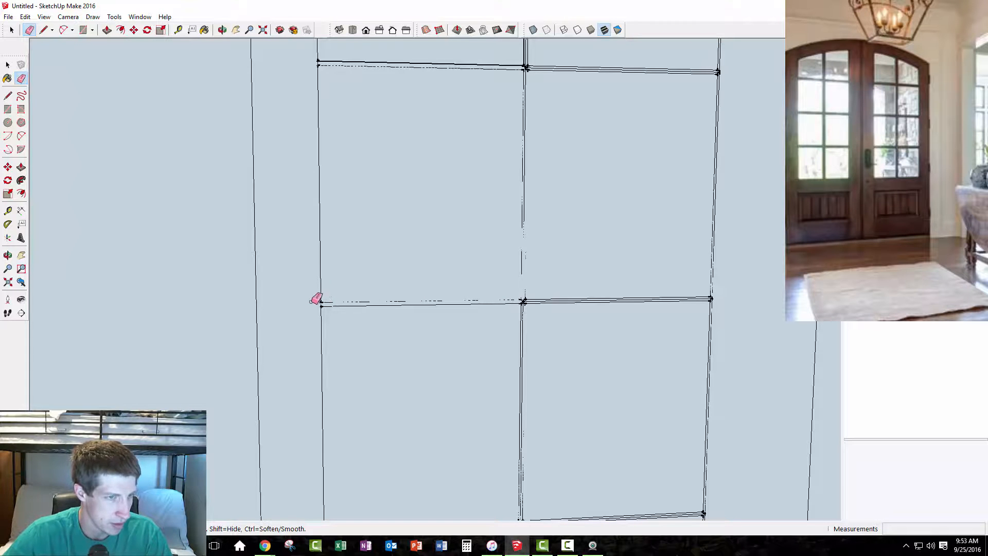
{"action": "scroll", "coordinate": [347, 381], "scroll_direction": "down", "scroll_amount": 3}
{"action": "scroll", "coordinate": [333, 375], "scroll_direction": "up", "scroll_amount": 5}
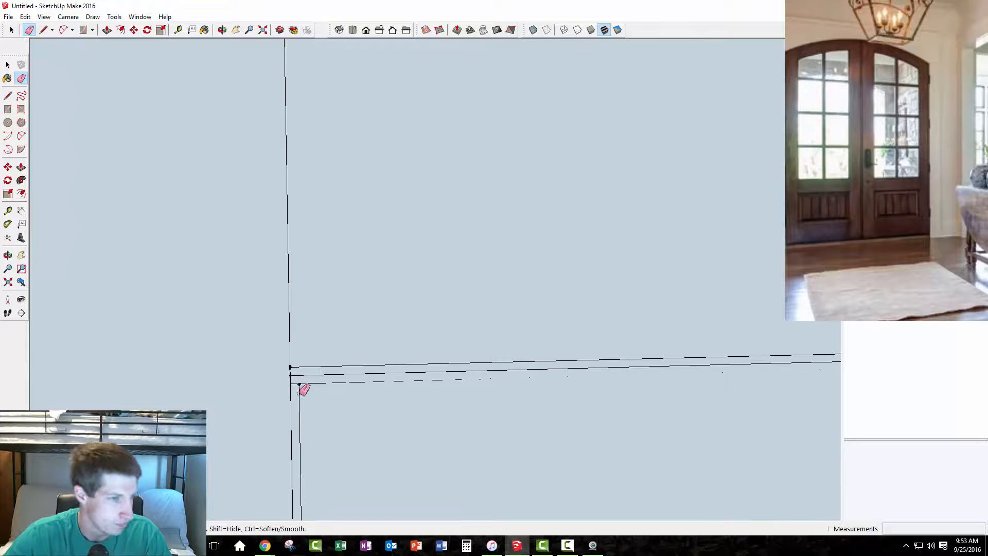
{"action": "scroll", "coordinate": [302, 390], "scroll_direction": "down", "scroll_amount": 5}
{"action": "scroll", "coordinate": [318, 453], "scroll_direction": "up", "scroll_amount": 5}
Step: Draw short horizontal lines joining the bottom panes' lower outer inset corners to the glass area's left and right edges
{"action": "key", "text": "space"}
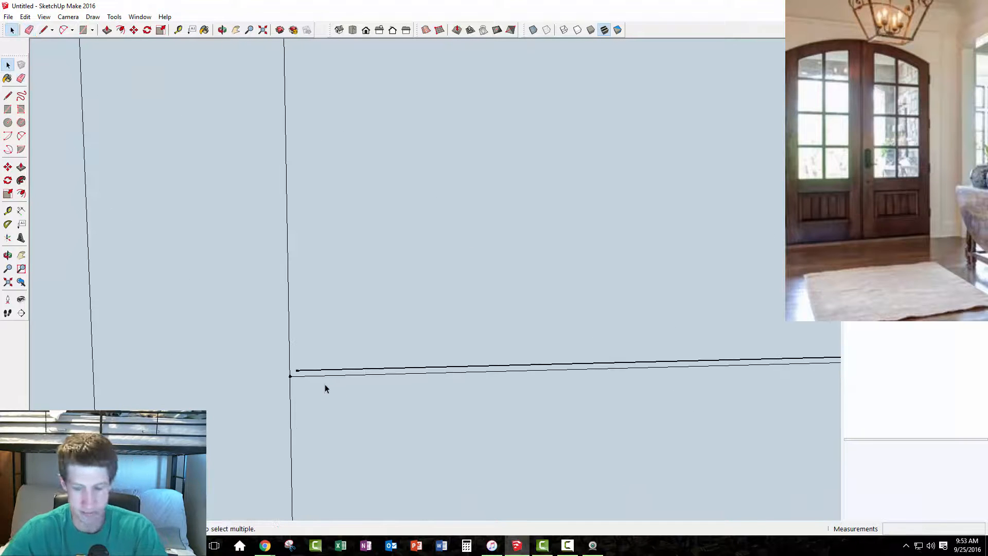
{"action": "key", "text": "l"}
{"action": "scroll", "coordinate": [216, 339], "scroll_direction": "down", "scroll_amount": 3}
{"action": "scroll", "coordinate": [309, 332], "scroll_direction": "down", "scroll_amount": 1}
{"action": "scroll", "coordinate": [488, 340], "scroll_direction": "up", "scroll_amount": 4}
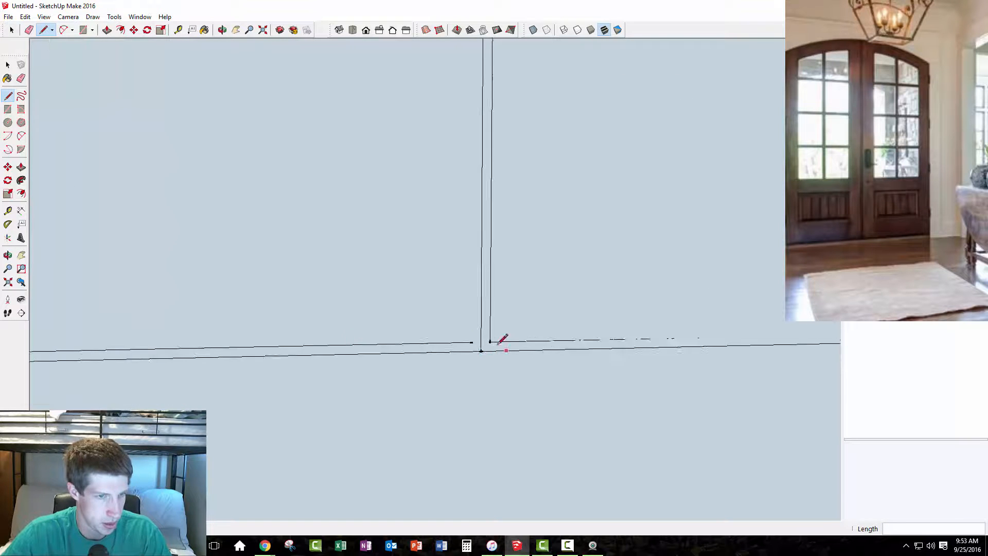
{"action": "scroll", "coordinate": [465, 335], "scroll_direction": "down", "scroll_amount": 1}
{"action": "scroll", "coordinate": [683, 327], "scroll_direction": "up", "scroll_amount": 3}
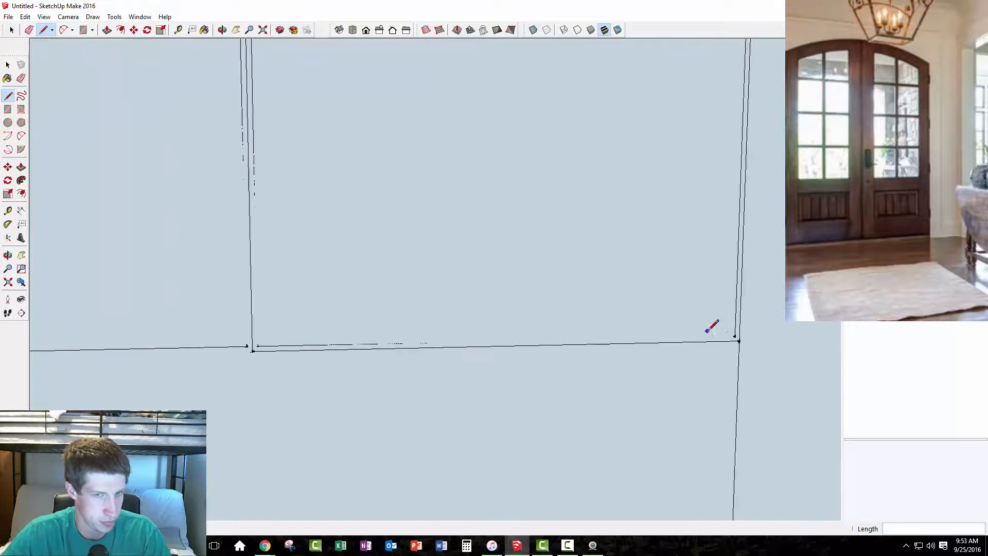
{"action": "scroll", "coordinate": [648, 360], "scroll_direction": "up", "scroll_amount": 3}
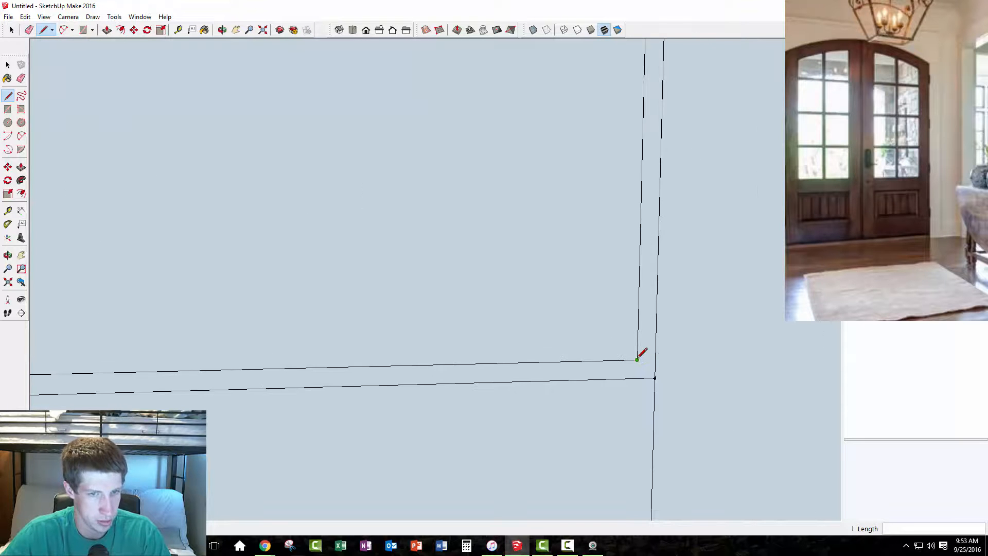
{"action": "left_click", "coordinate": [656, 359]}
{"action": "key", "text": "space"}
{"action": "scroll", "coordinate": [643, 401], "scroll_direction": "down", "scroll_amount": 2}
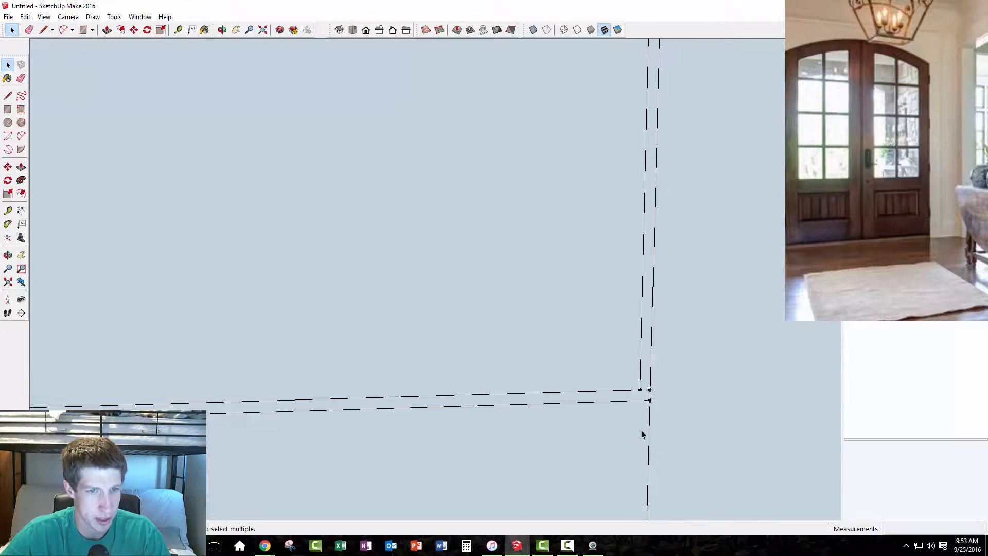
Step: Join the right panes' inset corners above and below the lowest crossing to the glass area's right edge with short horizontal lines
{"action": "scroll", "coordinate": [642, 403], "scroll_direction": "down", "scroll_amount": 3}
{"action": "scroll", "coordinate": [644, 108], "scroll_direction": "up", "scroll_amount": 3}
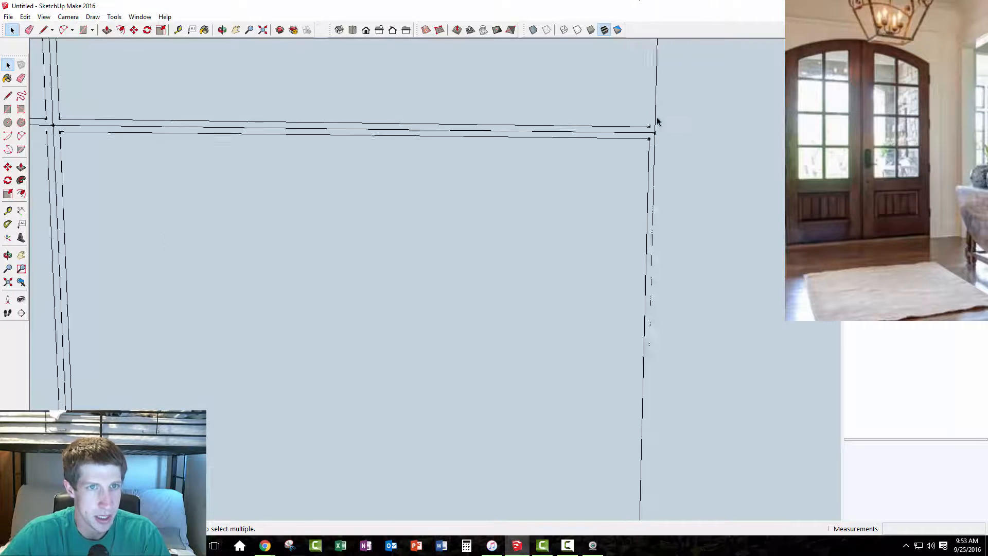
{"action": "scroll", "coordinate": [643, 105], "scroll_direction": "up", "scroll_amount": 2}
{"action": "scroll", "coordinate": [689, 125], "scroll_direction": "up", "scroll_amount": 2}
{"action": "key", "text": "l"}
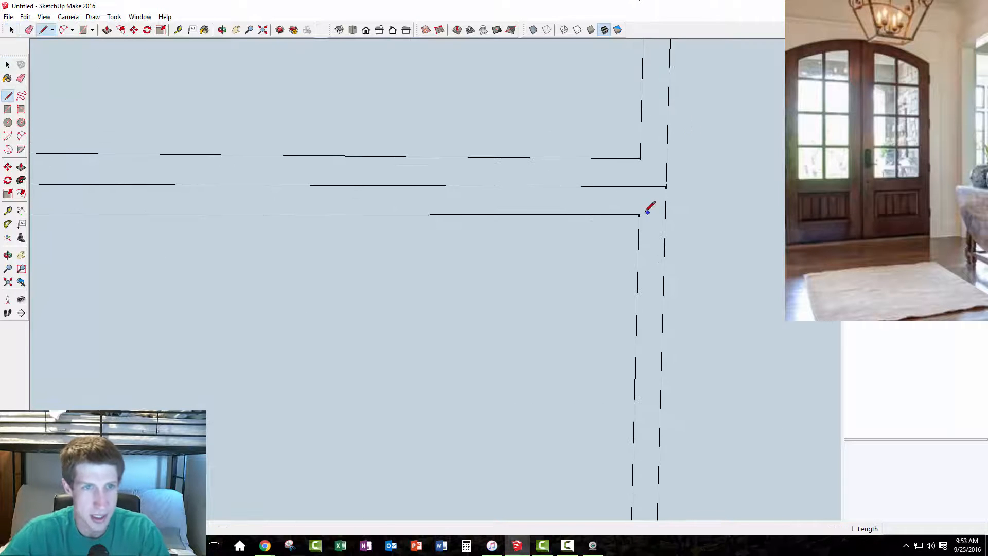
{"action": "left_click", "coordinate": [665, 214]}
{"action": "key", "text": "space"}
{"action": "key", "text": "l"}
{"action": "left_click", "coordinate": [667, 157]}
Step: Copy both short lines up the right edge to the crossing between the second and third pane rows
{"action": "scroll", "coordinate": [651, 142], "scroll_direction": "down", "scroll_amount": 1}
{"action": "key", "text": "space"}
{"action": "left_click", "coordinate": [650, 201]}
{"action": "left_click", "coordinate": [650, 202]}
{"action": "left_click", "coordinate": [656, 163], "text": "shift"}
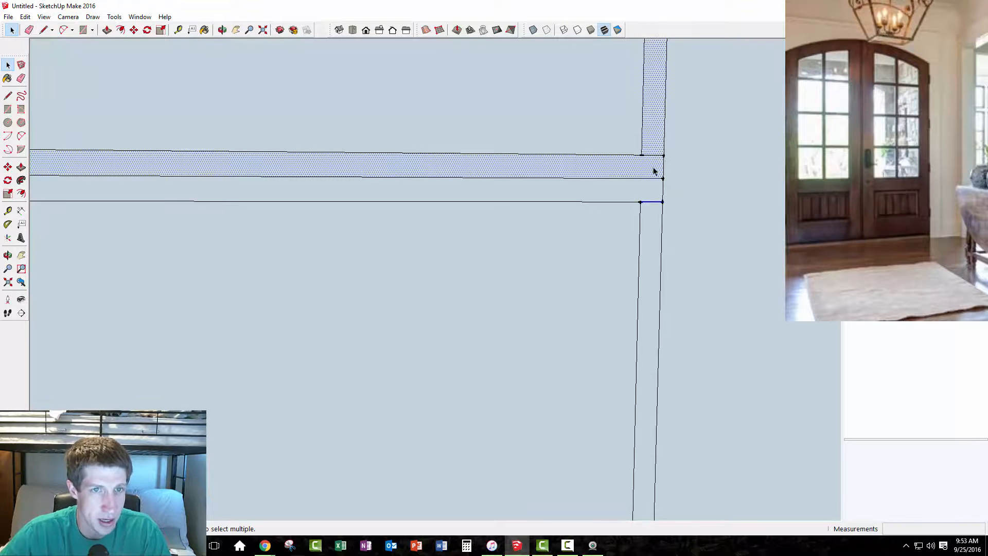
{"action": "left_click", "coordinate": [652, 156]}
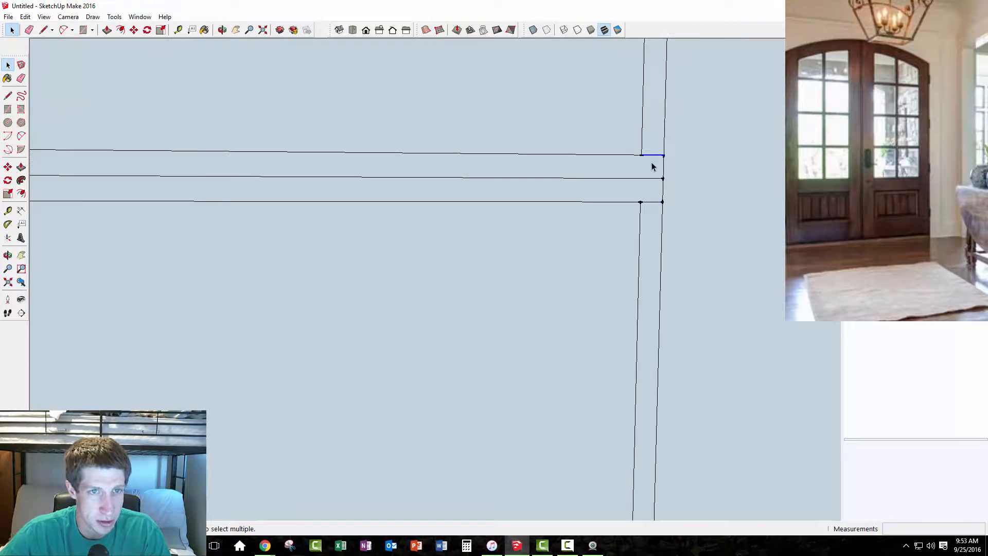
{"action": "key", "text": "m"}
{"action": "left_click", "coordinate": [640, 202]}
{"action": "scroll", "coordinate": [639, 246], "scroll_direction": "down", "scroll_amount": 12}
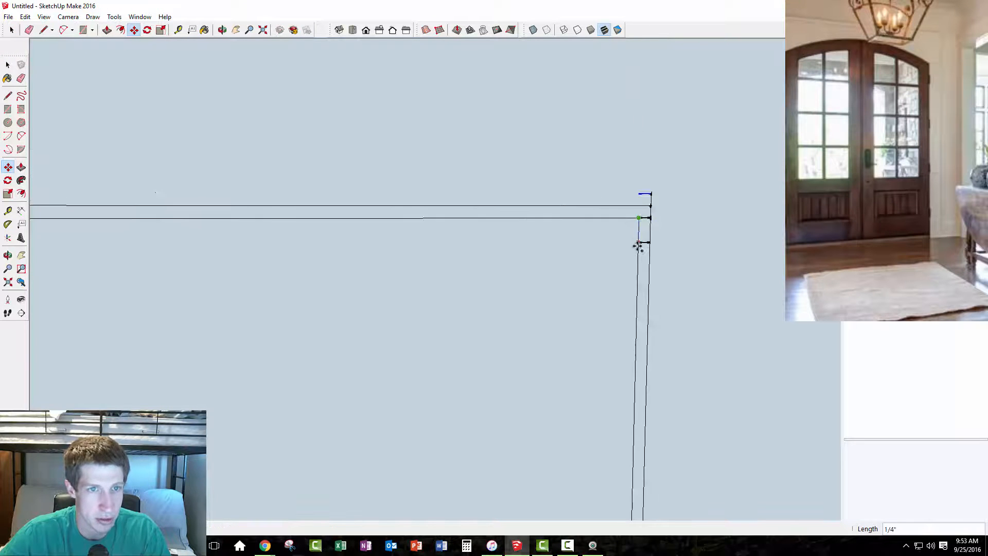
{"action": "scroll", "coordinate": [631, 126], "scroll_direction": "up", "scroll_amount": 3}
{"action": "scroll", "coordinate": [635, 125], "scroll_direction": "up", "scroll_amount": 7}
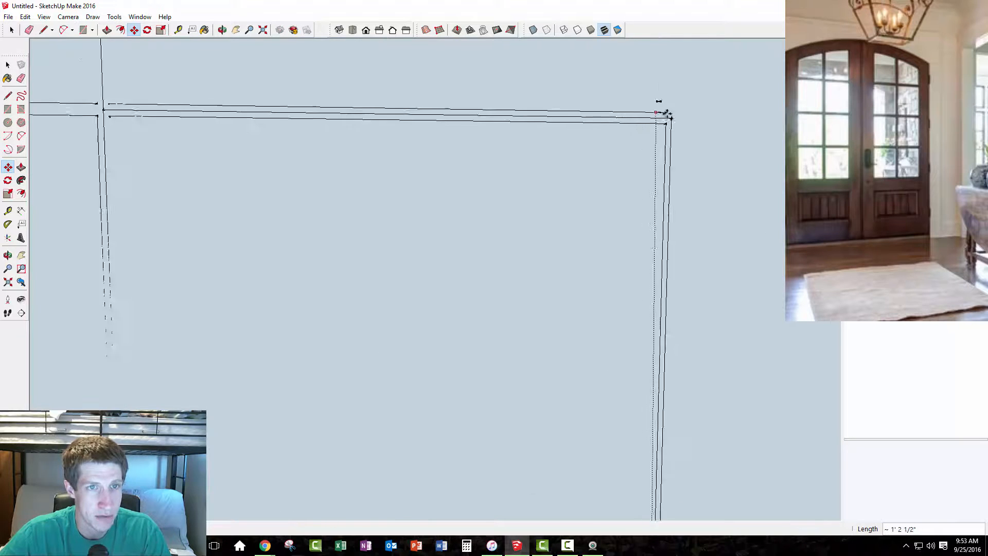
{"action": "left_click", "coordinate": [658, 128]}
Step: Copy both short lines to the right-edge crossing between the top and second pane rows
{"action": "scroll", "coordinate": [656, 172], "scroll_direction": "down", "scroll_amount": 3}
{"action": "scroll", "coordinate": [655, 191], "scroll_direction": "down", "scroll_amount": 5}
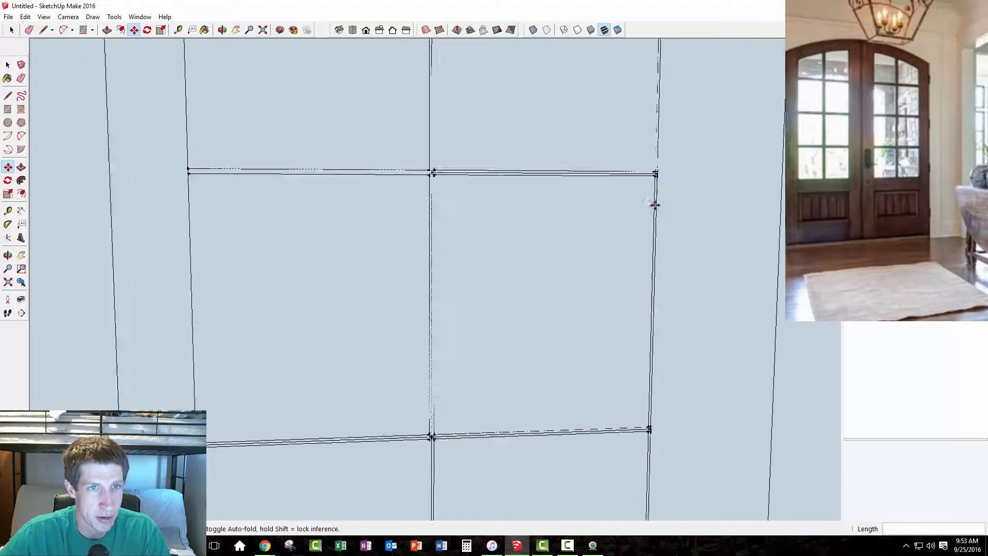
{"action": "scroll", "coordinate": [656, 185], "scroll_direction": "up", "scroll_amount": 6}
{"action": "scroll", "coordinate": [653, 211], "scroll_direction": "up", "scroll_amount": 4}
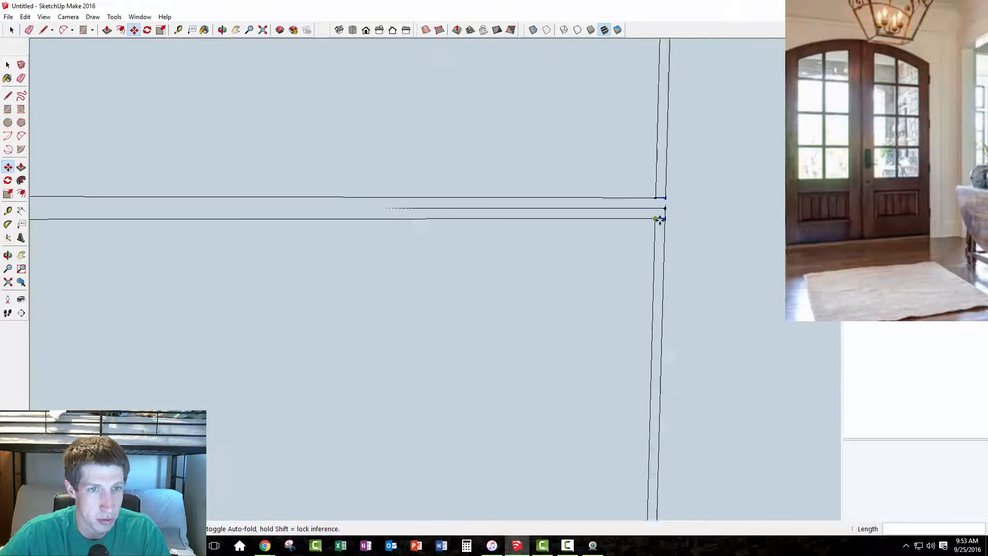
{"action": "scroll", "coordinate": [659, 185], "scroll_direction": "down", "scroll_amount": 2}
{"action": "scroll", "coordinate": [658, 172], "scroll_direction": "down", "scroll_amount": 6}
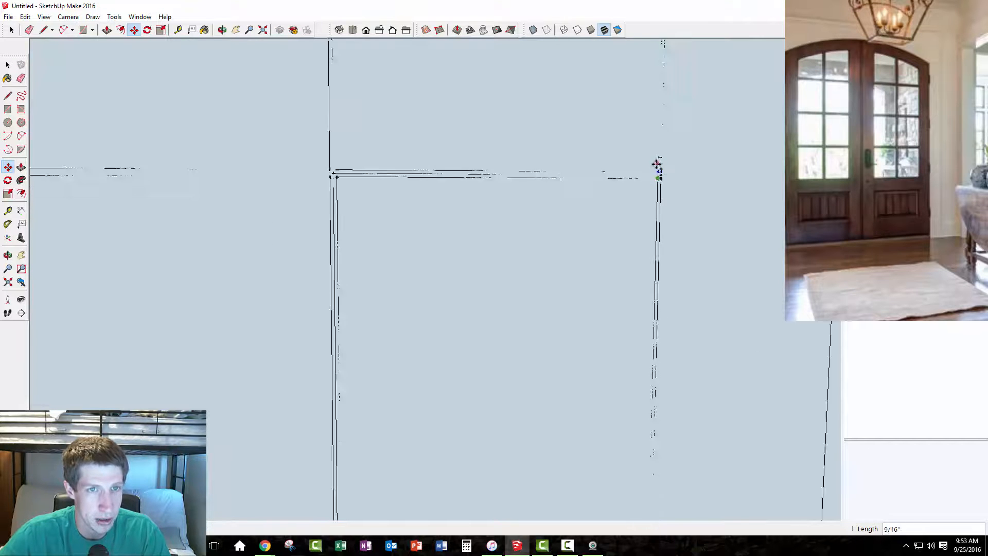
{"action": "scroll", "coordinate": [654, 93], "scroll_direction": "up", "scroll_amount": 3}
{"action": "scroll", "coordinate": [660, 96], "scroll_direction": "up", "scroll_amount": 4}
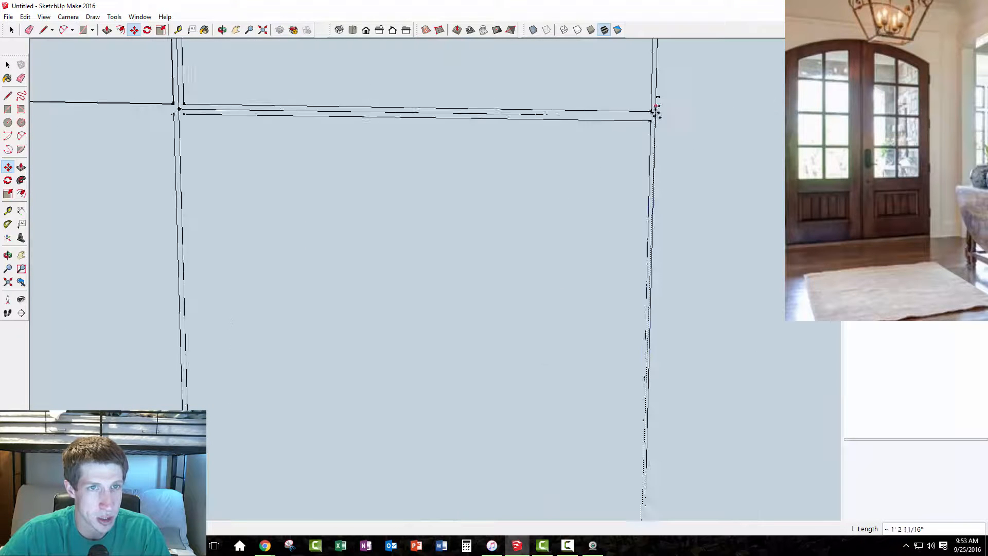
{"action": "left_click", "coordinate": [649, 128]}
Step: Erase the right edges of the offset outlines in the top and second-row right panes
{"action": "key", "text": "space"}
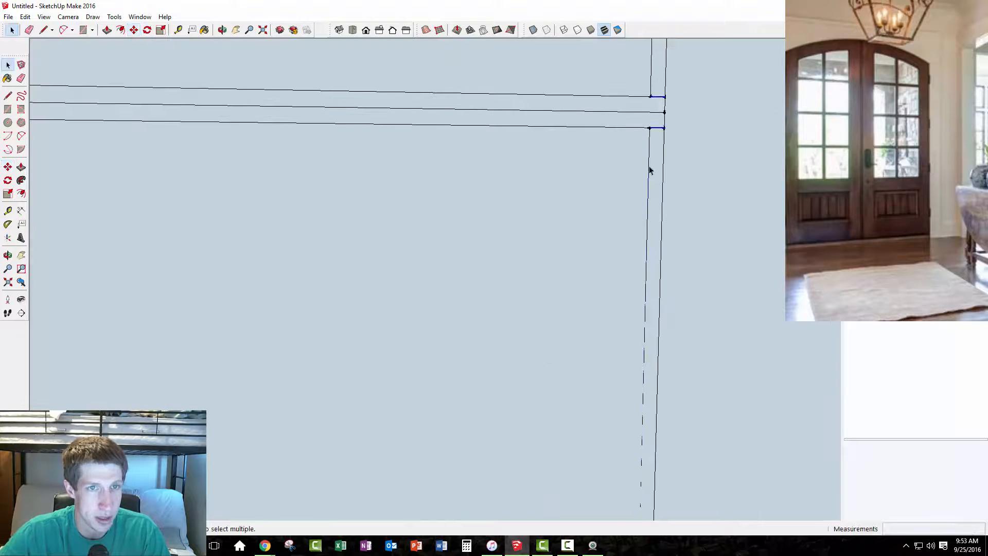
{"action": "key", "text": "e"}
{"action": "left_click", "coordinate": [648, 160]}
{"action": "left_click", "coordinate": [665, 111]}
{"action": "left_click", "coordinate": [651, 87]}
{"action": "scroll", "coordinate": [653, 77], "scroll_direction": "down", "scroll_amount": 3}
Step: Erase the right edge of the third-row right pane's offset outline
{"action": "key", "text": "space"}
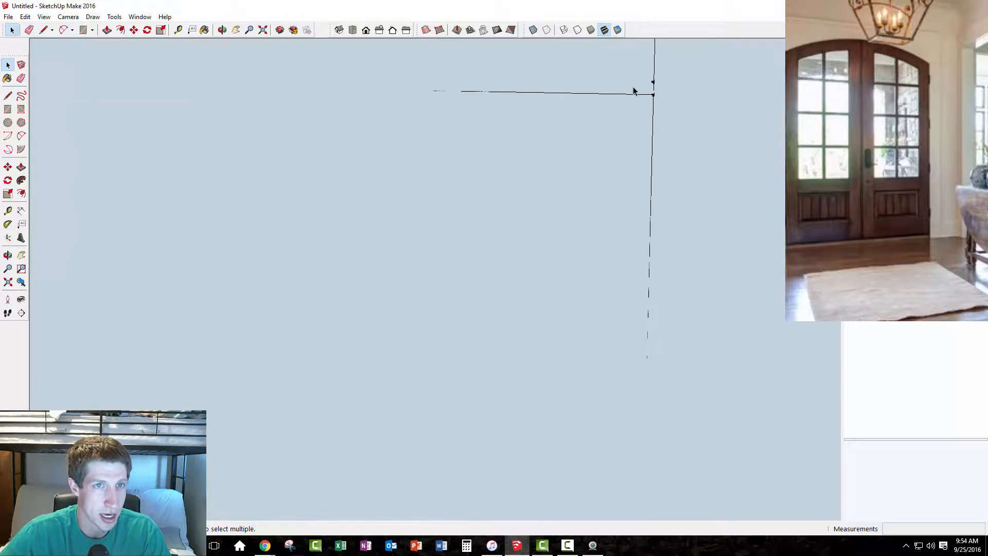
{"action": "scroll", "coordinate": [663, 92], "scroll_direction": "down", "scroll_amount": 2}
{"action": "scroll", "coordinate": [633, 231], "scroll_direction": "up", "scroll_amount": 6}
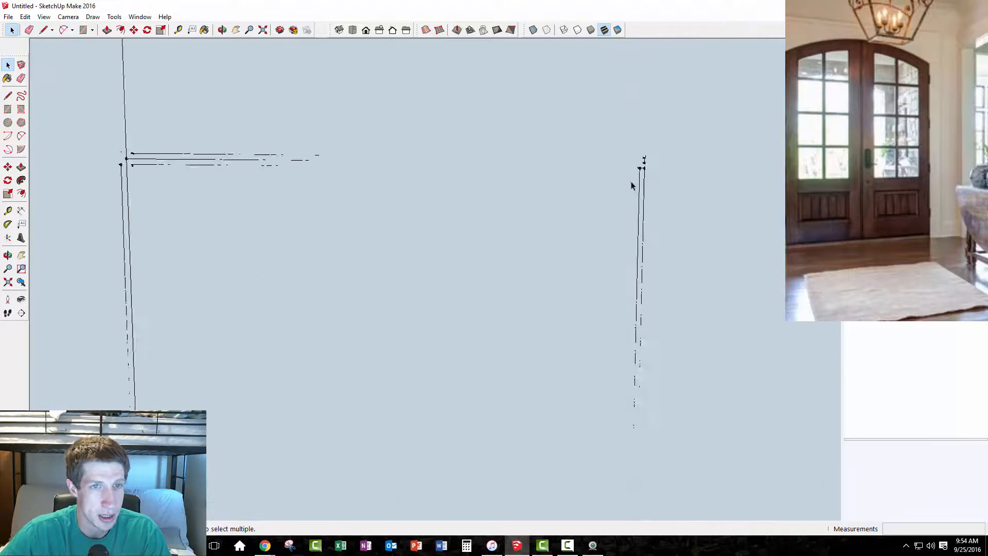
{"action": "key", "text": "e"}
{"action": "left_click", "coordinate": [638, 157]}
{"action": "left_click", "coordinate": [644, 196]}
Step: Try erasing the horizontal dividing line above the bottom-right pane, and undo its removal
{"action": "scroll", "coordinate": [625, 155], "scroll_direction": "down", "scroll_amount": 3}
{"action": "scroll", "coordinate": [617, 148], "scroll_direction": "down", "scroll_amount": 2}
{"action": "scroll", "coordinate": [644, 181], "scroll_direction": "up", "scroll_amount": 5}
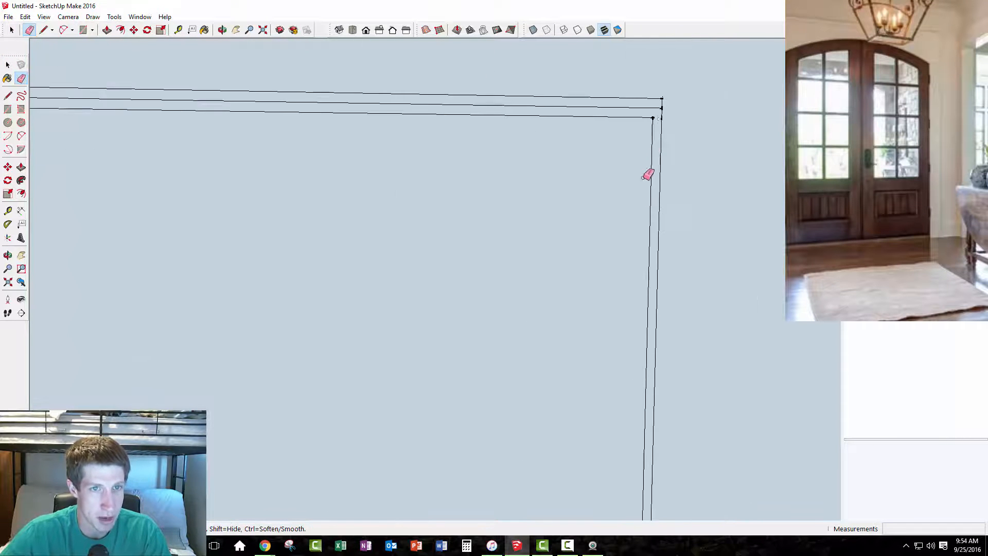
{"action": "left_click", "coordinate": [662, 109]}
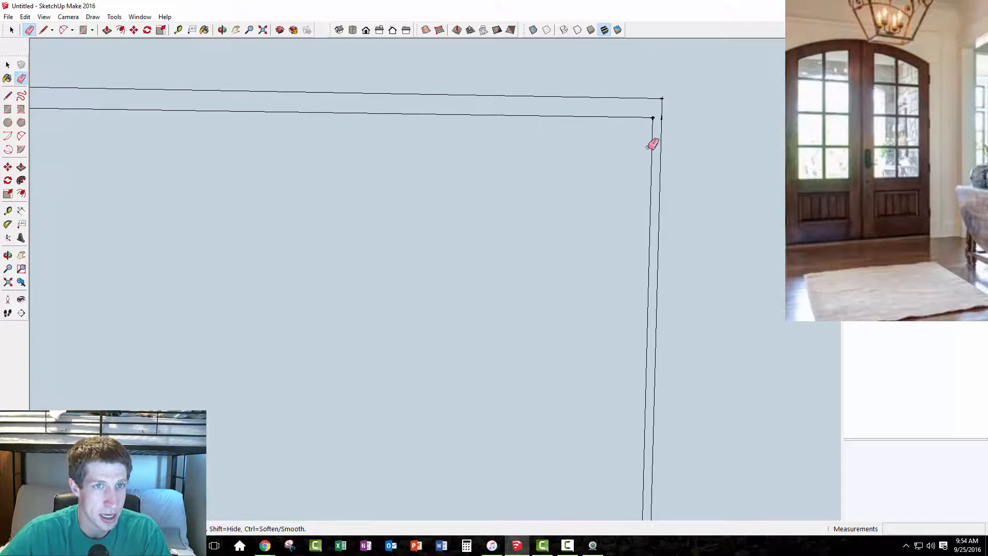
{"action": "key", "text": "space"}
{"action": "key", "text": "ctrl+z"}
{"action": "scroll", "coordinate": [663, 160], "scroll_direction": "down", "scroll_amount": 1}
{"action": "key", "text": "ctrl+z"}
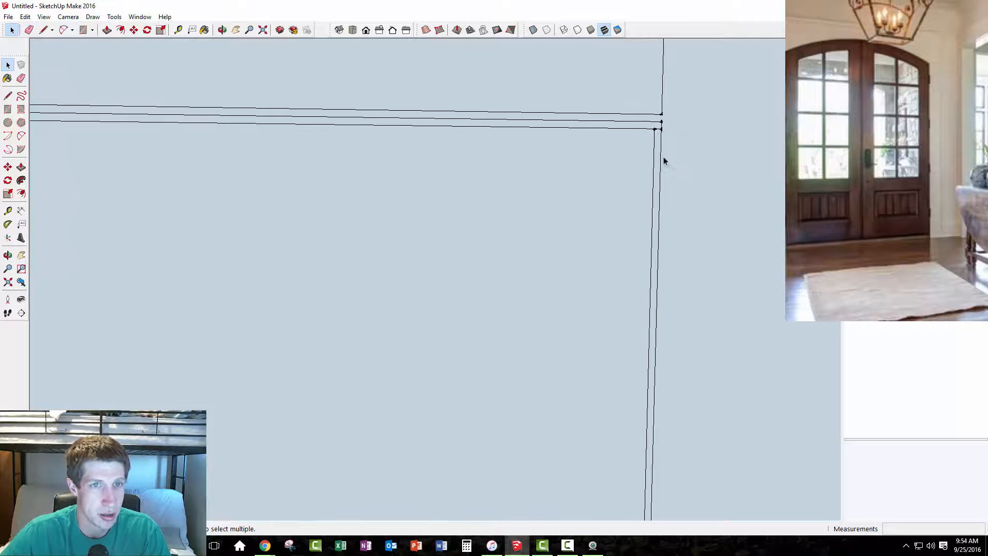
{"action": "key", "text": "ctrl+y"}
Step: Erase the right edge of the bottom-right pane's offset outline
{"action": "scroll", "coordinate": [659, 132], "scroll_direction": "down", "scroll_amount": 2}
{"action": "key", "text": "e"}
{"action": "scroll", "coordinate": [651, 105], "scroll_direction": "down", "scroll_amount": 1}
{"action": "scroll", "coordinate": [639, 111], "scroll_direction": "down", "scroll_amount": 6}
{"action": "scroll", "coordinate": [622, 263], "scroll_direction": "up", "scroll_amount": 7}
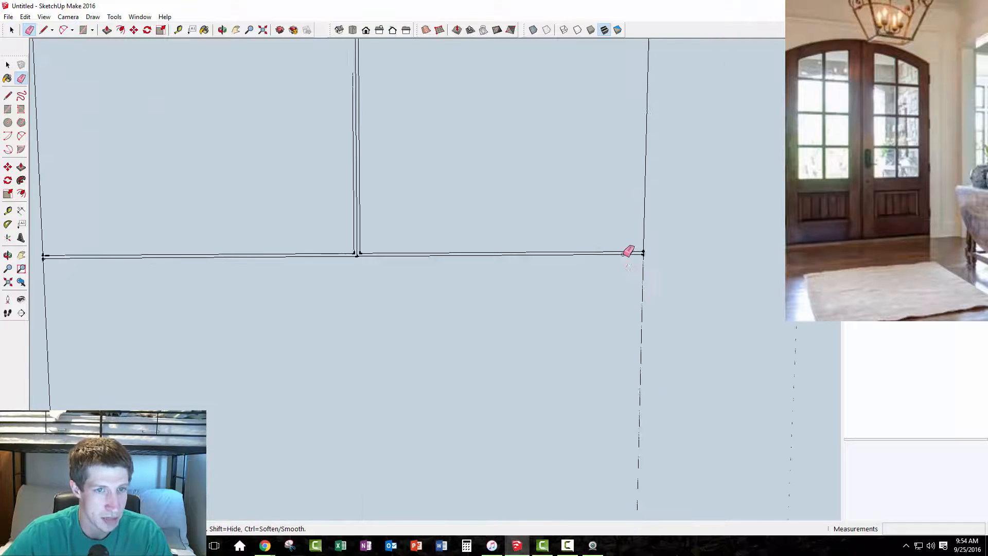
{"action": "scroll", "coordinate": [638, 260], "scroll_direction": "down", "scroll_amount": 2}
{"action": "scroll", "coordinate": [545, 249], "scroll_direction": "down", "scroll_amount": 6}
{"action": "scroll", "coordinate": [554, 123], "scroll_direction": "up", "scroll_amount": 6}
{"action": "scroll", "coordinate": [554, 73], "scroll_direction": "up", "scroll_amount": 3}
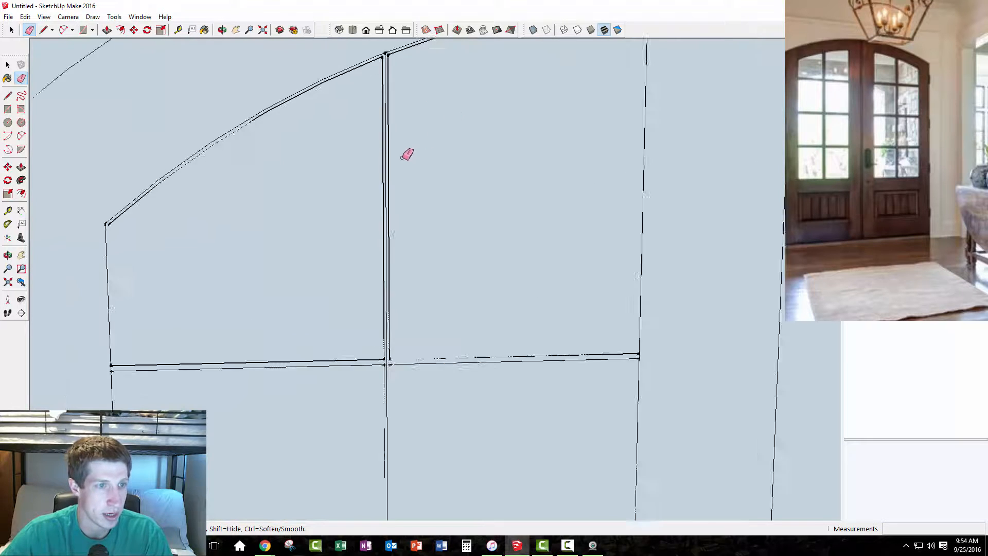
Step: Erase the leftover outer arch edge and centre line at the top of the vertical muntin
{"action": "scroll", "coordinate": [408, 128], "scroll_direction": "up", "scroll_amount": 5}
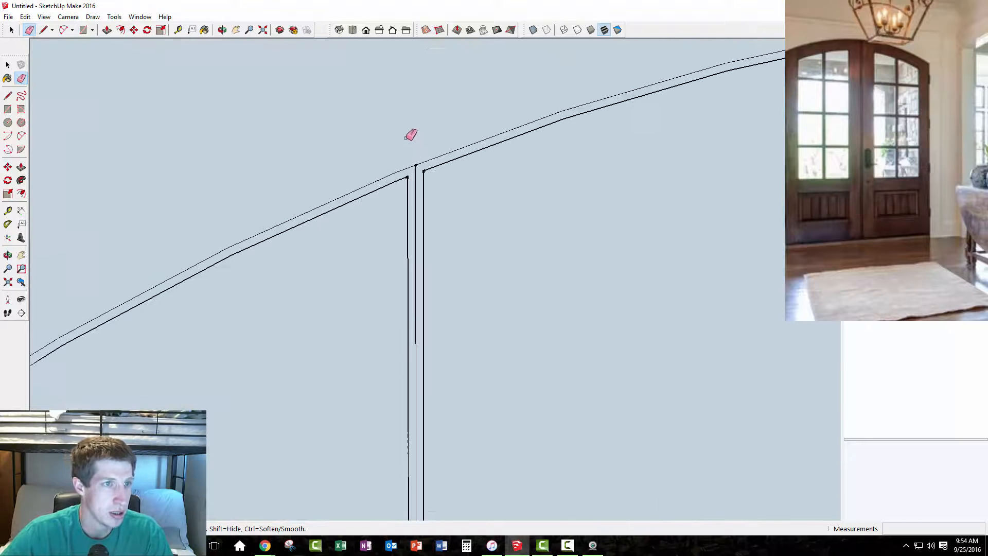
{"action": "key", "text": "l"}
{"action": "left_click", "coordinate": [409, 167]}
{"action": "key", "text": "e"}
{"action": "left_click_drag", "start_coordinate": [440, 159], "coordinate": [417, 174]}
{"action": "scroll", "coordinate": [397, 182], "scroll_direction": "down", "scroll_amount": 10}
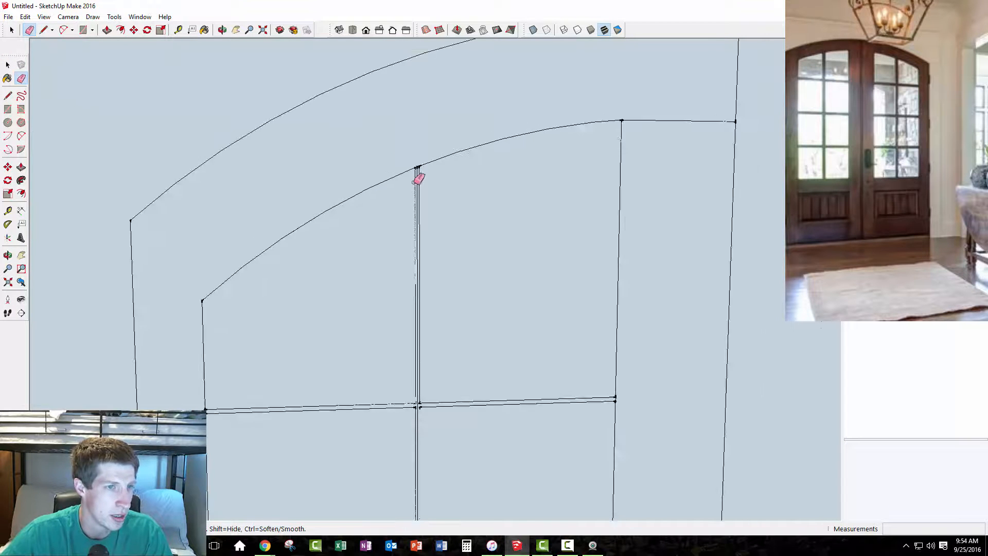
Step: Erase the leftover centre line inside the vertical muntin between the two bottom panes
{"action": "scroll", "coordinate": [430, 286], "scroll_direction": "up", "scroll_amount": 10}
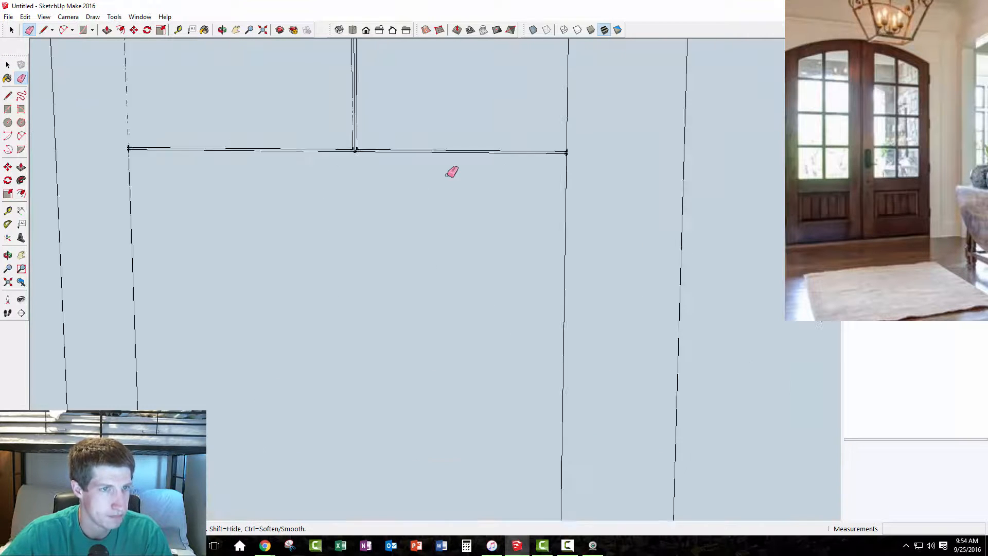
{"action": "scroll", "coordinate": [319, 131], "scroll_direction": "up", "scroll_amount": 6}
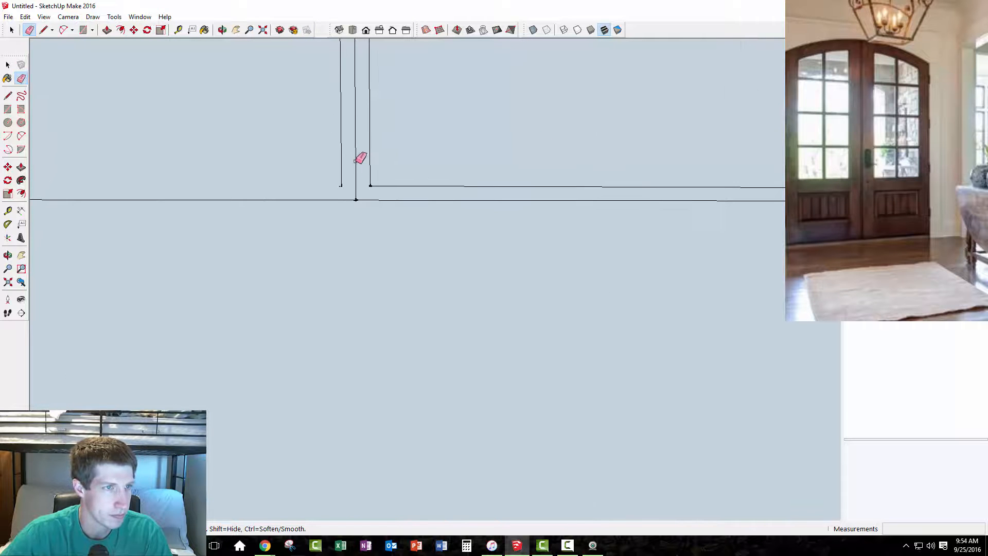
{"action": "scroll", "coordinate": [369, 172], "scroll_direction": "down", "scroll_amount": 6}
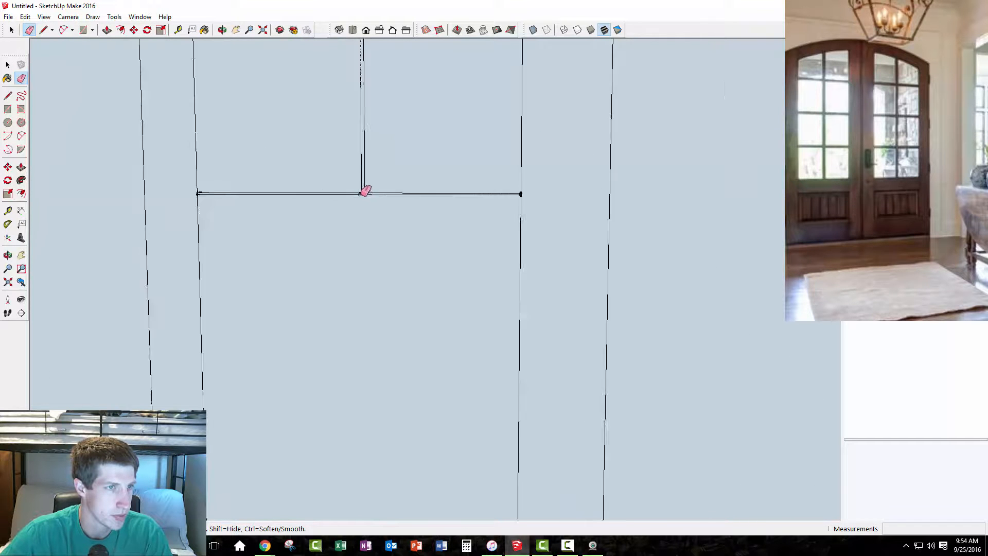
{"action": "scroll", "coordinate": [355, 146], "scroll_direction": "up", "scroll_amount": 3}
{"action": "scroll", "coordinate": [367, 73], "scroll_direction": "up", "scroll_amount": 5}
{"action": "left_click_drag", "start_coordinate": [364, 76], "coordinate": [370, 74]}
{"action": "scroll", "coordinate": [371, 169], "scroll_direction": "down", "scroll_amount": 3}
{"action": "scroll", "coordinate": [371, 168], "scroll_direction": "down", "scroll_amount": 7}
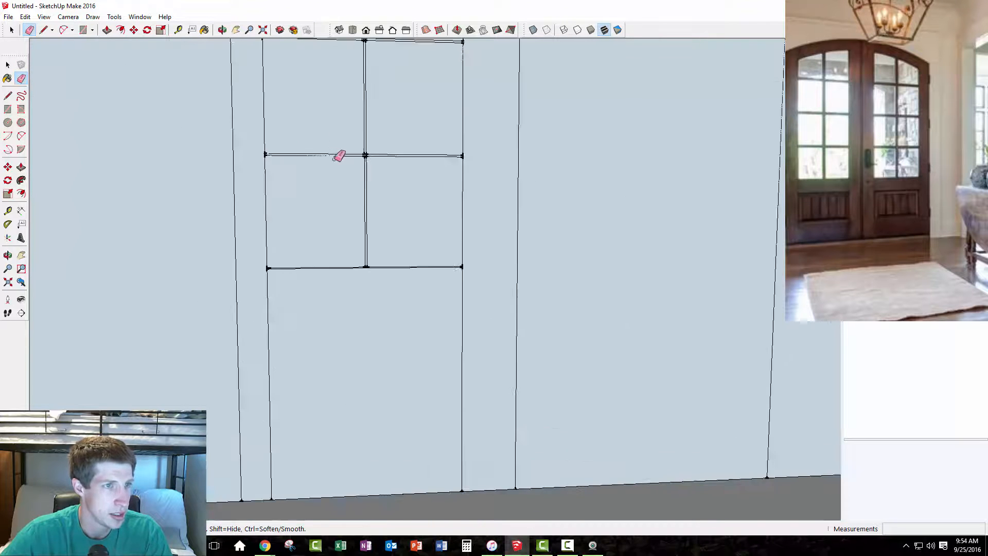
Step: Check the muntins and their intersections across all the panes for leftover construction lines
{"action": "scroll", "coordinate": [349, 97], "scroll_direction": "up", "scroll_amount": 2}
{"action": "scroll", "coordinate": [353, 95], "scroll_direction": "up", "scroll_amount": 5}
{"action": "scroll", "coordinate": [348, 195], "scroll_direction": "down", "scroll_amount": 6}
{"action": "scroll", "coordinate": [339, 225], "scroll_direction": "down", "scroll_amount": 4}
{"action": "scroll", "coordinate": [332, 190], "scroll_direction": "up", "scroll_amount": 6}
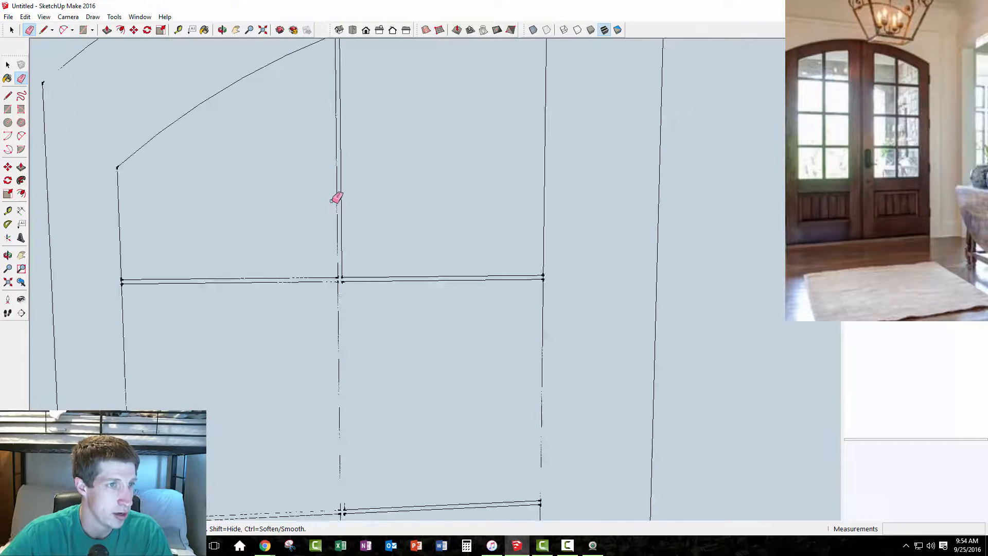
{"action": "middle_click_drag", "start_coordinate": [404, 319], "coordinate": [409, 322]}
{"action": "scroll", "coordinate": [319, 223], "scroll_direction": "down", "scroll_amount": 6}
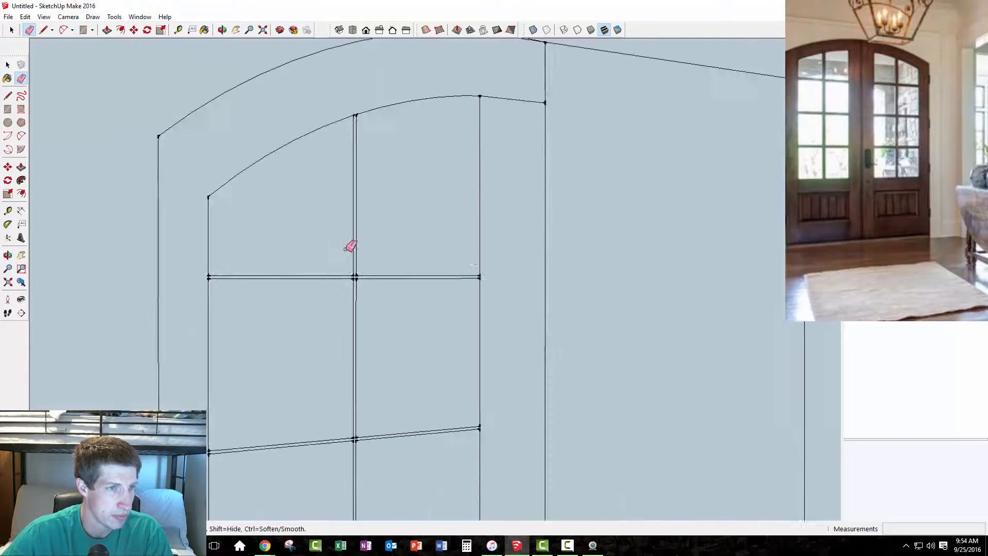
{"action": "key", "text": "space"}
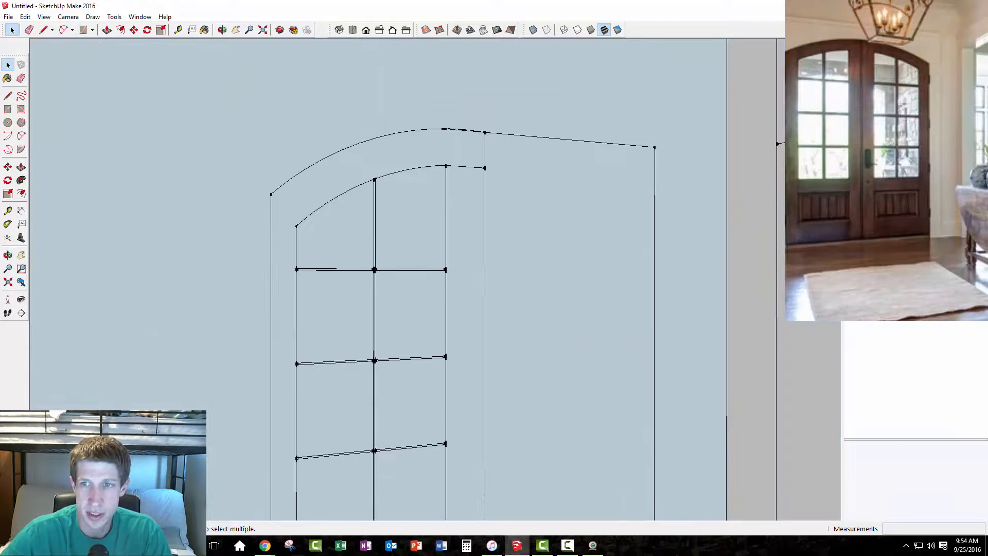
{"action": "scroll", "coordinate": [396, 230], "scroll_direction": "down", "scroll_amount": 5}
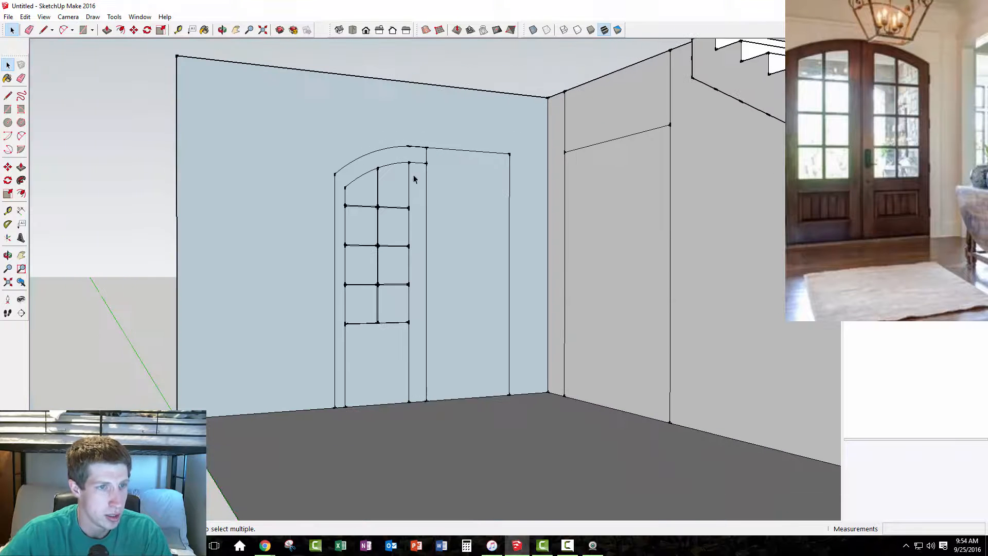
Step: Erase the remaining rectangular outline of the door opening beside the arched door leaf
{"action": "left_click", "coordinate": [451, 213]}
{"action": "key", "text": "e"}
{"action": "mouse_move", "coordinate": [468, 146]}
{"action": "left_mouse_down"}
{"action": "mouse_move", "coordinate": [523, 163]}
{"action": "mouse_move", "coordinate": [466, 161]}
{"action": "left_mouse_up"}
Step: Select the whole arched door leaf with its panes and turn it into a component
{"action": "key", "text": "space"}
{"action": "scroll", "coordinate": [457, 190], "scroll_direction": "down", "scroll_amount": 2}
{"action": "middle_click_drag", "start_coordinate": [446, 268], "coordinate": [398, 304]}
{"action": "left_click_drag", "start_coordinate": [335, 117], "coordinate": [450, 360]}
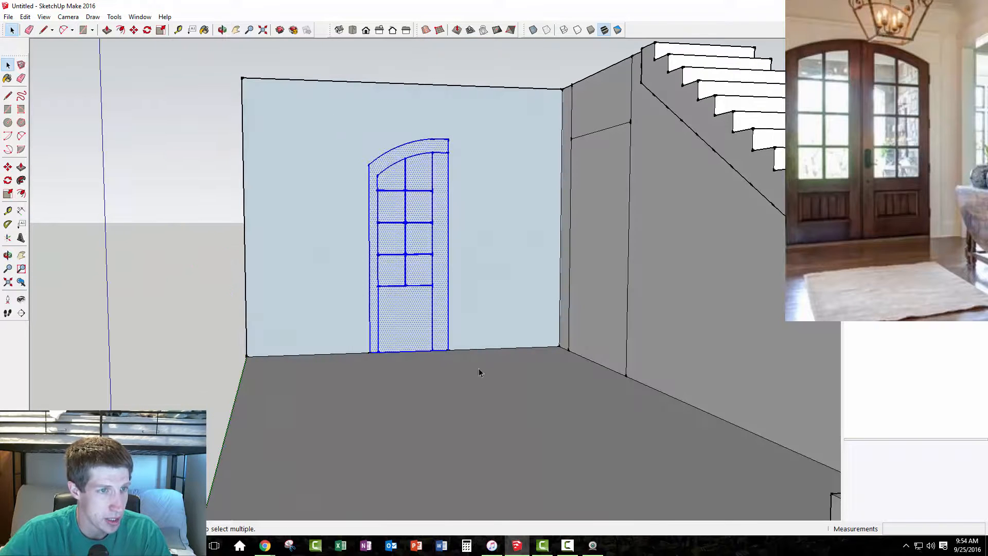
{"action": "right_click", "coordinate": [400, 242]}
{"action": "left_click", "coordinate": [430, 330]}
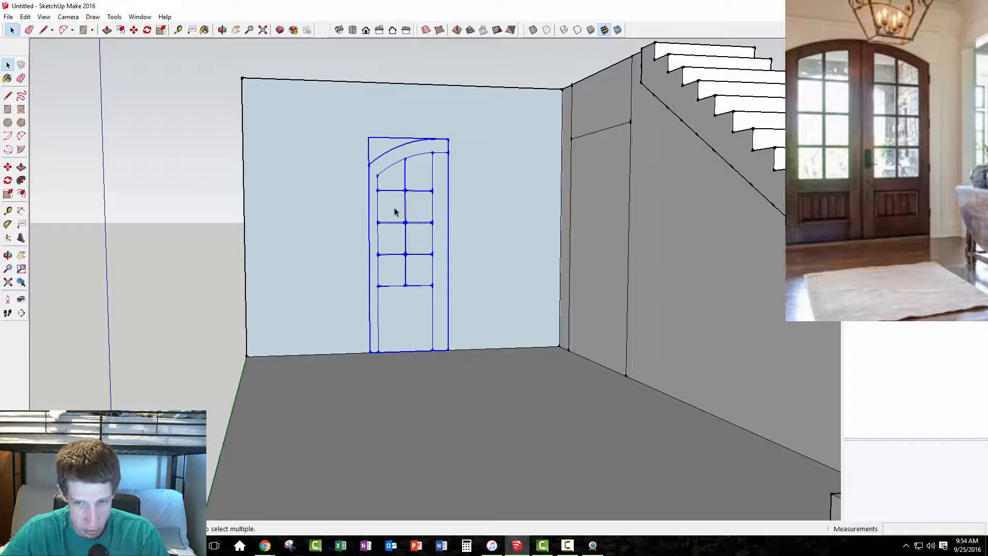
{"action": "right_click", "coordinate": [395, 212]}
{"action": "left_click", "coordinate": [444, 286]}
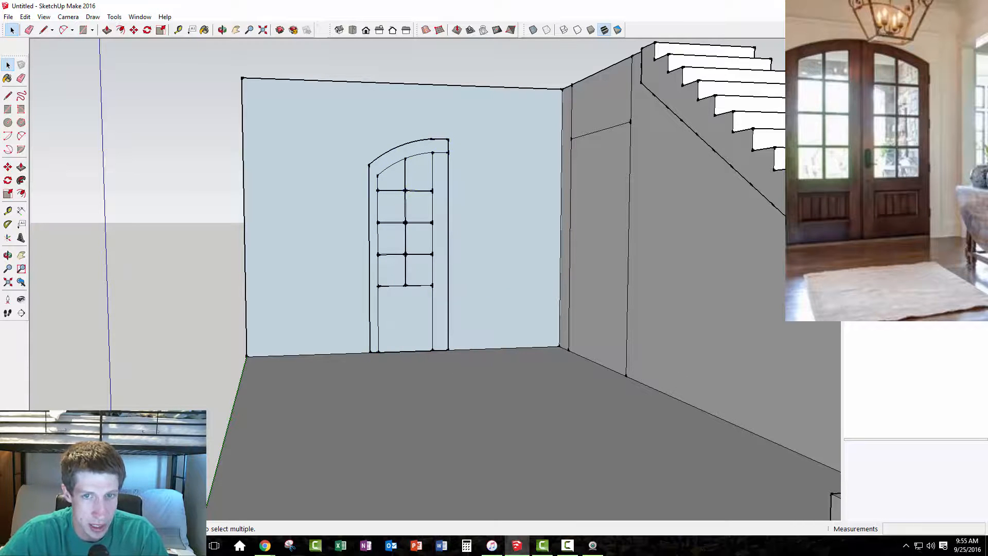
{"action": "left_click", "coordinate": [406, 237]}
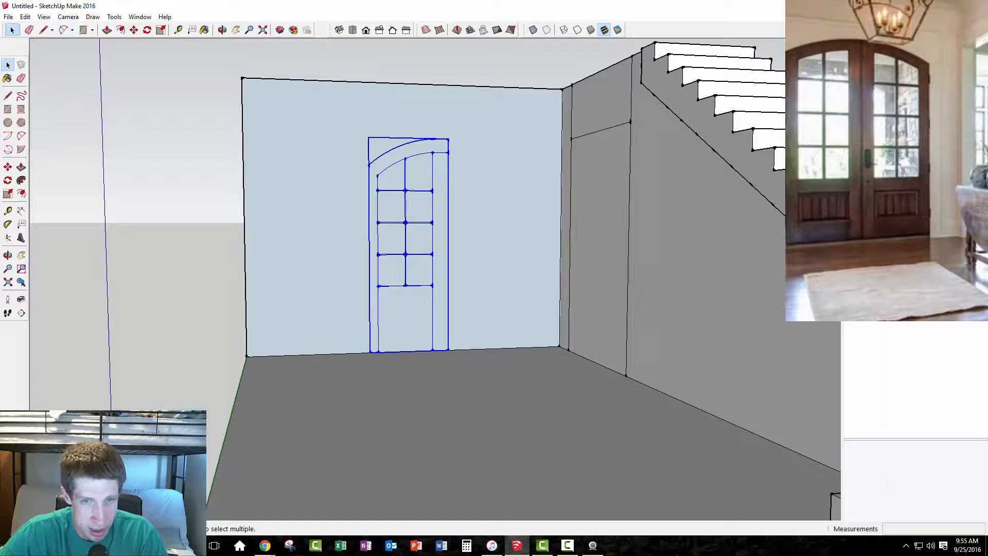
{"action": "right_click", "coordinate": [880, 239]}
{"action": "left_click", "coordinate": [912, 502]}
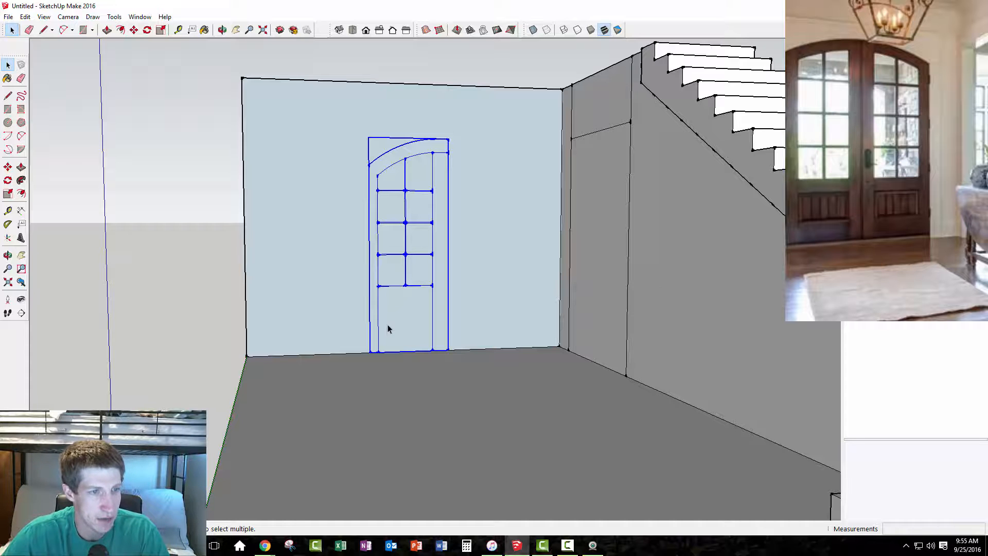
Step: Copy the door leaf component along the wall beside the original and mirror the copy horizontally with Scale
{"action": "scroll", "coordinate": [386, 329], "scroll_direction": "up", "scroll_amount": 2}
{"action": "key", "text": "m"}
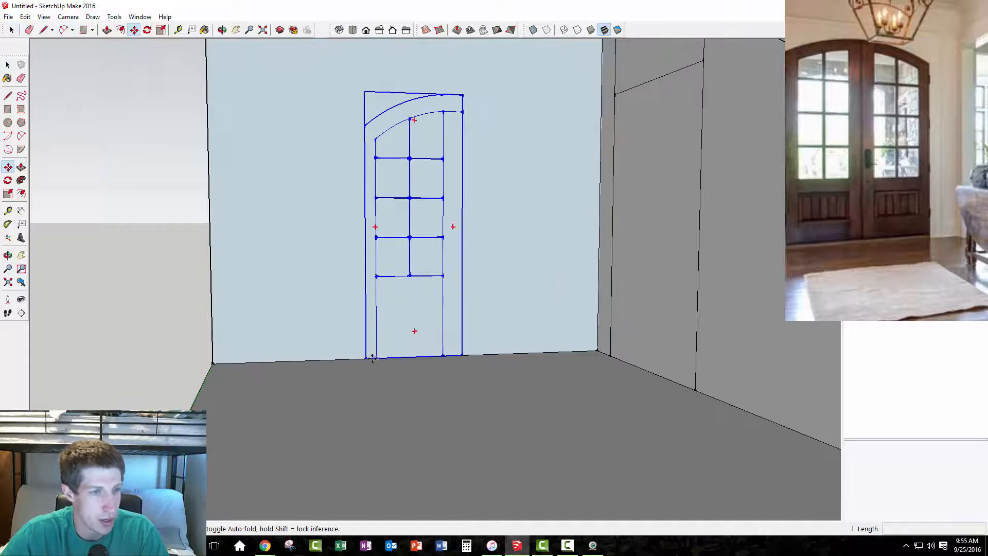
{"action": "key", "text": "ctrl"}
{"action": "left_click", "coordinate": [366, 358]}
{"action": "left_click", "coordinate": [477, 342]}
{"action": "key", "text": "s"}
{"action": "left_click_drag", "start_coordinate": [477, 226], "coordinate": [562, 228], "text": "ctrl"}
{"action": "scroll", "coordinate": [474, 354], "scroll_direction": "up", "scroll_amount": 3}
Step: Move the mirrored door leaf 5 5/8" from its bottom corner so it butts against the original leaf
{"action": "key", "text": "space"}
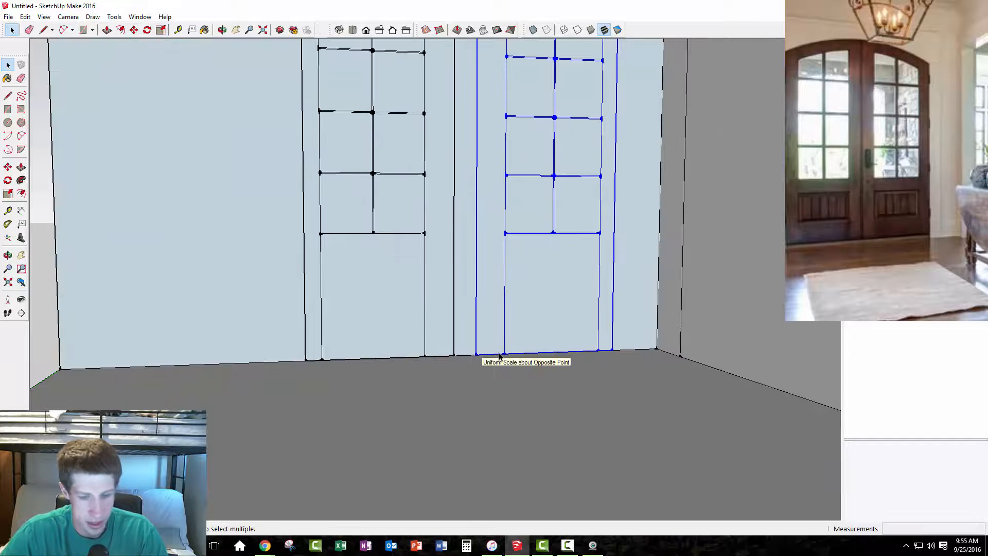
{"action": "key", "text": "m"}
{"action": "left_click", "coordinate": [476, 355]}
{"action": "left_click", "coordinate": [454, 355]}
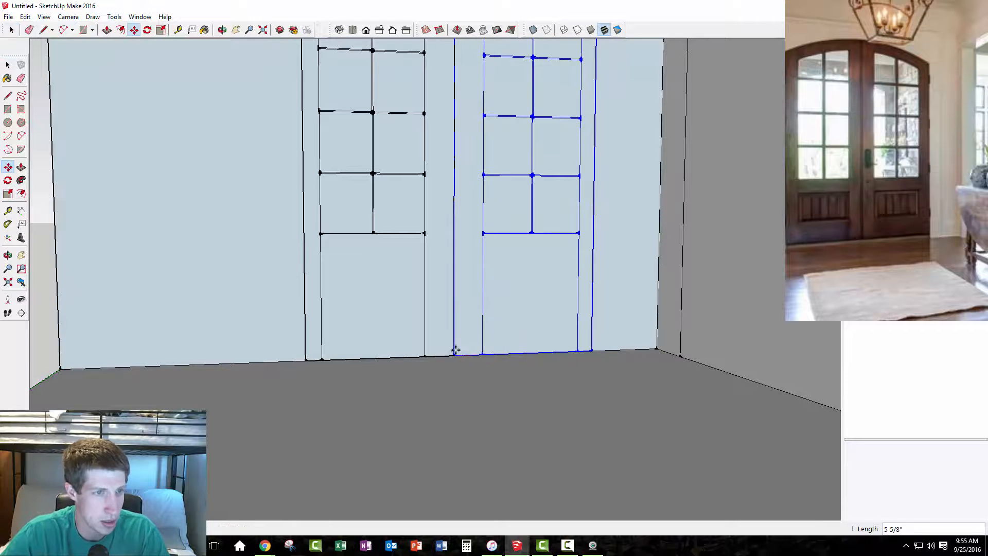
{"action": "key", "text": "space"}
{"action": "scroll", "coordinate": [454, 352], "scroll_direction": "down", "scroll_amount": 3}
{"action": "double_click", "coordinate": [422, 320]}
{"action": "key", "text": "p"}
{"action": "left_click", "coordinate": [422, 322]}
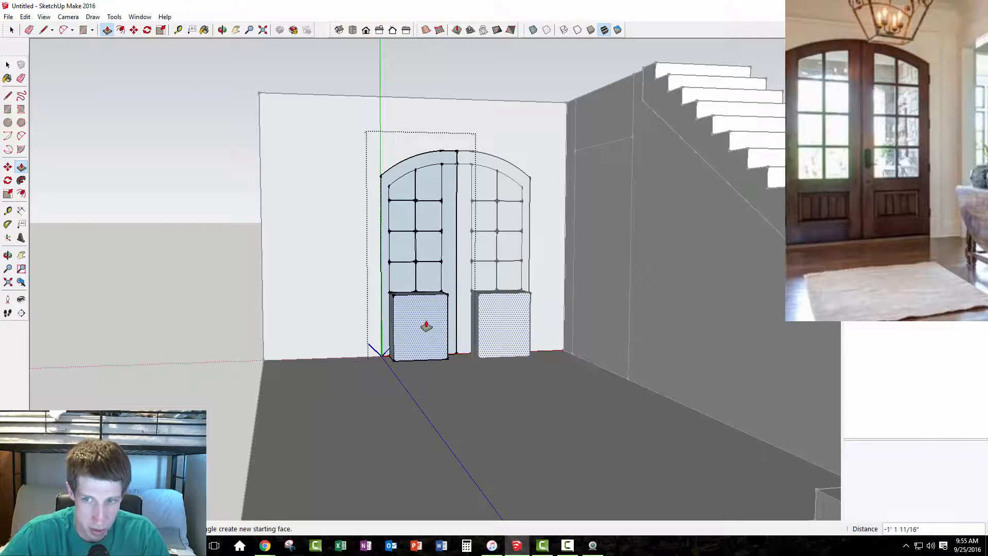
{"action": "key", "text": "space"}
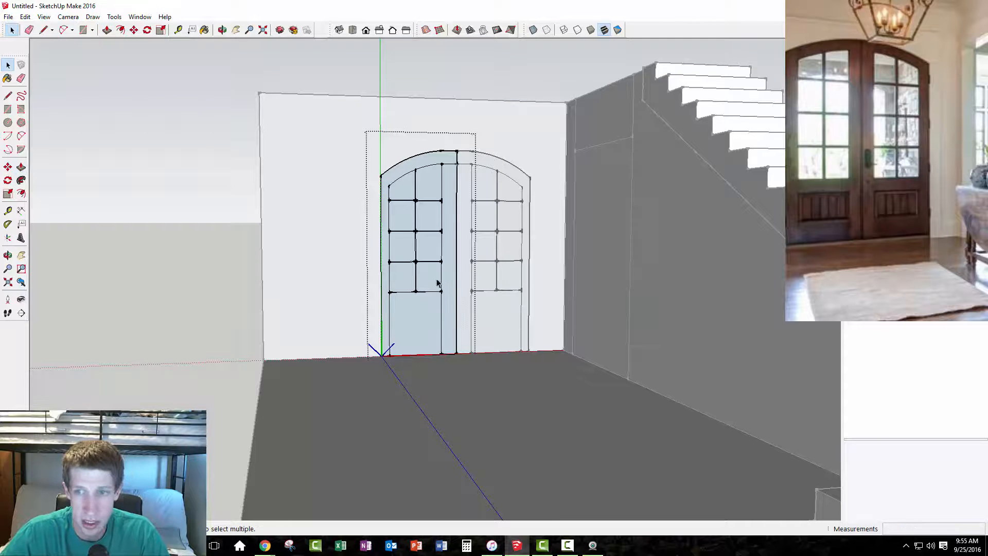
{"action": "scroll", "coordinate": [394, 299], "scroll_direction": "up", "scroll_amount": 3}
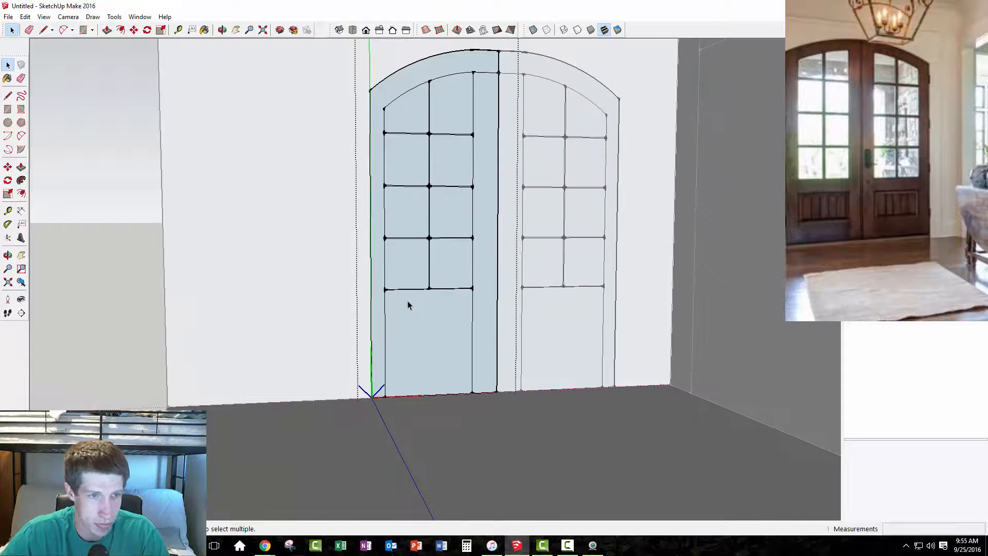
{"action": "scroll", "coordinate": [412, 311], "scroll_direction": "up", "scroll_amount": 2}
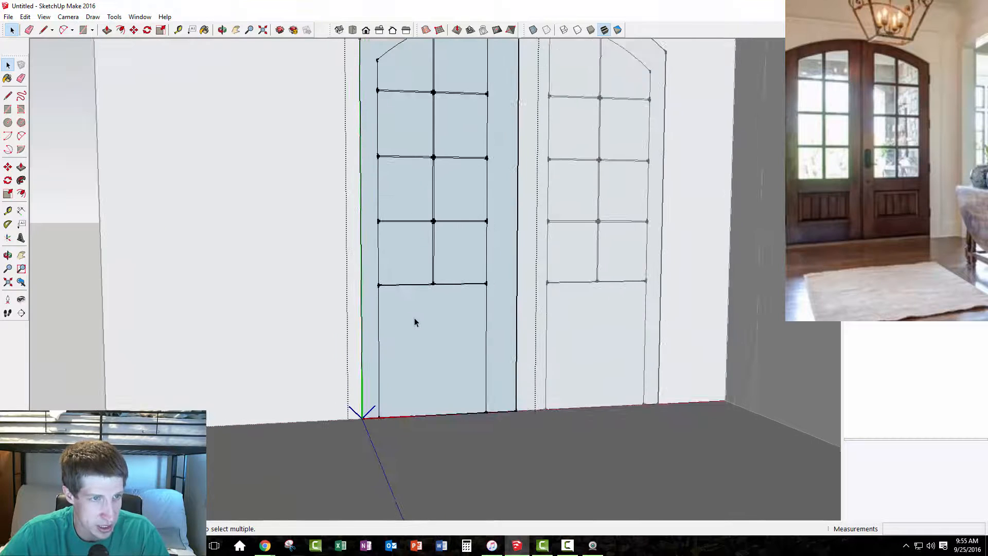
{"action": "scroll", "coordinate": [416, 336], "scroll_direction": "down", "scroll_amount": 5}
{"action": "scroll", "coordinate": [442, 202], "scroll_direction": "up", "scroll_amount": 4}
{"action": "scroll", "coordinate": [67, 206], "scroll_direction": "down", "scroll_amount": 3}
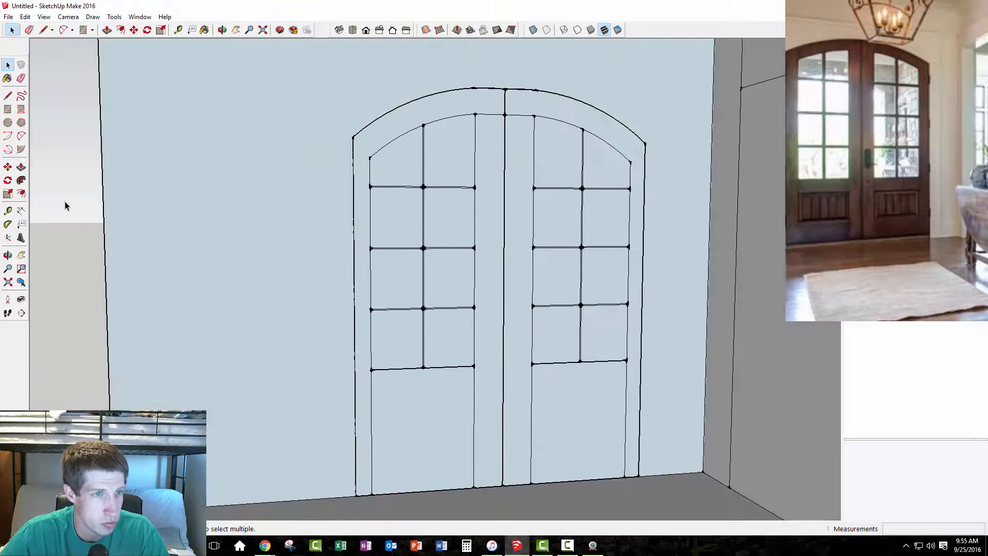
{"action": "scroll", "coordinate": [307, 261], "scroll_direction": "down", "scroll_amount": 3}
{"action": "scroll", "coordinate": [304, 214], "scroll_direction": "down", "scroll_amount": 2}
{"action": "scroll", "coordinate": [339, 256], "scroll_direction": "up", "scroll_amount": 5}
Step: Open the original door leaf component for editing and erase the short edge crossing its inner stile beside the inner arch
{"action": "double_click", "coordinate": [347, 229]}
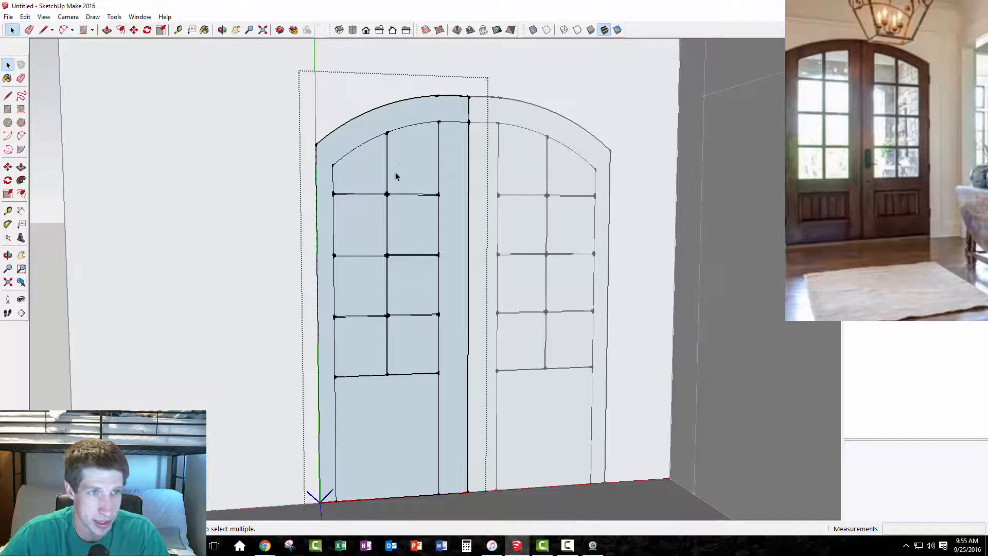
{"action": "left_click", "coordinate": [368, 168]}
{"action": "left_click", "coordinate": [366, 131]}
{"action": "key", "text": "e"}
{"action": "left_click", "coordinate": [455, 122]}
{"action": "key", "text": "space"}
{"action": "scroll", "coordinate": [459, 140], "scroll_direction": "down", "scroll_amount": 3}
{"action": "scroll", "coordinate": [438, 298], "scroll_direction": "up", "scroll_amount": 2}
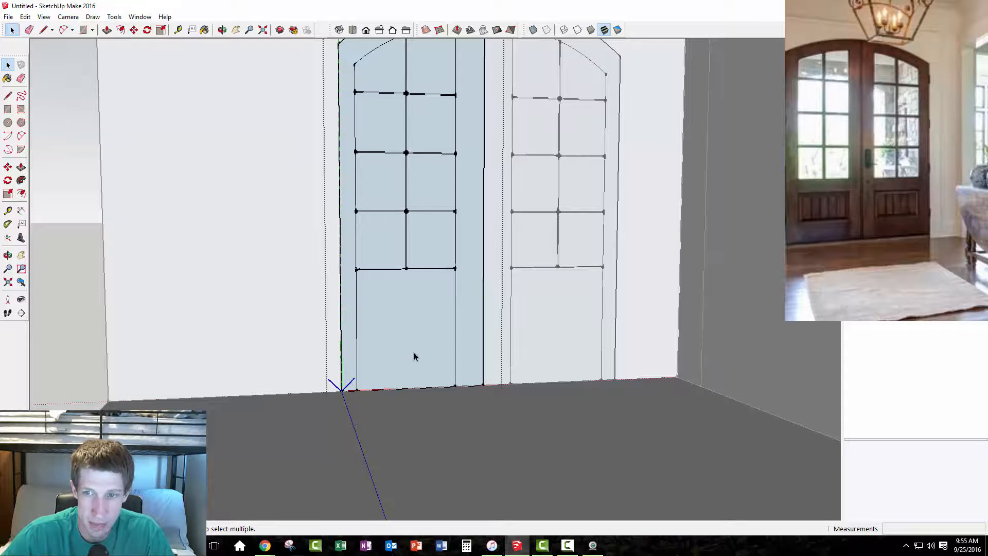
{"action": "key", "text": "l"}
{"action": "left_click", "coordinate": [356, 389]}
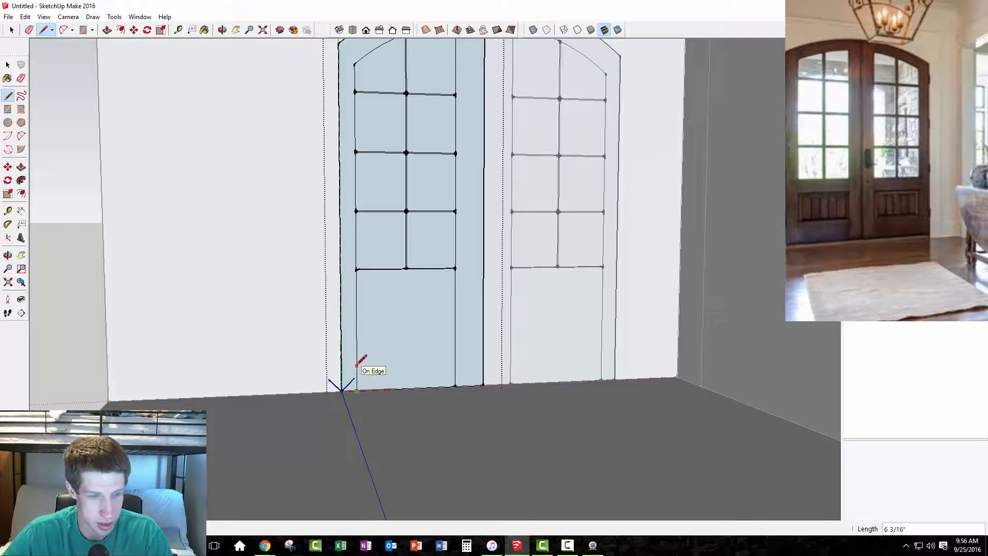
{"action": "key", "text": "space"}
Step: Bring up the reference photo in the browser and compare its lower door panels with the modelled leaf's lower panel
{"action": "scroll", "coordinate": [362, 283], "scroll_direction": "up", "scroll_amount": 5}
{"action": "key", "text": "alt+Tab"}
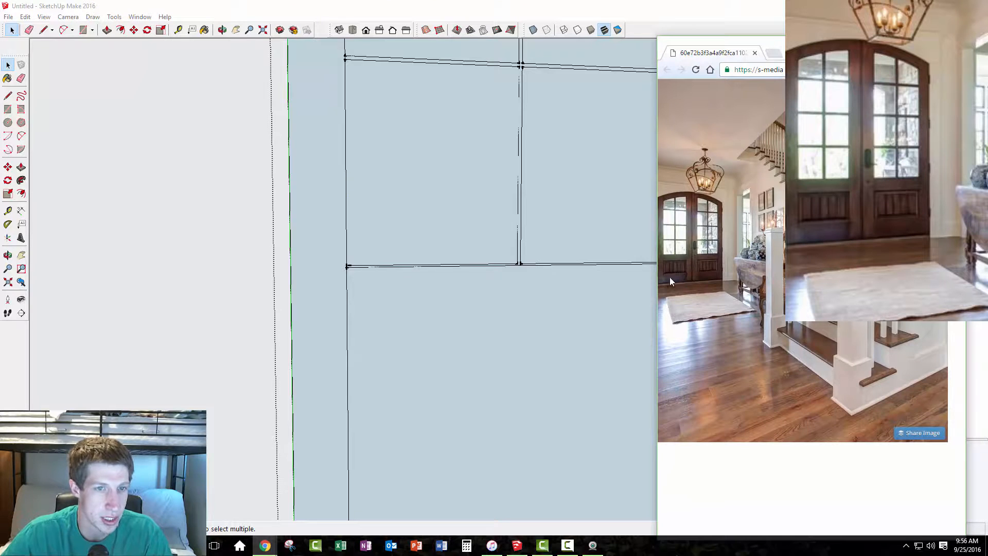
{"action": "mouse_move", "coordinate": [436, 270]}
{"action": "middle_mouse_down", "text": "shift"}
{"action": "mouse_move", "coordinate": [340, 261]}
{"action": "mouse_move", "coordinate": [226, 277]}
{"action": "middle_mouse_up", "text": "shift"}
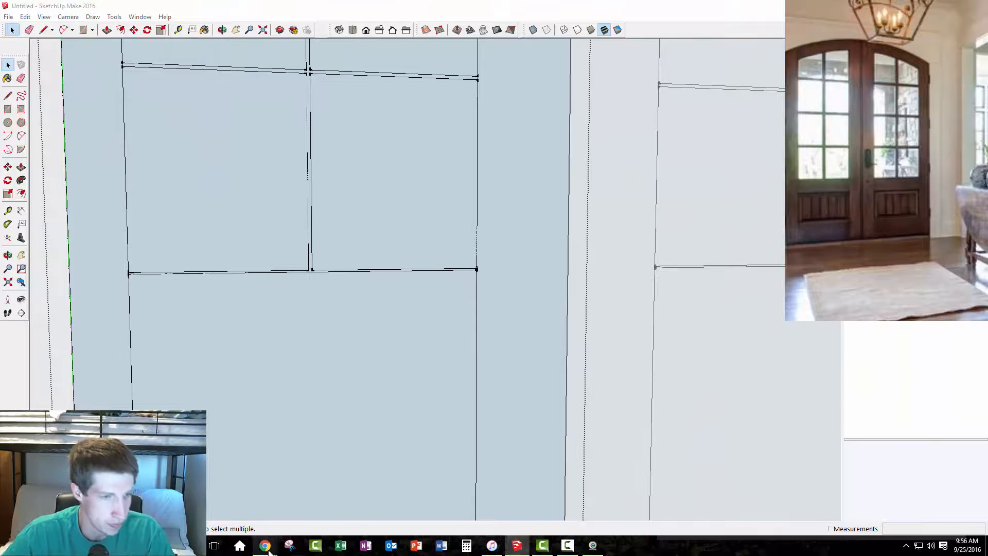
{"action": "mouse_move", "coordinate": [264, 546]}
{"action": "left_click", "coordinate": [308, 504]}
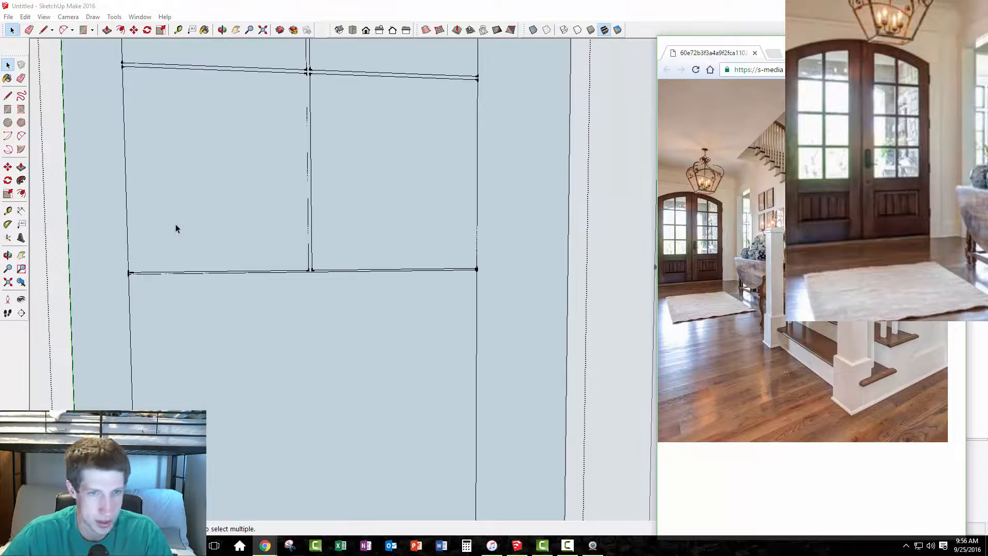
{"action": "left_click", "coordinate": [283, 340]}
{"action": "left_click", "coordinate": [314, 326]}
{"action": "scroll", "coordinate": [357, 256], "scroll_direction": "down", "scroll_amount": 2}
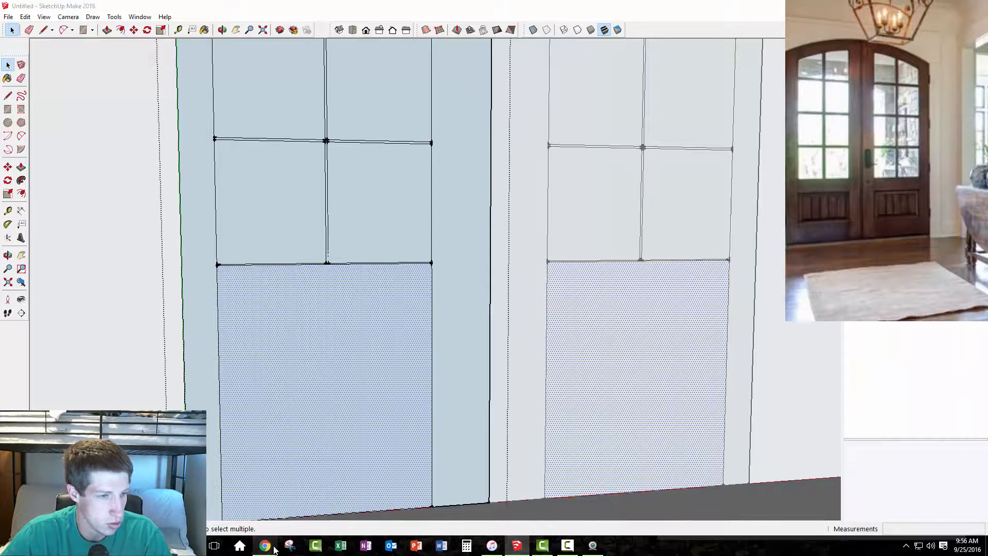
{"action": "left_click", "coordinate": [312, 496]}
{"action": "left_click_drag", "start_coordinate": [849, 45], "coordinate": [987, 46]}
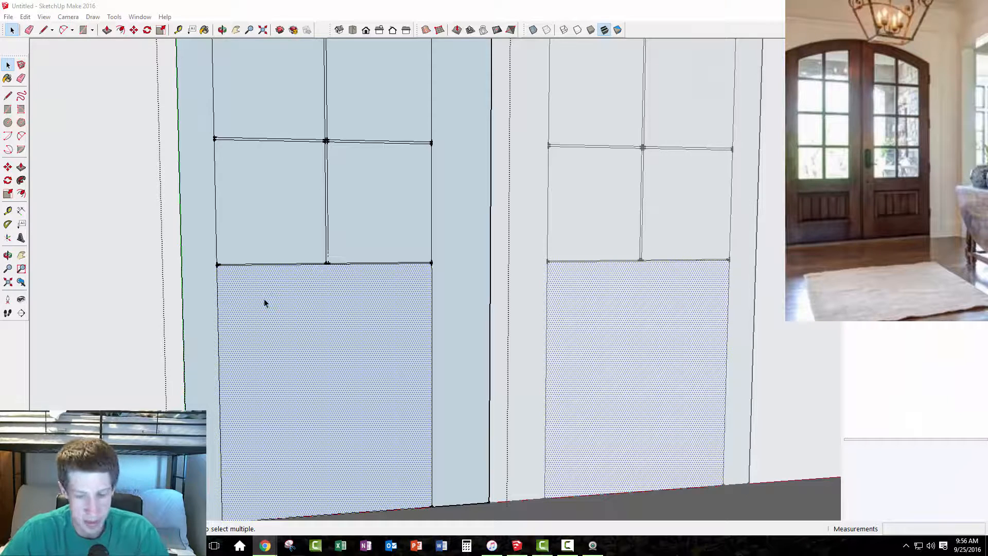
Step: Draw a horizontal line about 2' 7/8" long across the lower door panel, a short distance below the glass panes
{"action": "key", "text": "l"}
{"action": "left_click", "coordinate": [218, 264]}
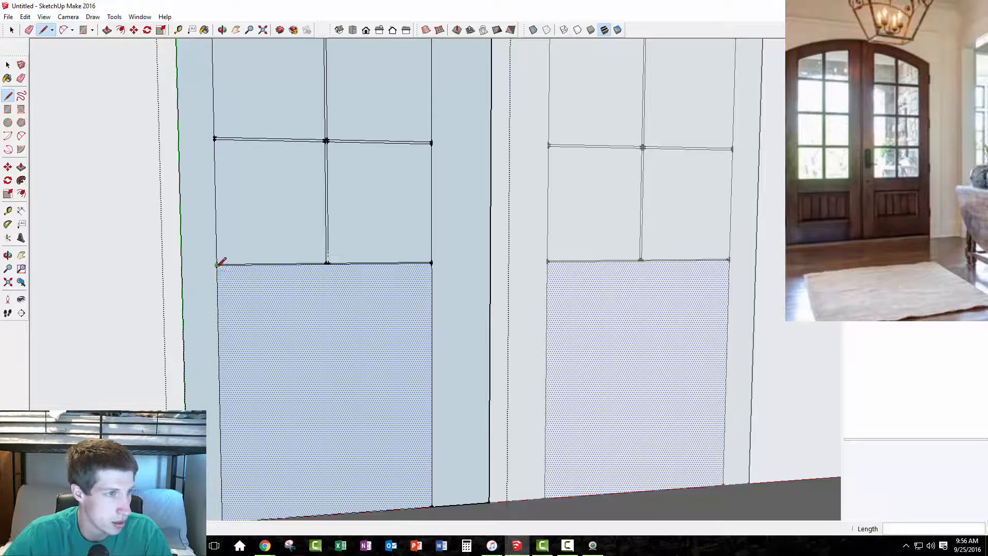
{"action": "left_click", "coordinate": [219, 317]}
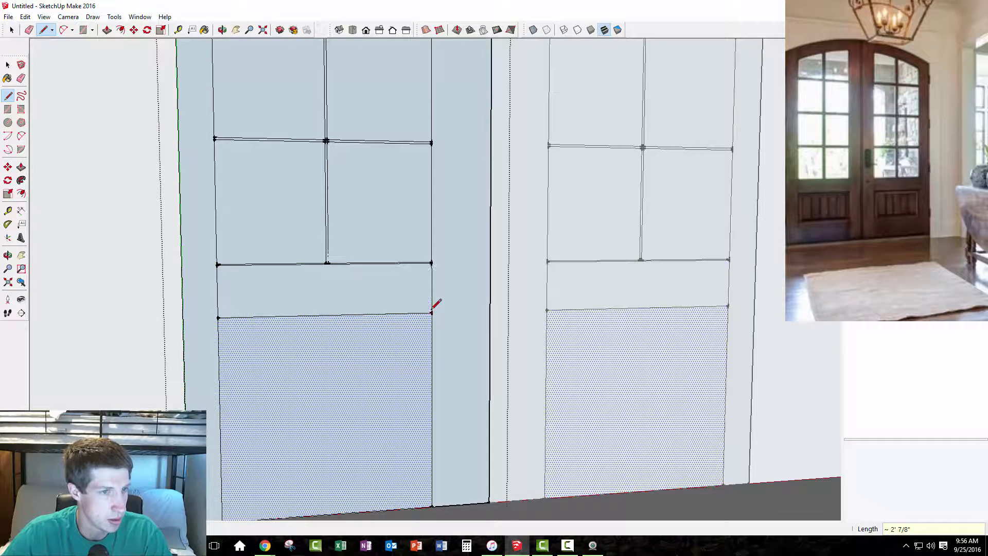
{"action": "left_click", "coordinate": [431, 312]}
Step: Draw a second horizontal line across the lower door panel above the floor to separate the bottom rail
{"action": "scroll", "coordinate": [438, 288], "scroll_direction": "down", "scroll_amount": 3}
{"action": "scroll", "coordinate": [324, 404], "scroll_direction": "down", "scroll_amount": 2}
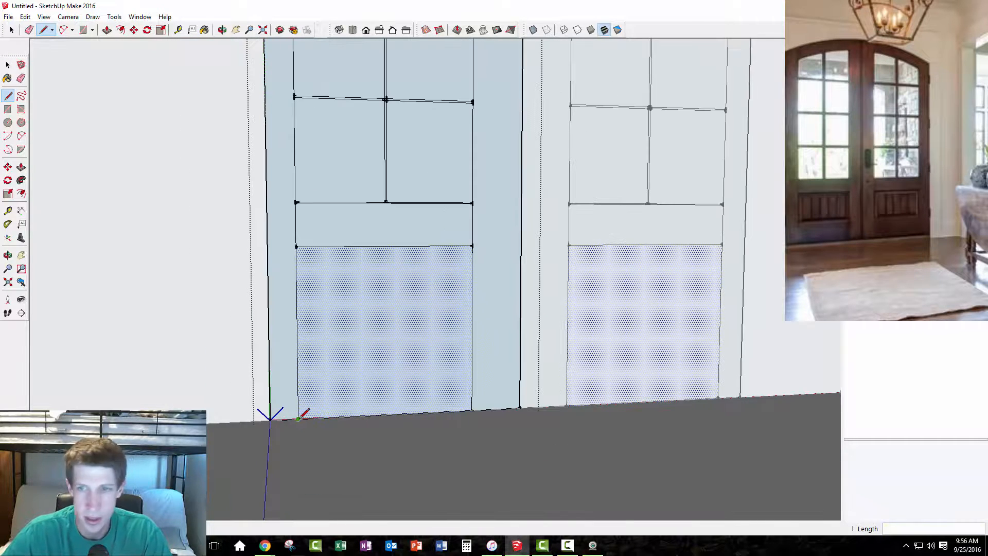
{"action": "key", "text": "Return"}
{"action": "left_click", "coordinate": [472, 356]}
{"action": "key", "text": "space"}
{"action": "mouse_move", "coordinate": [400, 404]}
{"action": "middle_mouse_down"}
{"action": "mouse_move", "coordinate": [397, 393]}
{"action": "mouse_move", "coordinate": [485, 399]}
{"action": "mouse_move", "coordinate": [403, 399]}
{"action": "middle_mouse_up"}
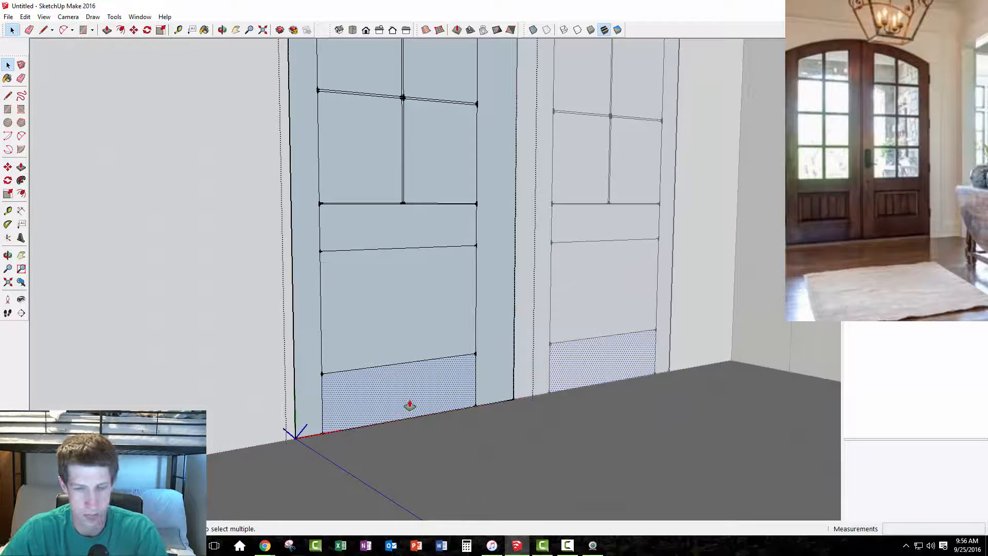
{"action": "key", "text": "p"}
{"action": "left_click", "coordinate": [397, 406]}
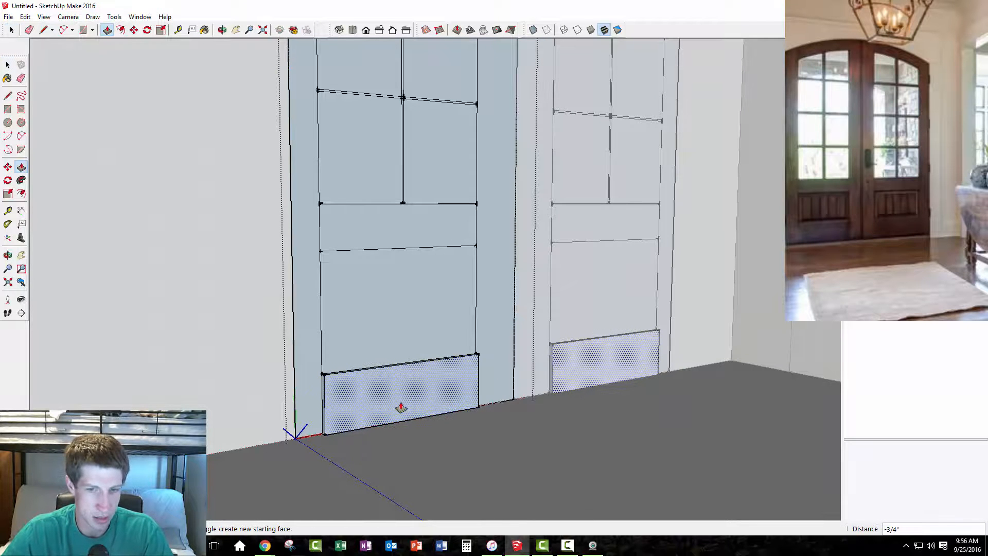
{"action": "left_click", "coordinate": [400, 406]}
{"action": "key", "text": "space"}
Step: Select all the geometry of the open door leaf and reverse its faces
{"action": "middle_click_drag", "start_coordinate": [392, 397], "coordinate": [274, 45]}
{"action": "left_click_drag", "start_coordinate": [274, 45], "coordinate": [417, 336]}
{"action": "right_click", "coordinate": [349, 292]}
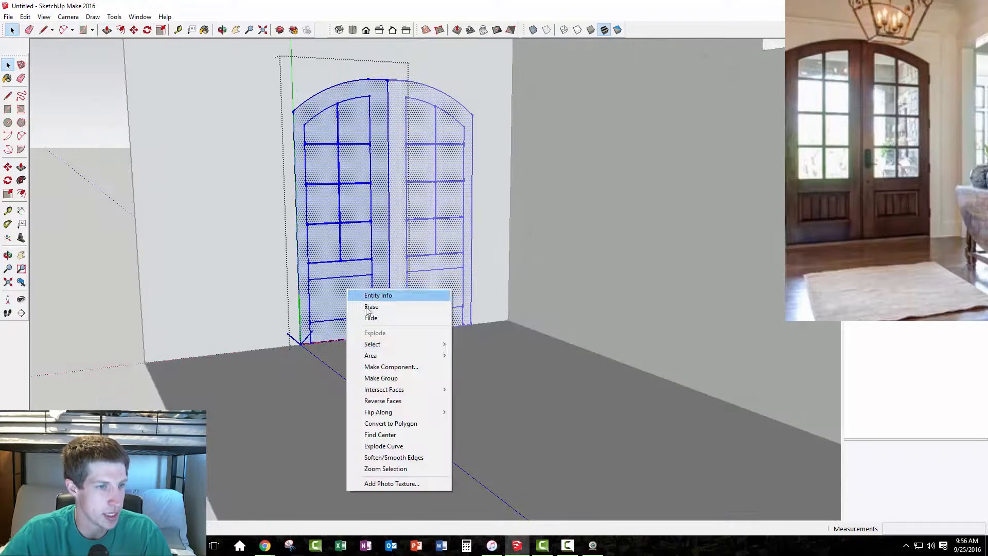
{"action": "left_click", "coordinate": [391, 400]}
{"action": "scroll", "coordinate": [338, 297], "scroll_direction": "up", "scroll_amount": 4}
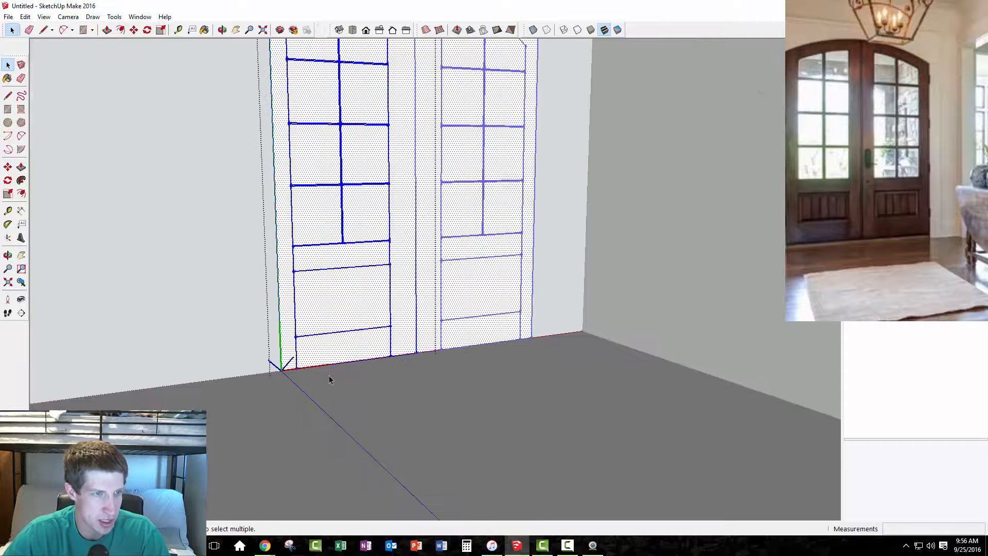
{"action": "middle_click_drag", "start_coordinate": [350, 305], "coordinate": [397, 380], "text": "shift"}
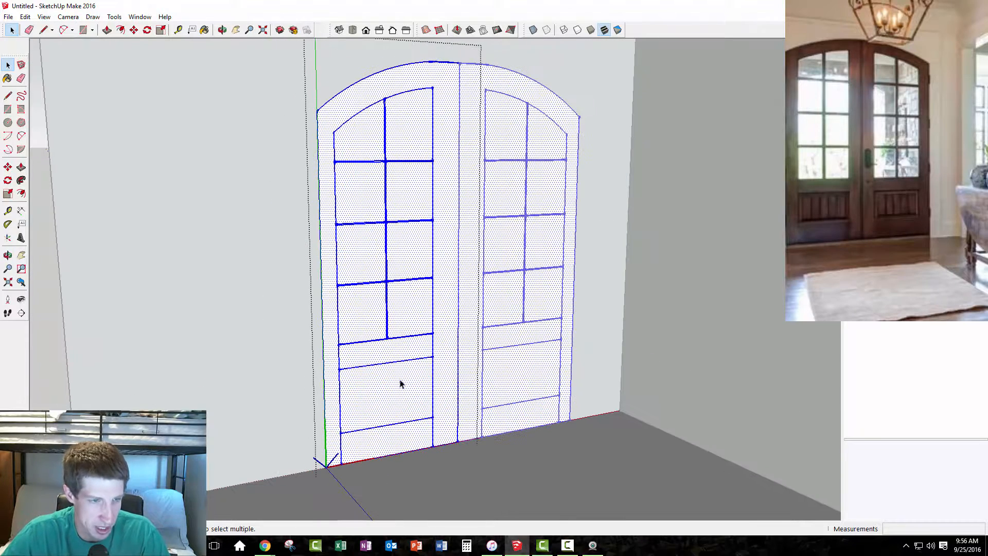
Step: Push/Pull the bottom rail of the door leaf outward by 1 1/2"
{"action": "left_click", "coordinate": [396, 431]}
{"action": "middle_click_drag", "start_coordinate": [376, 429], "coordinate": [510, 319]}
{"action": "middle_click_drag", "start_coordinate": [493, 382], "coordinate": [312, 346]}
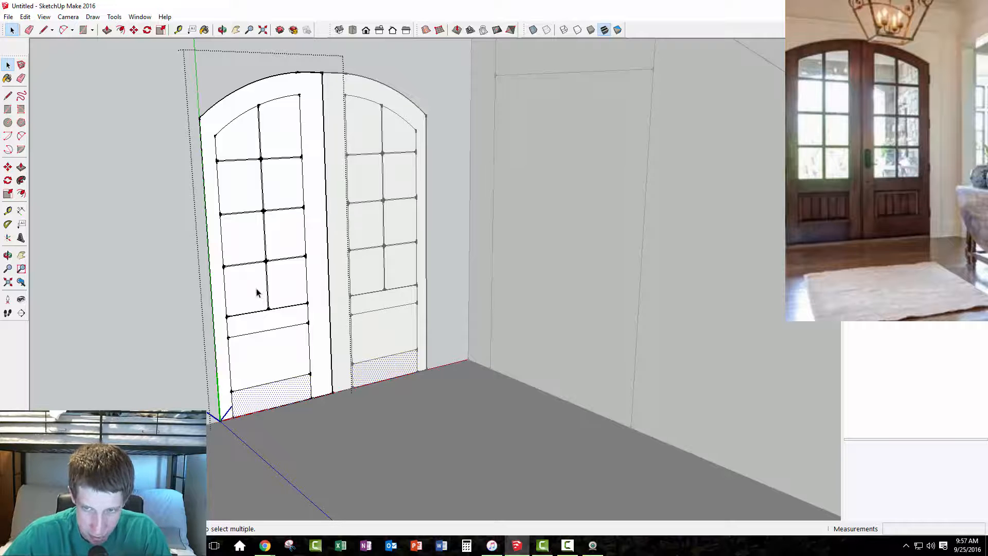
{"action": "scroll", "coordinate": [238, 390], "scroll_direction": "up", "scroll_amount": 3}
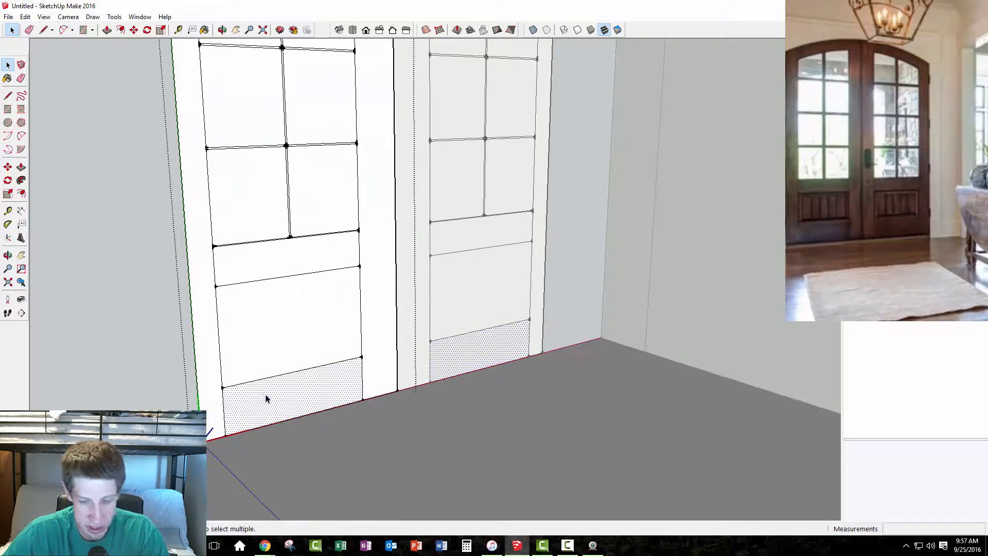
{"action": "key", "text": "p"}
{"action": "left_click", "coordinate": [262, 411]}
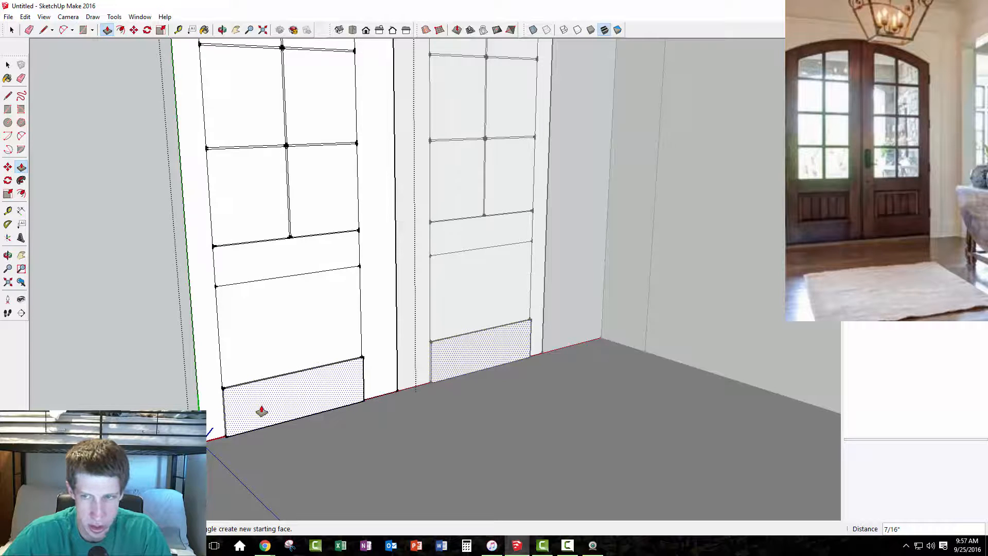
{"action": "type", "text": "1"}
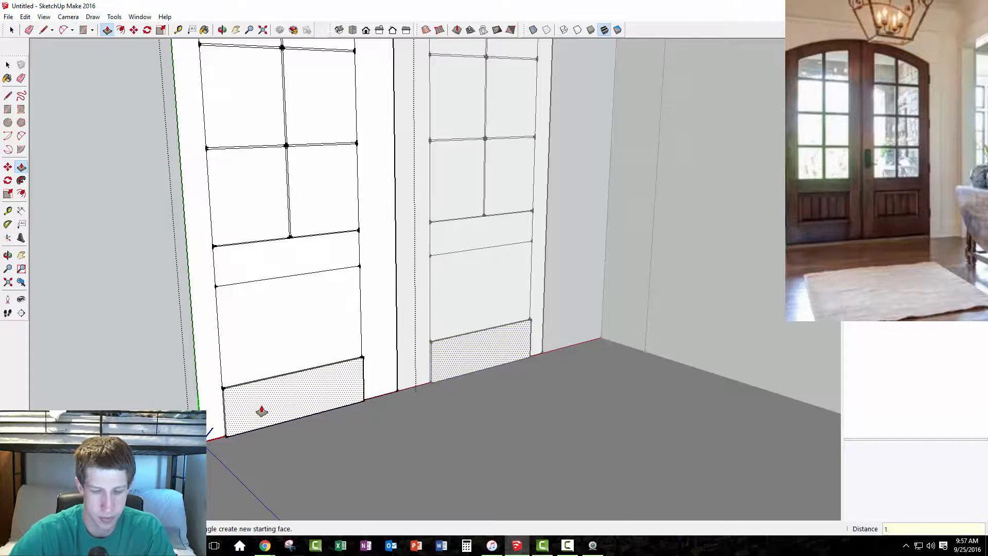
{"action": "key", "text": "Return"}
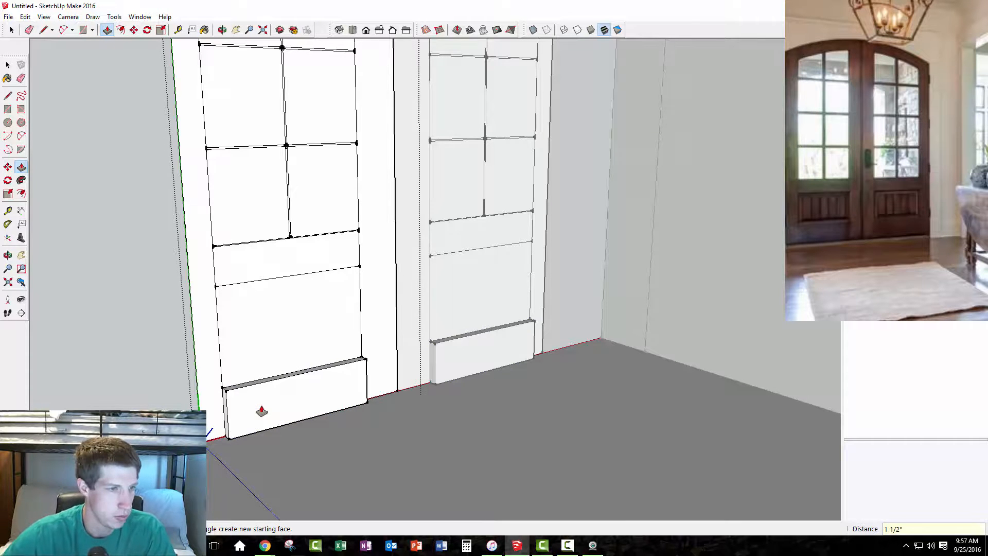
Step: Extrude the door leaf's outer arched frame and the rail below the glass panes by the same 1 1/2"
{"action": "double_click", "coordinate": [213, 383]}
{"action": "double_click", "coordinate": [307, 269]}
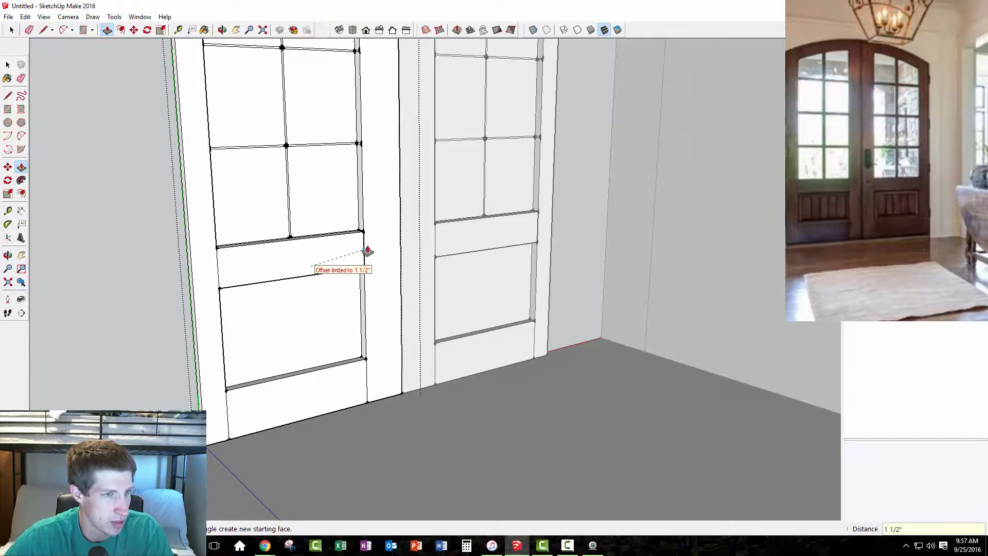
{"action": "scroll", "coordinate": [383, 277], "scroll_direction": "down", "scroll_amount": 4}
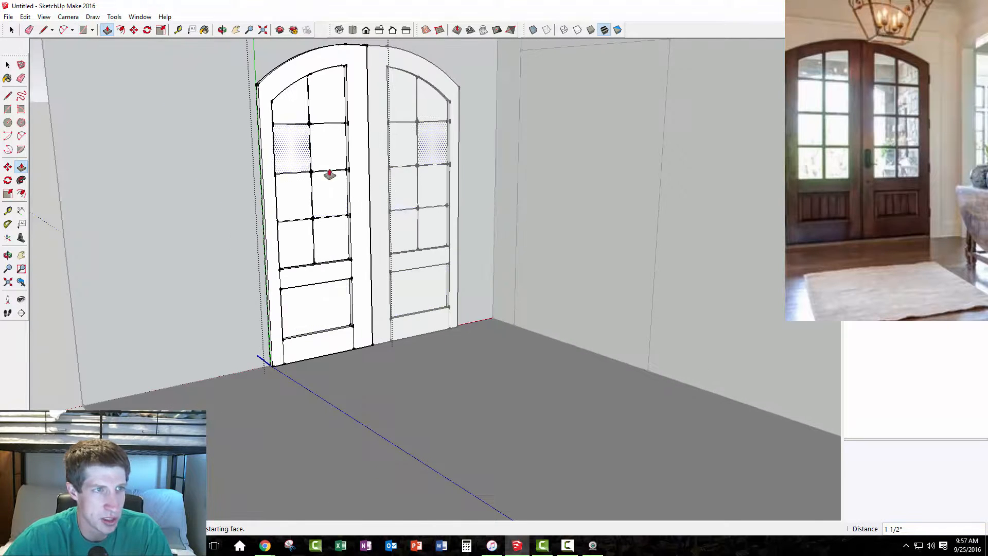
{"action": "scroll", "coordinate": [366, 152], "scroll_direction": "up", "scroll_amount": 3}
{"action": "scroll", "coordinate": [335, 170], "scroll_direction": "up", "scroll_amount": 2}
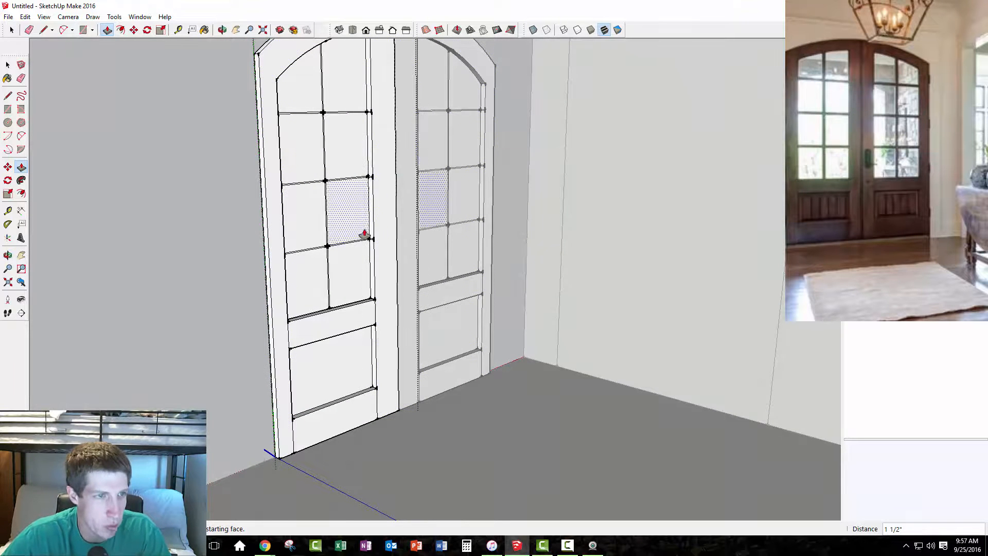
Step: Draw two short lines extending the middle vertical muntin's edges down to the ledge below the panes
{"action": "scroll", "coordinate": [347, 190], "scroll_direction": "up", "scroll_amount": 3}
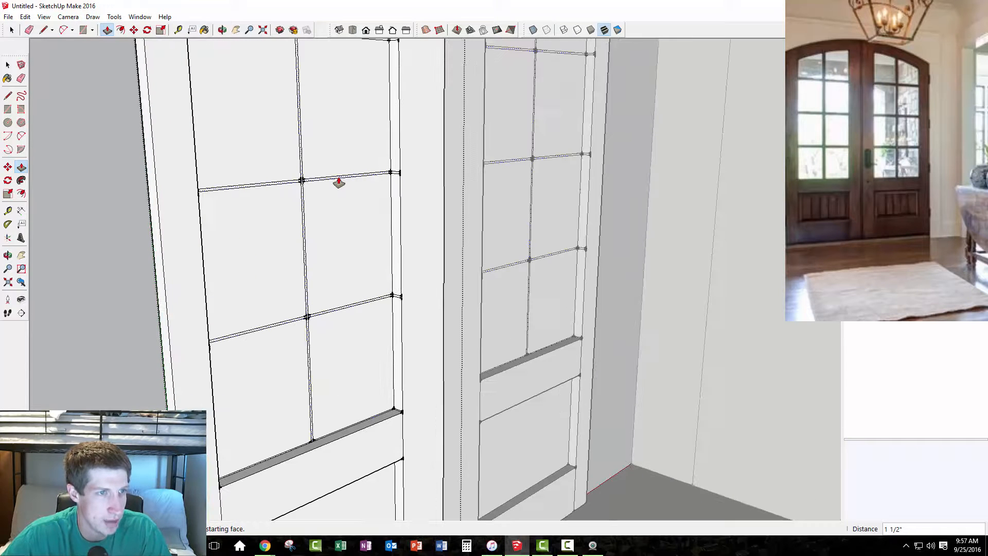
{"action": "scroll", "coordinate": [353, 276], "scroll_direction": "down", "scroll_amount": 3}
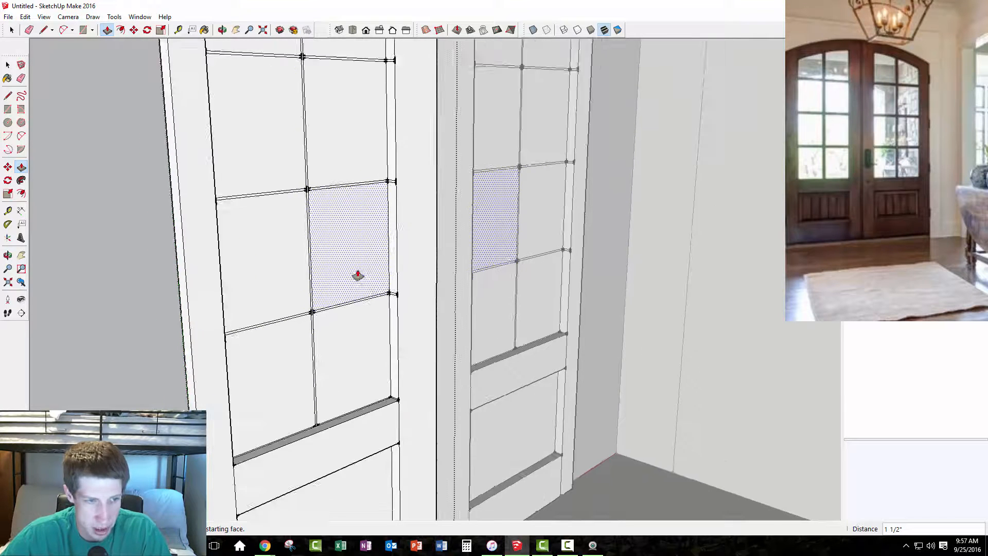
{"action": "scroll", "coordinate": [348, 289], "scroll_direction": "up", "scroll_amount": 3}
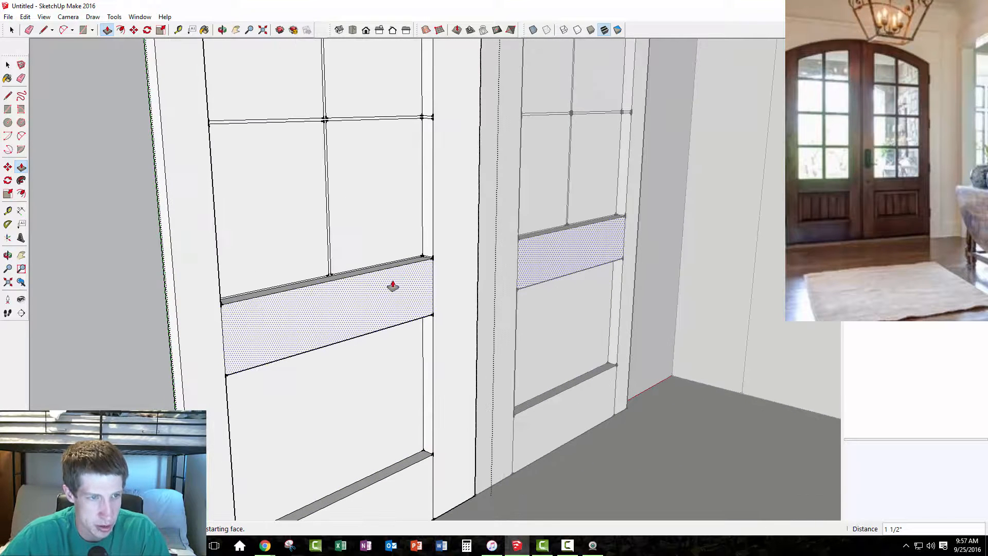
{"action": "scroll", "coordinate": [375, 286], "scroll_direction": "up", "scroll_amount": 2}
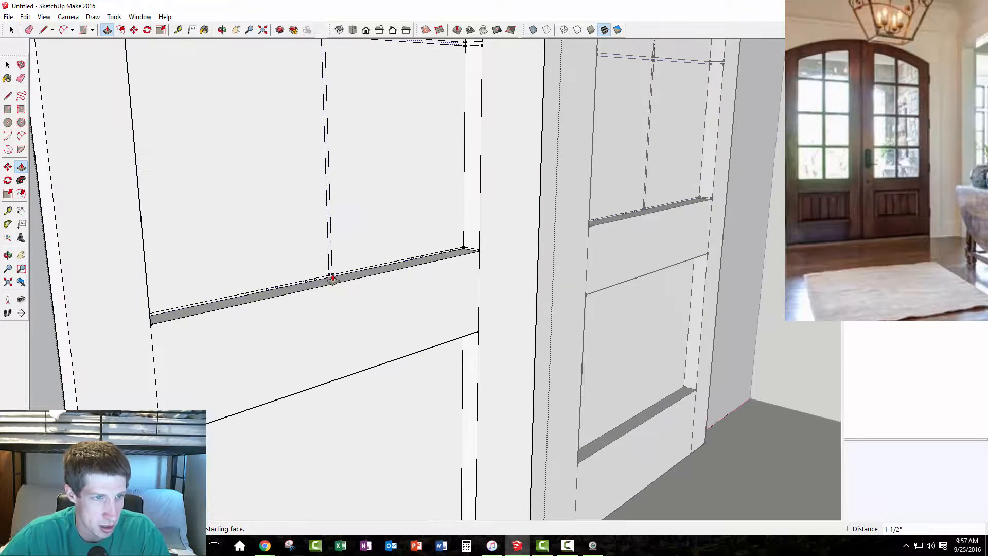
{"action": "scroll", "coordinate": [355, 278], "scroll_direction": "up", "scroll_amount": 2}
{"action": "key", "text": "space"}
{"action": "scroll", "coordinate": [337, 273], "scroll_direction": "up", "scroll_amount": 1}
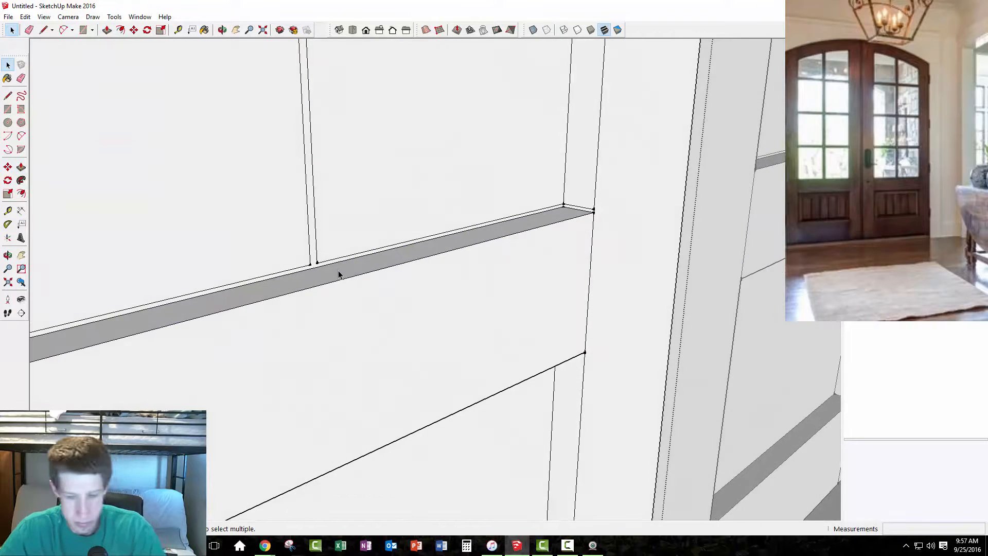
{"action": "key", "text": "l"}
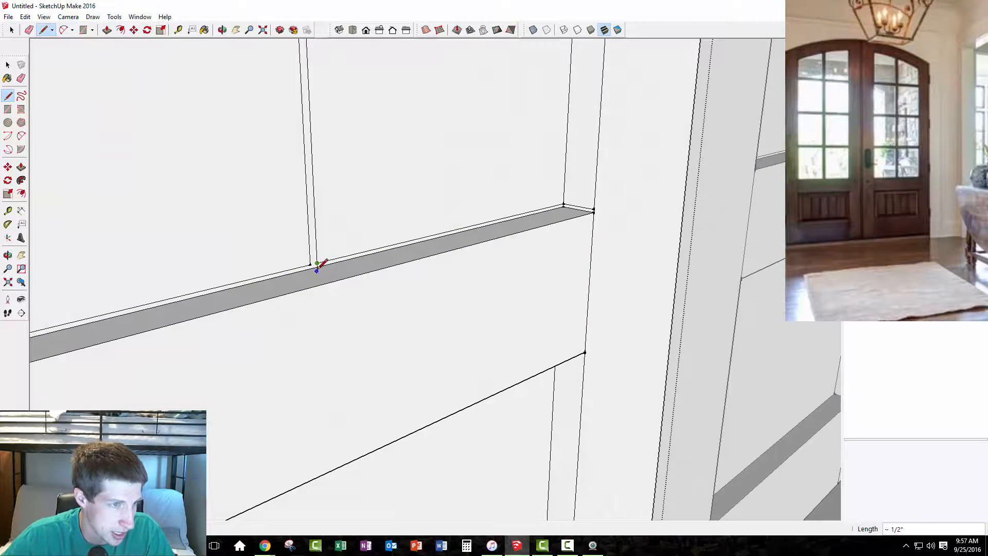
{"action": "scroll", "coordinate": [317, 268], "scroll_direction": "up", "scroll_amount": 2}
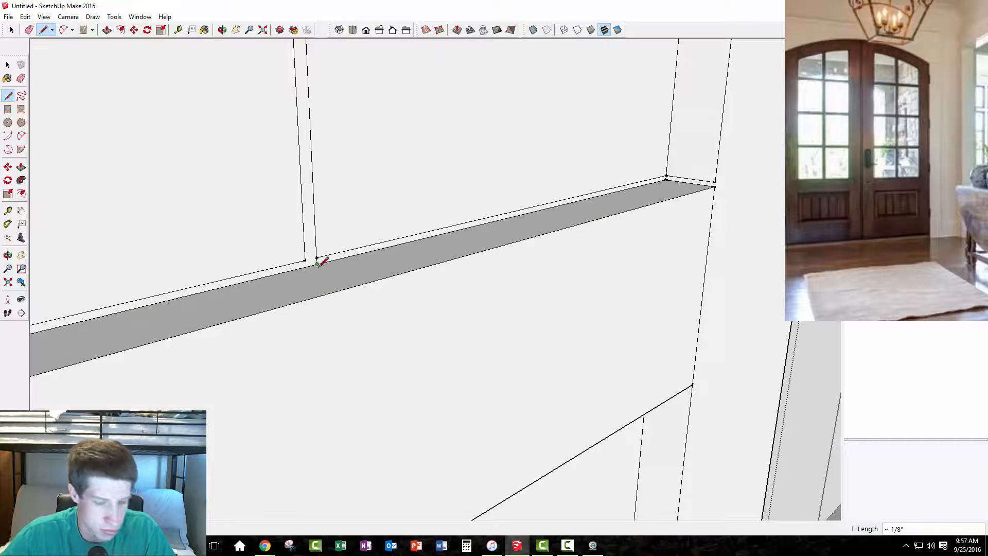
{"action": "scroll", "coordinate": [318, 264], "scroll_direction": "up", "scroll_amount": 2}
{"action": "left_click", "coordinate": [303, 260]}
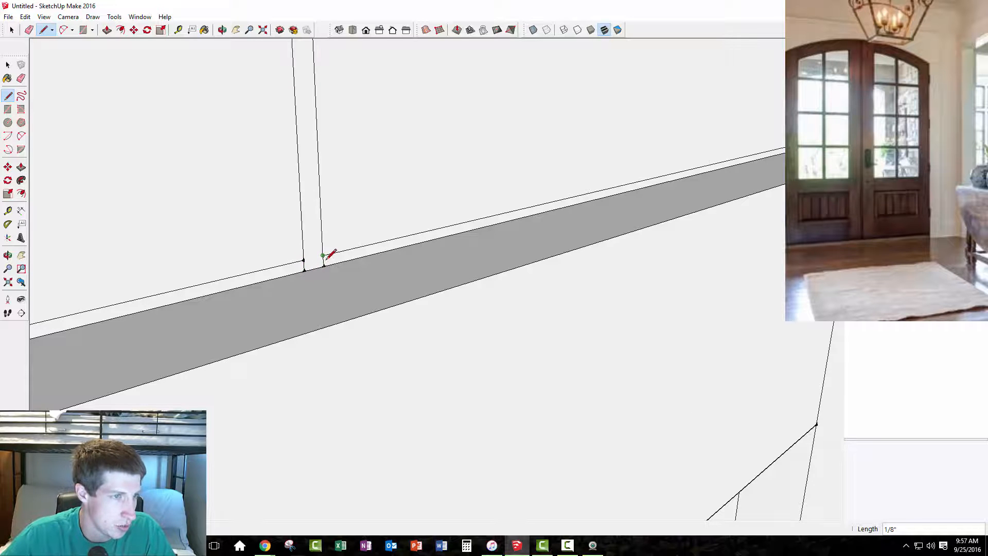
{"action": "left_click", "coordinate": [324, 264]}
Step: Erase the leftover thin edge along the bottom of the panes beside the vertical muntin
{"action": "scroll", "coordinate": [323, 264], "scroll_direction": "down", "scroll_amount": 3}
{"action": "key", "text": "e"}
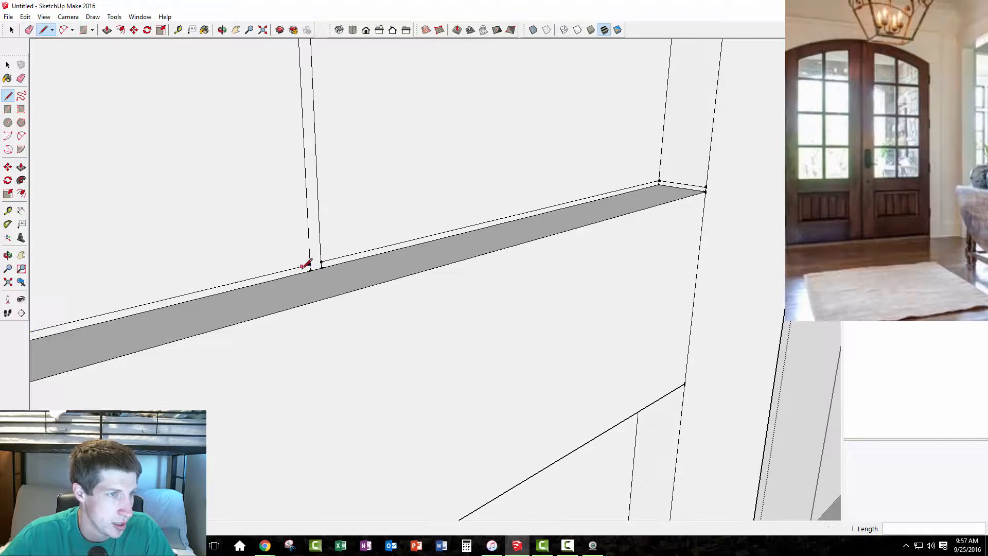
{"action": "left_click", "coordinate": [333, 258]}
{"action": "scroll", "coordinate": [349, 270], "scroll_direction": "down", "scroll_amount": 7}
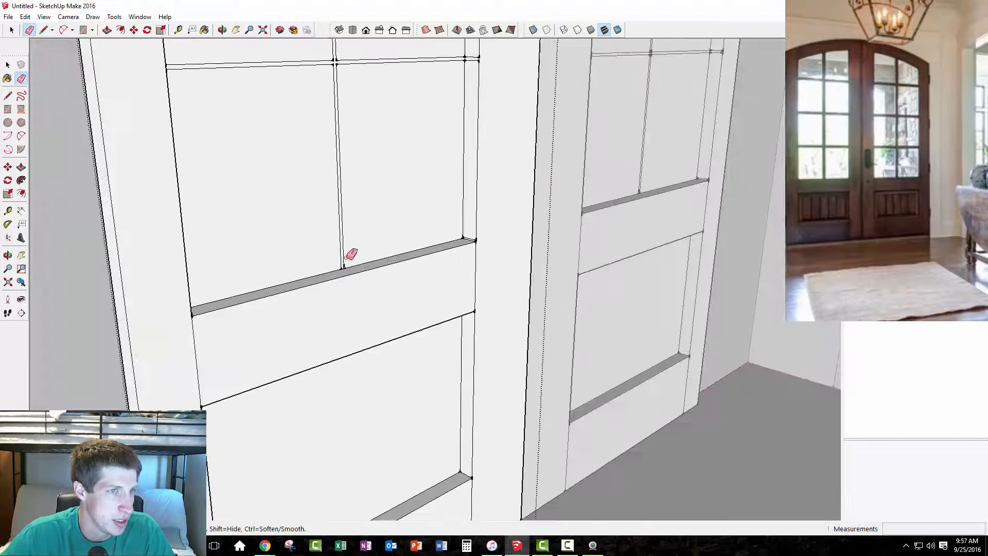
Step: Push/Pull the muntin grid face by 1/4"
{"action": "scroll", "coordinate": [330, 133], "scroll_direction": "up", "scroll_amount": 3}
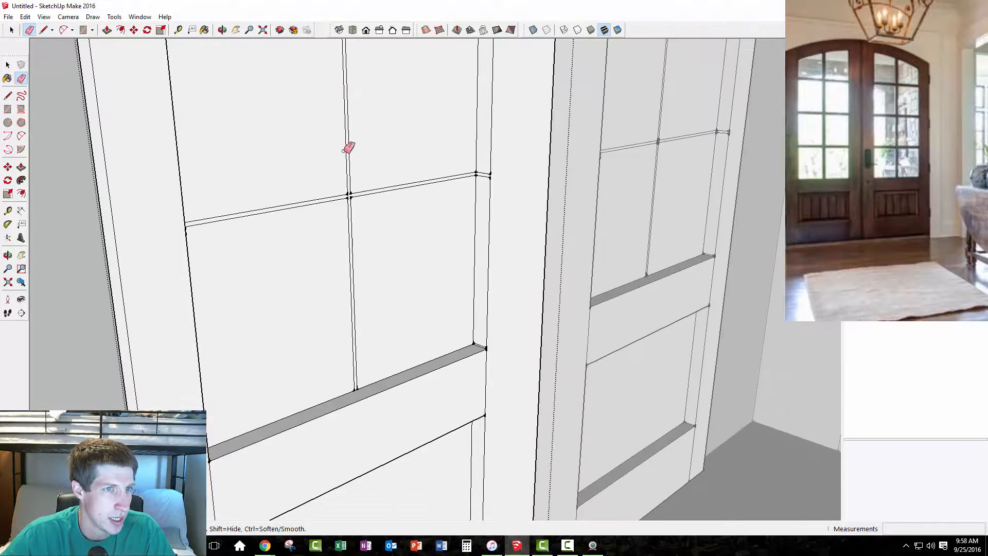
{"action": "scroll", "coordinate": [346, 149], "scroll_direction": "up", "scroll_amount": 3}
{"action": "key", "text": "p"}
{"action": "left_click", "coordinate": [354, 203]}
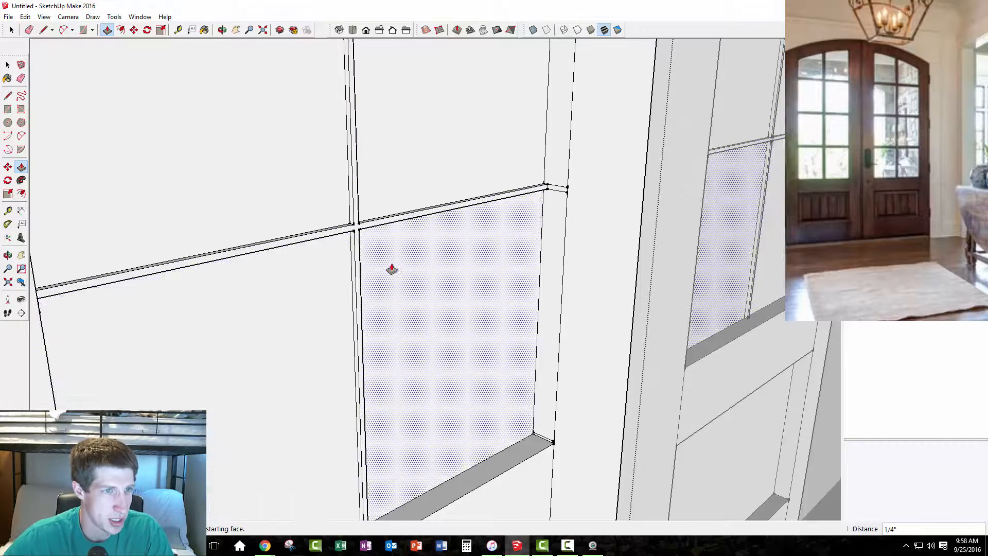
{"action": "scroll", "coordinate": [402, 256], "scroll_direction": "down", "scroll_amount": 5}
{"action": "key", "text": "space"}
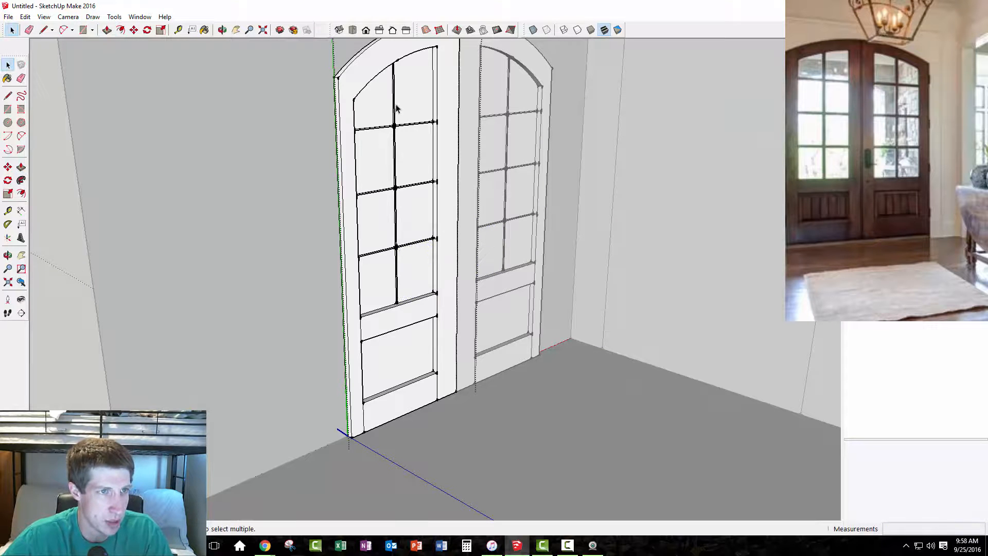
Step: Divide the back lower edge of the door's recessed bottom panel into five equal segments
{"action": "middle_click_drag", "start_coordinate": [451, 274], "coordinate": [429, 232]}
{"action": "scroll", "coordinate": [598, 306], "scroll_direction": "down", "scroll_amount": 2}
{"action": "scroll", "coordinate": [434, 351], "scroll_direction": "up", "scroll_amount": 5}
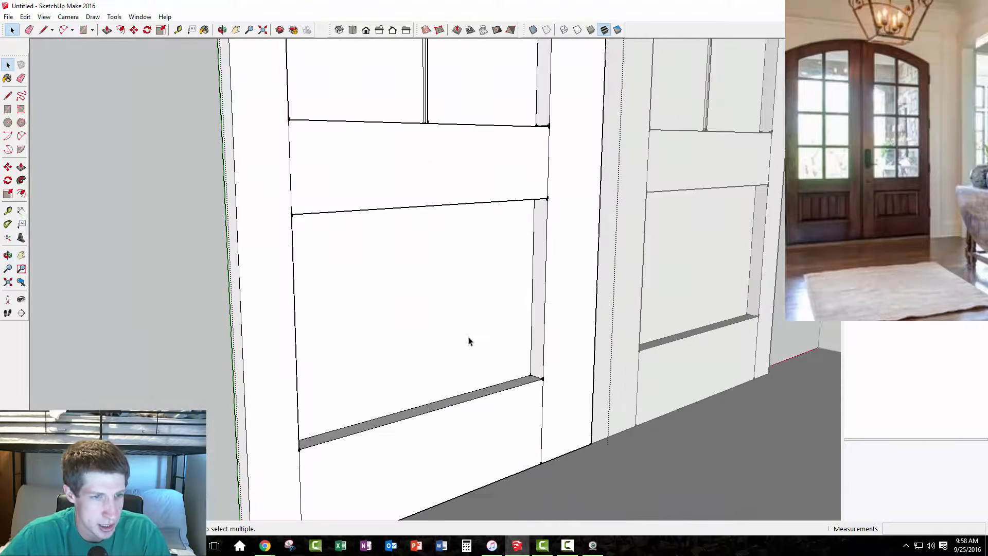
{"action": "left_click", "coordinate": [483, 387]}
{"action": "right_click", "coordinate": [482, 386]}
{"action": "left_click", "coordinate": [515, 455]}
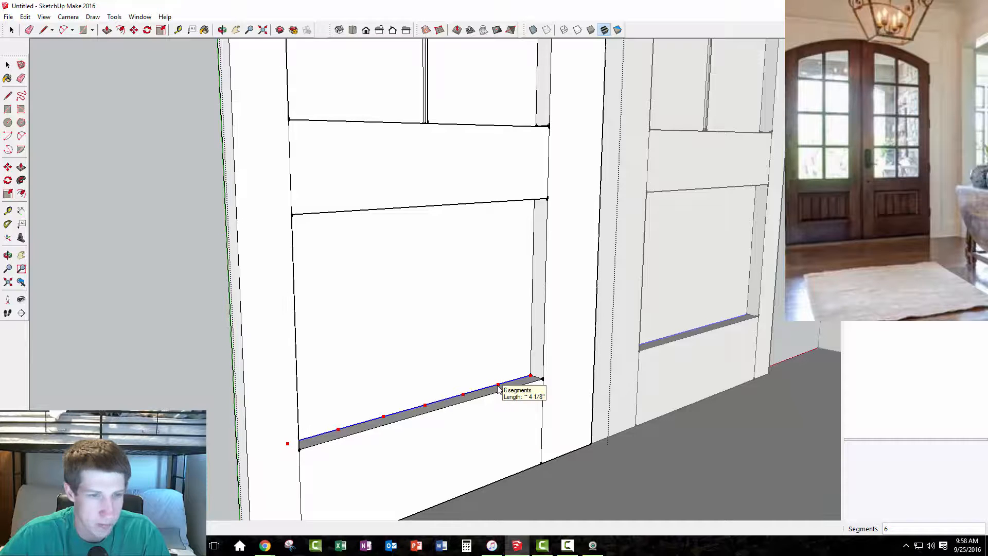
{"action": "left_click", "coordinate": [492, 390]}
{"action": "key", "text": "space"}
Step: Draw a vertical line from the division point nearest the center stile to the upper edge of the bottom panel
{"action": "middle_click_drag", "start_coordinate": [522, 401], "coordinate": [460, 154]}
{"action": "key", "text": "l"}
{"action": "left_click", "coordinate": [469, 383]}
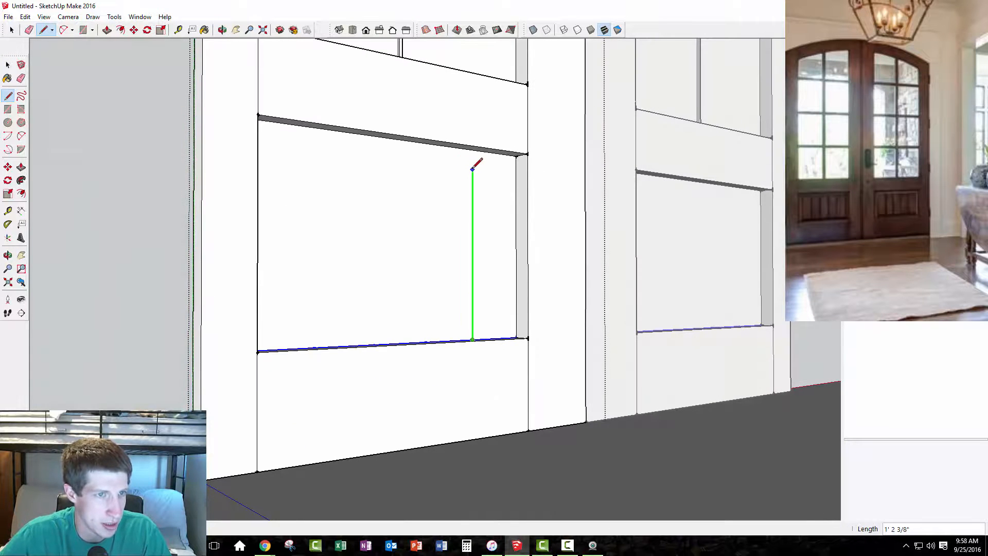
{"action": "left_click", "coordinate": [472, 149]}
{"action": "key", "text": "space"}
Step: Try to copy the bottom panel's vertical line to the neighboring division point, and undo it
{"action": "middle_click_drag", "start_coordinate": [479, 247], "coordinate": [474, 311]}
{"action": "key", "text": "m"}
{"action": "left_click", "coordinate": [472, 355]}
{"action": "key", "text": "ctrl"}
{"action": "left_click", "coordinate": [425, 363]}
{"action": "key", "text": "ctrl+z"}
{"action": "key", "text": "space"}
Step: Try to array copies of the vertical line across the bottom panel with multipliers x2 and x3, and undo them
{"action": "key", "text": "m"}
{"action": "left_click", "coordinate": [474, 354]}
{"action": "key", "text": "ctrl"}
{"action": "left_click", "coordinate": [425, 365]}
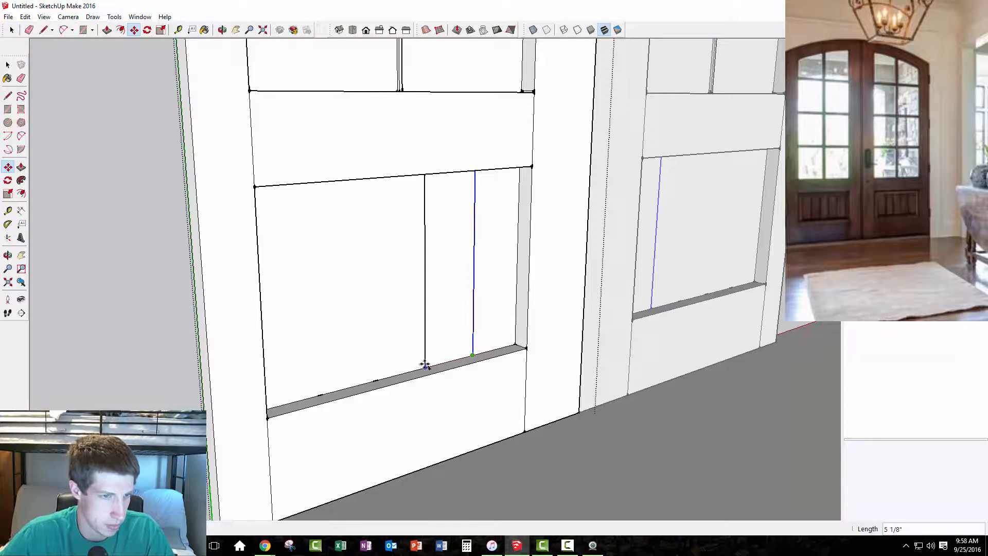
{"action": "type", "text": "x2"}
{"action": "key", "text": "Return"}
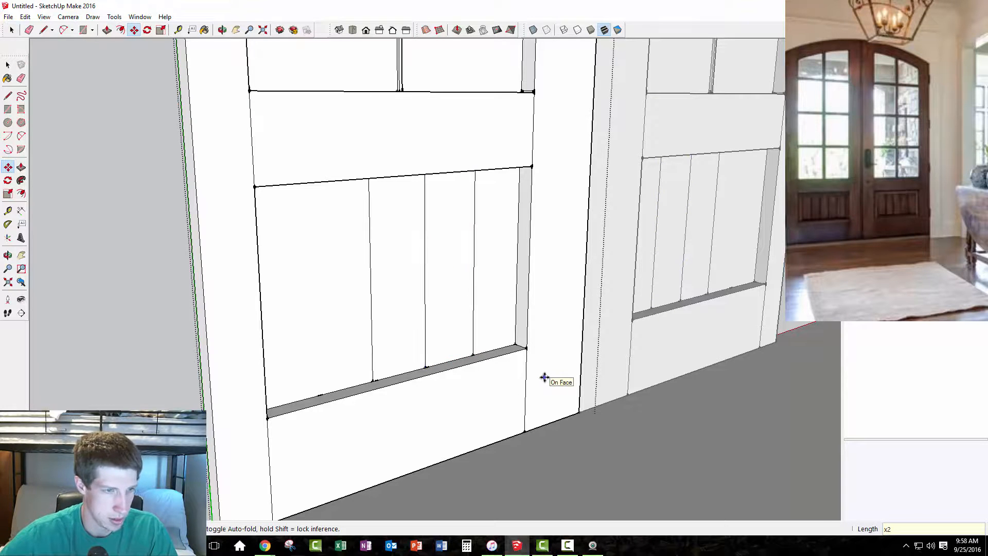
{"action": "type", "text": "x3"}
{"action": "key", "text": "Return"}
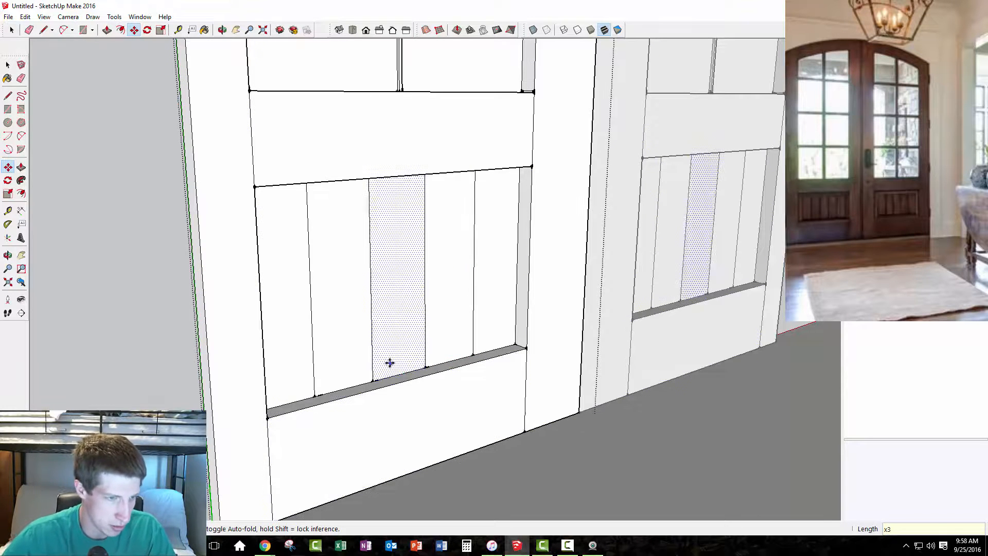
{"action": "scroll", "coordinate": [396, 371], "scroll_direction": "up", "scroll_amount": 3}
{"action": "scroll", "coordinate": [414, 381], "scroll_direction": "up", "scroll_amount": 4}
{"action": "key", "text": "ctrl+z"}
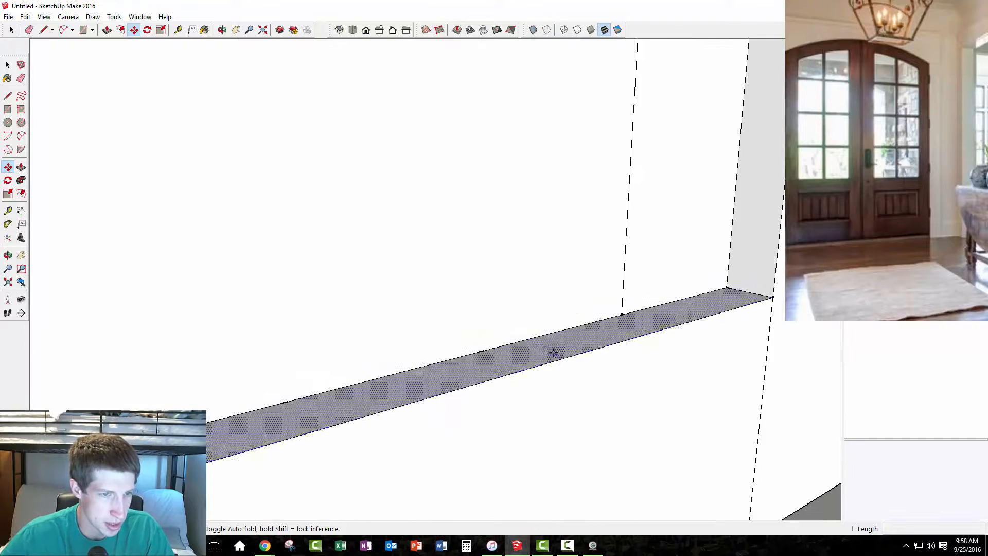
Step: Try the line copy again from its lower endpoint to the next division mark with an x2 array, and undo it
{"action": "scroll", "coordinate": [556, 293], "scroll_direction": "down", "scroll_amount": 3}
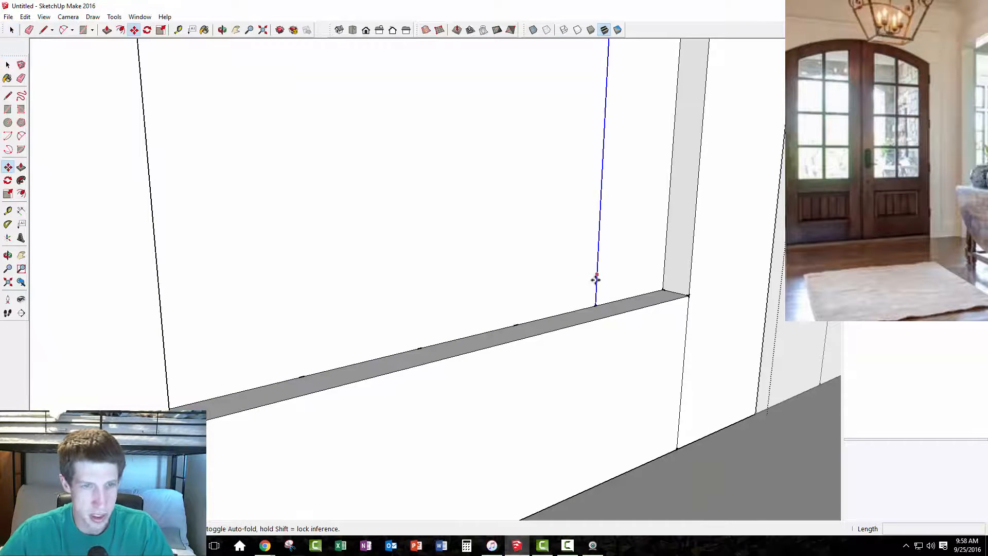
{"action": "key", "text": "ctrl"}
{"action": "left_click", "coordinate": [596, 305]}
{"action": "left_click", "coordinate": [515, 325]}
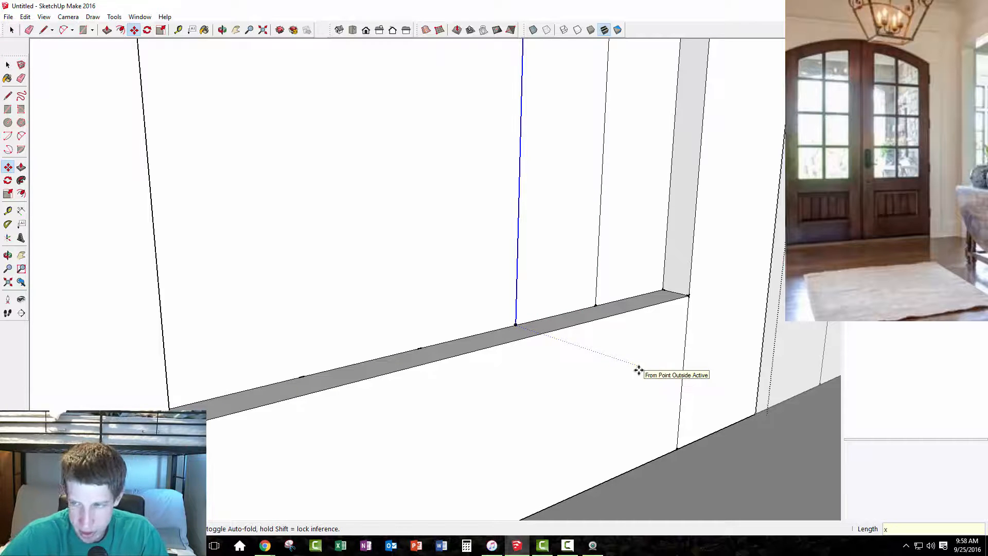
{"action": "type", "text": "x2"}
{"action": "key", "text": "Return"}
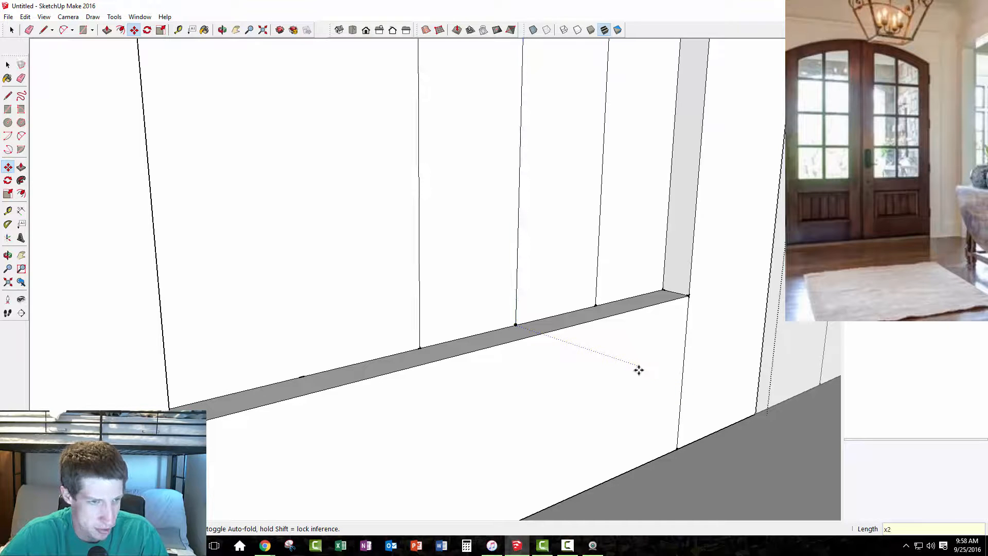
{"action": "type", "text": "3"}
{"action": "key", "text": "Return"}
{"action": "key", "text": "space"}
{"action": "key", "text": "ctrl+z"}
Step: Copy the vertical line from its lower endpoint to the next division point and array it x3 across the bottom panel
{"action": "left_click", "coordinate": [596, 278]}
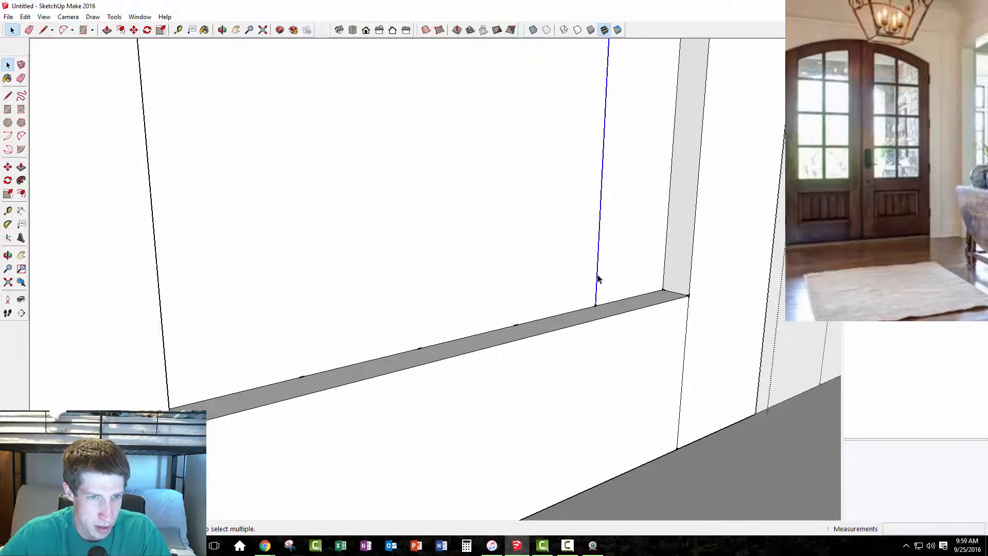
{"action": "key", "text": "m"}
{"action": "left_click", "coordinate": [595, 306]}
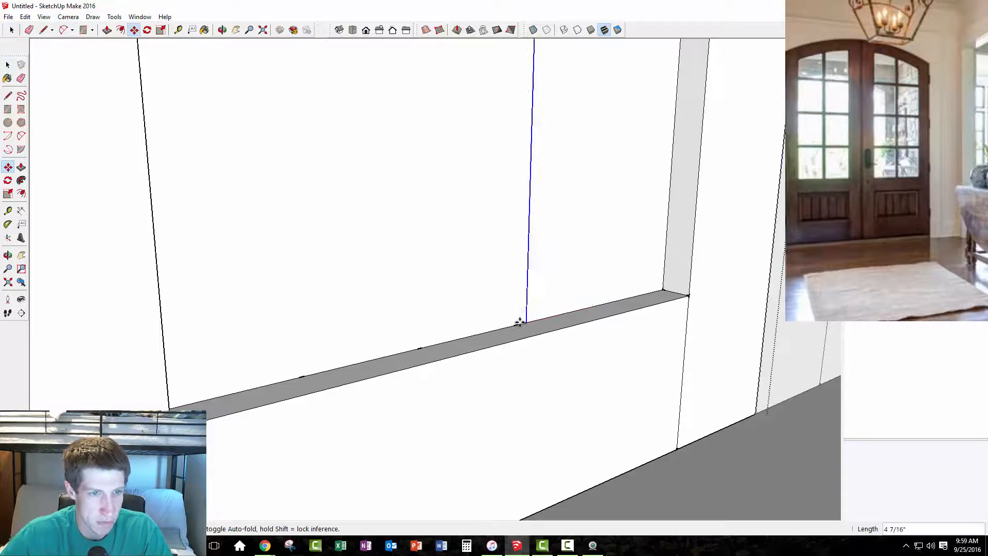
{"action": "key", "text": "ctrl"}
{"action": "left_click", "coordinate": [516, 324]}
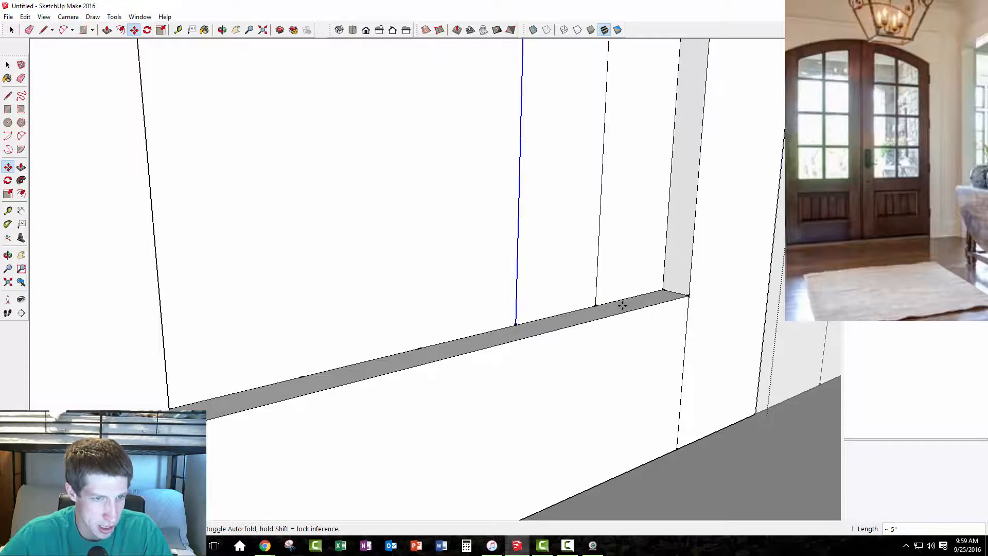
{"action": "scroll", "coordinate": [573, 307], "scroll_direction": "down", "scroll_amount": 1}
{"action": "type", "text": "x3"}
{"action": "key", "text": "Return"}
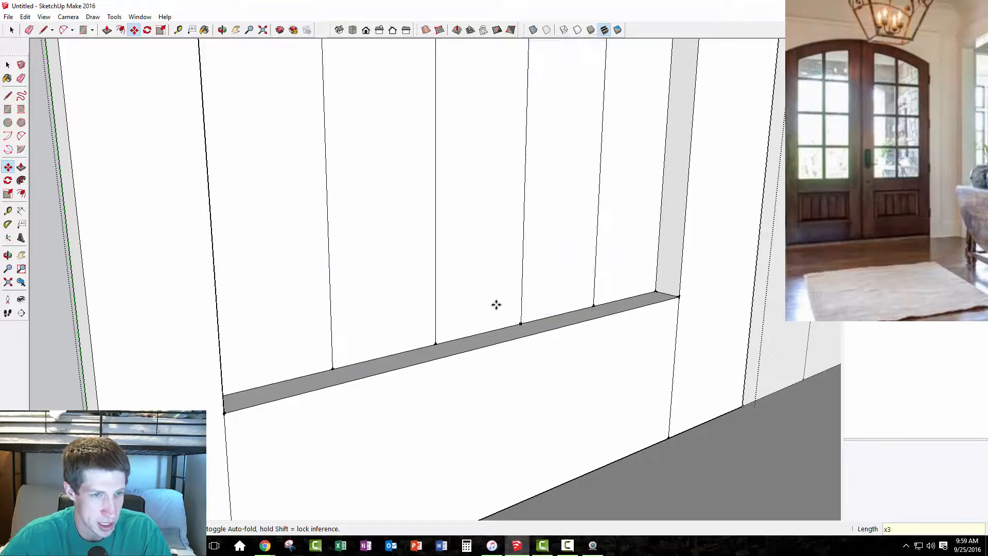
Step: Finish editing the door component and bring both doors and the surrounding wall into view
{"action": "scroll", "coordinate": [519, 304], "scroll_direction": "down", "scroll_amount": 4}
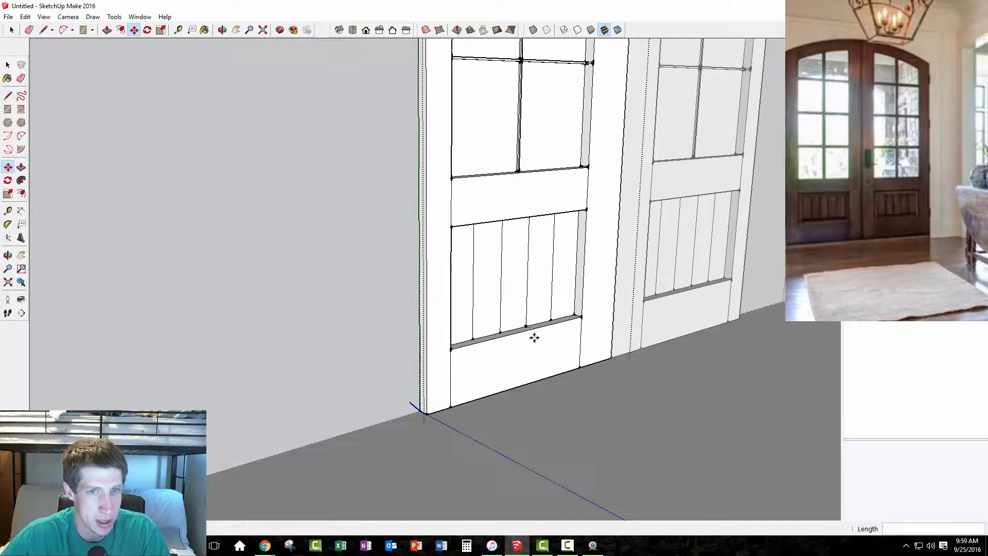
{"action": "scroll", "coordinate": [536, 338], "scroll_direction": "down", "scroll_amount": 3}
{"action": "scroll", "coordinate": [535, 311], "scroll_direction": "down", "scroll_amount": 3}
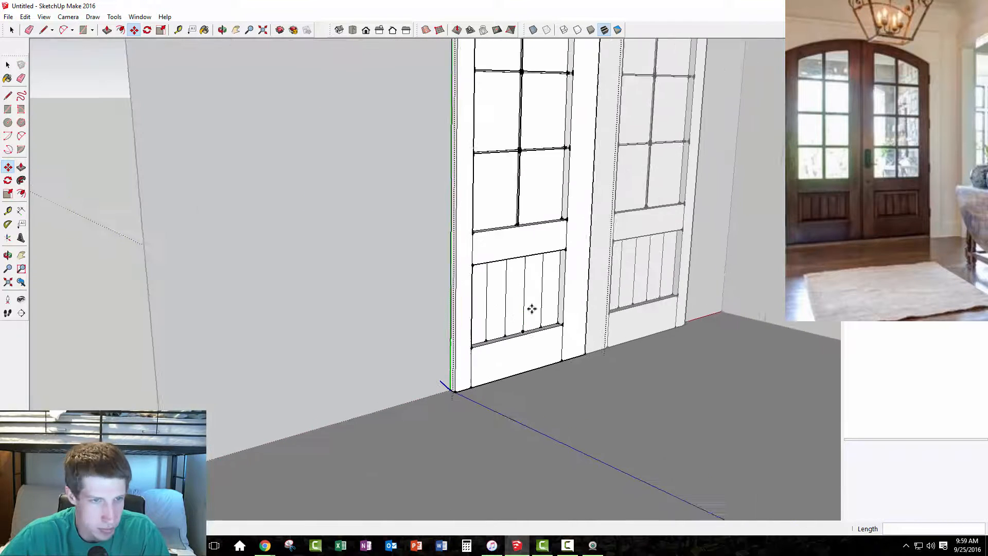
{"action": "scroll", "coordinate": [522, 309], "scroll_direction": "down", "scroll_amount": 2}
{"action": "scroll", "coordinate": [524, 311], "scroll_direction": "down", "scroll_amount": 4}
{"action": "key", "text": "space"}
{"action": "left_click", "coordinate": [347, 235]}
{"action": "middle_click_drag", "start_coordinate": [583, 355], "coordinate": [414, 302]}
{"action": "scroll", "coordinate": [329, 289], "scroll_direction": "down", "scroll_amount": 2}
{"action": "scroll", "coordinate": [710, 324], "scroll_direction": "up", "scroll_amount": 2}
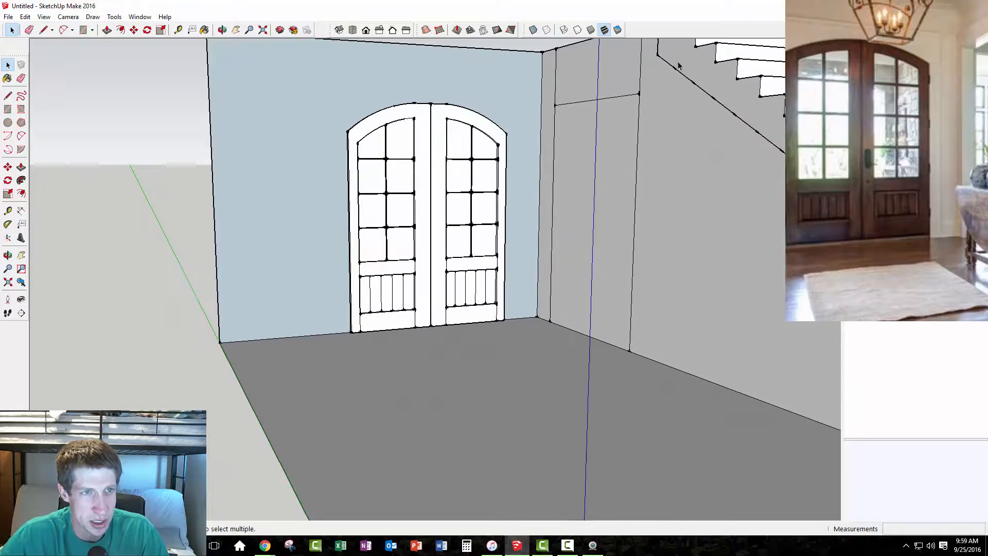
Step: Bring up the browser window with the staircase reference photo to check the entryway, and move it away again
{"action": "mouse_move", "coordinate": [987, 170]}
{"action": "left_mouse_down"}
{"action": "mouse_move", "coordinate": [230, 61]}
{"action": "mouse_move", "coordinate": [200, 42]}
{"action": "left_mouse_up"}
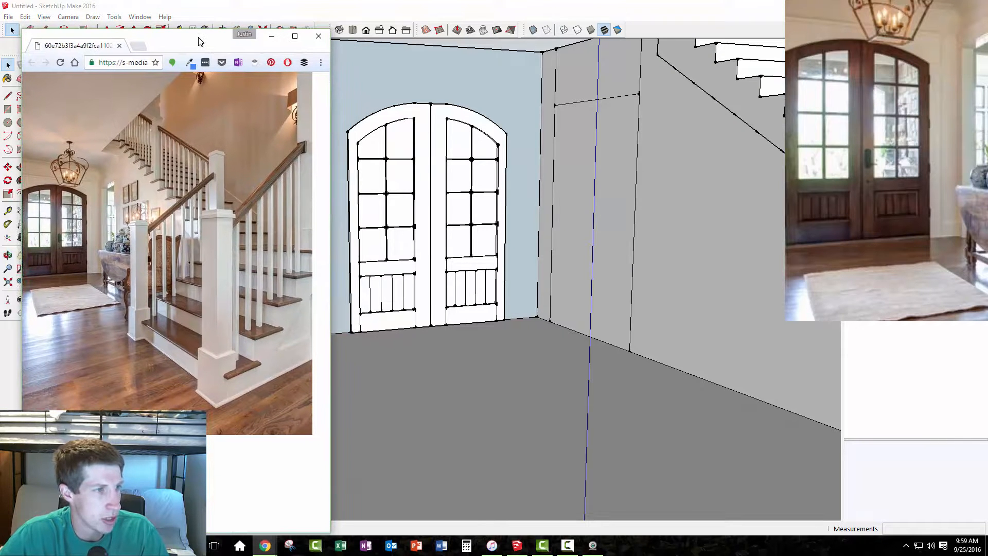
{"action": "left_click_drag", "start_coordinate": [201, 42], "coordinate": [987, 92]}
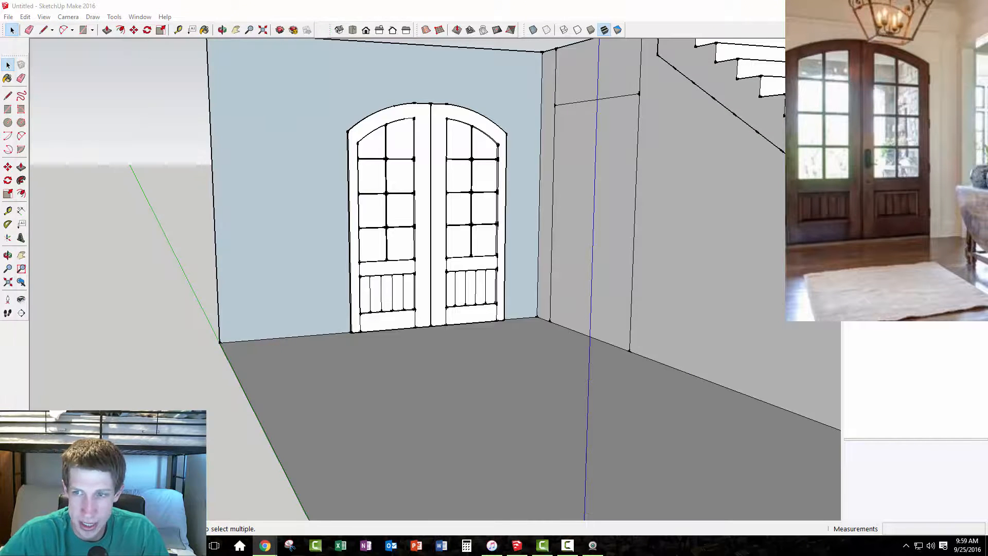
Step: Reverse the face of the wall surrounding the double doors
{"action": "scroll", "coordinate": [545, 309], "scroll_direction": "down", "scroll_amount": 2}
{"action": "scroll", "coordinate": [569, 287], "scroll_direction": "down", "scroll_amount": 1}
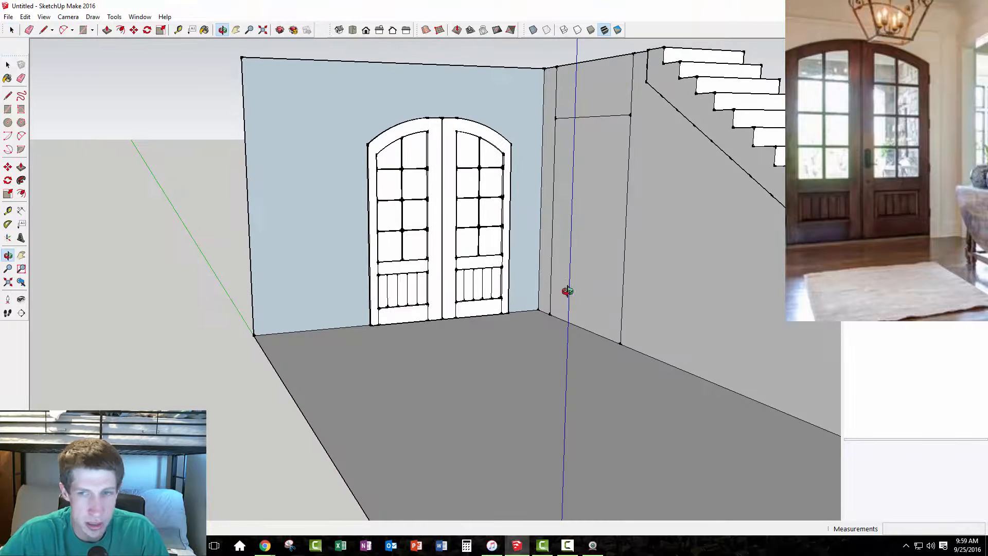
{"action": "left_click", "coordinate": [307, 119]}
{"action": "right_click", "coordinate": [307, 118]}
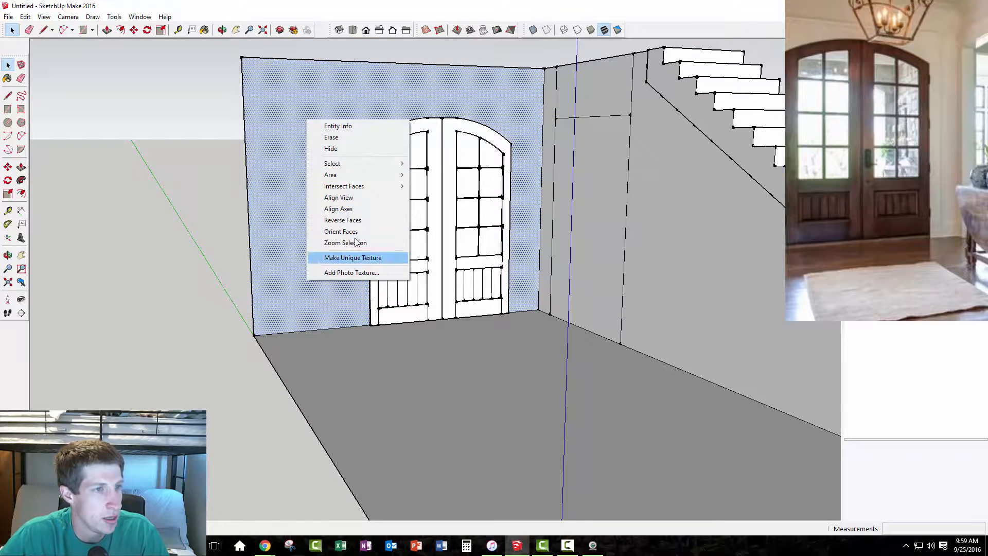
{"action": "left_click", "coordinate": [315, 218]}
{"action": "scroll", "coordinate": [315, 219], "scroll_direction": "down", "scroll_amount": 1}
{"action": "scroll", "coordinate": [315, 216], "scroll_direction": "down", "scroll_amount": 1}
{"action": "scroll", "coordinate": [452, 173], "scroll_direction": "up", "scroll_amount": 3}
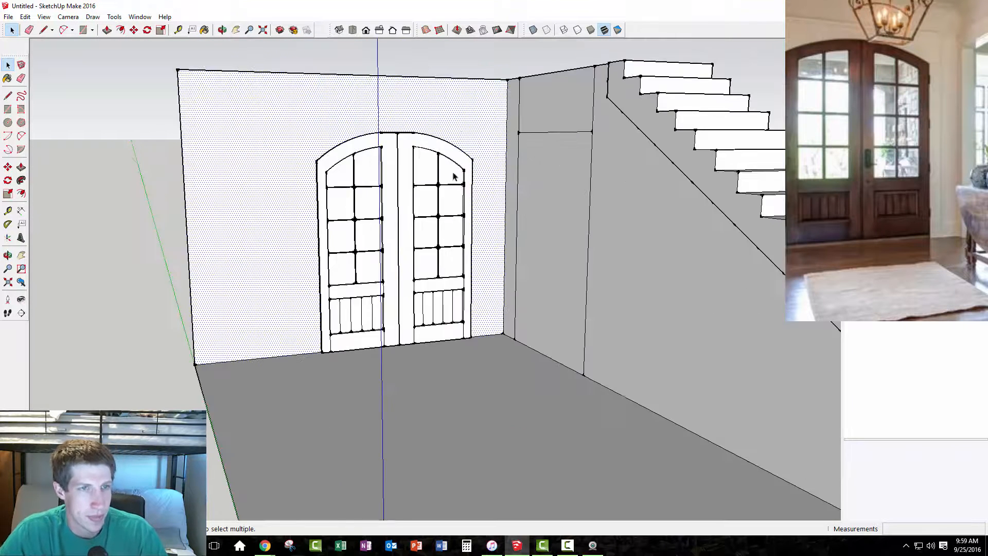
Step: Erase the vertical lines dividing the side face of the lower stair flight
{"action": "scroll", "coordinate": [338, 196], "scroll_direction": "down", "scroll_amount": 3}
{"action": "scroll", "coordinate": [437, 301], "scroll_direction": "up", "scroll_amount": 1}
{"action": "scroll", "coordinate": [562, 360], "scroll_direction": "down", "scroll_amount": 1}
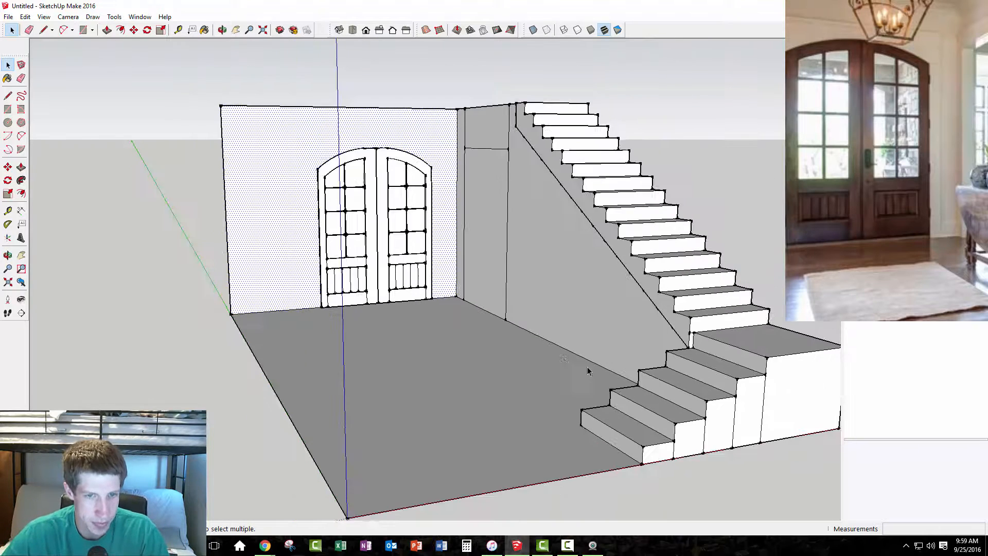
{"action": "scroll", "coordinate": [646, 348], "scroll_direction": "up", "scroll_amount": 2}
{"action": "scroll", "coordinate": [696, 325], "scroll_direction": "up", "scroll_amount": 1}
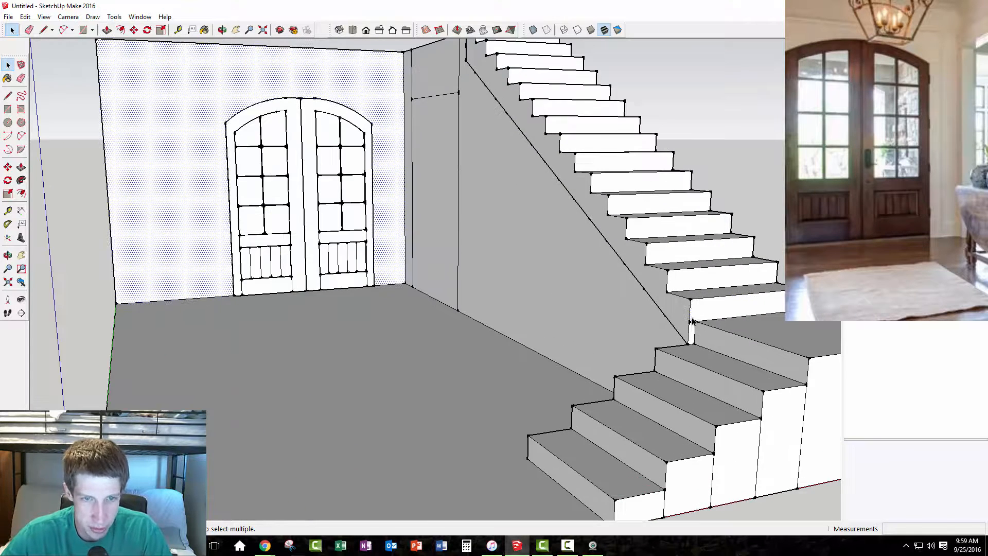
{"action": "scroll", "coordinate": [694, 326], "scroll_direction": "up", "scroll_amount": 1}
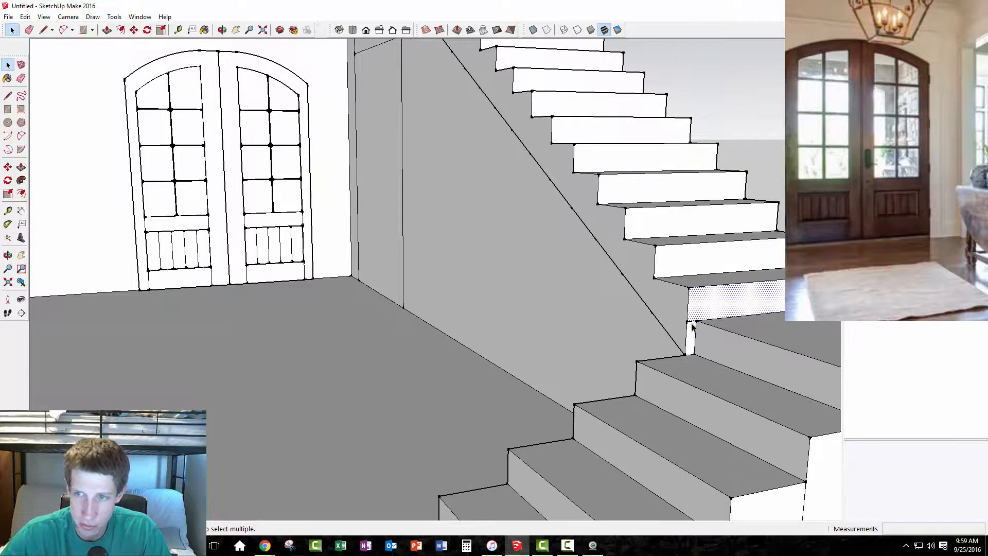
{"action": "scroll", "coordinate": [700, 311], "scroll_direction": "down", "scroll_amount": 2}
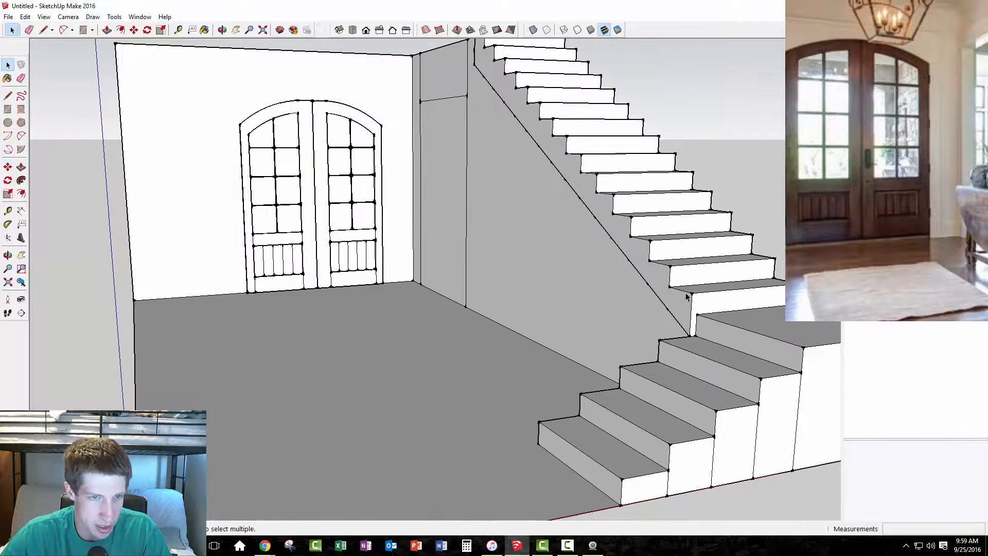
{"action": "scroll", "coordinate": [673, 318], "scroll_direction": "down", "scroll_amount": 2}
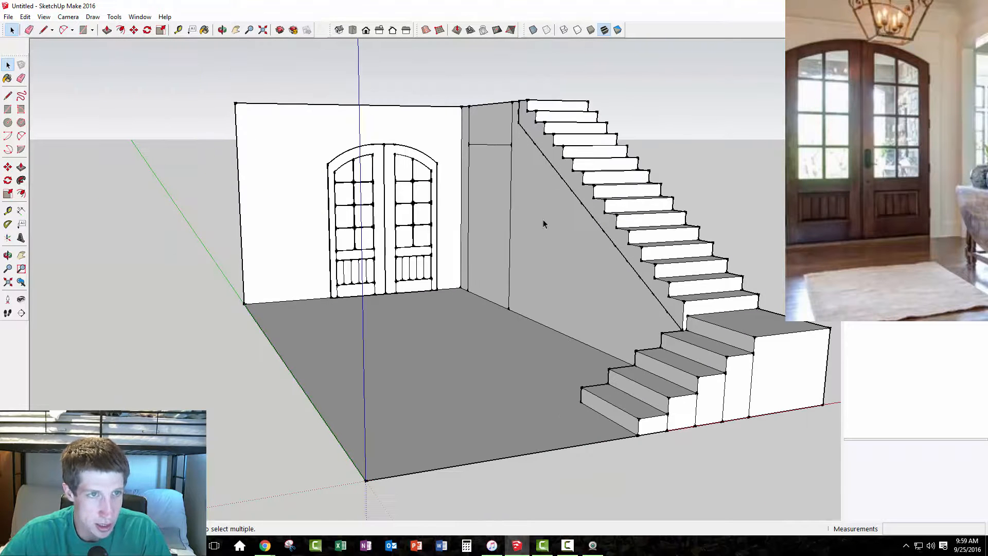
{"action": "key", "text": "e"}
{"action": "left_click_drag", "start_coordinate": [655, 412], "coordinate": [765, 379]}
{"action": "key", "text": "space"}
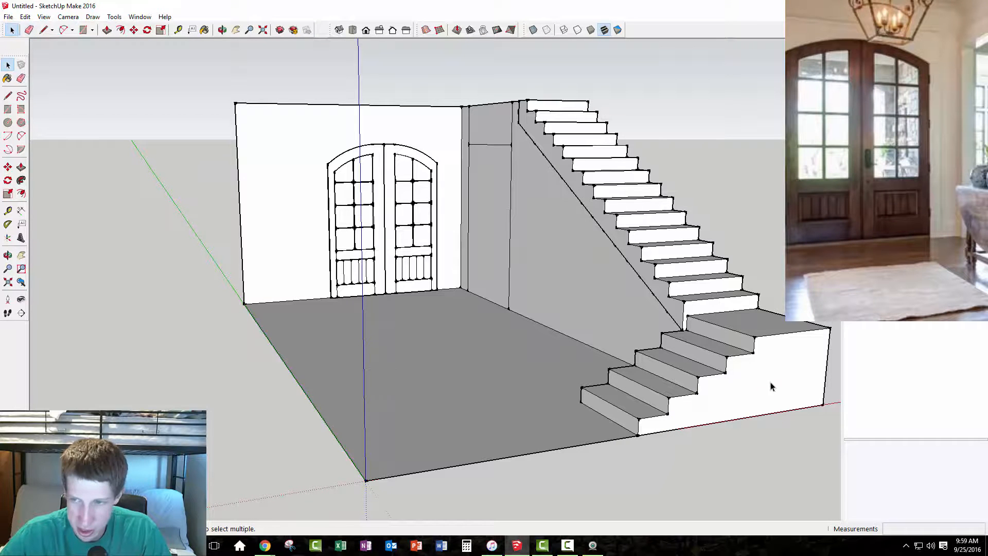
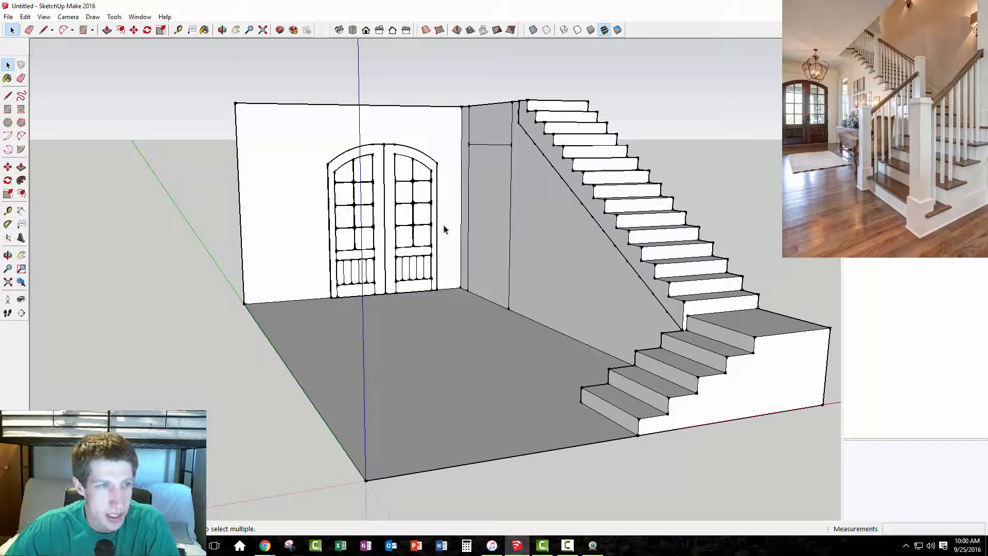
Step: Group the two arched front doors together and rename the new group in the outliner
{"action": "left_click", "coordinate": [368, 201]}
{"action": "left_click", "coordinate": [392, 208]}
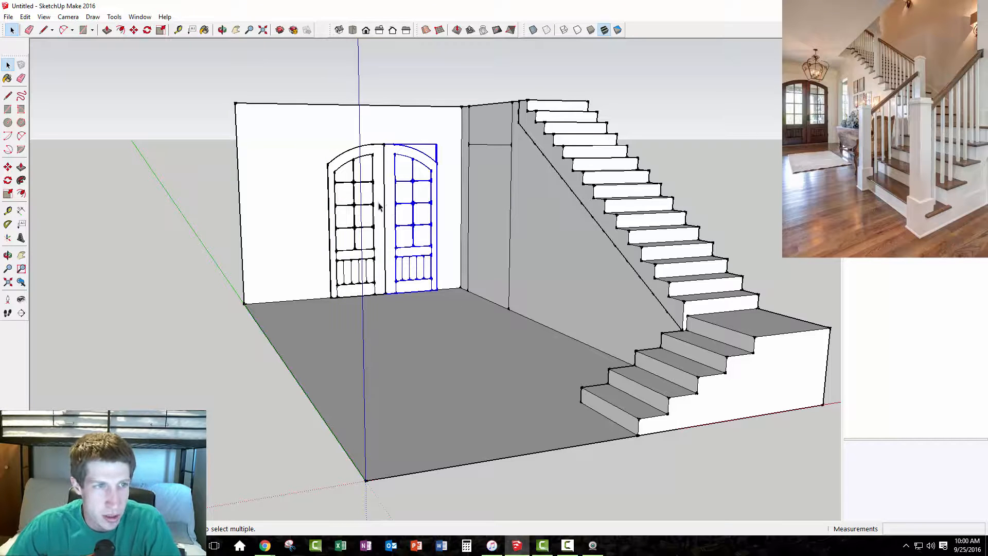
{"action": "left_click", "coordinate": [376, 206], "text": "shift"}
{"action": "right_click", "coordinate": [377, 205]}
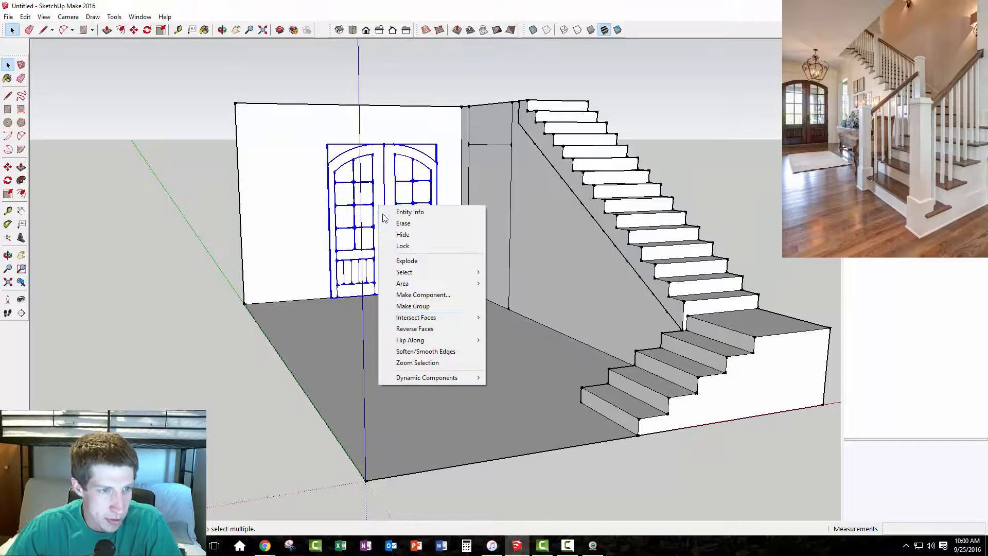
{"action": "left_click", "coordinate": [418, 307]}
{"action": "right_click", "coordinate": [881, 256]}
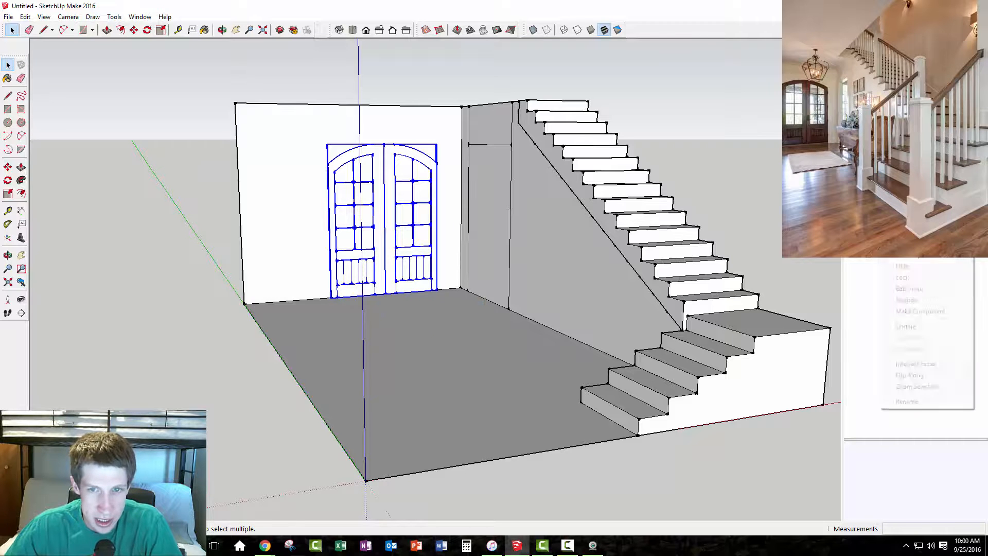
{"action": "left_click", "coordinate": [936, 404]}
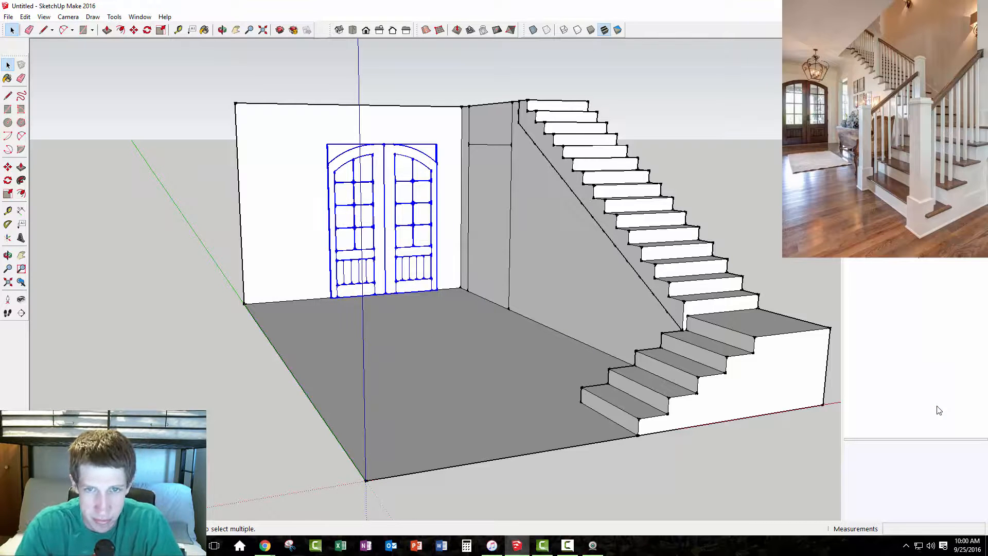
{"action": "left_click", "coordinate": [573, 257]}
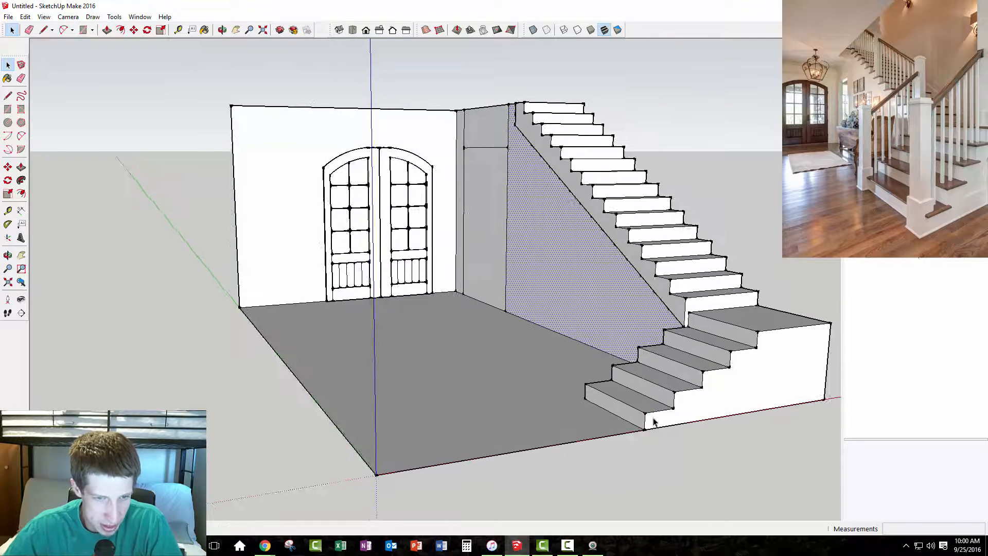
{"action": "scroll", "coordinate": [654, 420], "scroll_direction": "up", "scroll_amount": 2}
{"action": "scroll", "coordinate": [469, 249], "scroll_direction": "down", "scroll_amount": 1}
{"action": "middle_click_drag", "start_coordinate": [468, 249], "coordinate": [428, 273], "text": "shift"}
{"action": "left_click", "coordinate": [726, 110]}
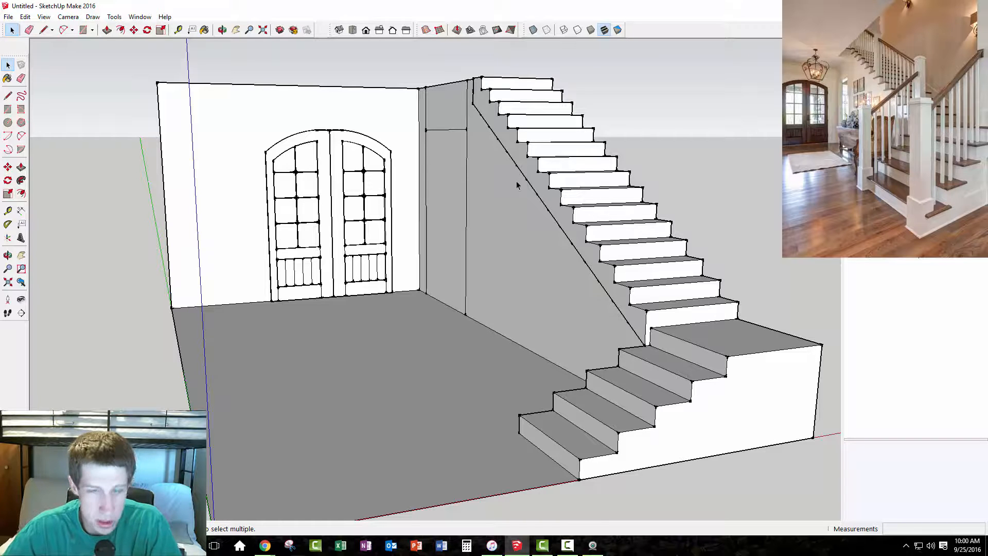
{"action": "left_click", "coordinate": [496, 126]}
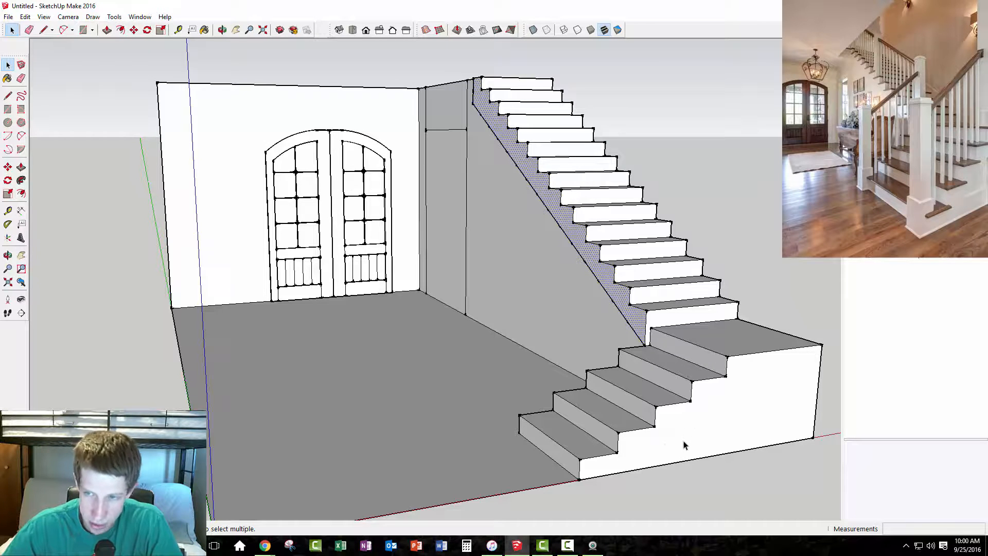
Step: Turn the lowest step's top face and its edges into a component named Stair Tread
{"action": "scroll", "coordinate": [574, 478], "scroll_direction": "up", "scroll_amount": 1}
{"action": "left_click", "coordinate": [577, 452]}
{"action": "scroll", "coordinate": [591, 447], "scroll_direction": "up", "scroll_amount": 3}
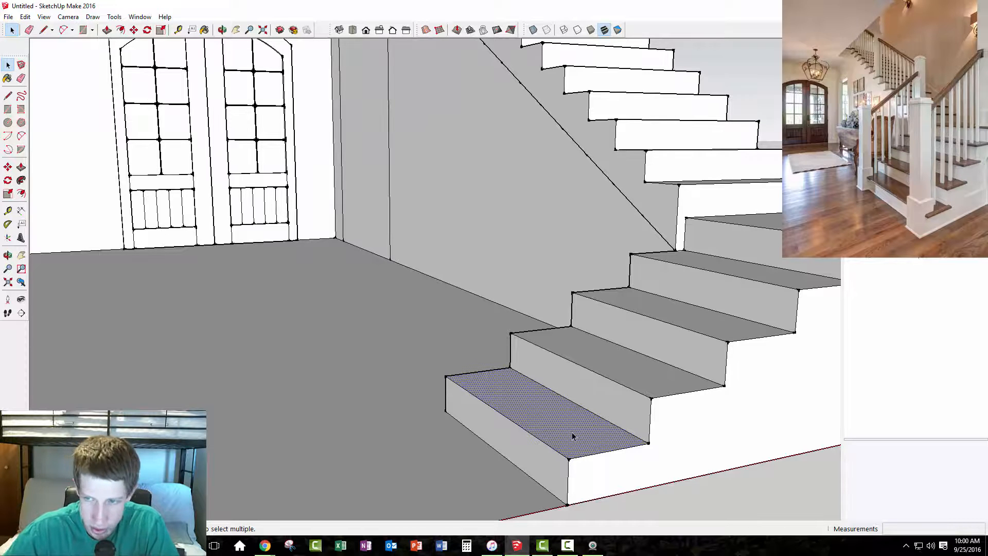
{"action": "double_click", "coordinate": [572, 438]}
{"action": "right_click", "coordinate": [572, 436]}
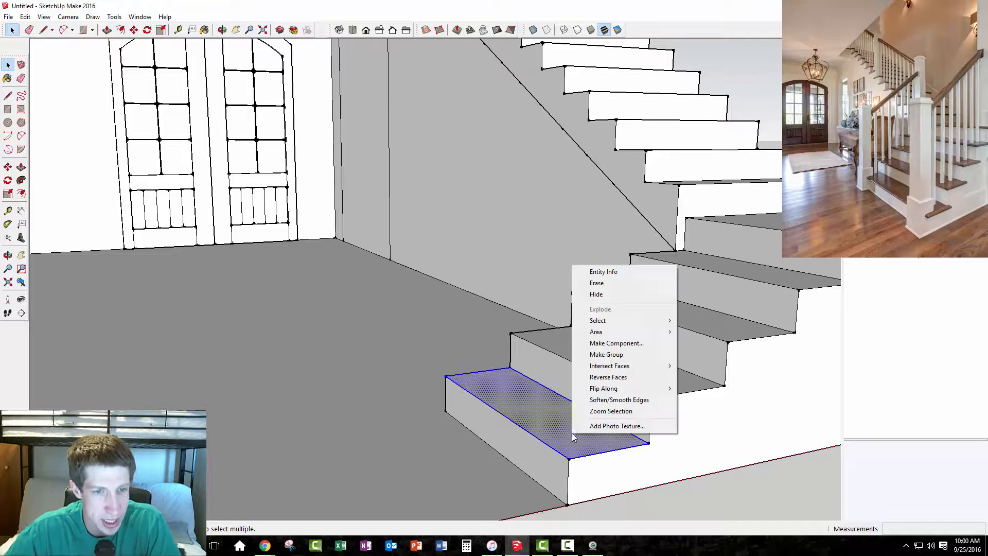
{"action": "left_click", "coordinate": [606, 354]}
{"action": "right_click", "coordinate": [548, 406]}
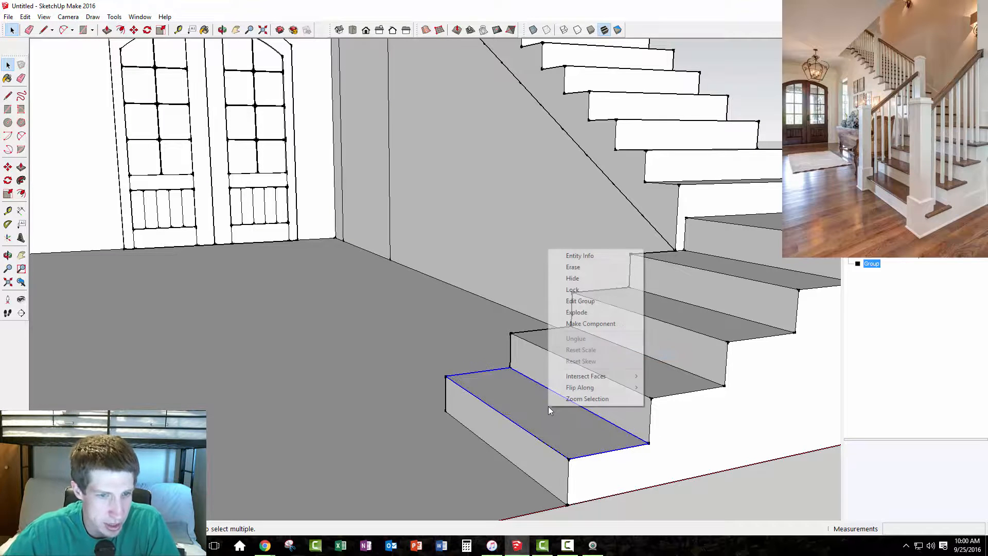
{"action": "left_click", "coordinate": [610, 324]}
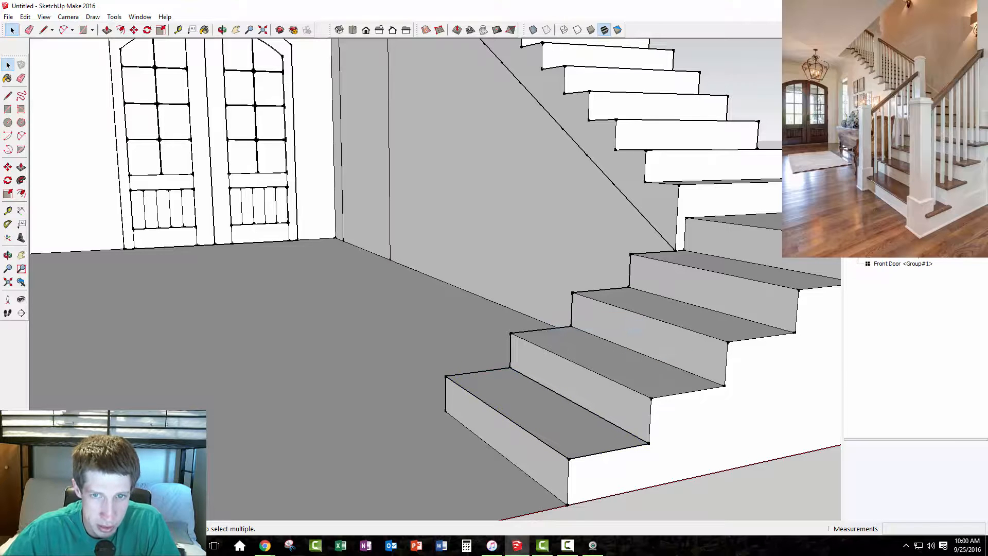
{"action": "right_click", "coordinate": [860, 262]}
{"action": "left_click", "coordinate": [916, 487]}
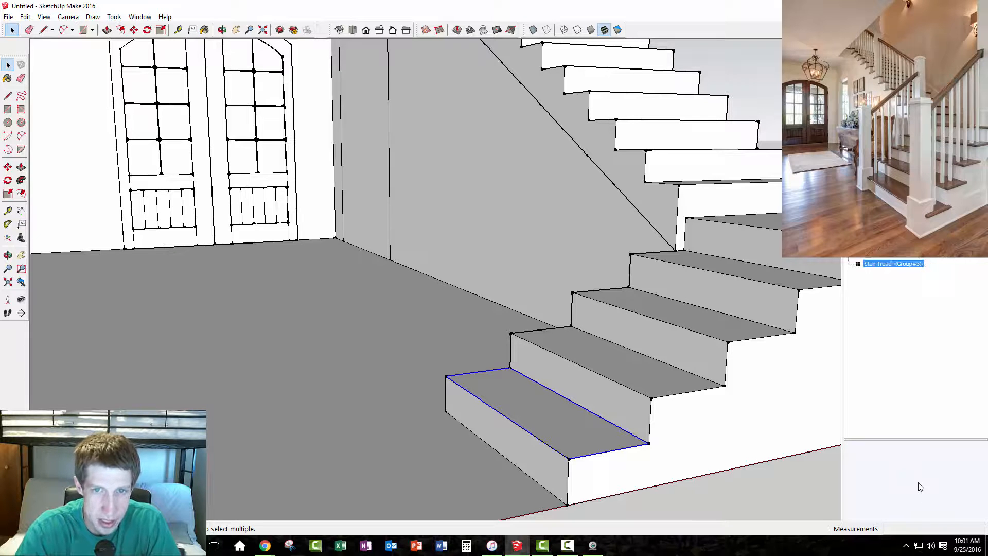
Step: Inside the Stair Tread component, extend the tread's outer end by 1" and pull its top face up with Push/Pull
{"action": "double_click", "coordinate": [572, 432]}
{"action": "key", "text": "p"}
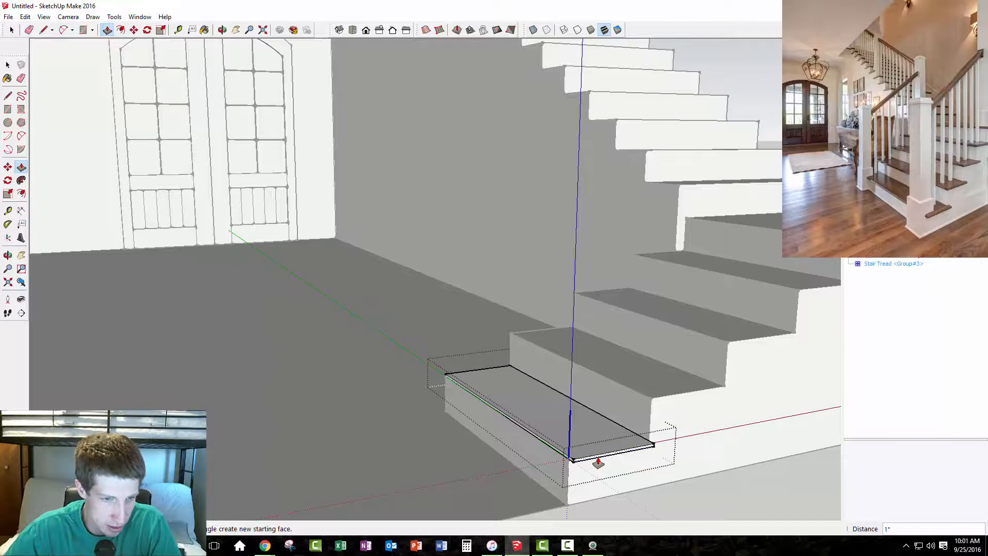
{"action": "left_click", "coordinate": [598, 462]}
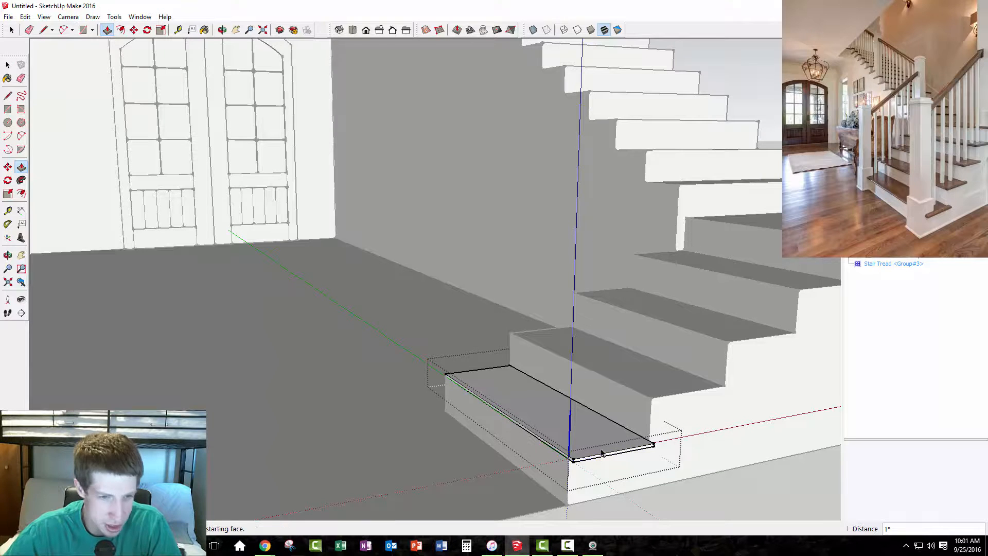
{"action": "key", "text": "space"}
{"action": "key", "text": "p"}
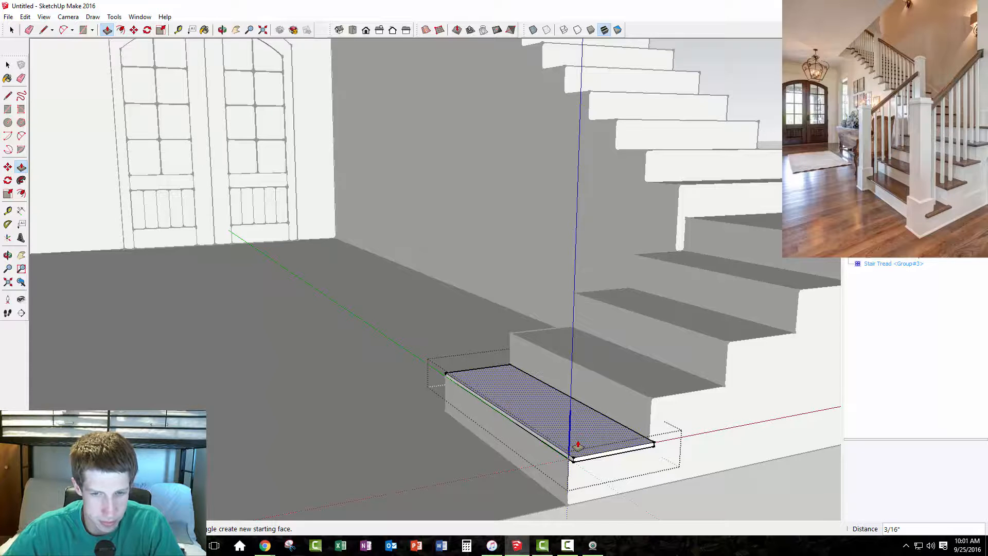
{"action": "left_click", "coordinate": [578, 446]}
Step: Extend the tread's opposite end by 1" with Push/Pull and finish editing the component
{"action": "middle_click_drag", "start_coordinate": [653, 443], "coordinate": [914, 396]}
{"action": "key", "text": "space"}
{"action": "scroll", "coordinate": [610, 329], "scroll_direction": "up", "scroll_amount": 5}
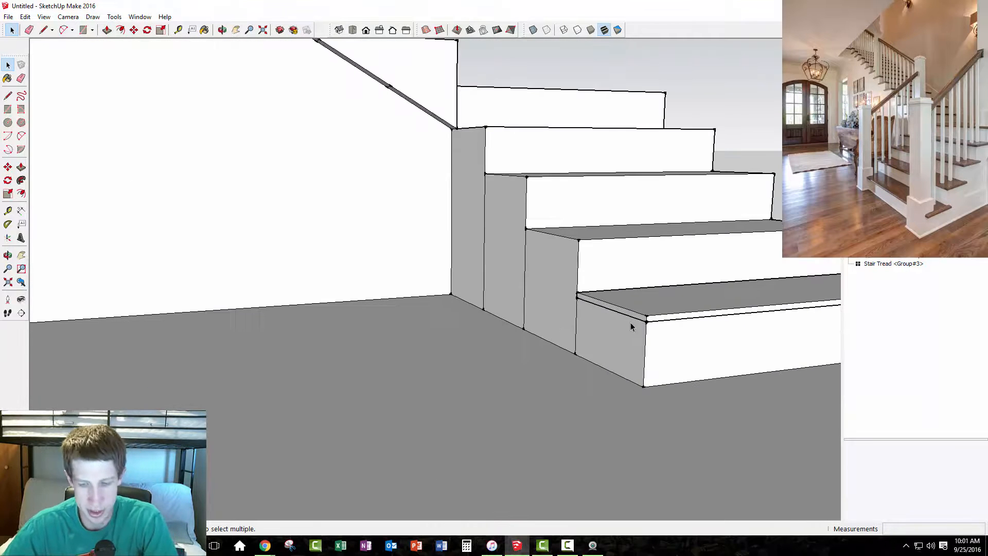
{"action": "double_click", "coordinate": [663, 303]}
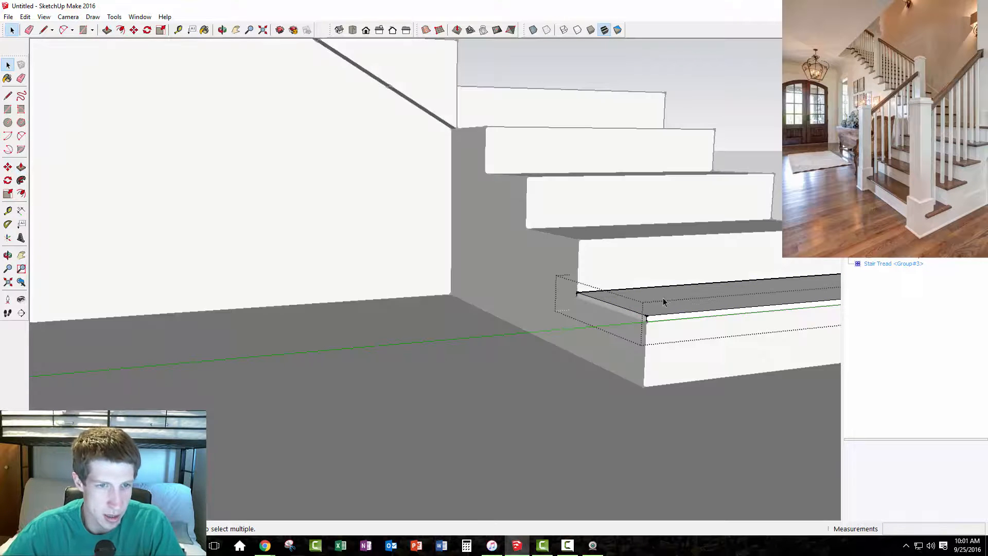
{"action": "key", "text": "p"}
{"action": "left_click", "coordinate": [624, 320]}
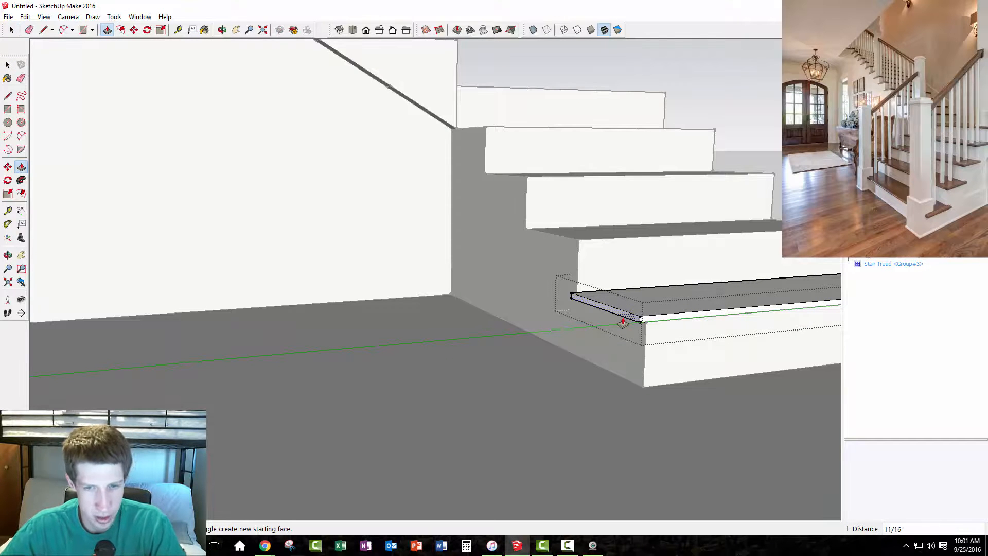
{"action": "type", "text": "1"}
{"action": "key", "text": "Return"}
{"action": "key", "text": "space"}
{"action": "scroll", "coordinate": [591, 332], "scroll_direction": "down", "scroll_amount": 5}
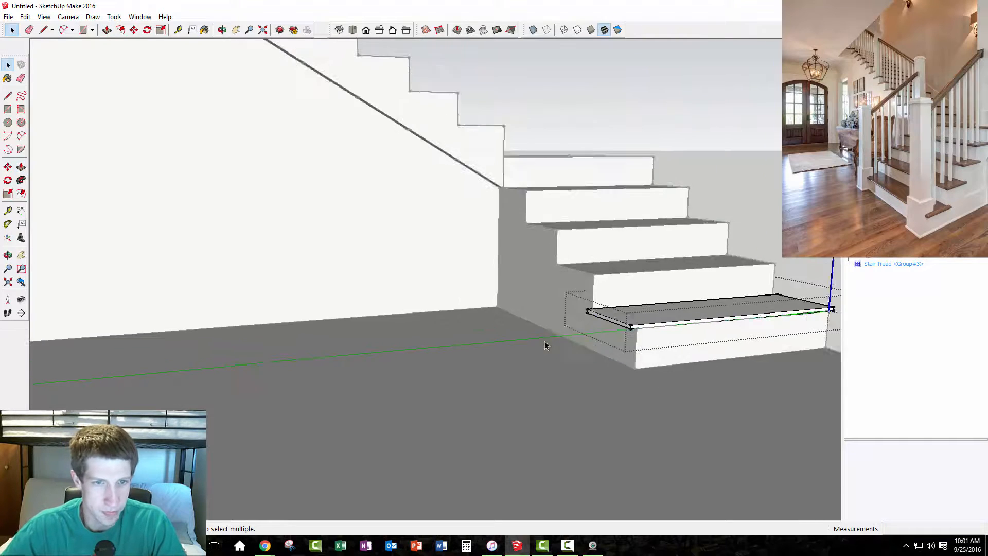
{"action": "middle_click_drag", "start_coordinate": [687, 320], "coordinate": [669, 411]}
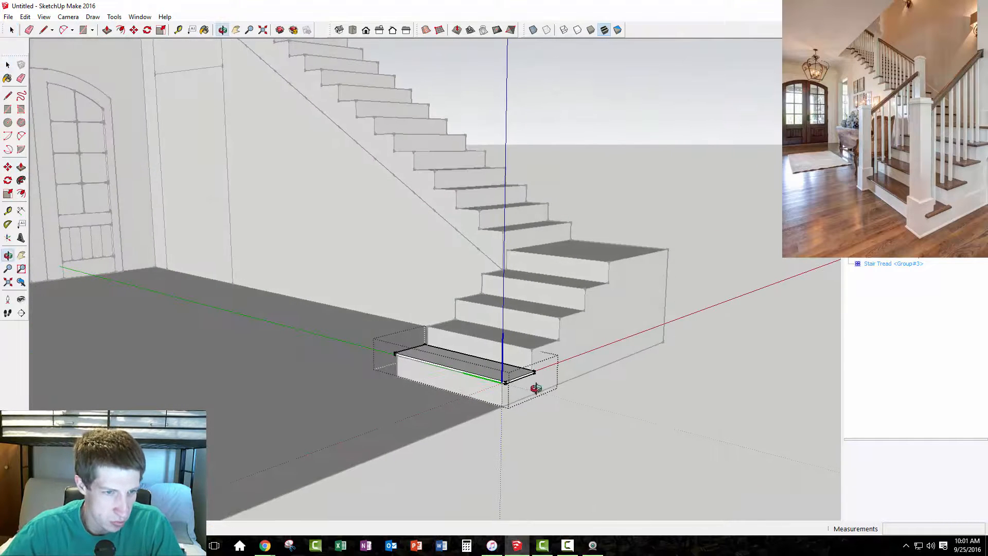
{"action": "left_click", "coordinate": [594, 420]}
Step: Copy the stair tread from the first step's corner to the second step's corner and array it x3 up the lower flight
{"action": "middle_click_drag", "start_coordinate": [502, 398], "coordinate": [405, 404]}
{"action": "left_click", "coordinate": [410, 383]}
{"action": "scroll", "coordinate": [405, 404], "scroll_direction": "down", "scroll_amount": 2}
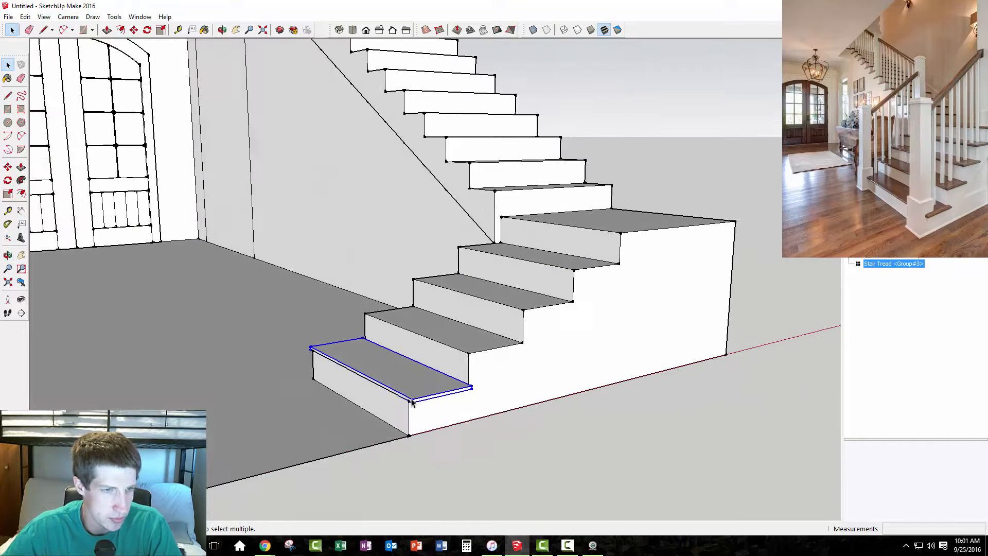
{"action": "key", "text": "m"}
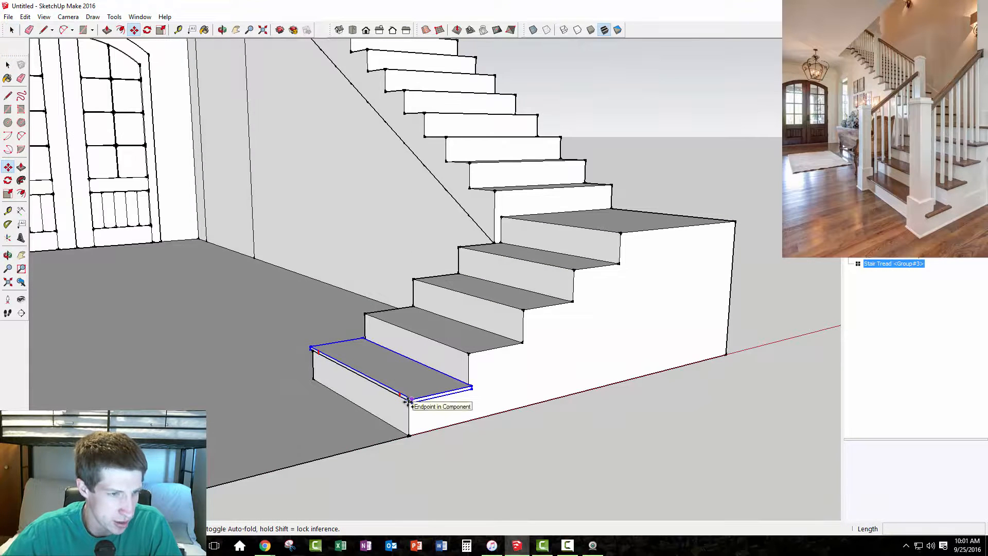
{"action": "scroll", "coordinate": [405, 403], "scroll_direction": "up", "scroll_amount": 3}
{"action": "scroll", "coordinate": [407, 403], "scroll_direction": "up", "scroll_amount": 1}
{"action": "key", "text": "ctrl"}
{"action": "left_click", "coordinate": [413, 399]}
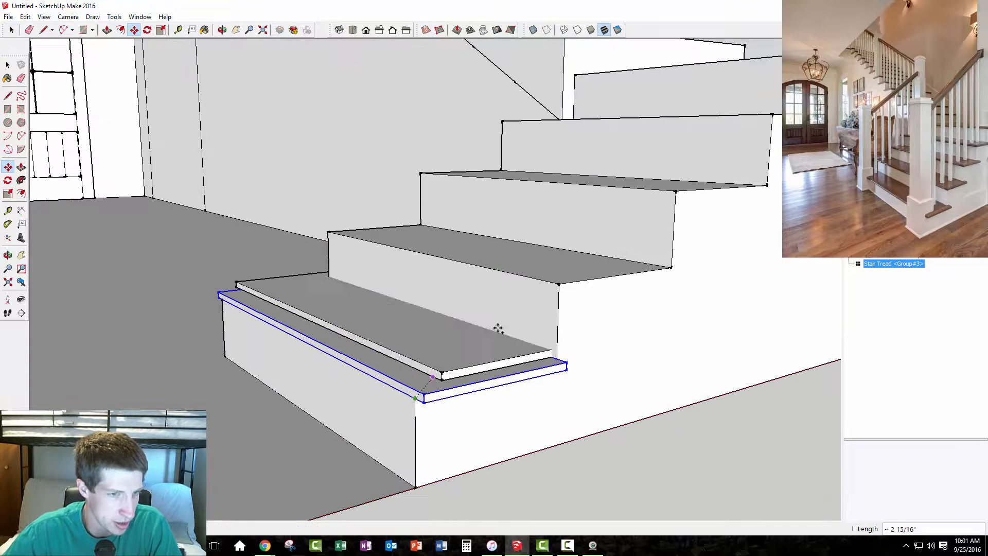
{"action": "left_click", "coordinate": [558, 284]}
{"action": "scroll", "coordinate": [463, 371], "scroll_direction": "down", "scroll_amount": 3}
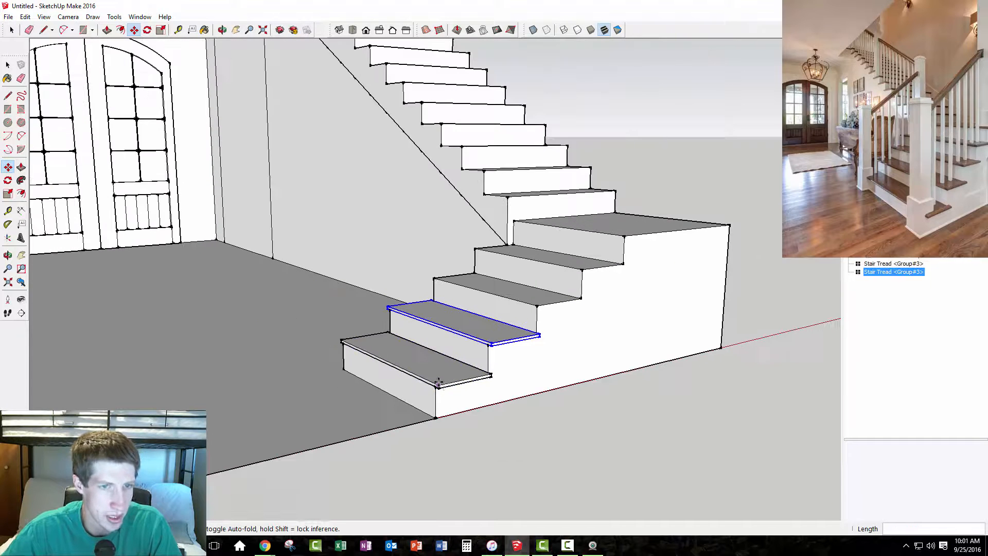
{"action": "type", "text": "x3"}
{"action": "key", "text": "Return"}
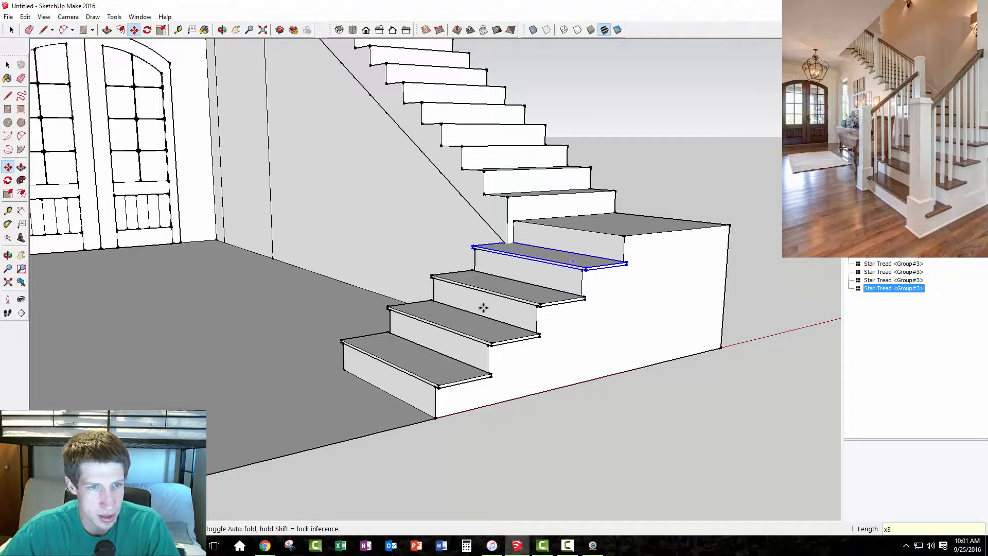
Step: Move the lower flight's top stair tread up above the landing with the Move tool
{"action": "middle_click_drag", "start_coordinate": [503, 294], "coordinate": [405, 368]}
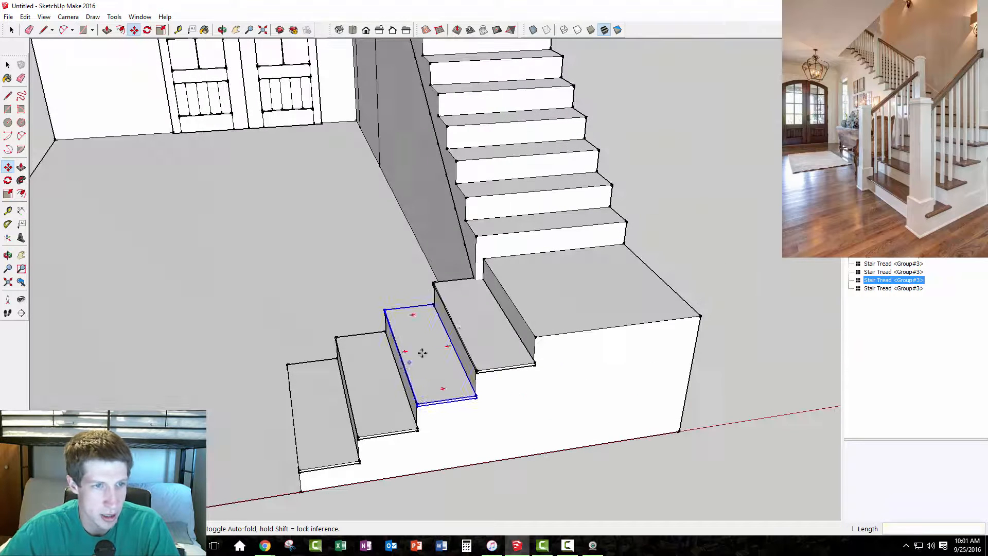
{"action": "key", "text": "space"}
{"action": "left_click", "coordinate": [484, 348]}
{"action": "middle_click_drag", "start_coordinate": [484, 347], "coordinate": [498, 147]}
{"action": "scroll", "coordinate": [492, 223], "scroll_direction": "up", "scroll_amount": 5}
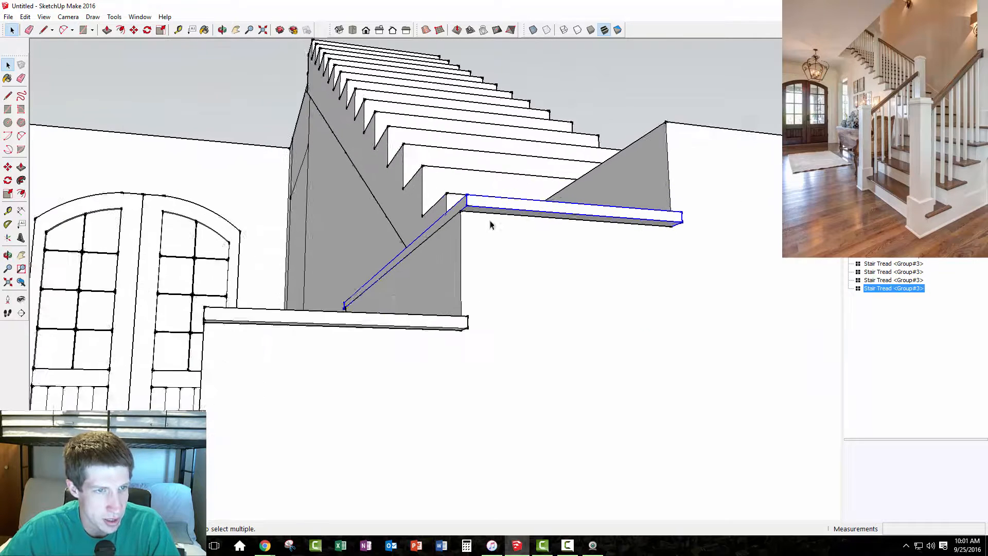
{"action": "middle_click_drag", "start_coordinate": [341, 251], "coordinate": [704, 381]}
{"action": "key", "text": "m"}
{"action": "left_click", "coordinate": [697, 380]}
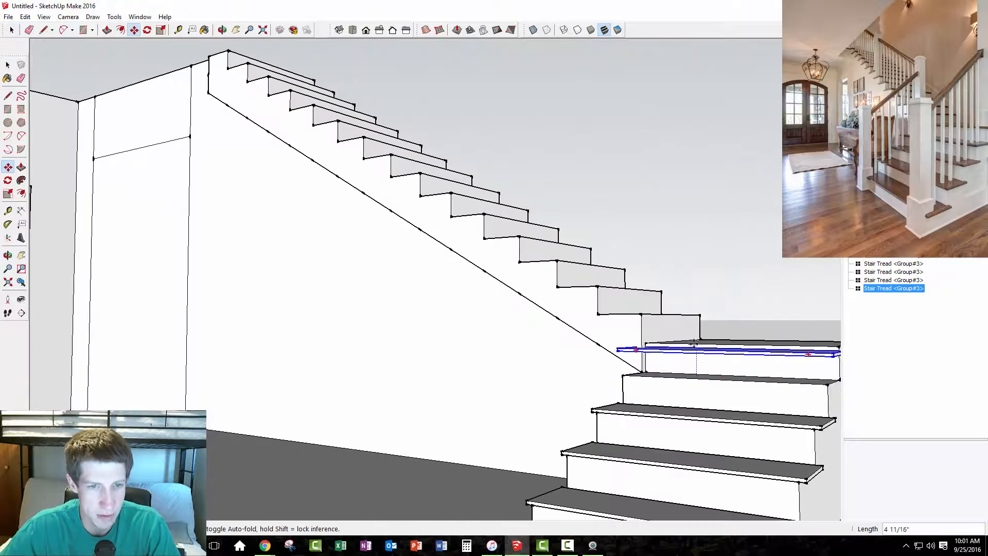
Step: Rotate the raised tread a quarter turn so it runs parallel to the upper flight's steps
{"action": "middle_click_drag", "start_coordinate": [730, 287], "coordinate": [512, 479]}
{"action": "left_click", "coordinate": [513, 475]}
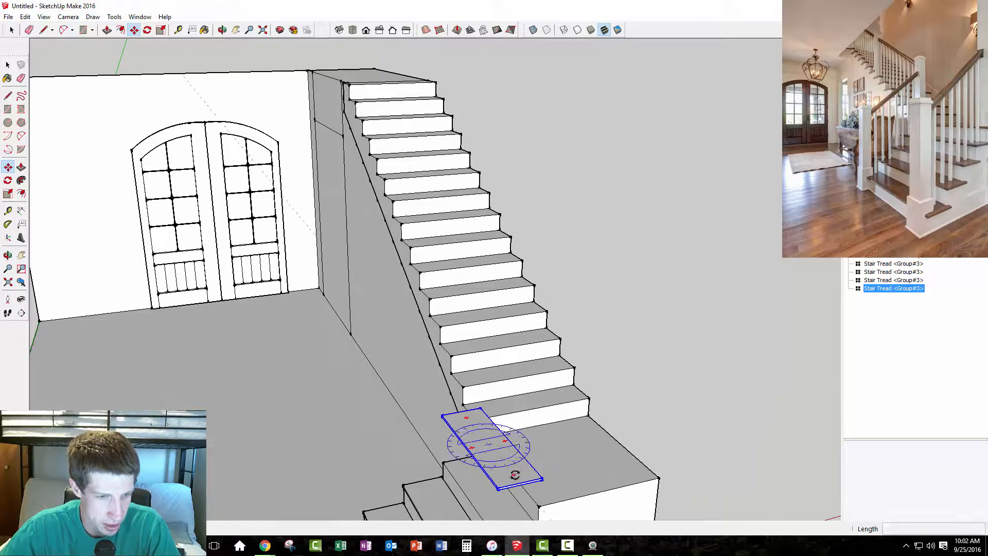
{"action": "key", "text": "Escape"}
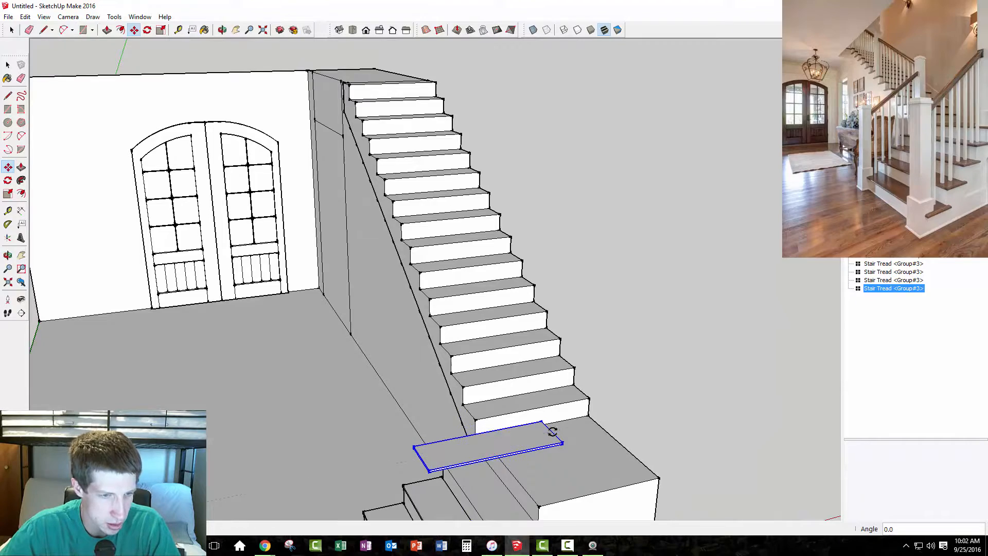
{"action": "middle_click_drag", "start_coordinate": [396, 474], "coordinate": [427, 382]}
Step: Move the rotated tread onto the upper flight's first step, matching its front corner to the step's front corner
{"action": "key", "text": "m"}
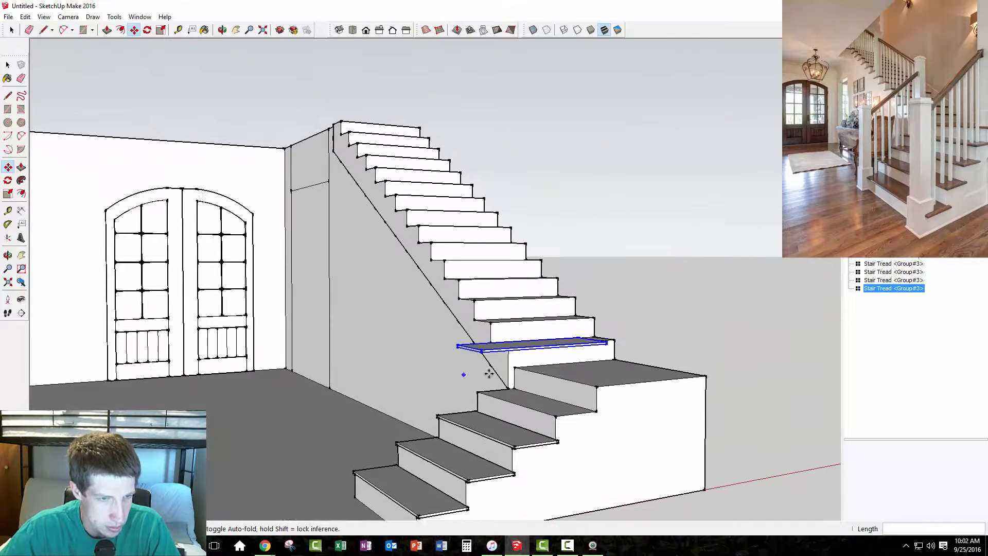
{"action": "scroll", "coordinate": [515, 358], "scroll_direction": "up", "scroll_amount": 3}
{"action": "scroll", "coordinate": [478, 347], "scroll_direction": "up", "scroll_amount": 3}
{"action": "left_click", "coordinate": [399, 316]}
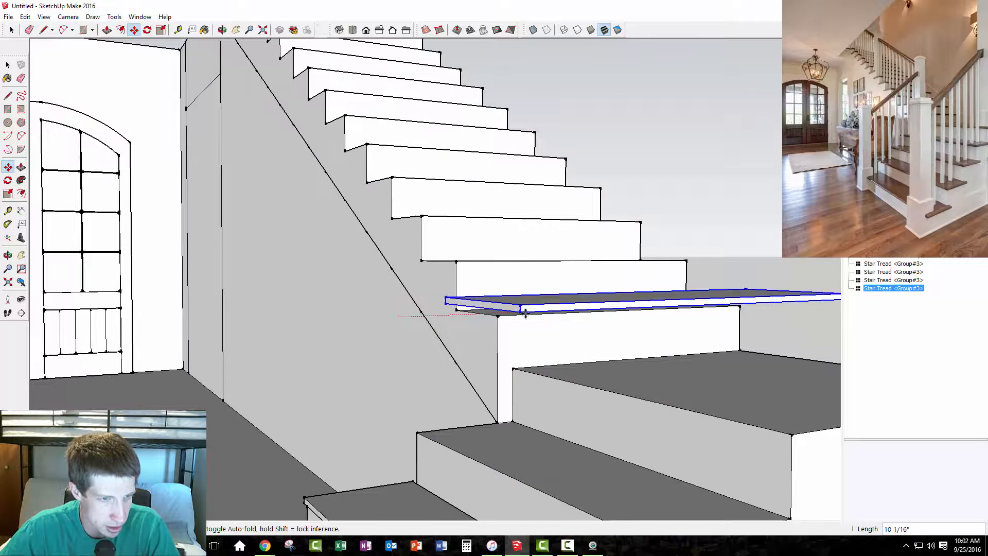
{"action": "left_click", "coordinate": [497, 318], "text": "shift"}
{"action": "left_click", "coordinate": [650, 309]}
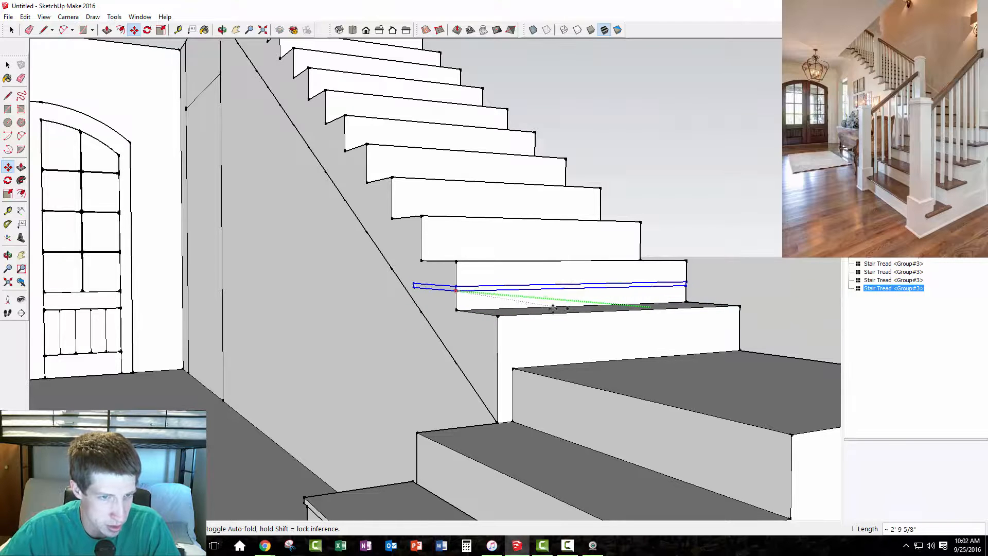
{"action": "left_click", "coordinate": [497, 294]}
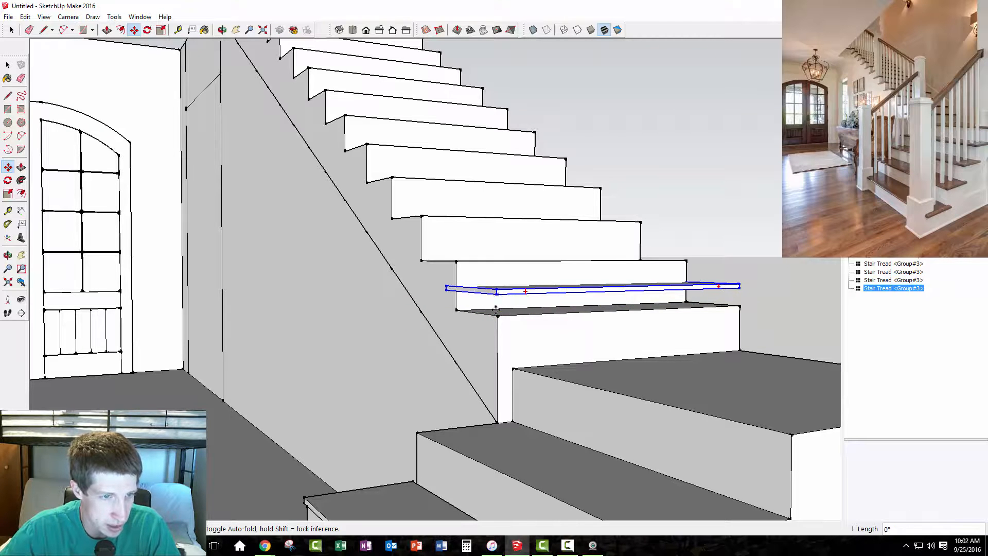
{"action": "middle_click_drag", "start_coordinate": [525, 349], "coordinate": [474, 366]}
{"action": "key", "text": "space"}
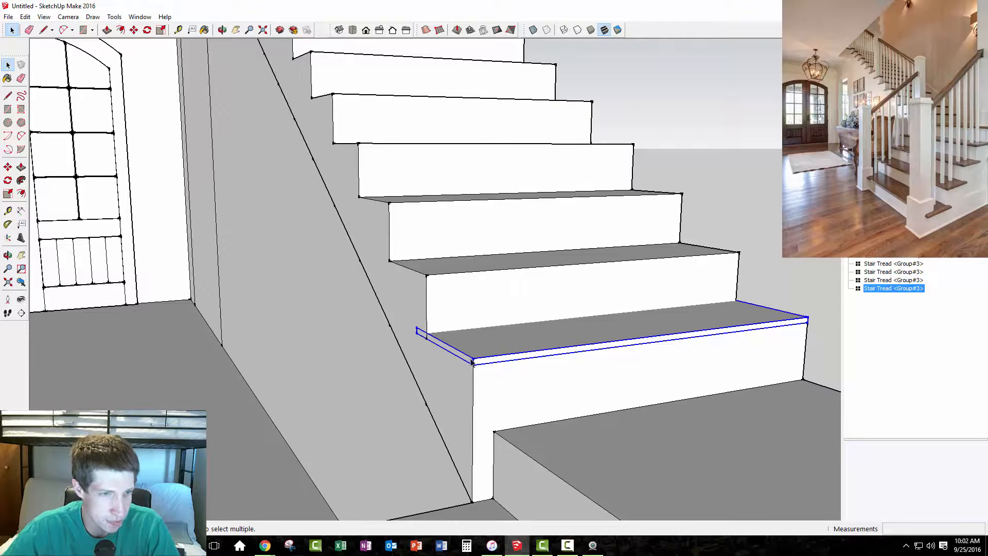
{"action": "right_click", "coordinate": [482, 351]}
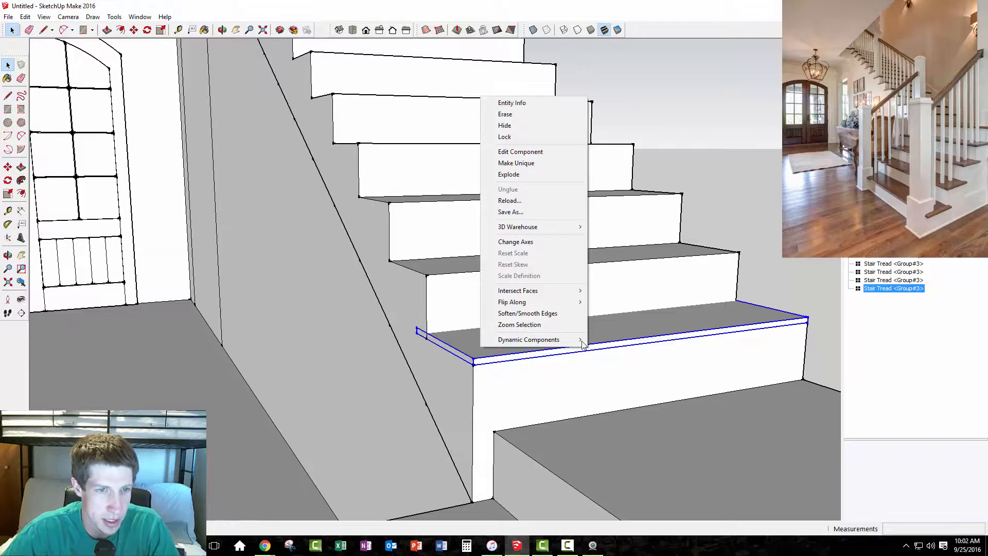
{"action": "left_click", "coordinate": [661, 324]}
Step: Shift the tread forward so its back corner meets the riser's base and its front edge overhangs the step
{"action": "middle_click_drag", "start_coordinate": [657, 329], "coordinate": [474, 278]}
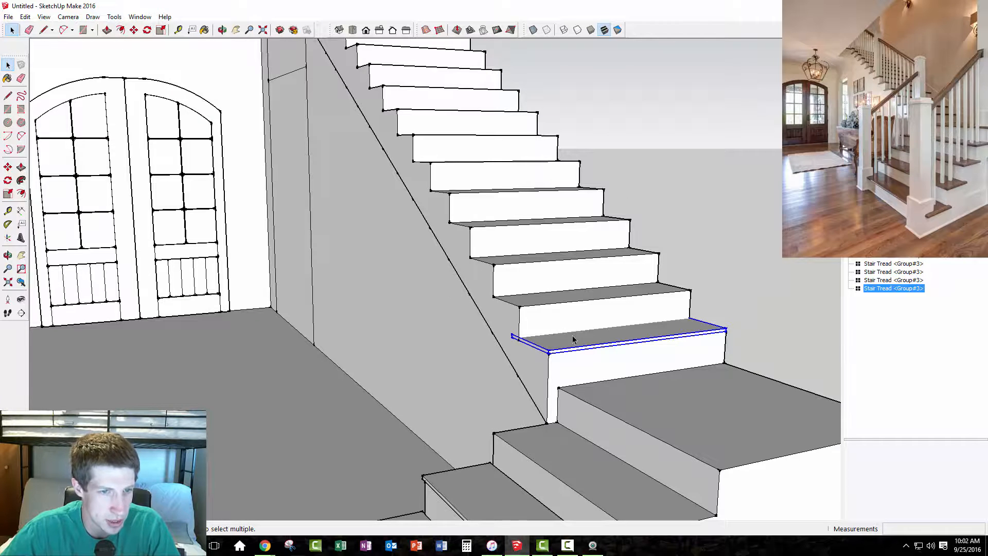
{"action": "scroll", "coordinate": [566, 336], "scroll_direction": "up", "scroll_amount": 2}
{"action": "key", "text": "m"}
{"action": "left_click", "coordinate": [490, 335]}
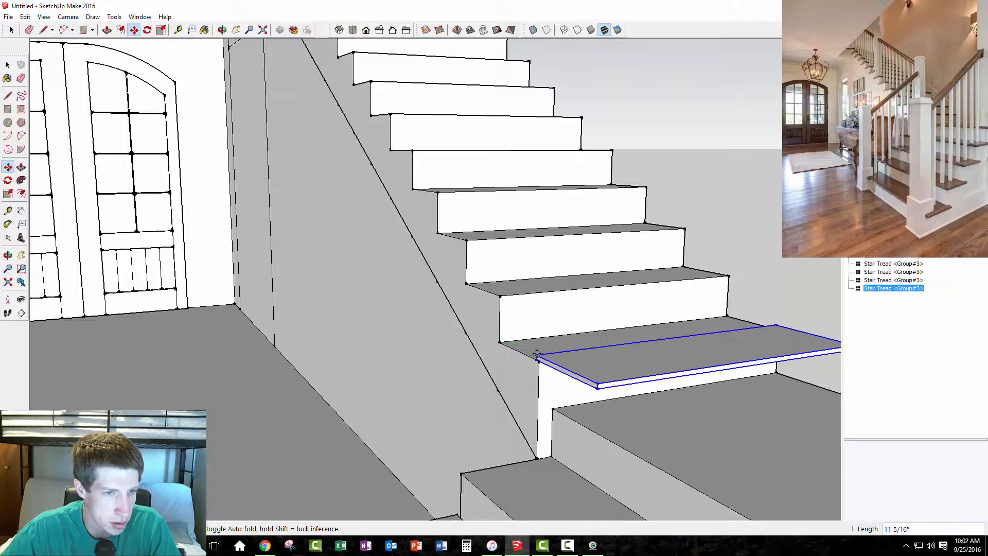
{"action": "left_click", "coordinate": [501, 335]}
{"action": "scroll", "coordinate": [551, 363], "scroll_direction": "up", "scroll_amount": 2}
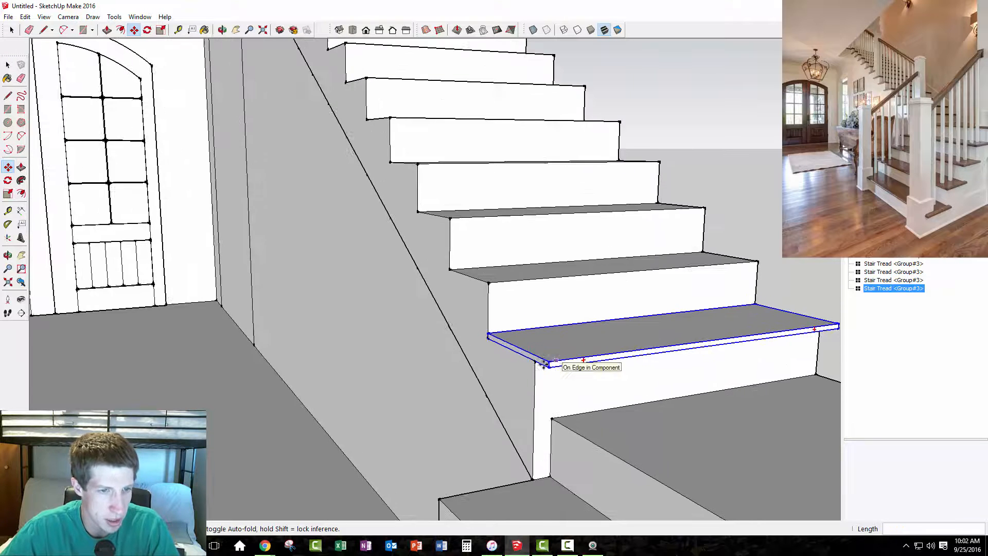
{"action": "scroll", "coordinate": [478, 352], "scroll_direction": "down", "scroll_amount": 4}
{"action": "scroll", "coordinate": [486, 357], "scroll_direction": "up", "scroll_amount": 4}
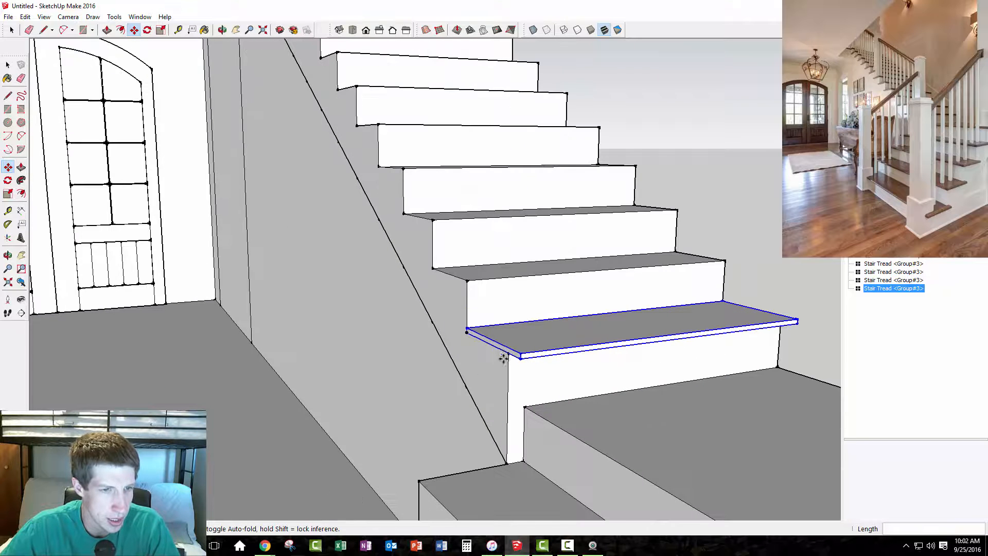
Step: Make the upper flight's first tread a unique component and rename it High Stair Treads
{"action": "key", "text": "space"}
{"action": "right_click", "coordinate": [535, 352]}
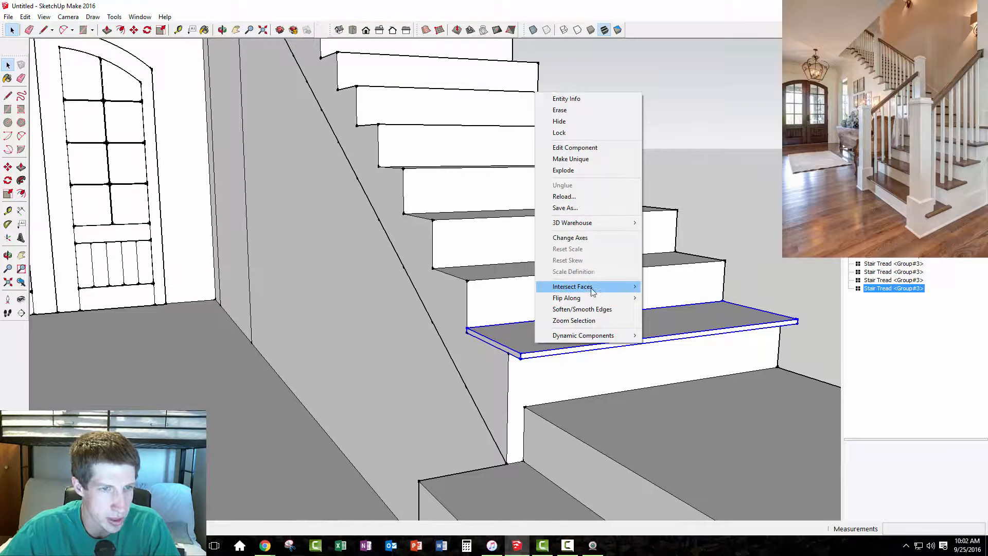
{"action": "left_click", "coordinate": [589, 160]}
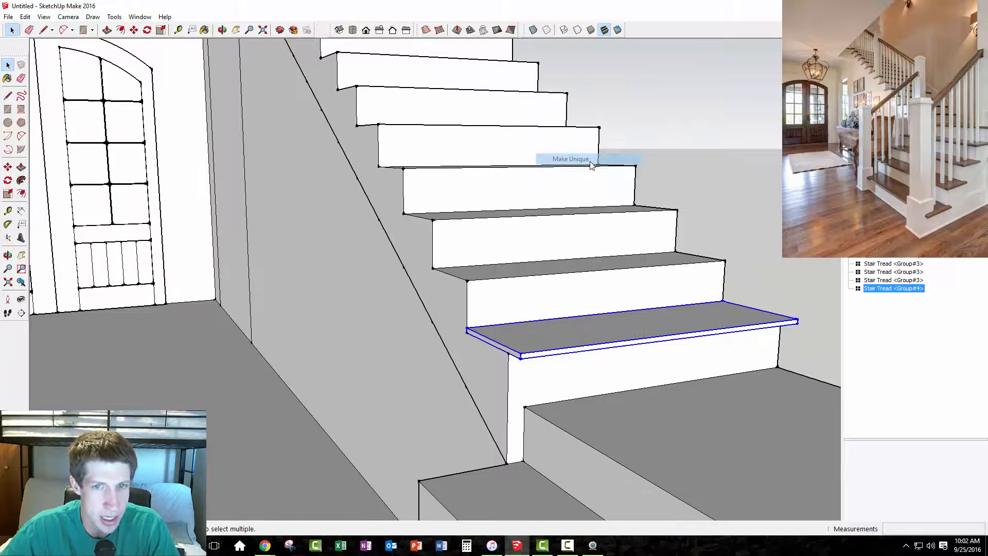
{"action": "right_click", "coordinate": [906, 294]}
{"action": "left_click", "coordinate": [921, 285]}
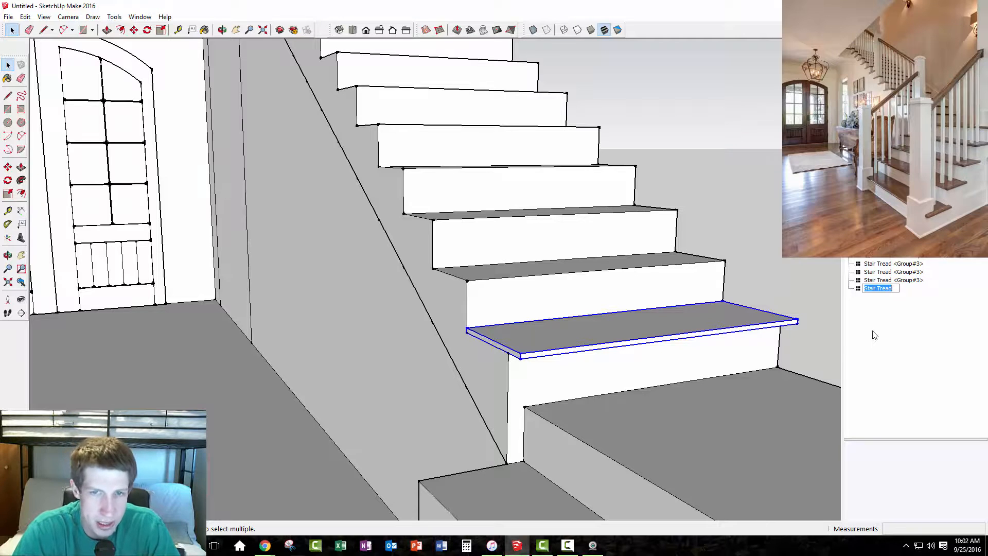
{"action": "type", "text": "High Stair"}
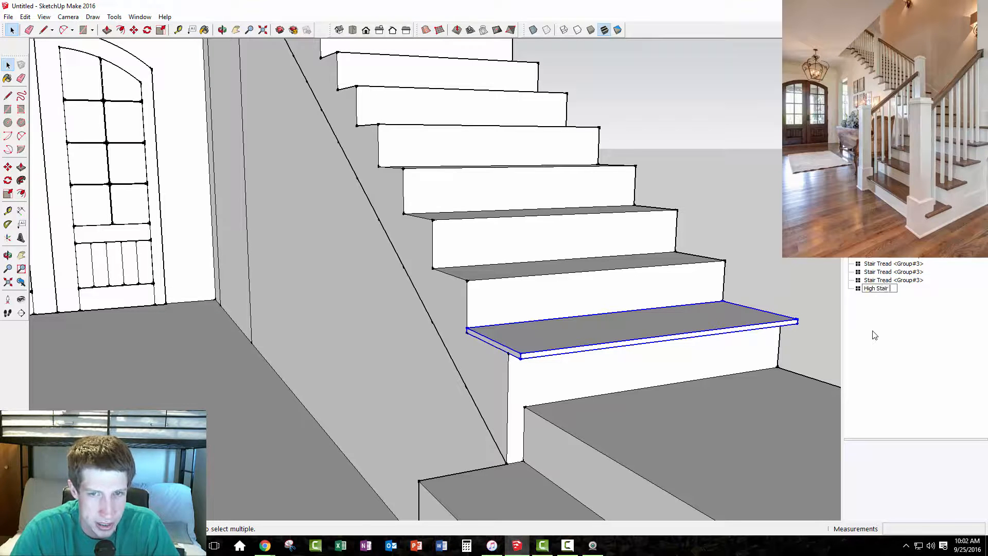
{"action": "type", "text": " Treads"}
{"action": "key", "text": "Return"}
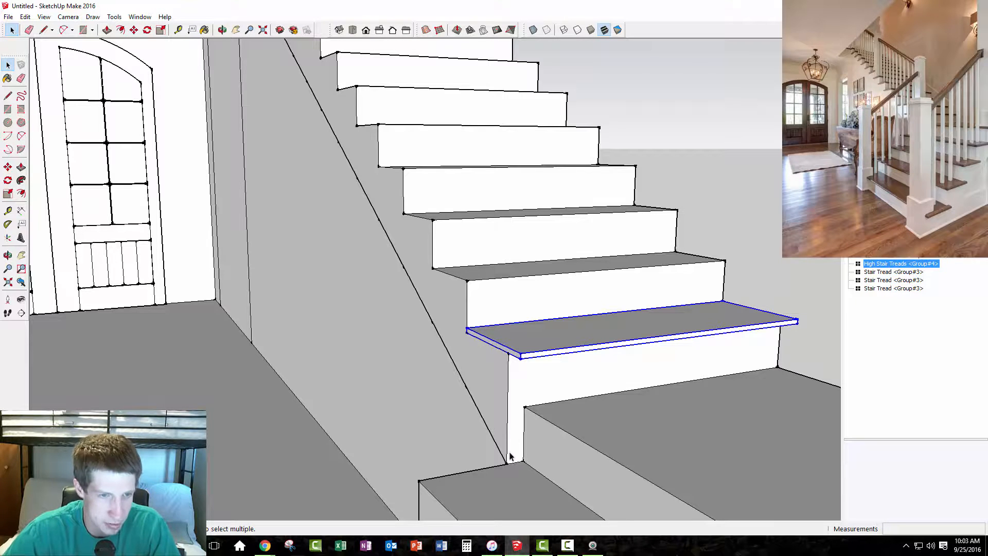
Step: Push the sawtooth side face of the upper flight inward by 2", flush with the wall below it
{"action": "scroll", "coordinate": [568, 351], "scroll_direction": "down", "scroll_amount": 4}
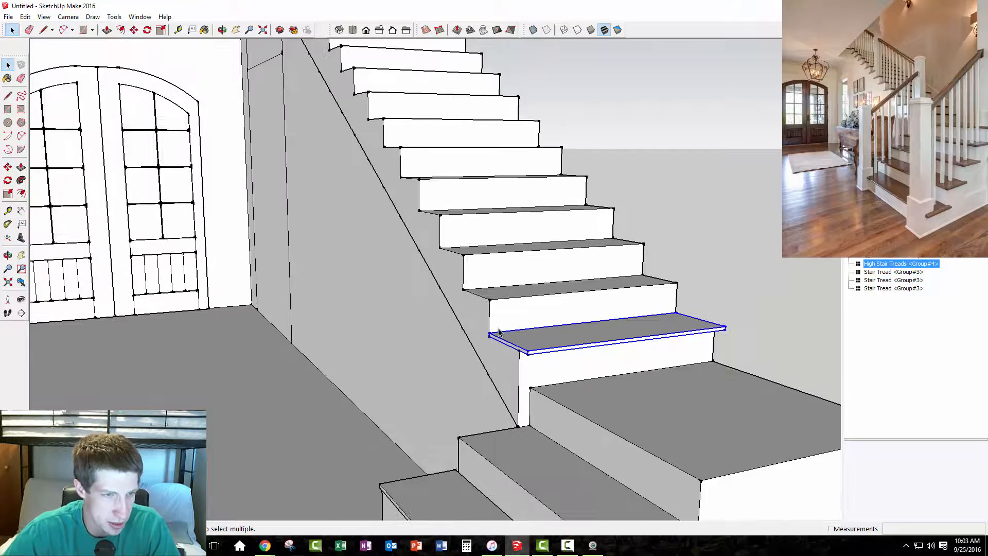
{"action": "scroll", "coordinate": [557, 431], "scroll_direction": "down", "scroll_amount": 1}
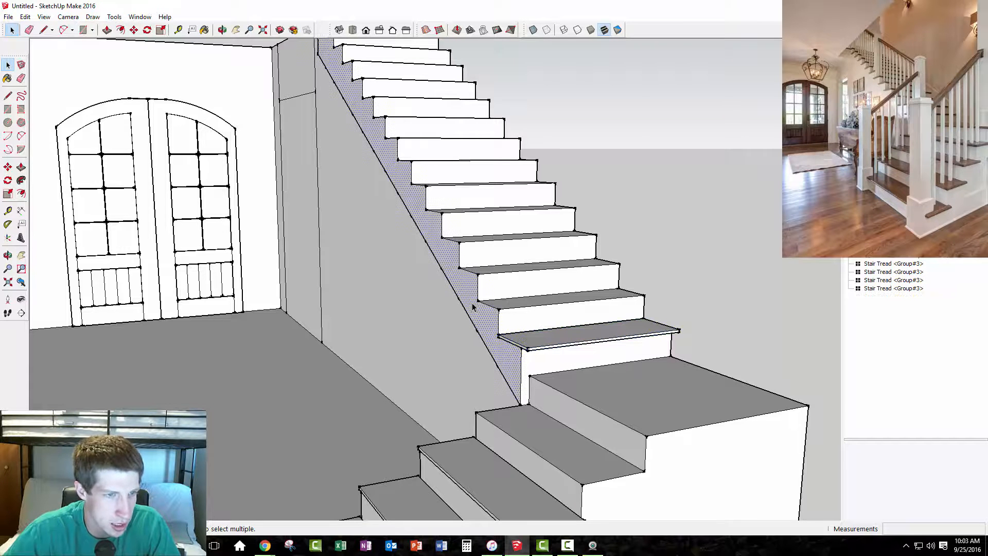
{"action": "key", "text": "p"}
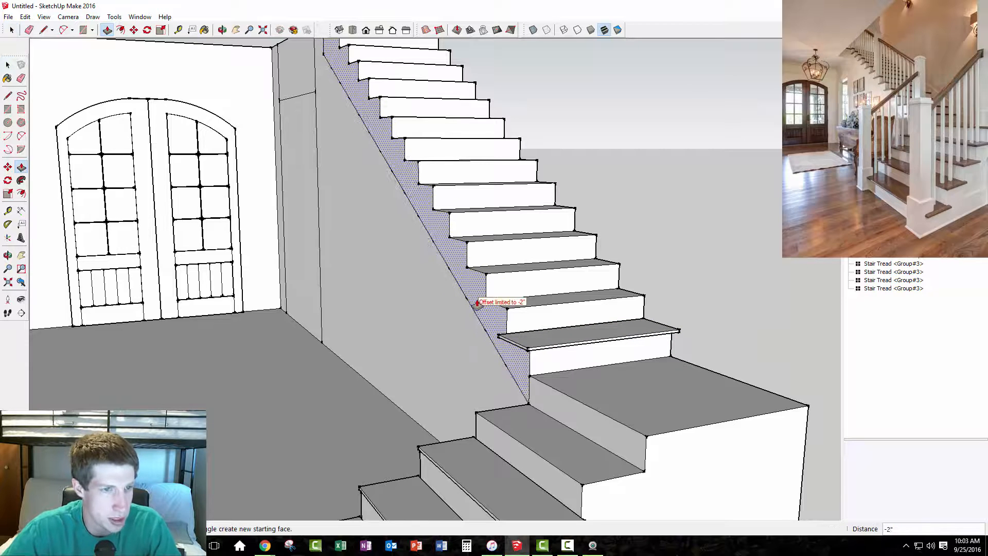
{"action": "left_click", "coordinate": [480, 304]}
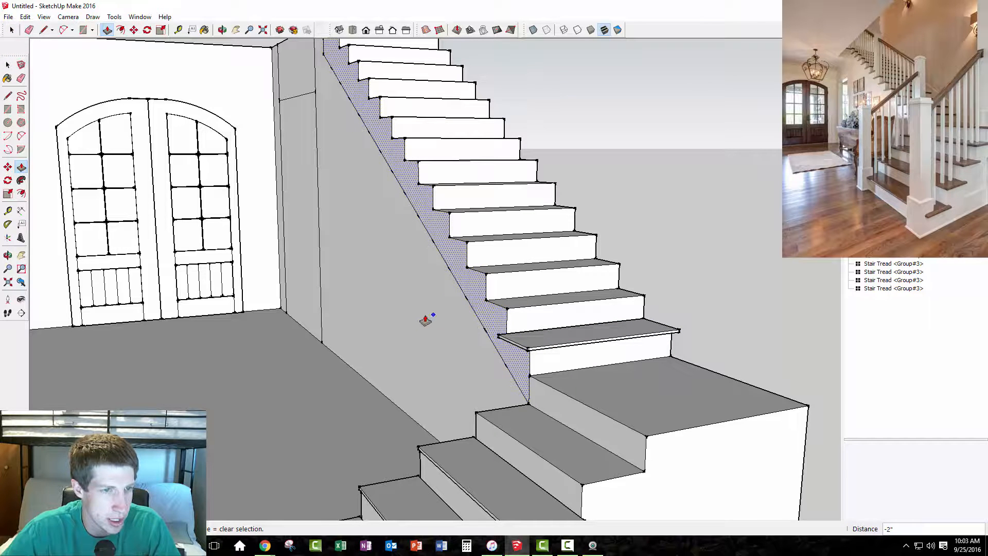
{"action": "key", "text": "space"}
{"action": "left_click", "coordinate": [406, 310]}
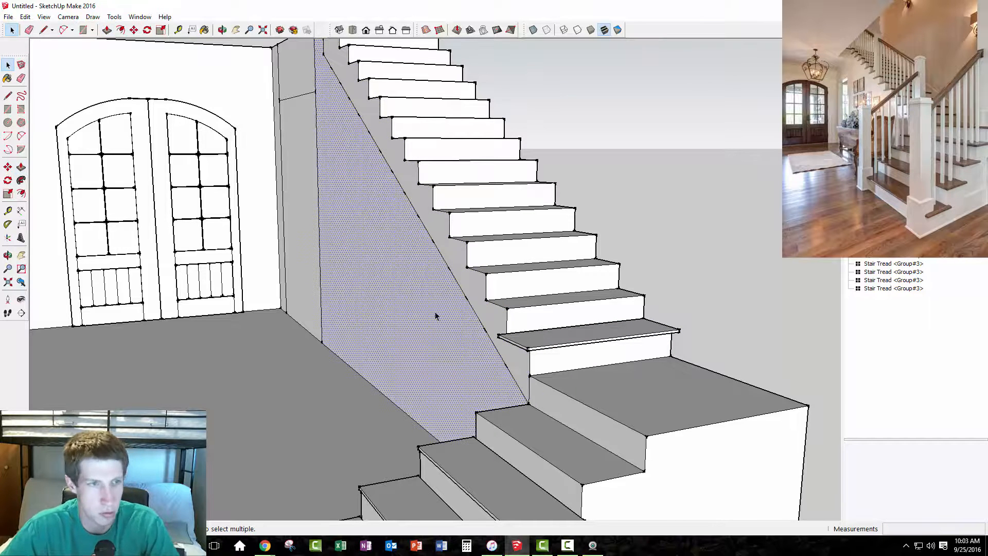
Step: Copy the upper flight's first tread onto the second step, from its underside inner corner to the next riser's base
{"action": "left_click", "coordinate": [526, 328]}
{"action": "scroll", "coordinate": [524, 333], "scroll_direction": "up", "scroll_amount": 2}
{"action": "scroll", "coordinate": [525, 339], "scroll_direction": "up", "scroll_amount": 4}
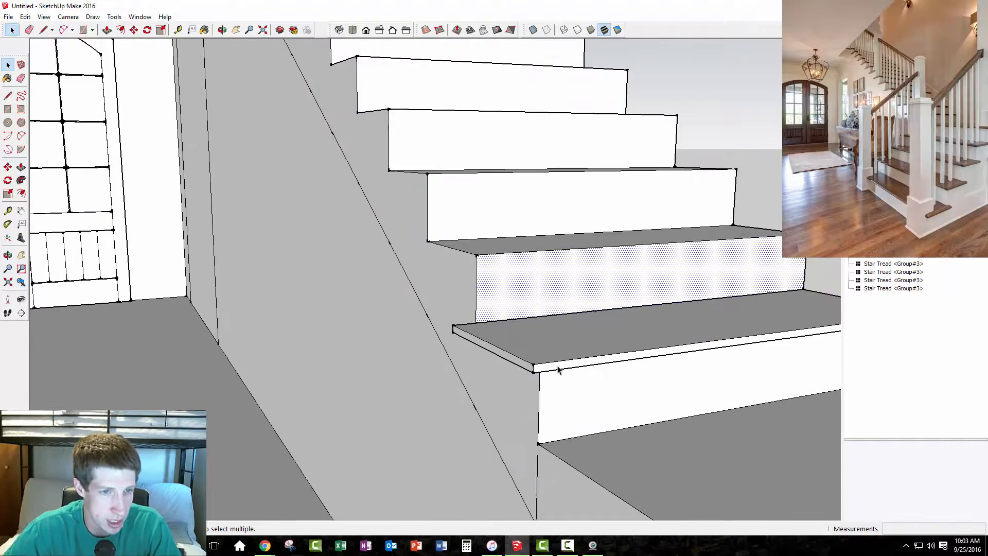
{"action": "middle_click_drag", "start_coordinate": [552, 355], "coordinate": [557, 428]}
{"action": "scroll", "coordinate": [545, 401], "scroll_direction": "down", "scroll_amount": 5}
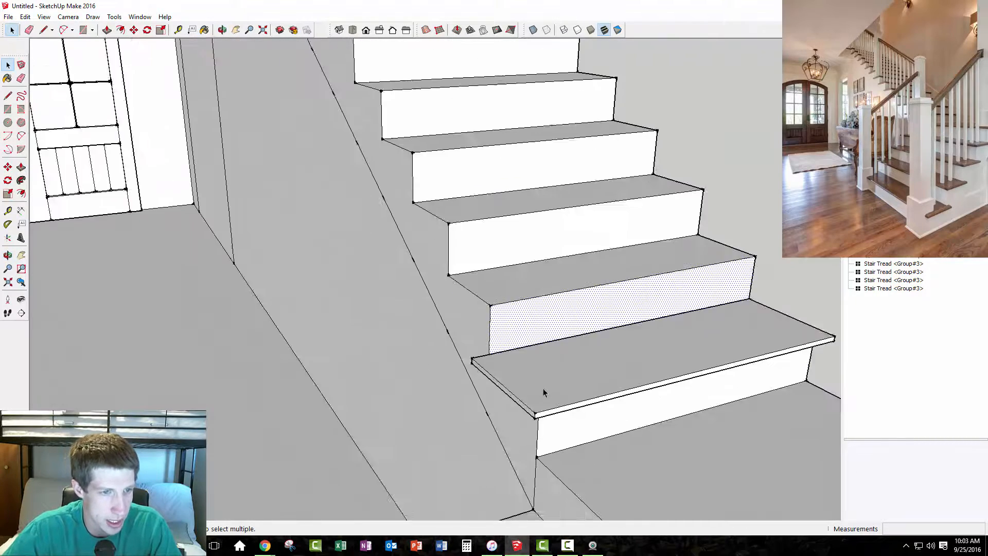
{"action": "middle_click_drag", "start_coordinate": [547, 379], "coordinate": [628, 287]}
{"action": "scroll", "coordinate": [628, 286], "scroll_direction": "up", "scroll_amount": 2}
{"action": "scroll", "coordinate": [624, 307], "scroll_direction": "down", "scroll_amount": 4}
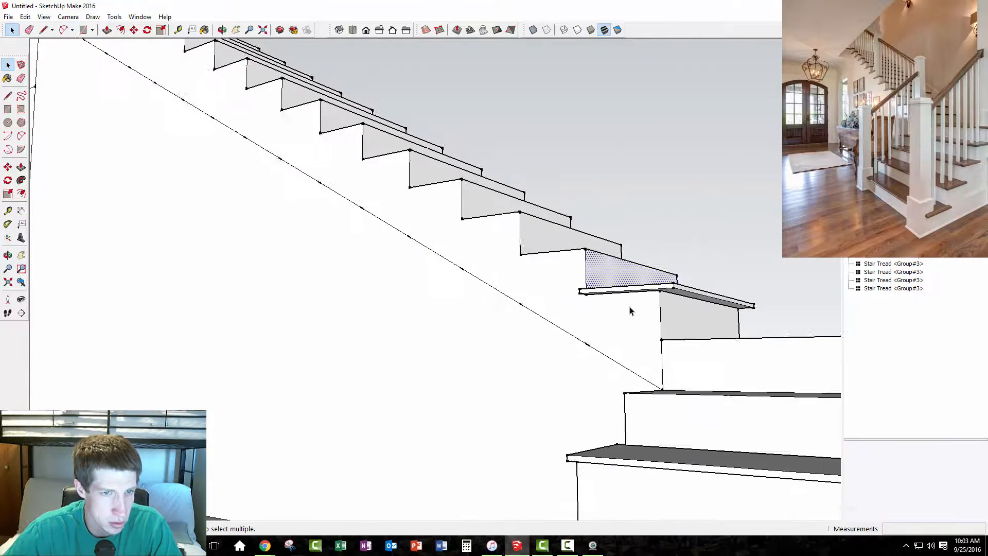
{"action": "scroll", "coordinate": [615, 324], "scroll_direction": "up", "scroll_amount": 4}
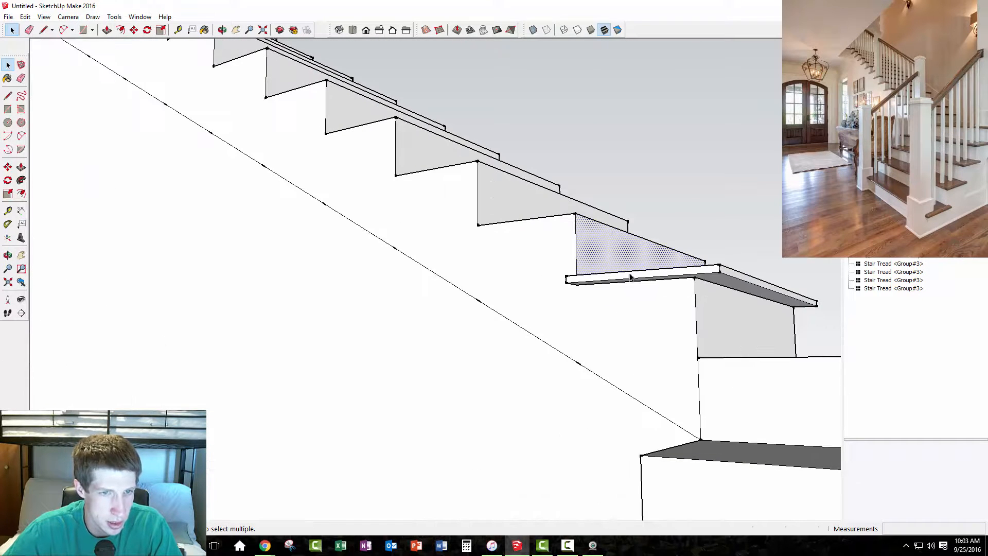
{"action": "left_click", "coordinate": [628, 282]}
{"action": "key", "text": "m"}
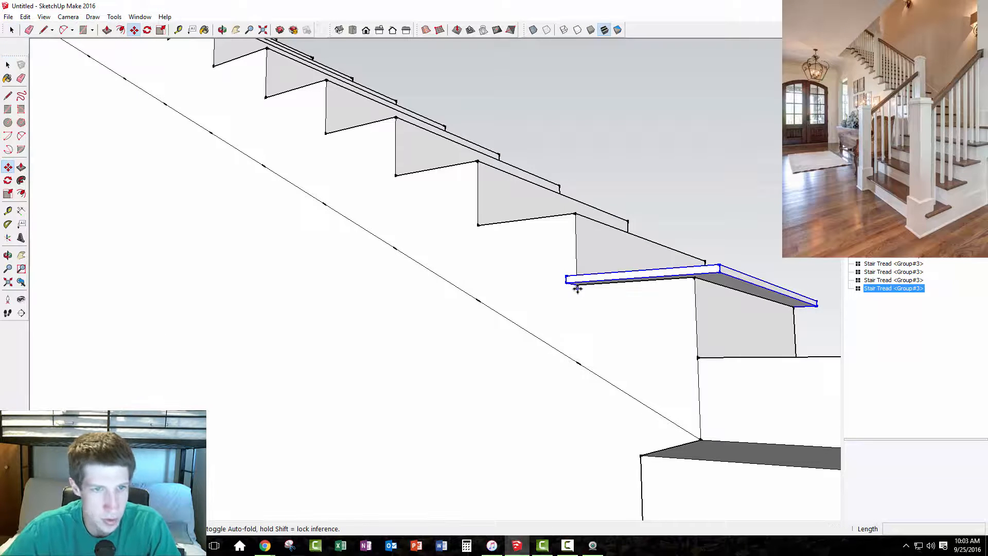
{"action": "left_click", "coordinate": [576, 286]}
{"action": "key", "text": "ctrl"}
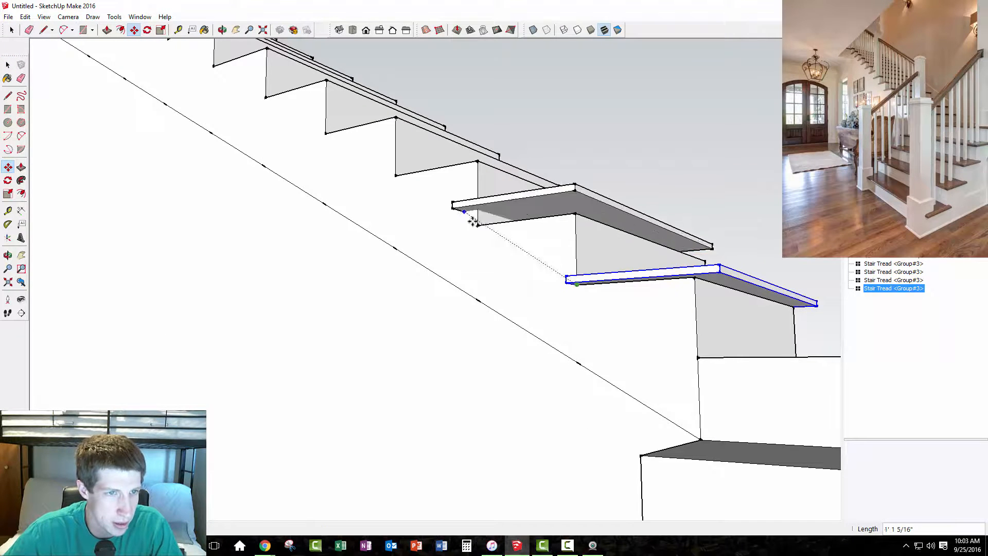
{"action": "left_click", "coordinate": [476, 227]}
Step: Array the copied tread up the upper flight, starting with x5, raising it to x10 and further until all remaining steps have treads
{"action": "scroll", "coordinate": [697, 354], "scroll_direction": "down", "scroll_amount": 3}
{"action": "scroll", "coordinate": [697, 353], "scroll_direction": "down", "scroll_amount": 3}
{"action": "type", "text": "x"}
{"action": "middle_click_drag", "start_coordinate": [705, 346], "coordinate": [509, 487]}
{"action": "type", "text": "5"}
{"action": "key", "text": "Return"}
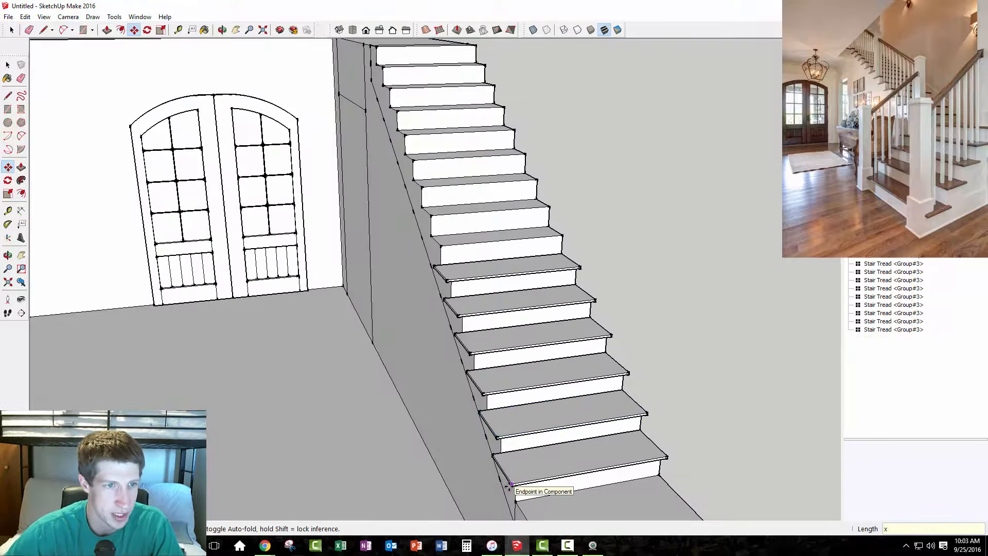
{"action": "type", "text": "x10"}
{"action": "key", "text": "Return"}
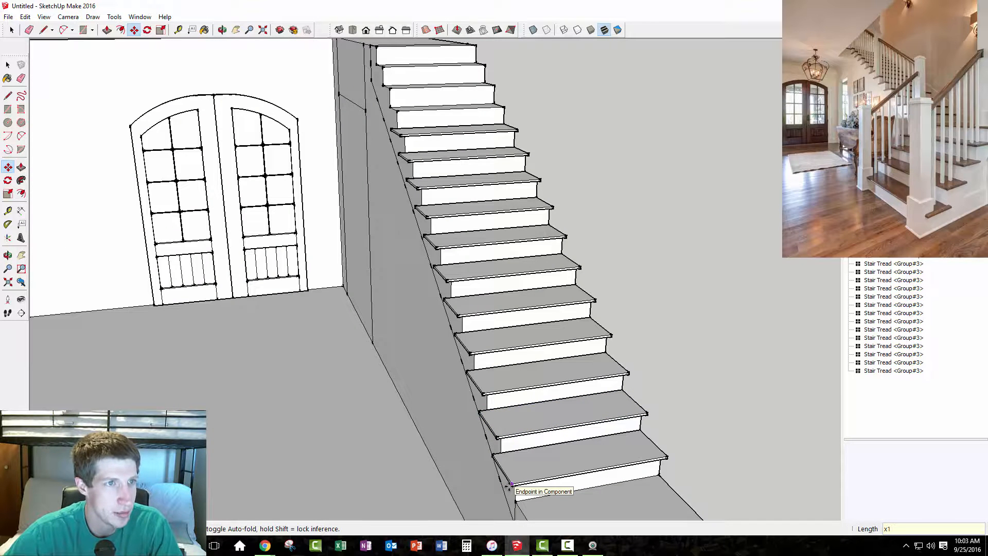
{"action": "key", "text": "Return"}
{"action": "type", "text": "x"}
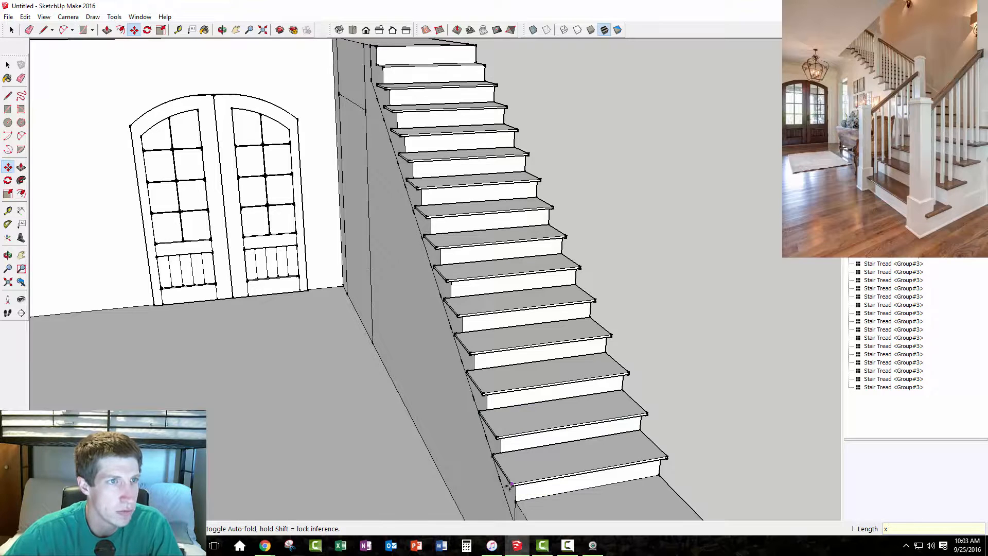
{"action": "key", "text": "Return"}
{"action": "scroll", "coordinate": [539, 278], "scroll_direction": "down", "scroll_amount": 5}
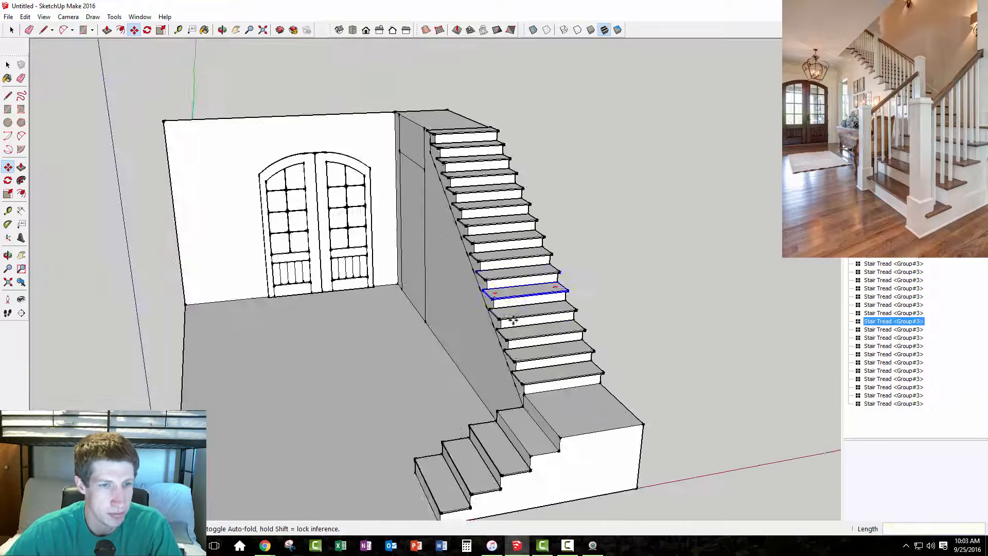
Step: Copy the lower flight's highest tread onto the bare step below the landing, from its underside inner corner to the next riser's base
{"action": "middle_click_drag", "start_coordinate": [559, 340], "coordinate": [580, 295]}
{"action": "scroll", "coordinate": [618, 339], "scroll_direction": "up", "scroll_amount": 6}
{"action": "key", "text": "space"}
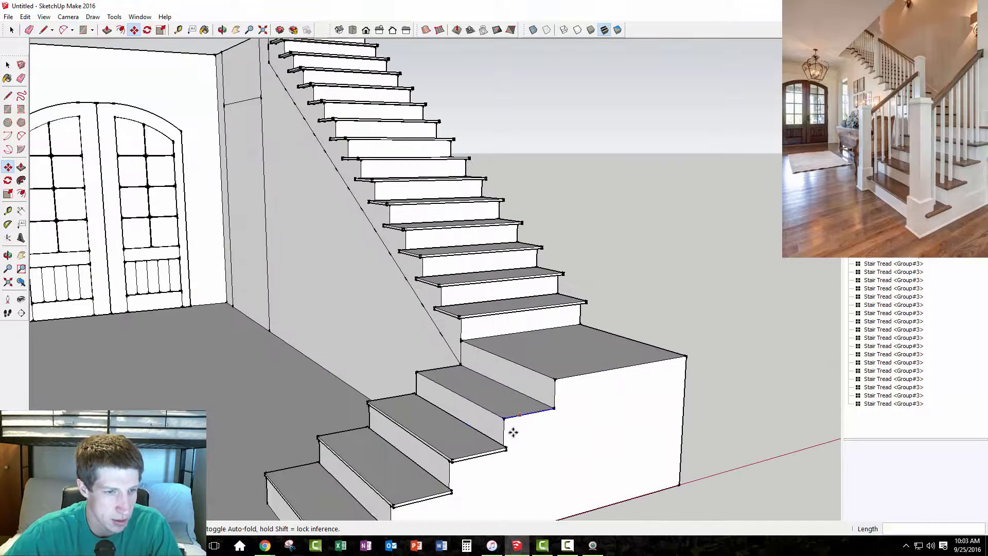
{"action": "left_click", "coordinate": [461, 449]}
{"action": "middle_click_drag", "start_coordinate": [471, 443], "coordinate": [486, 409]}
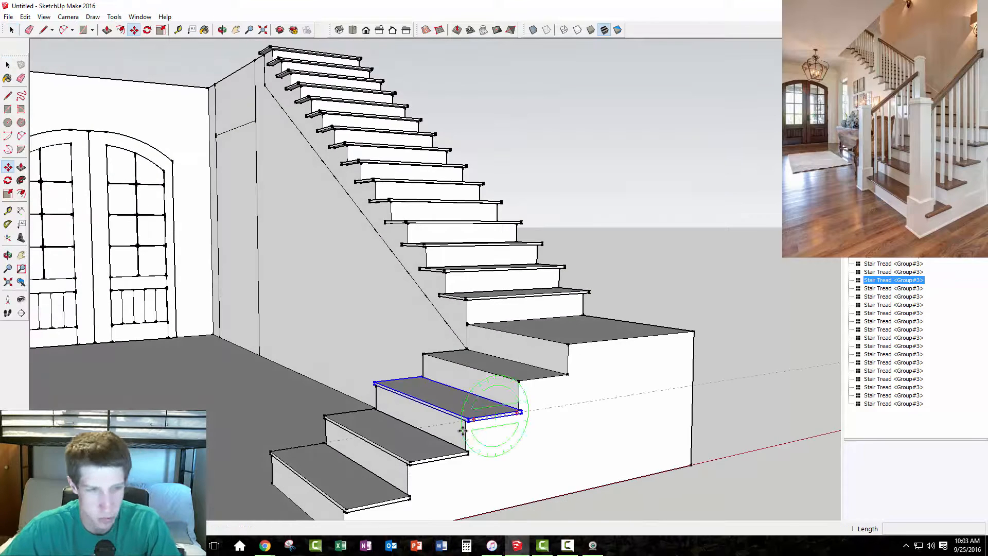
{"action": "key", "text": "m"}
{"action": "scroll", "coordinate": [463, 424], "scroll_direction": "up", "scroll_amount": 3}
{"action": "left_click", "coordinate": [467, 416]}
{"action": "key", "text": "ctrl"}
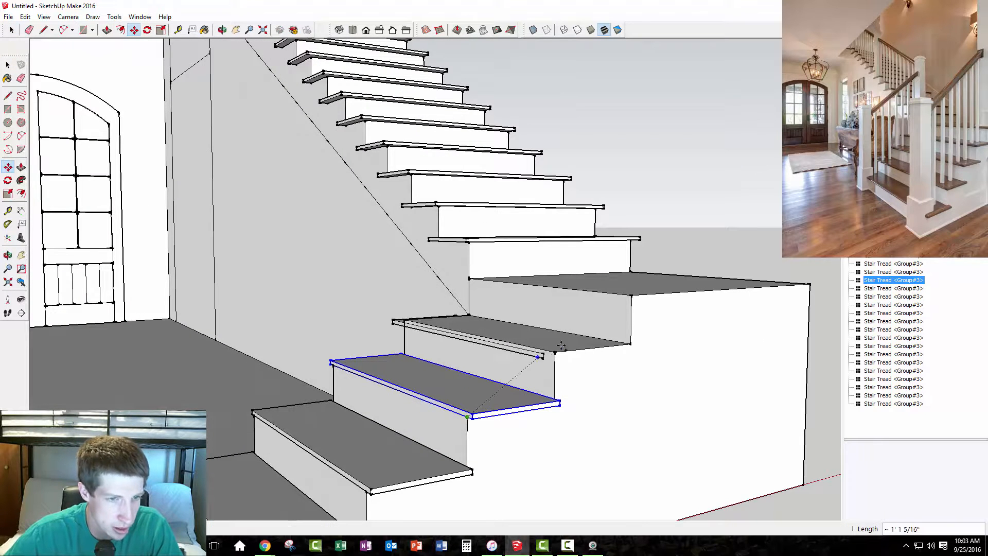
{"action": "left_click", "coordinate": [554, 353]}
{"action": "key", "text": "space"}
{"action": "middle_click_drag", "start_coordinate": [606, 355], "coordinate": [552, 381]}
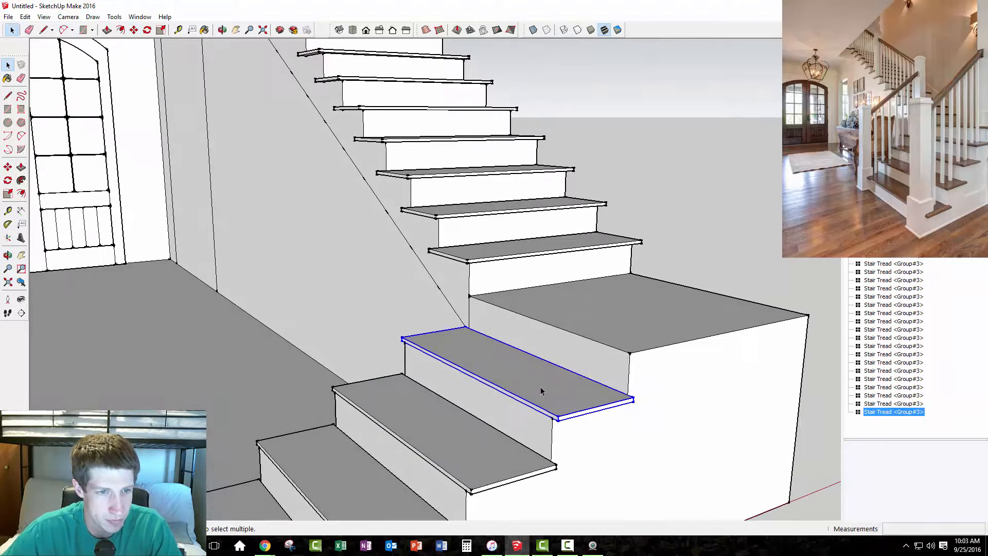
Step: Measure the thickness of the tread just below the landing
{"action": "left_click", "coordinate": [619, 323]}
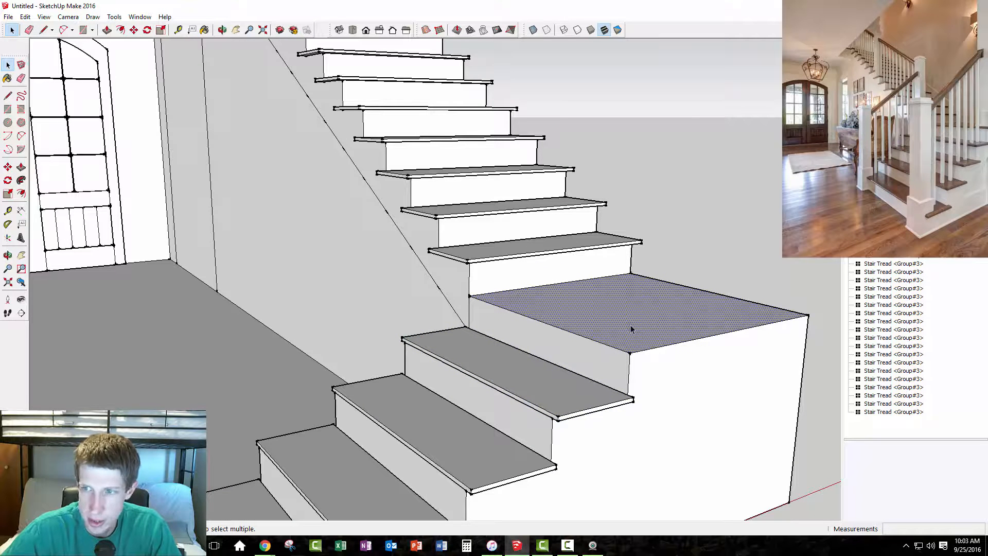
{"action": "left_click", "coordinate": [178, 30]}
{"action": "scroll", "coordinate": [560, 414], "scroll_direction": "up", "scroll_amount": 3}
{"action": "left_click", "coordinate": [560, 415]}
{"action": "left_click", "coordinate": [559, 403]}
{"action": "key", "text": "space"}
Step: Pull the landing's top face up 9/16" from a new starting face, forming a separate slab on the landing
{"action": "middle_click_drag", "start_coordinate": [561, 304], "coordinate": [616, 257]}
{"action": "key", "text": "p"}
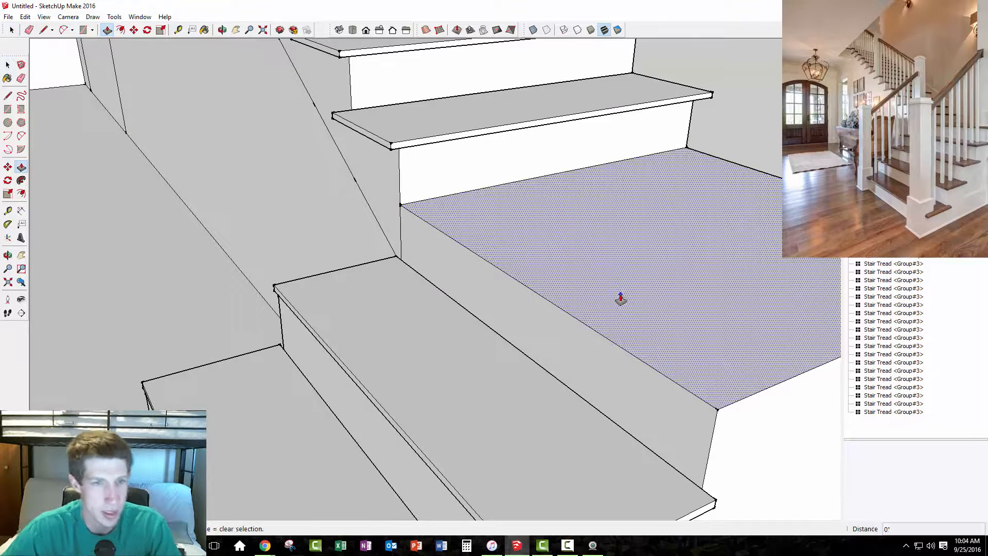
{"action": "left_click", "coordinate": [620, 298]}
{"action": "scroll", "coordinate": [624, 274], "scroll_direction": "down", "scroll_amount": 3}
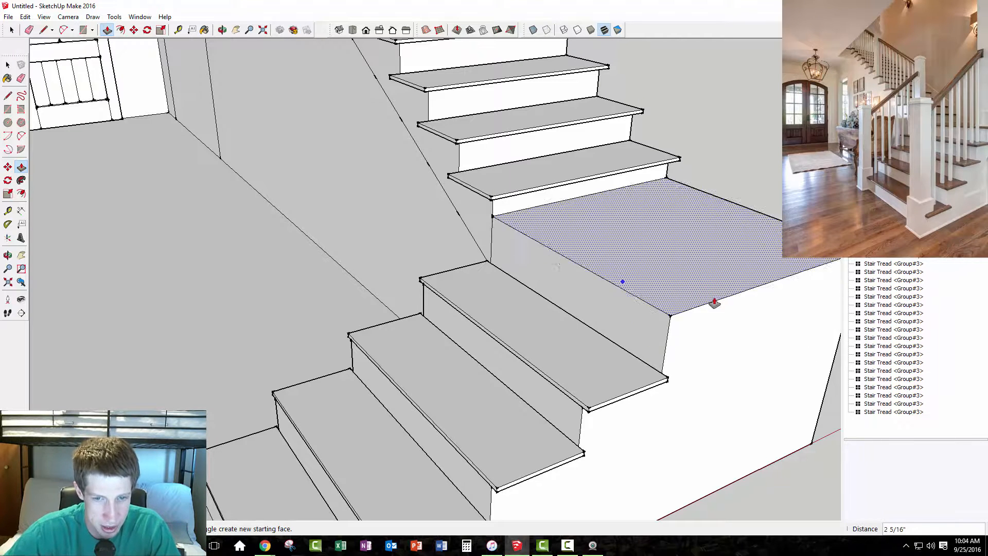
{"action": "key", "text": "ctrl"}
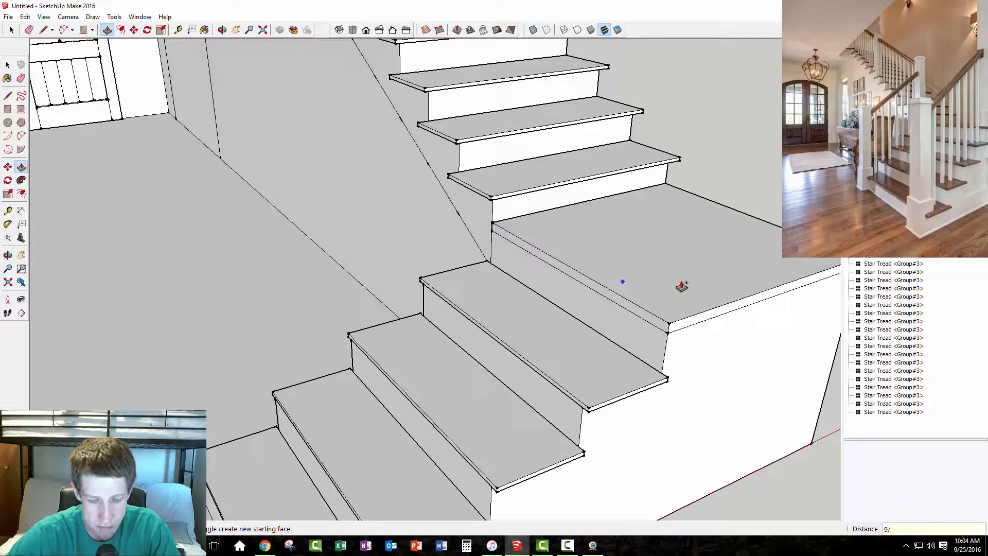
{"action": "left_click", "coordinate": [681, 287]}
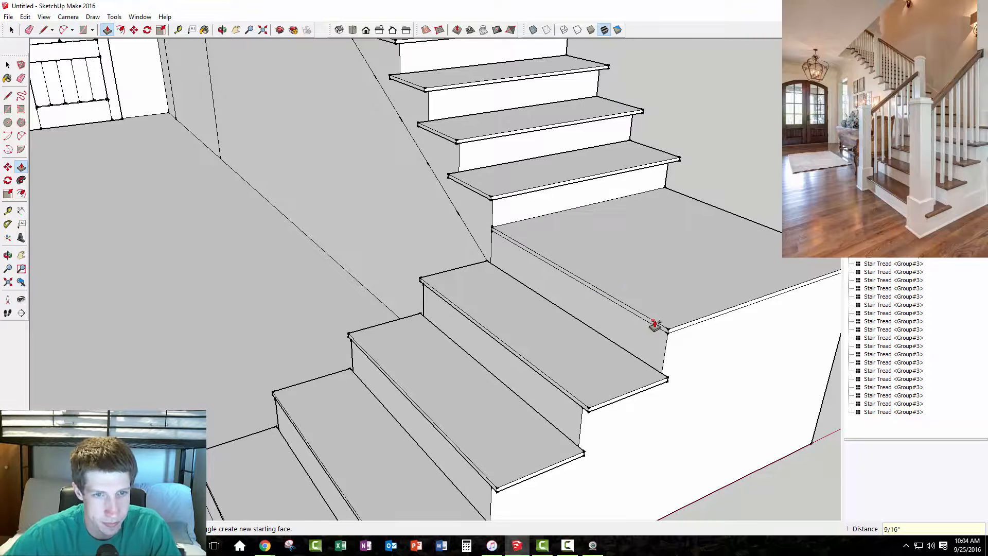
Step: Extend the landing slab's exposed side and front edges outward by 1" to overhang the faces below
{"action": "scroll", "coordinate": [656, 323], "scroll_direction": "up", "scroll_amount": 3}
{"action": "key", "text": "space"}
{"action": "scroll", "coordinate": [648, 288], "scroll_direction": "down", "scroll_amount": 3}
{"action": "scroll", "coordinate": [648, 288], "scroll_direction": "up", "scroll_amount": 3}
{"action": "left_click", "coordinate": [651, 282]}
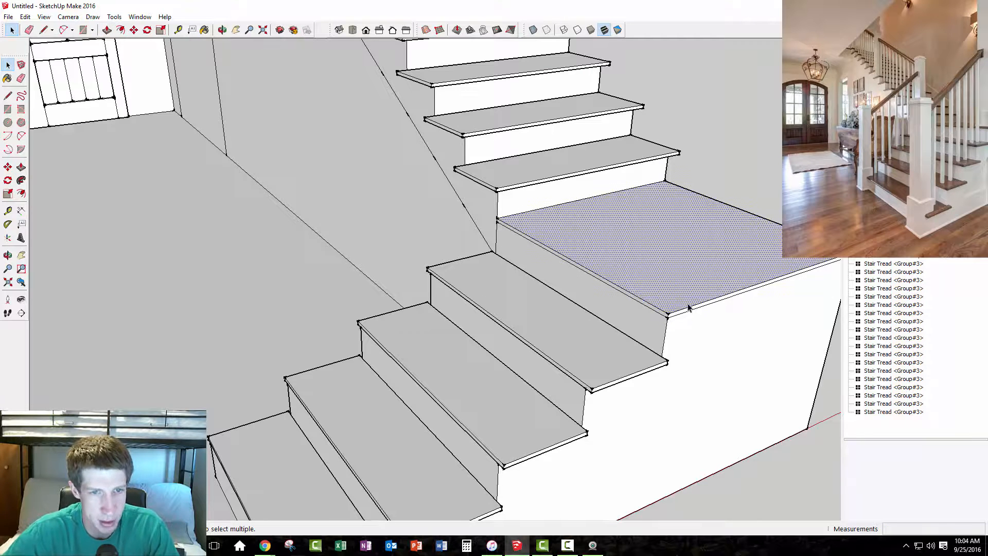
{"action": "left_click", "coordinate": [771, 190]}
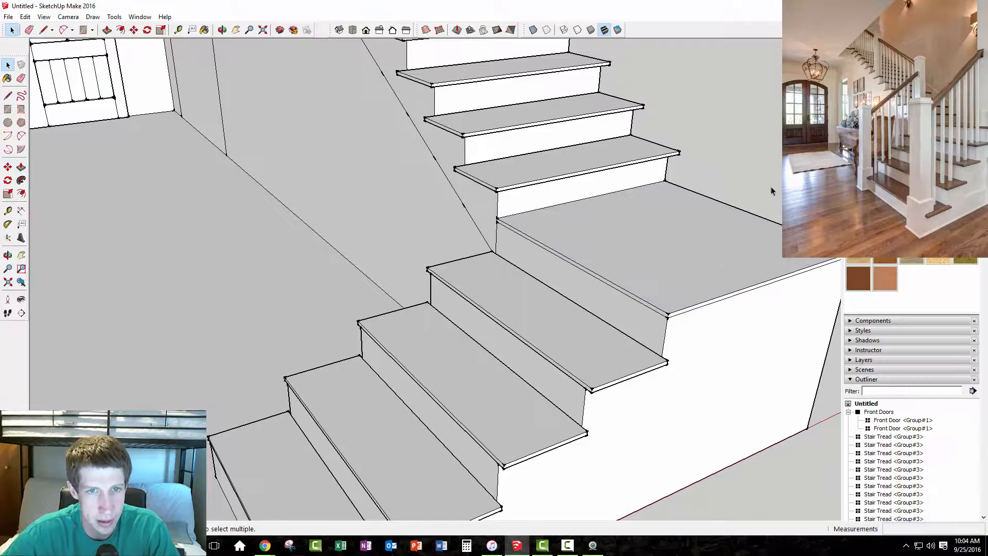
{"action": "left_click", "coordinate": [681, 292]}
{"action": "key", "text": "p"}
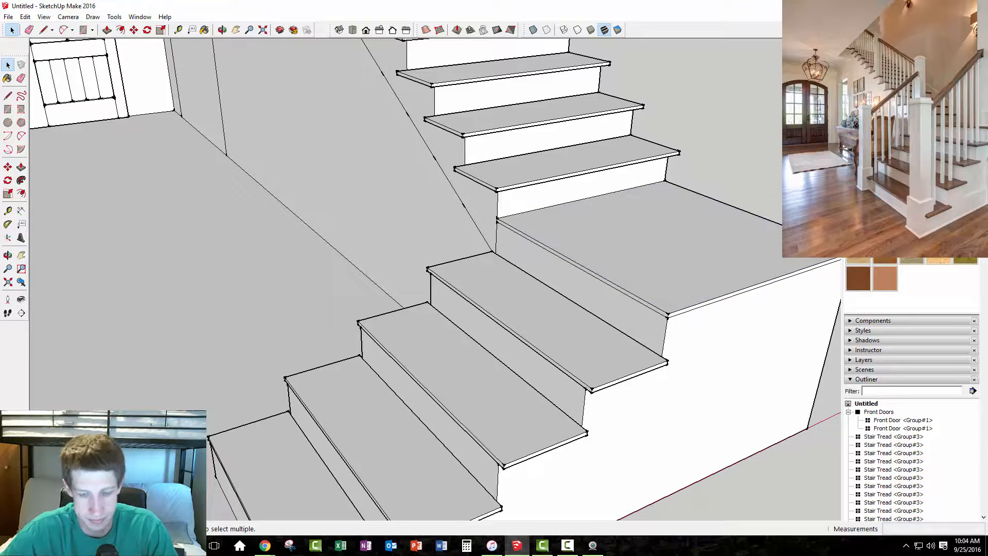
{"action": "left_click", "coordinate": [691, 310]}
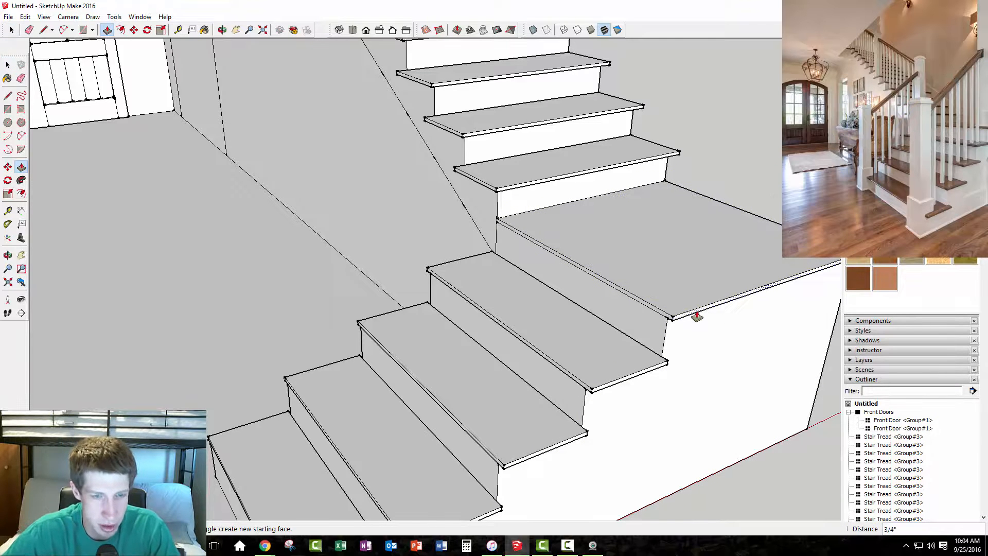
{"action": "left_click", "coordinate": [696, 316]}
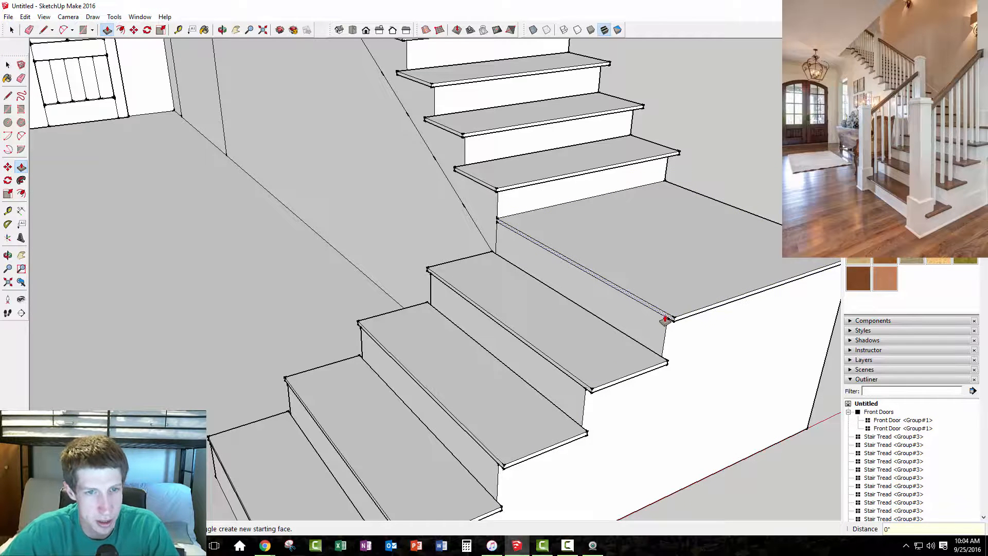
{"action": "type", "text": "1"}
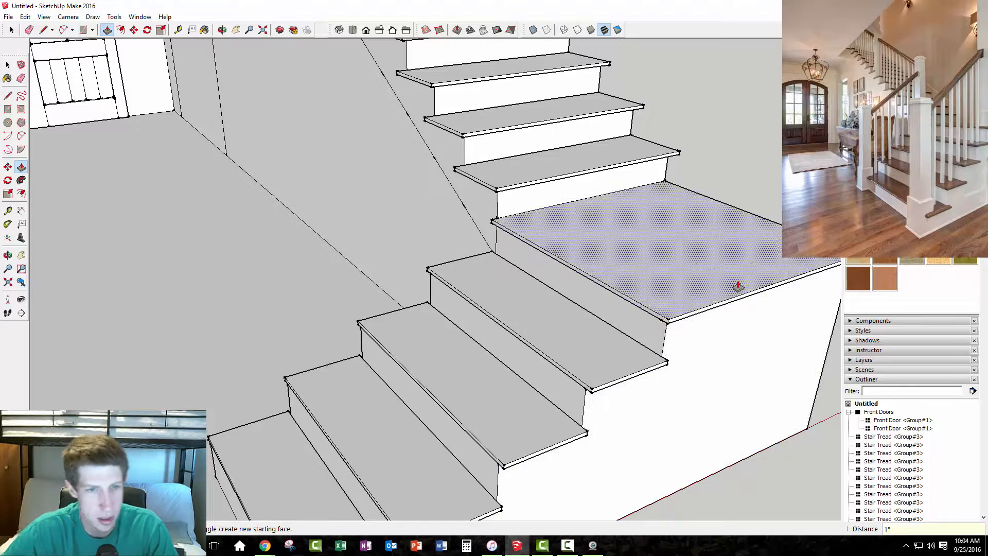
Step: Push the lower flight's risers inward by 1" beneath their treads so the treads overhang at the front
{"action": "scroll", "coordinate": [724, 275], "scroll_direction": "down", "scroll_amount": 2}
{"action": "scroll", "coordinate": [691, 315], "scroll_direction": "down", "scroll_amount": 2}
{"action": "key", "text": "space"}
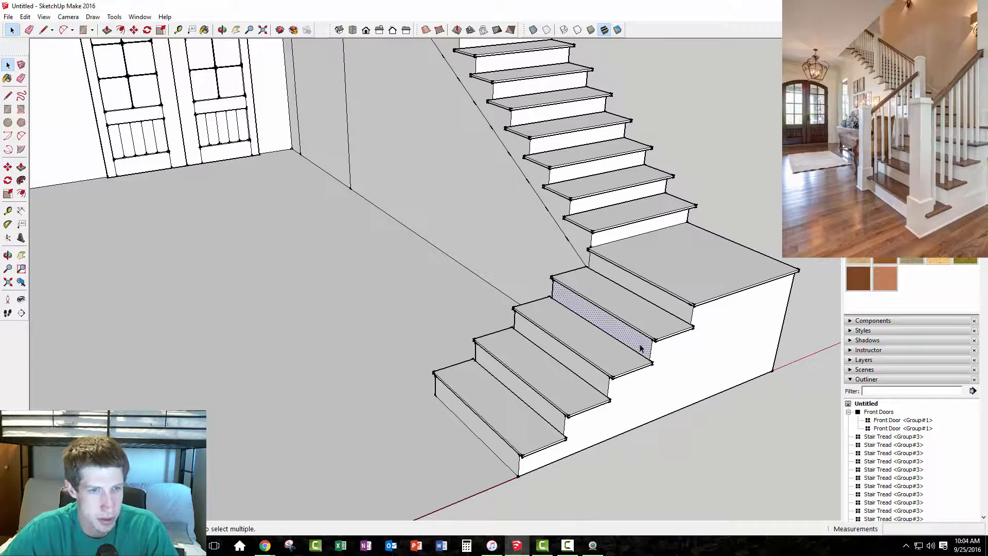
{"action": "key", "text": "p"}
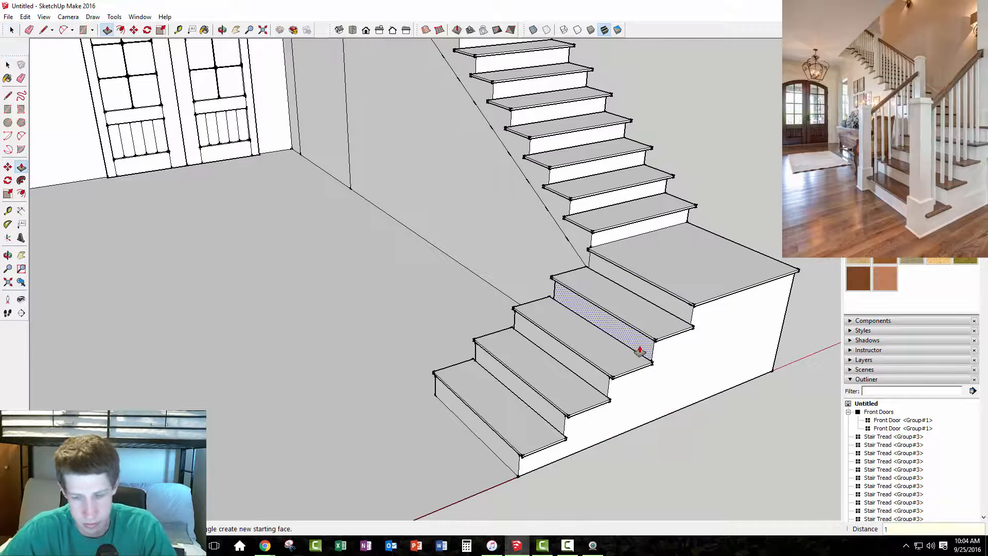
{"action": "middle_click_drag", "start_coordinate": [632, 379], "coordinate": [564, 327]}
{"action": "type", "text": "1"}
{"action": "left_click", "coordinate": [504, 355]}
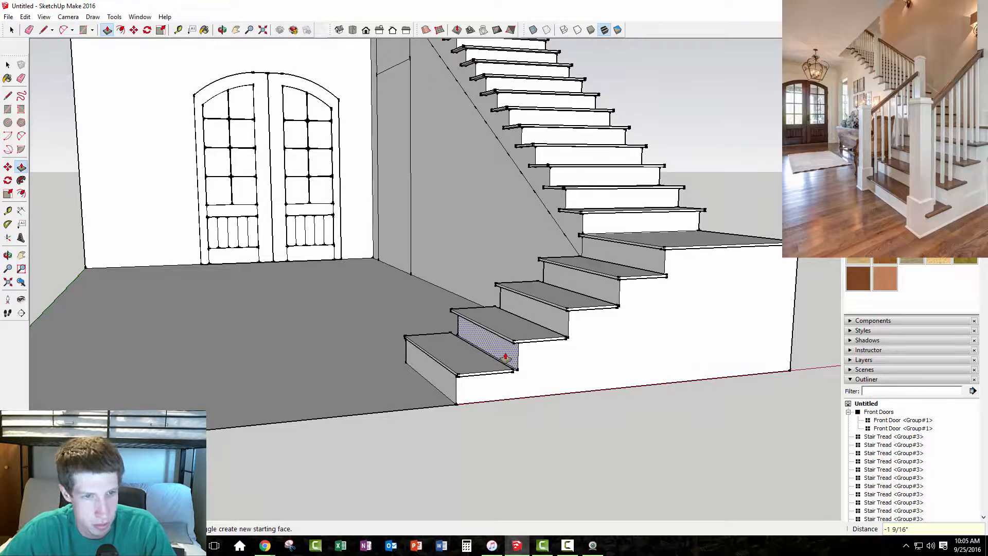
{"action": "key", "text": "Return"}
{"action": "left_click", "coordinate": [452, 394]}
{"action": "key", "text": "Return"}
{"action": "middle_click_drag", "start_coordinate": [651, 262], "coordinate": [757, 334]}
{"action": "scroll", "coordinate": [660, 266], "scroll_direction": "down", "scroll_amount": 3}
{"action": "scroll", "coordinate": [659, 264], "scroll_direction": "up", "scroll_amount": 2}
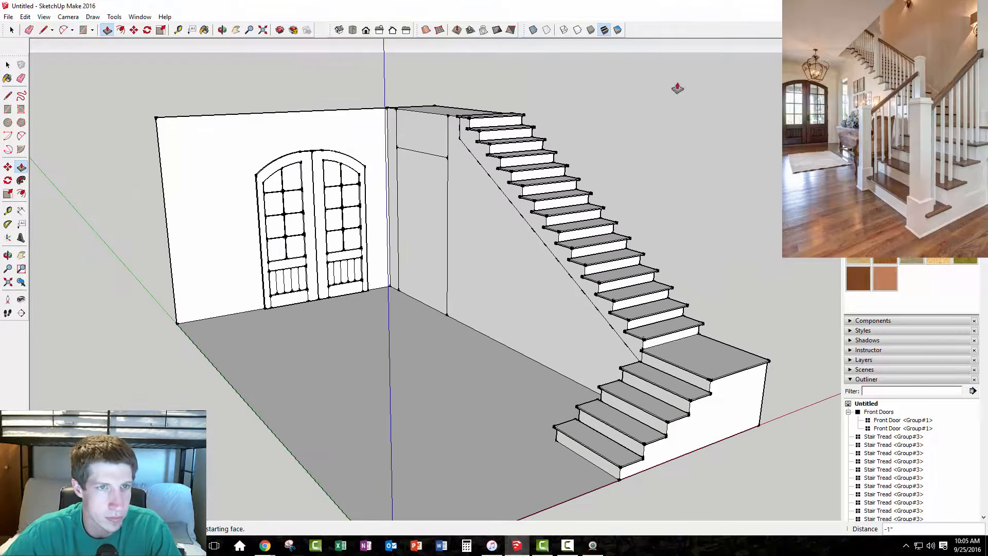
Step: Group all the tread components of both flights and rename the group Stair Treads
{"action": "key", "text": "space"}
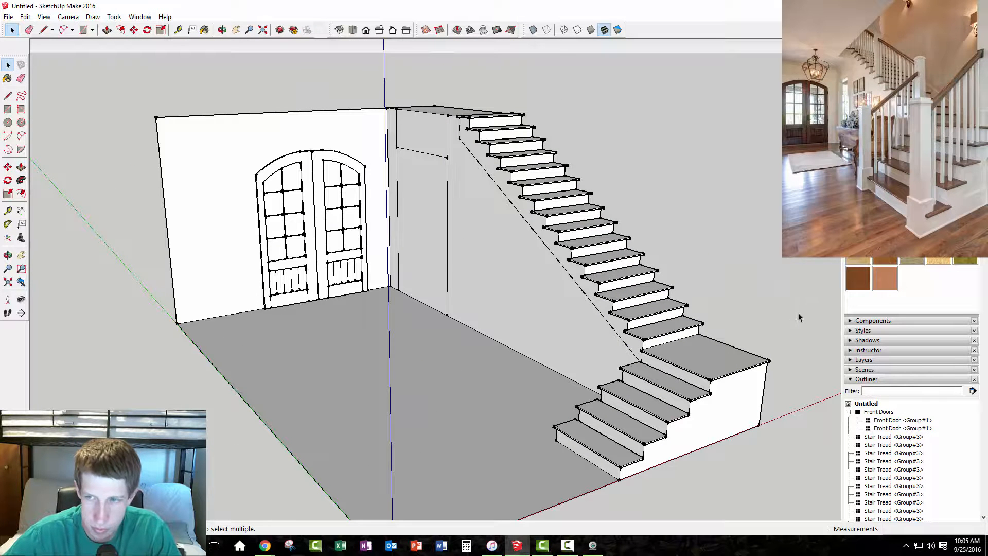
{"action": "left_click", "coordinate": [623, 470]}
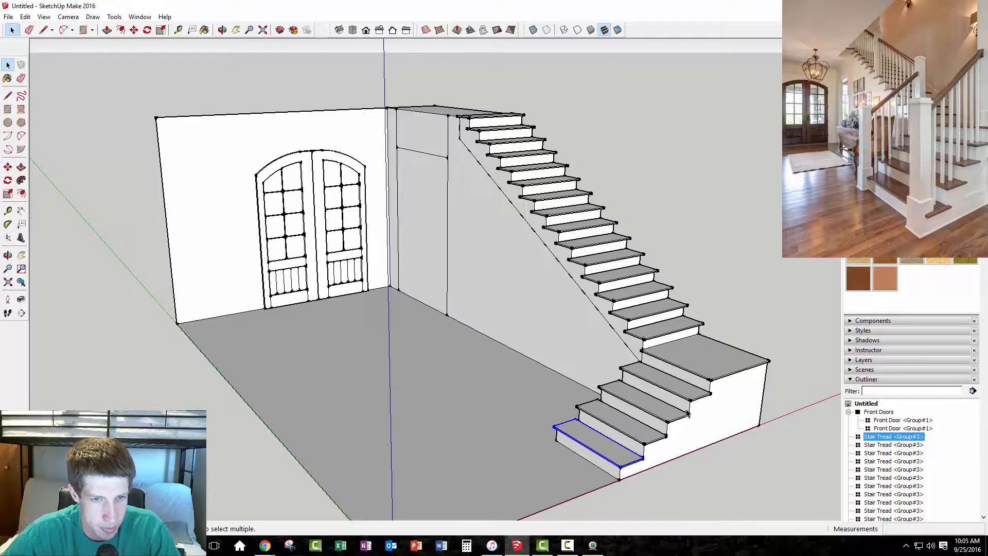
{"action": "scroll", "coordinate": [878, 443], "scroll_direction": "down", "scroll_amount": 3}
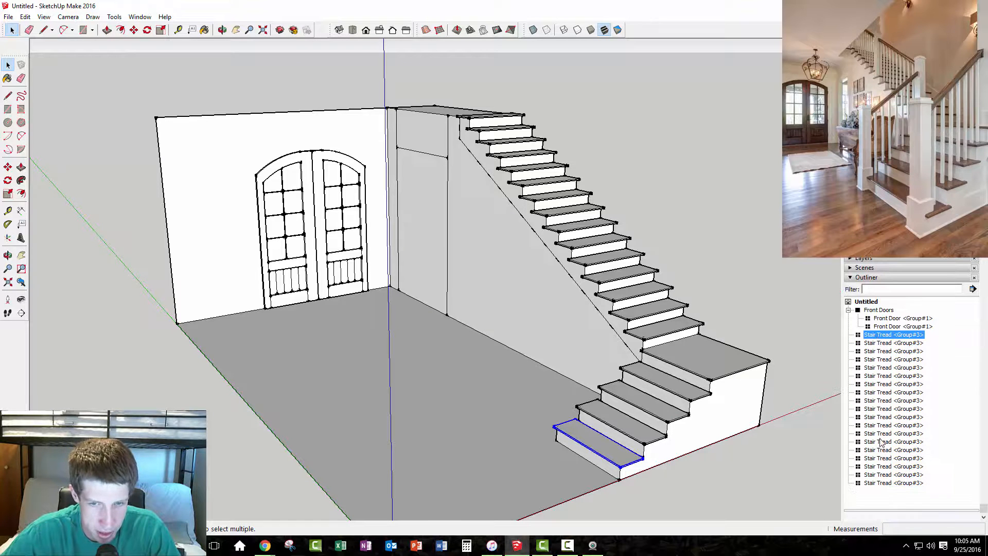
{"action": "left_click", "coordinate": [886, 483], "text": "shift"}
{"action": "right_click", "coordinate": [879, 339]}
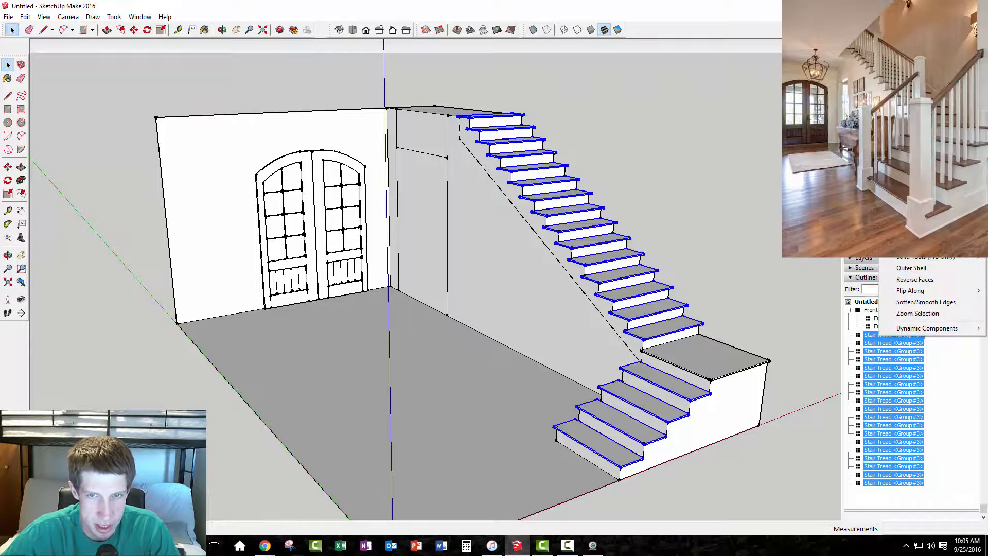
{"action": "left_click", "coordinate": [913, 235]}
{"action": "right_click", "coordinate": [870, 335]}
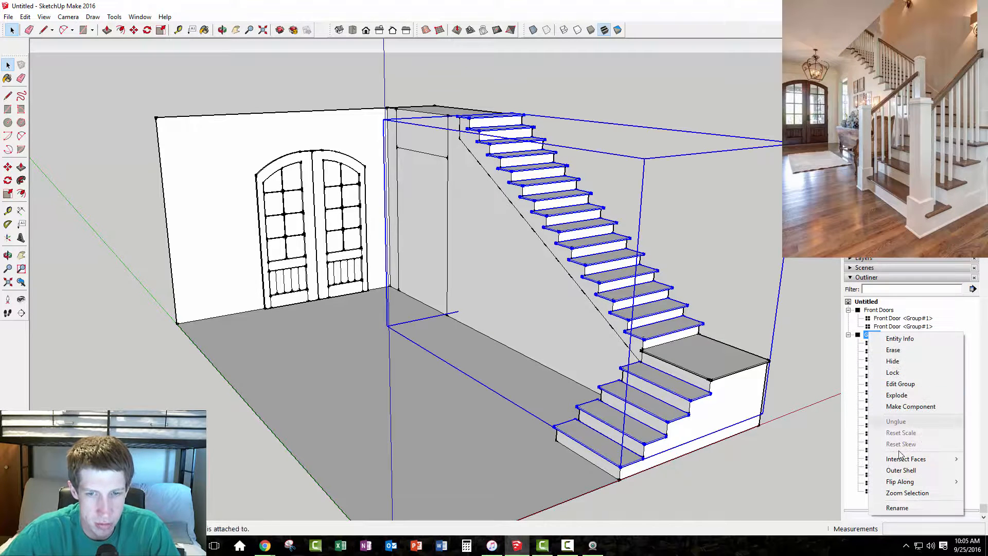
{"action": "left_click", "coordinate": [901, 508]}
{"action": "type", "text": "Stai"}
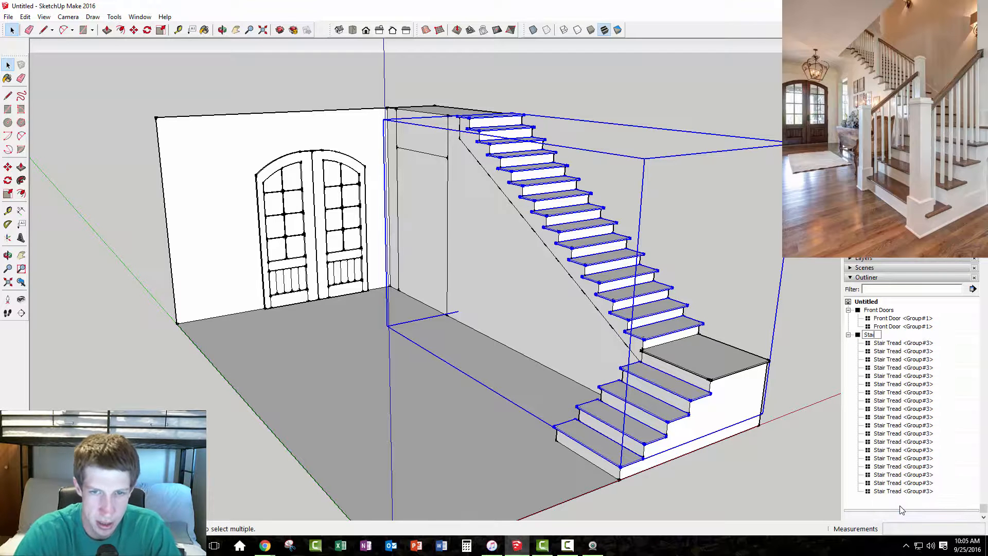
{"action": "type", "text": "r Treads"}
{"action": "key", "text": "Return"}
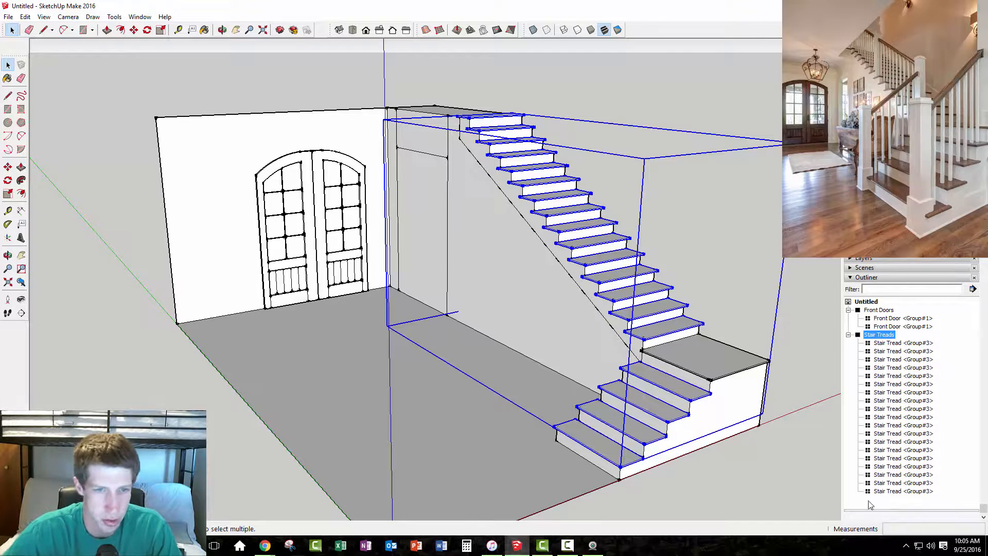
Step: Group all faces and edges of the landing slab and rename the group Stair Landing
{"action": "triple_click", "coordinate": [730, 359]}
{"action": "middle_click_drag", "start_coordinate": [723, 360], "coordinate": [841, 226]}
{"action": "scroll", "coordinate": [710, 308], "scroll_direction": "up", "scroll_amount": 4}
{"action": "middle_click_drag", "start_coordinate": [684, 315], "coordinate": [561, 316]}
{"action": "left_click_drag", "start_coordinate": [595, 305], "coordinate": [817, 336]}
{"action": "middle_click_drag", "start_coordinate": [715, 309], "coordinate": [338, 342]}
{"action": "right_click", "coordinate": [466, 390]}
{"action": "left_click", "coordinate": [500, 311]}
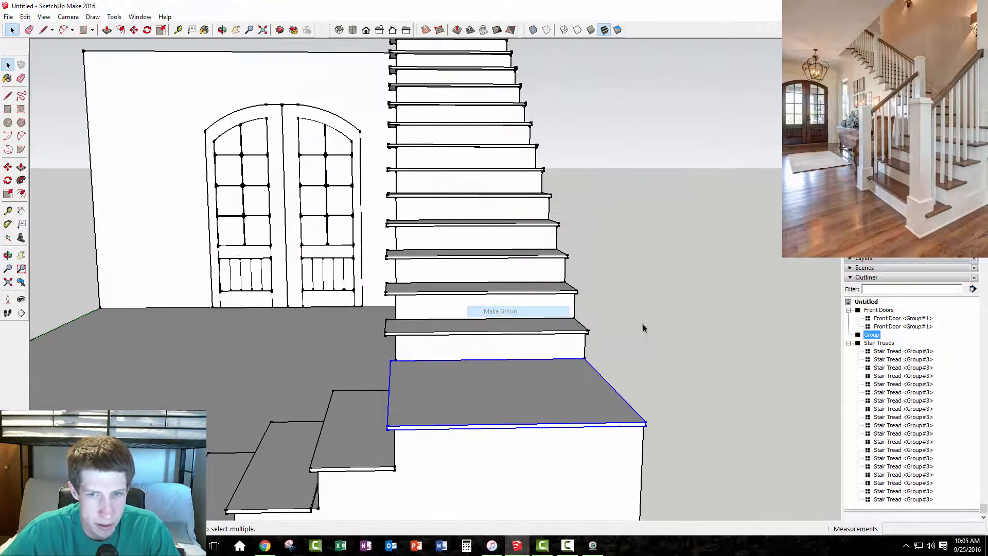
{"action": "right_click", "coordinate": [871, 337]}
{"action": "left_click", "coordinate": [901, 509]}
{"action": "type", "text": "Stair Landing"}
{"action": "key", "text": "Return"}
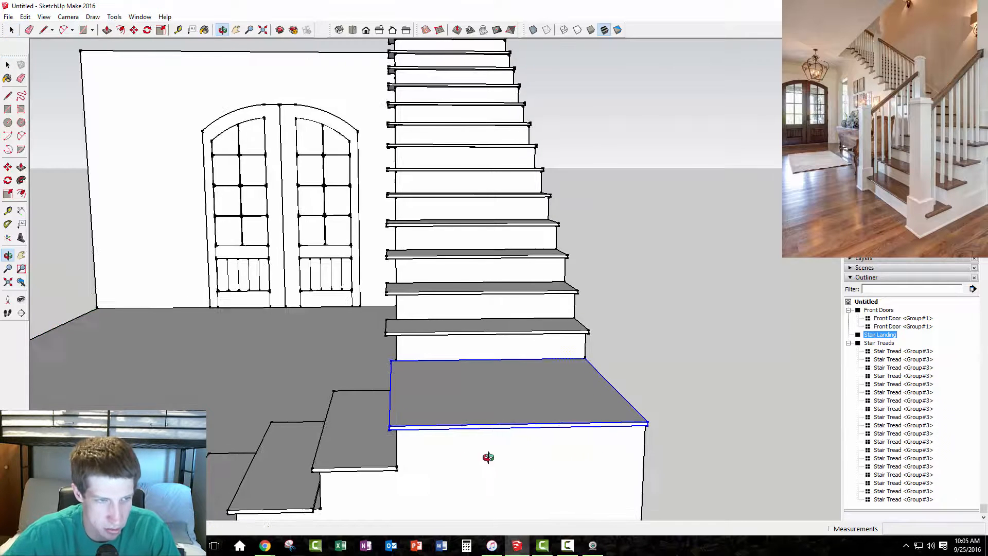
Step: Nest the Stair Landing group inside the Stair Treads group
{"action": "middle_click_drag", "start_coordinate": [470, 458], "coordinate": [656, 387]}
{"action": "scroll", "coordinate": [656, 387], "scroll_direction": "down", "scroll_amount": 2}
{"action": "scroll", "coordinate": [430, 397], "scroll_direction": "up", "scroll_amount": 4}
{"action": "left_click_drag", "start_coordinate": [874, 335], "coordinate": [875, 347]}
{"action": "left_click", "coordinate": [870, 336]}
{"action": "scroll", "coordinate": [700, 356], "scroll_direction": "down", "scroll_amount": 2}
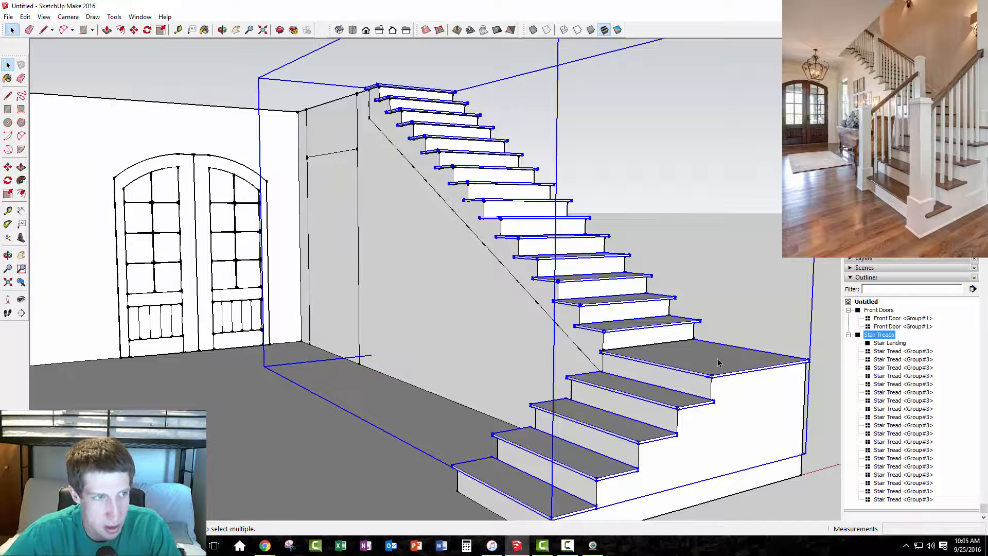
Step: Bring up the staircase reference photo in Chrome beside the model and compare the stairs with it
{"action": "scroll", "coordinate": [702, 358], "scroll_direction": "down", "scroll_amount": 3}
{"action": "scroll", "coordinate": [397, 281], "scroll_direction": "up", "scroll_amount": 4}
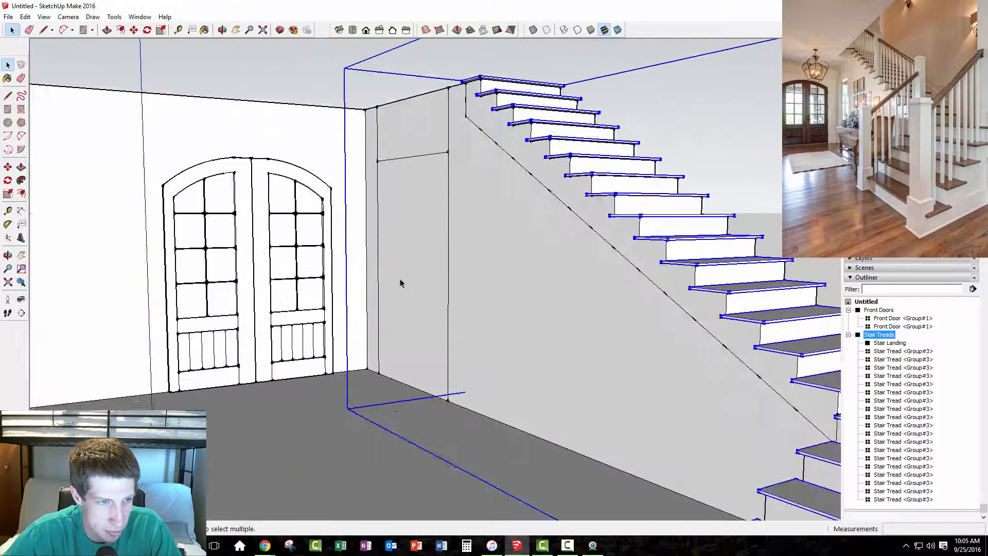
{"action": "scroll", "coordinate": [439, 289], "scroll_direction": "down", "scroll_amount": 1}
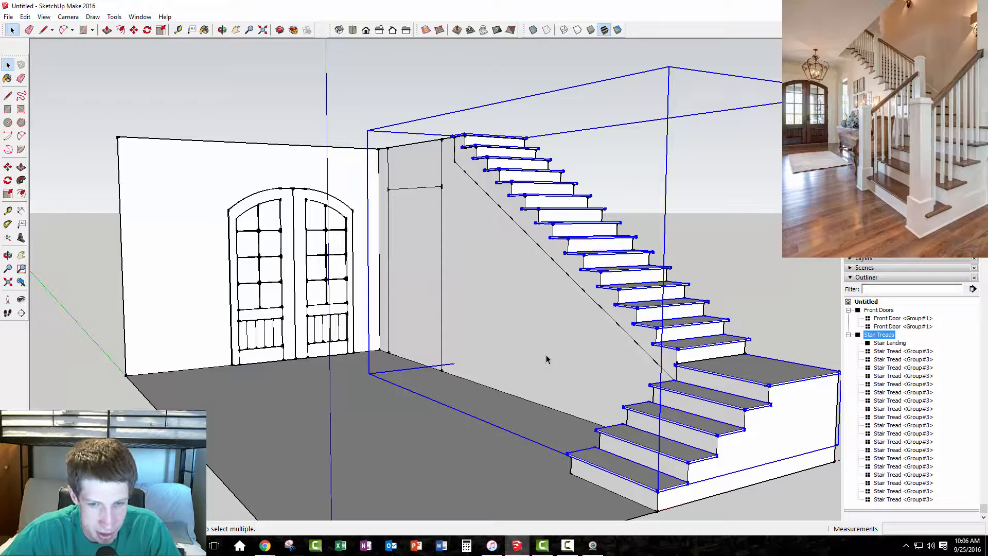
{"action": "middle_click_drag", "start_coordinate": [527, 329], "coordinate": [498, 343]}
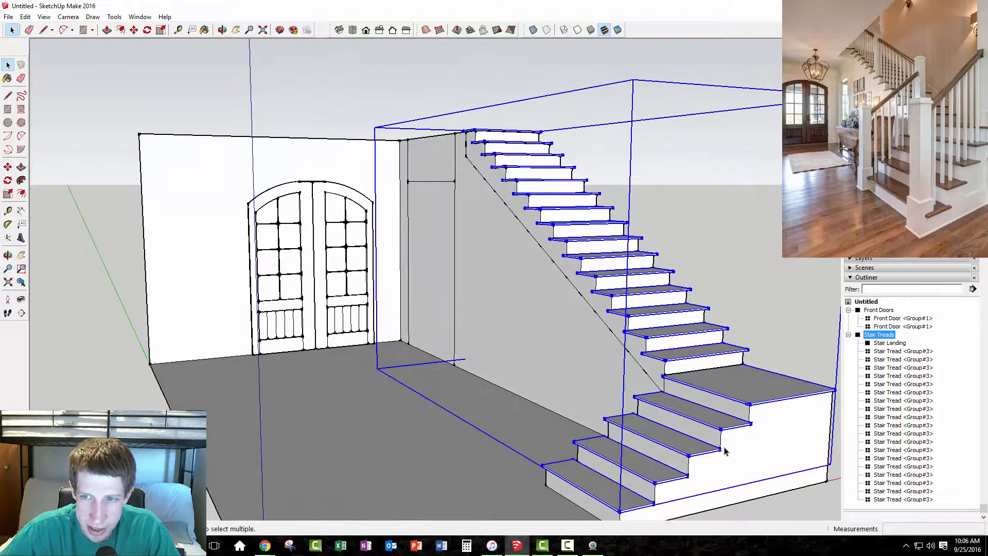
{"action": "key", "text": "alt+Tab"}
{"action": "left_click_drag", "start_coordinate": [802, 135], "coordinate": [215, 56]}
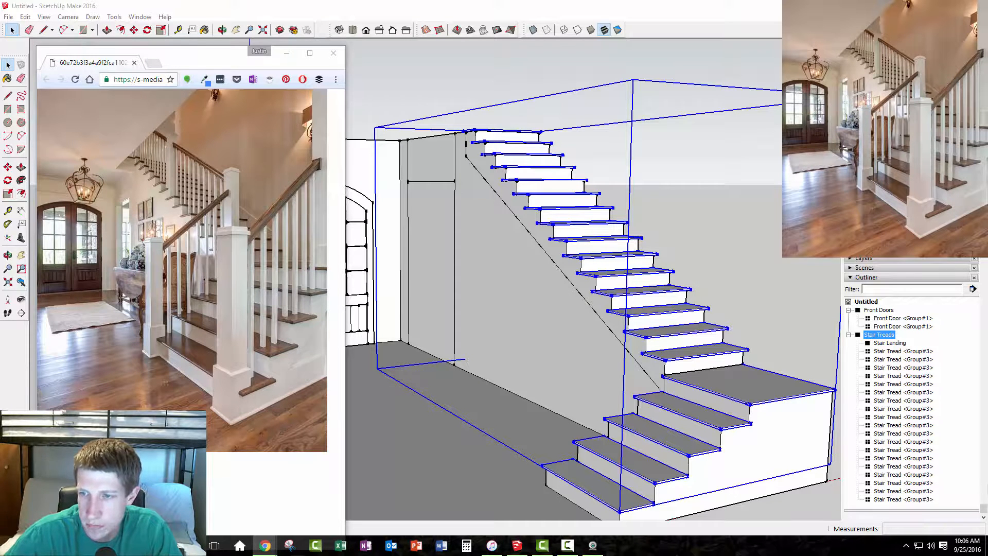
{"action": "left_click_drag", "start_coordinate": [205, 61], "coordinate": [987, 60]}
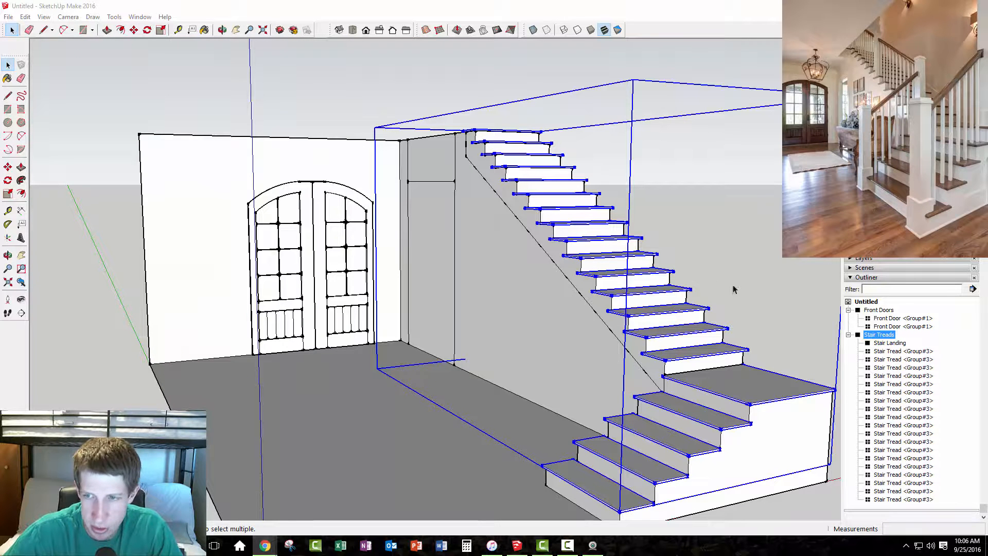
{"action": "middle_click_drag", "start_coordinate": [656, 431], "coordinate": [655, 352]}
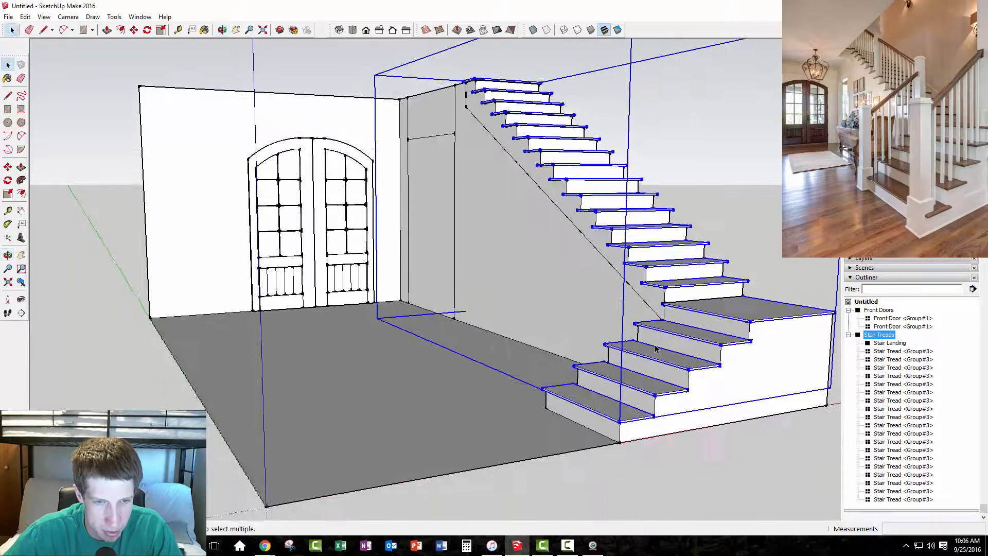
Step: Compare the bottom stair's outer front corner with the newel post in the reference photo
{"action": "scroll", "coordinate": [655, 352], "scroll_direction": "up", "scroll_amount": 6}
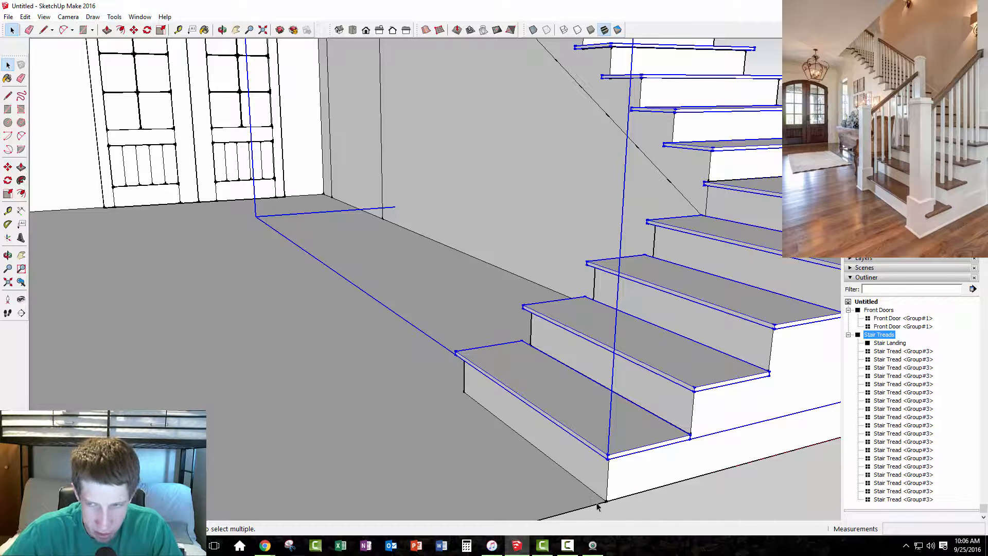
{"action": "mouse_move", "coordinate": [987, 103]}
{"action": "left_mouse_down"}
{"action": "mouse_move", "coordinate": [353, 75]}
{"action": "mouse_move", "coordinate": [165, 53]}
{"action": "left_mouse_up"}
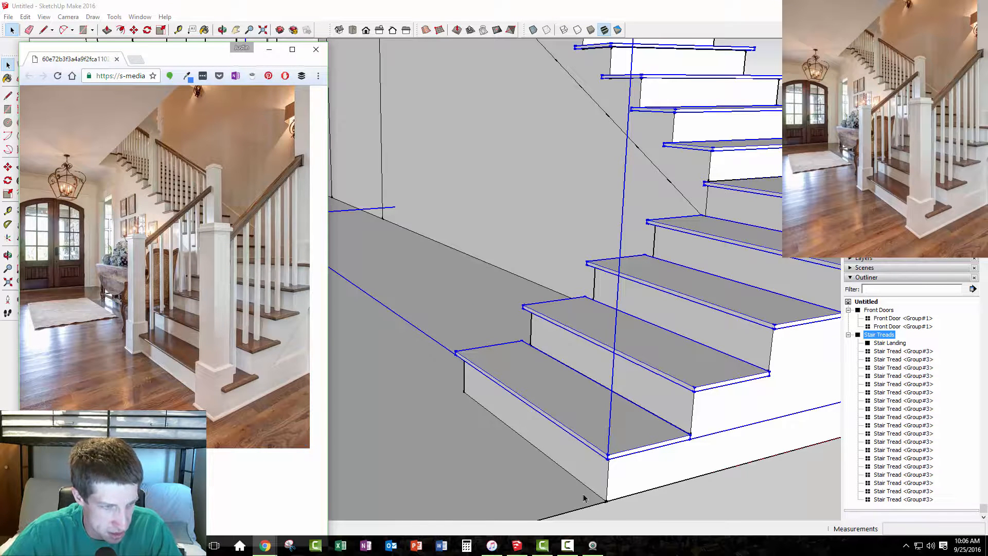
{"action": "left_click_drag", "start_coordinate": [222, 57], "coordinate": [987, 71]}
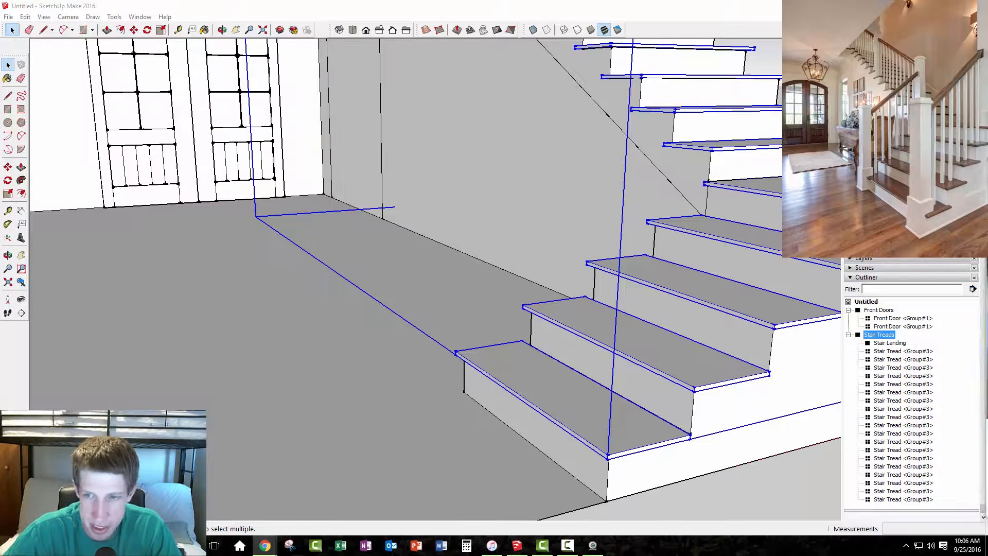
Step: Group the floor face with its bounding edges and rename the group Floor
{"action": "left_click", "coordinate": [543, 498]}
{"action": "key", "text": "r"}
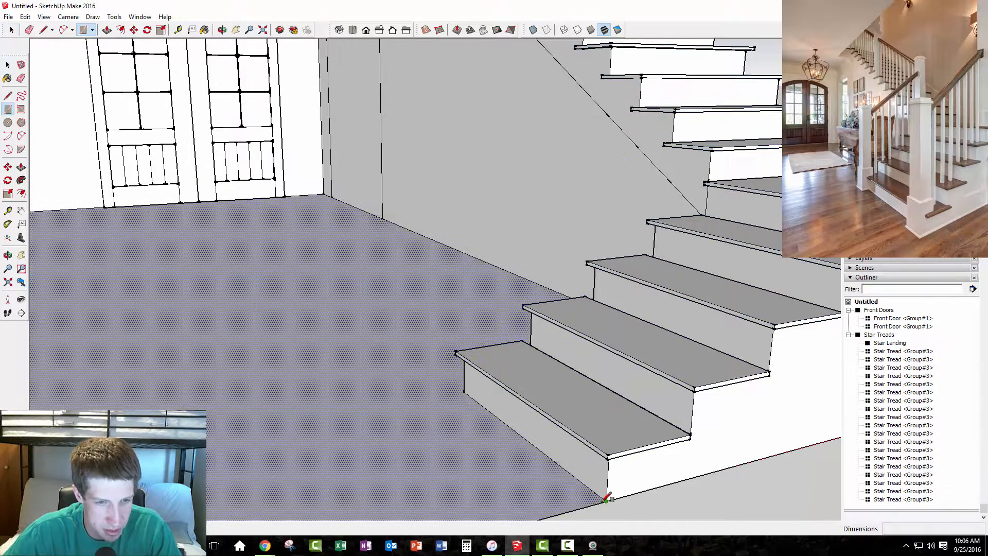
{"action": "key", "text": "space"}
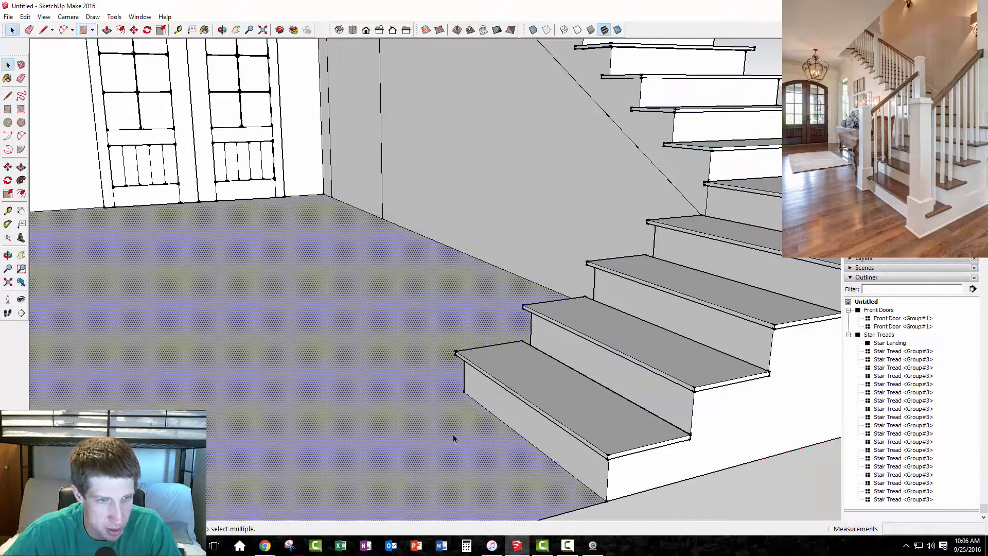
{"action": "double_click", "coordinate": [397, 415]}
{"action": "right_click", "coordinate": [396, 415]}
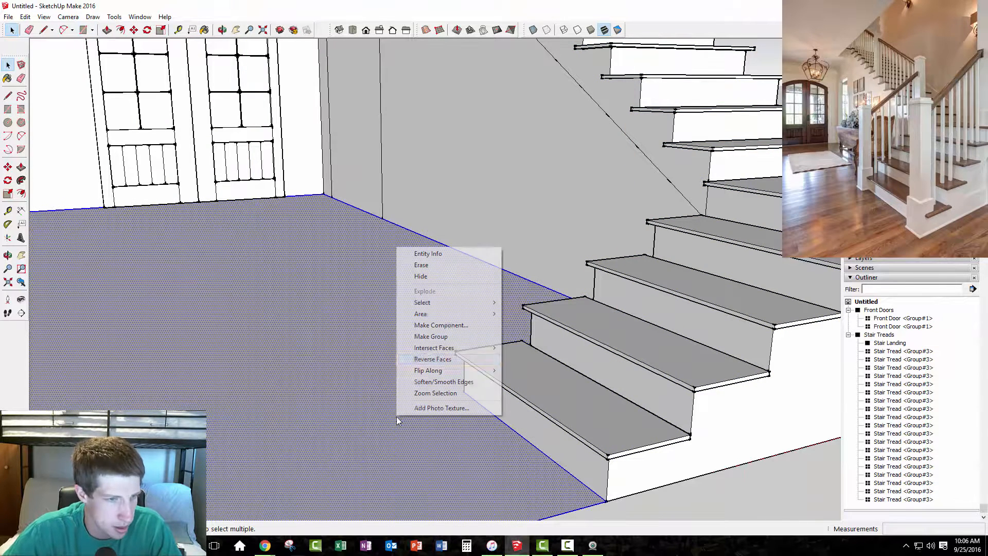
{"action": "left_click", "coordinate": [488, 338]}
{"action": "right_click", "coordinate": [871, 335]}
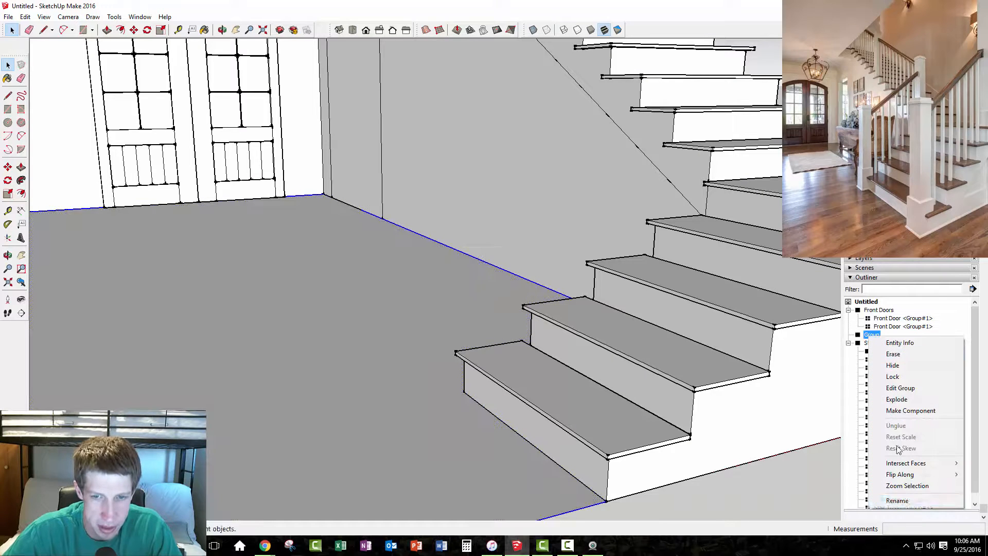
{"action": "left_click", "coordinate": [907, 497]}
{"action": "type", "text": "Floor"}
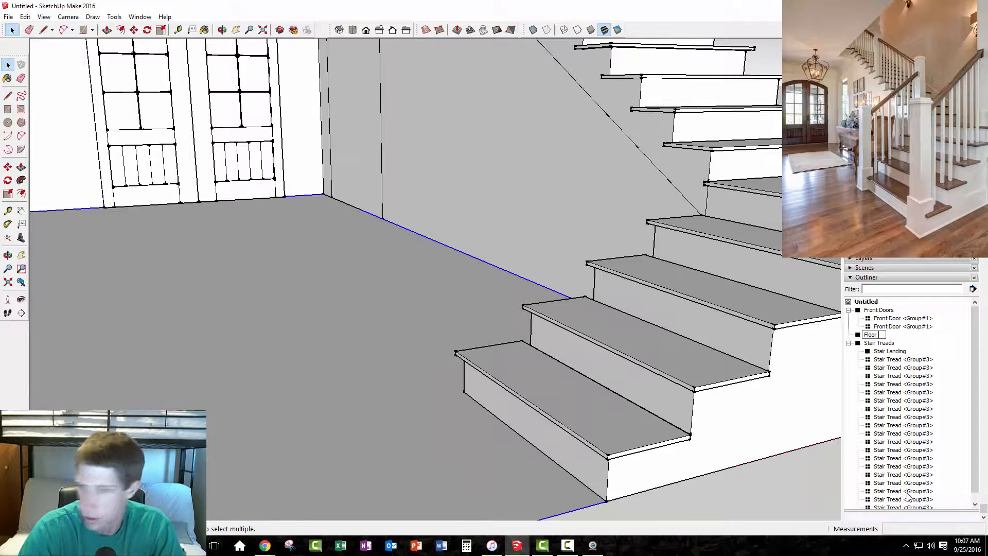
{"action": "key", "text": "Return"}
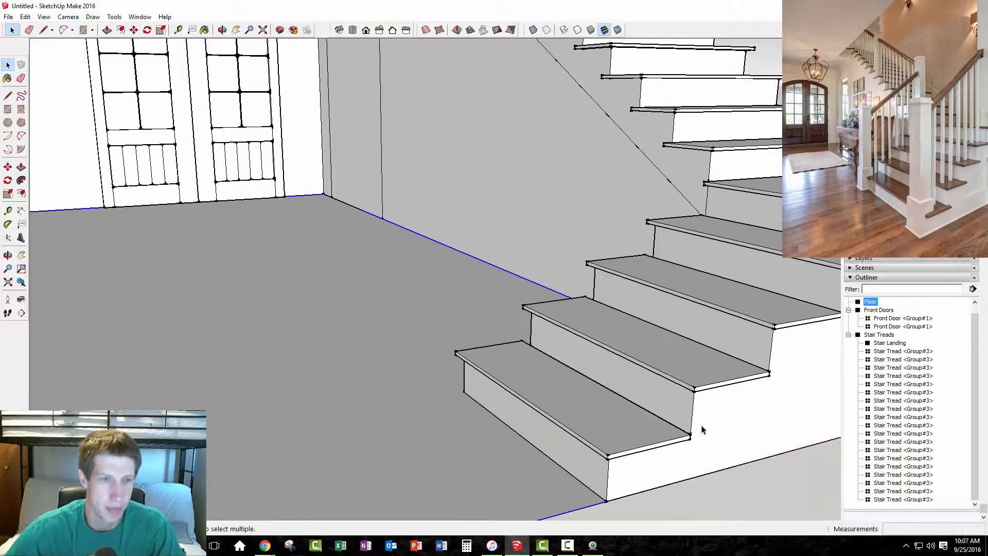
Step: Try a 4 by 4 inch square footprint on the floor at the bottom stair's outer front corner
{"action": "scroll", "coordinate": [345, 433], "scroll_direction": "down", "scroll_amount": 3}
{"action": "scroll", "coordinate": [516, 442], "scroll_direction": "up", "scroll_amount": 3}
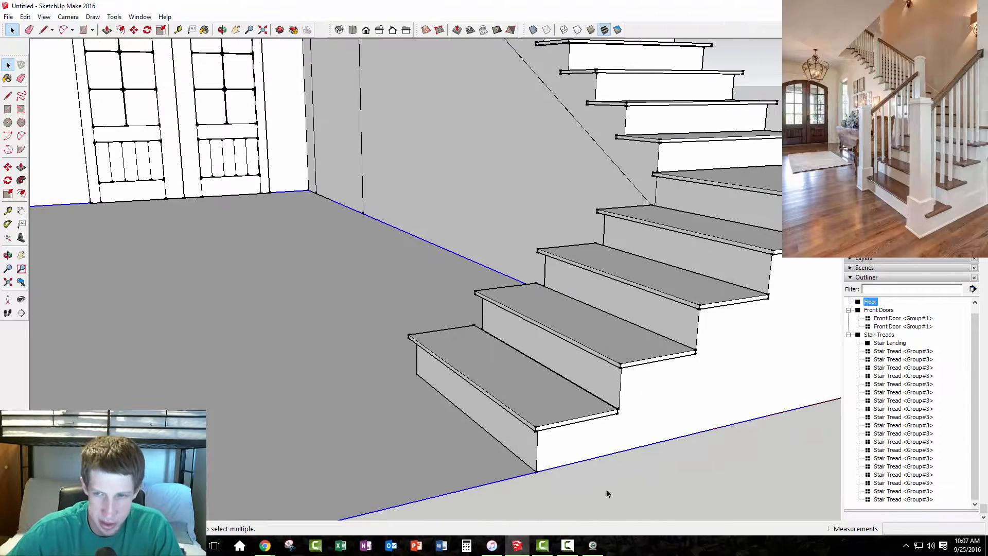
{"action": "scroll", "coordinate": [687, 475], "scroll_direction": "down", "scroll_amount": 2}
{"action": "key", "text": "r"}
{"action": "left_click", "coordinate": [571, 470]}
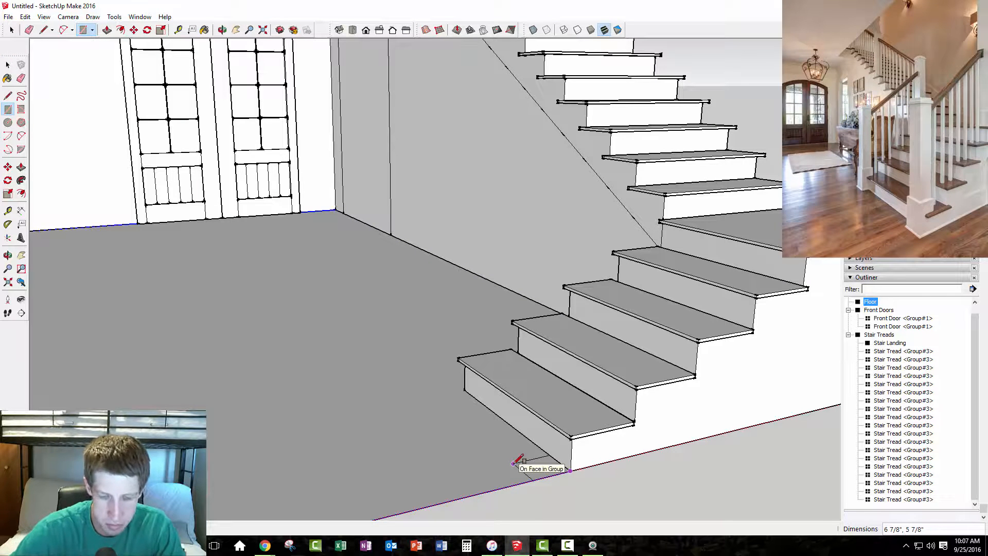
{"action": "type", "text": "4,4"}
{"action": "key", "text": "Return"}
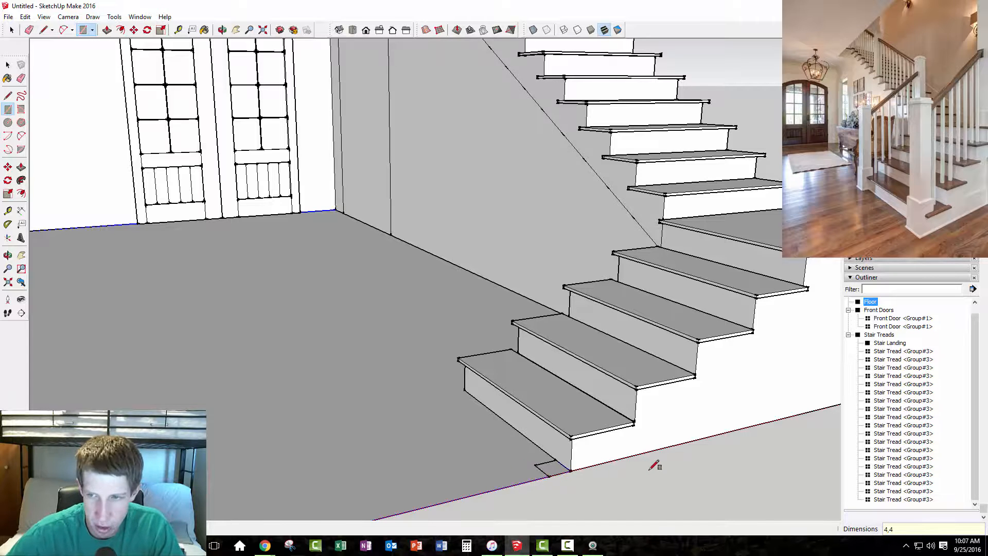
Step: Draw a 6 by 6 inch square on the floor from the bottom stair's outer front corner
{"action": "left_click", "coordinate": [570, 469]}
{"action": "type", "text": "6,6"}
{"action": "key", "text": "Return"}
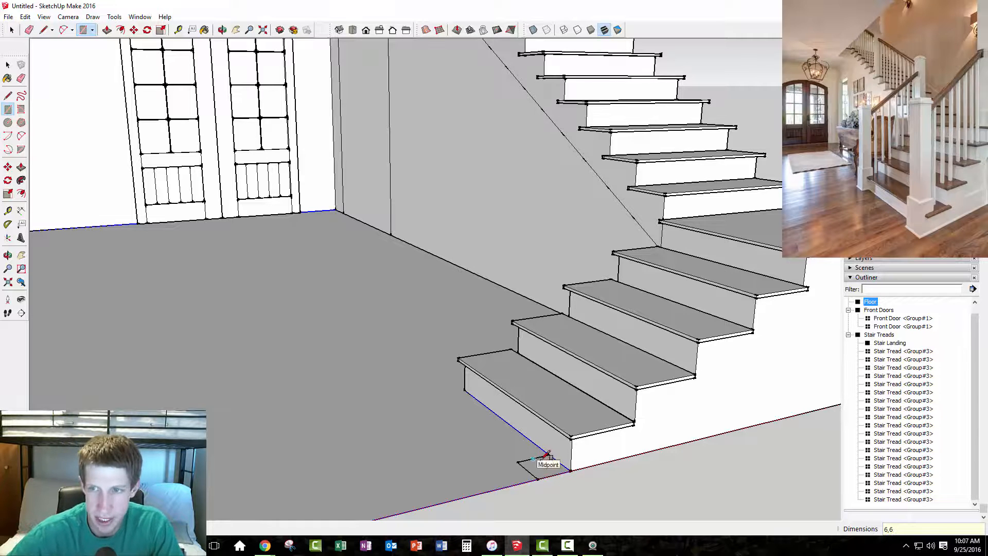
{"action": "key", "text": "space"}
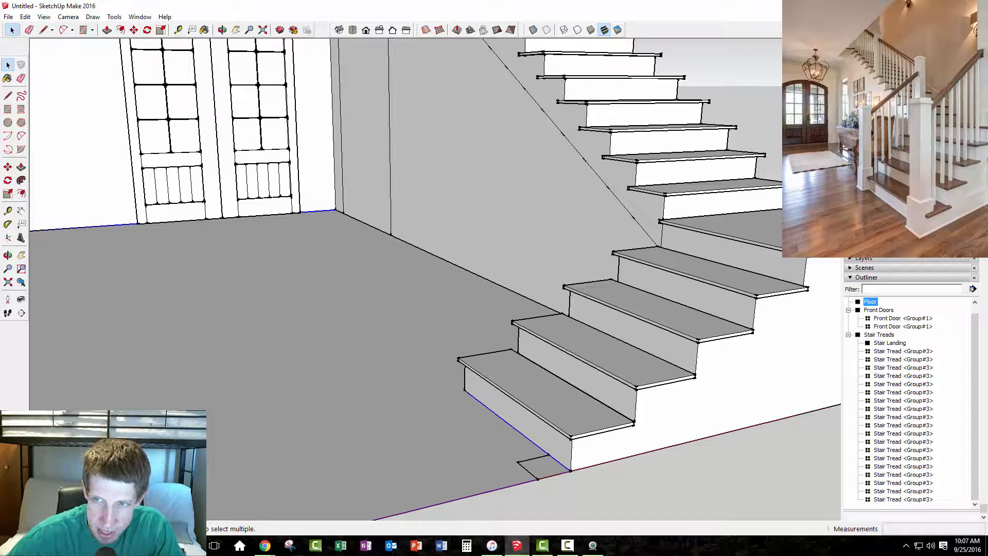
Step: Extrude the square footprint upward with Push/Pull into a post base, entering a distance of 6 inches
{"action": "left_click", "coordinate": [541, 471]}
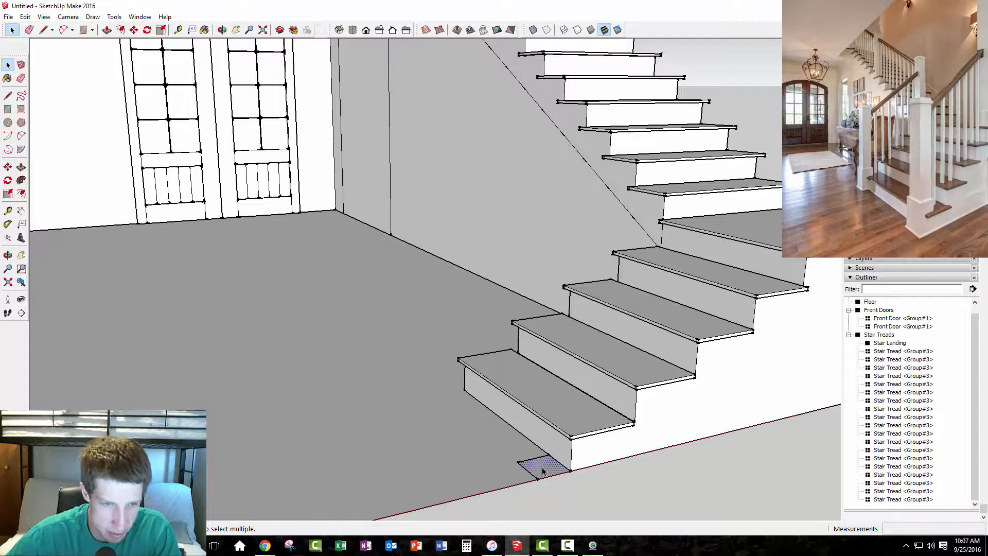
{"action": "key", "text": "p"}
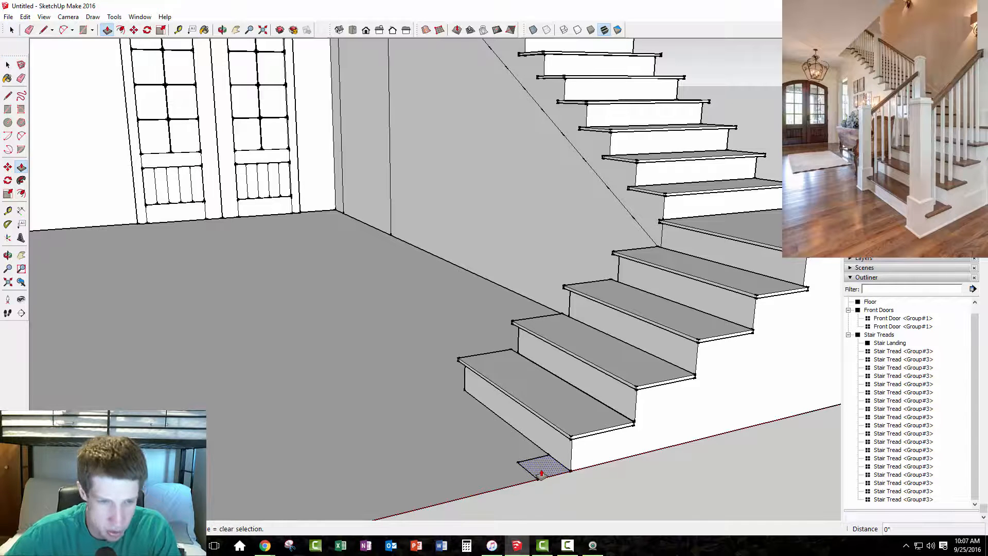
{"action": "left_click", "coordinate": [541, 471]}
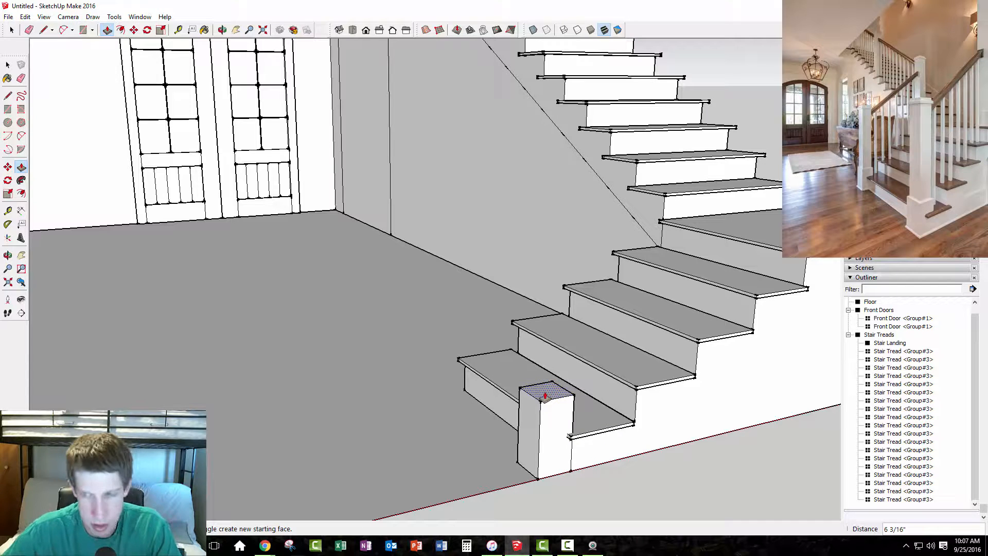
{"action": "type", "text": "6"}
{"action": "key", "text": "Return"}
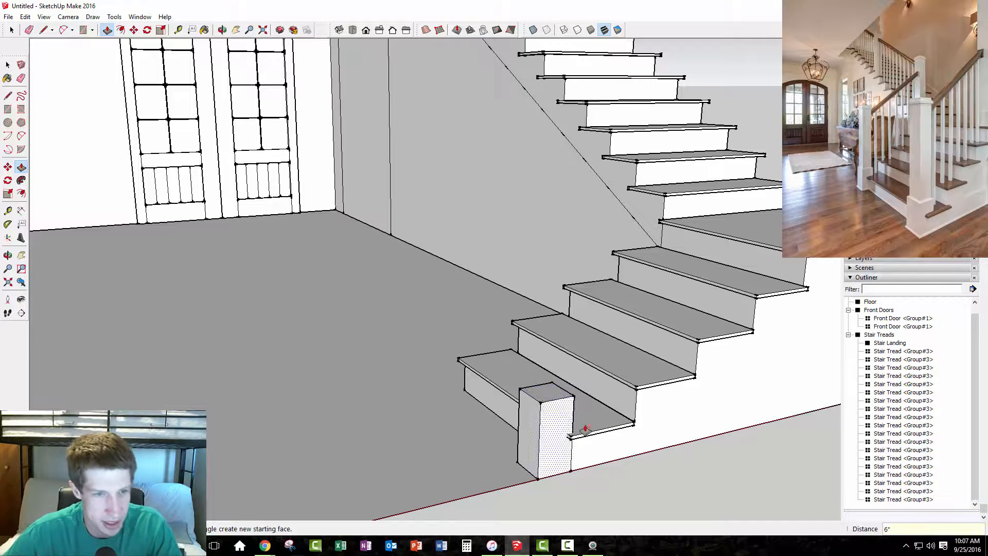
Step: Try to group the faces and edges of the post base at the bottom stair
{"action": "key", "text": "space"}
{"action": "triple_click", "coordinate": [558, 416]}
{"action": "left_click", "coordinate": [559, 415]}
{"action": "left_click_drag", "start_coordinate": [503, 371], "coordinate": [590, 503]}
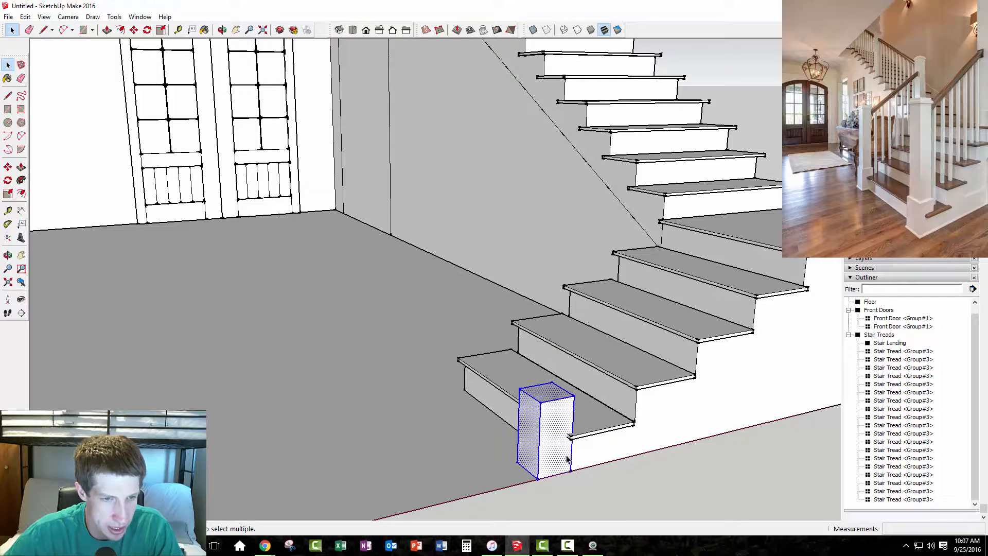
{"action": "right_click", "coordinate": [538, 421]}
{"action": "left_click", "coordinate": [582, 337]}
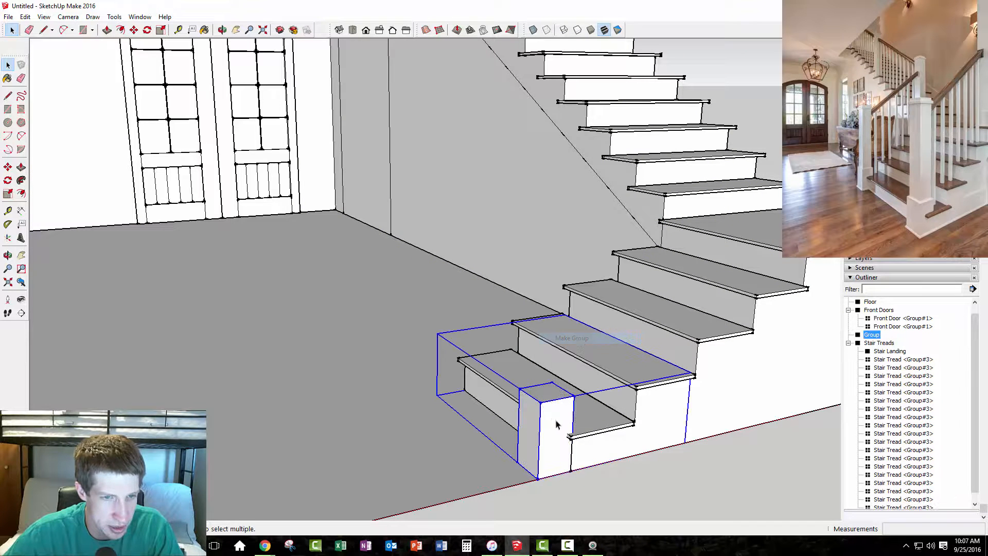
{"action": "middle_click_drag", "start_coordinate": [538, 415], "coordinate": [759, 360]}
{"action": "key", "text": "ctrl+z"}
Step: Reselect the post base from another viewing angle and try to group it again
{"action": "scroll", "coordinate": [563, 315], "scroll_direction": "down", "scroll_amount": 2}
{"action": "scroll", "coordinate": [700, 292], "scroll_direction": "up", "scroll_amount": 4}
{"action": "middle_click_drag", "start_coordinate": [573, 320], "coordinate": [683, 356]}
{"action": "scroll", "coordinate": [618, 358], "scroll_direction": "down", "scroll_amount": 3}
{"action": "scroll", "coordinate": [692, 280], "scroll_direction": "up", "scroll_amount": 2}
{"action": "left_click_drag", "start_coordinate": [677, 278], "coordinate": [746, 381]}
{"action": "middle_click_drag", "start_coordinate": [712, 345], "coordinate": [478, 355]}
{"action": "right_click", "coordinate": [699, 390]}
{"action": "left_click", "coordinate": [735, 296]}
{"action": "key", "text": "ctrl+z"}
Step: Select only the post base's geometry from a high viewpoint and make it a group
{"action": "left_click", "coordinate": [353, 363]}
{"action": "middle_click_drag", "start_coordinate": [353, 364], "coordinate": [290, 552]}
{"action": "middle_click_drag", "start_coordinate": [520, 360], "coordinate": [494, 391]}
{"action": "left_click_drag", "start_coordinate": [264, 411], "coordinate": [327, 504]}
{"action": "right_click", "coordinate": [302, 453]}
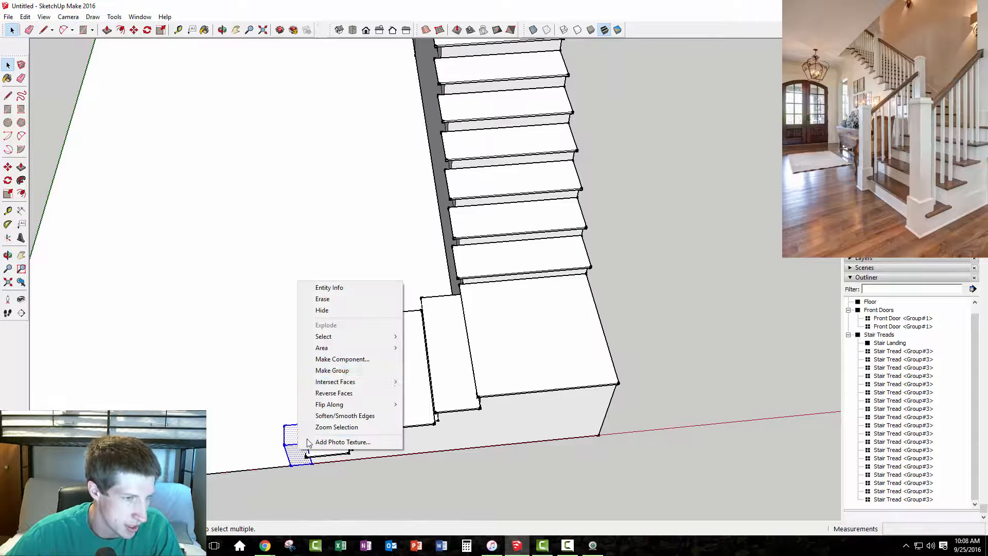
{"action": "left_click", "coordinate": [325, 369]}
{"action": "middle_click_drag", "start_coordinate": [303, 455], "coordinate": [448, 391]}
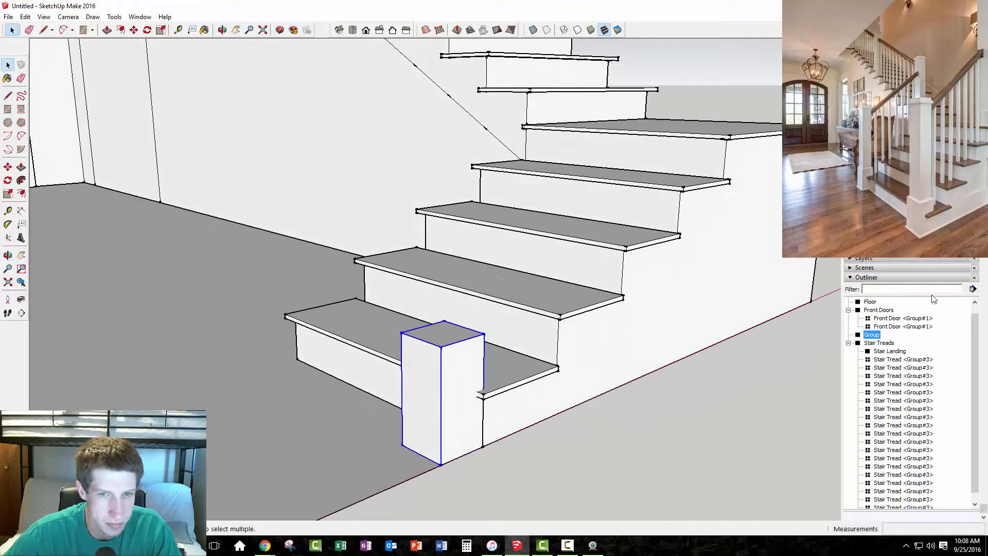
Step: Convert the post base group into a component and select it
{"action": "right_click", "coordinate": [871, 335]}
{"action": "left_click", "coordinate": [912, 409]}
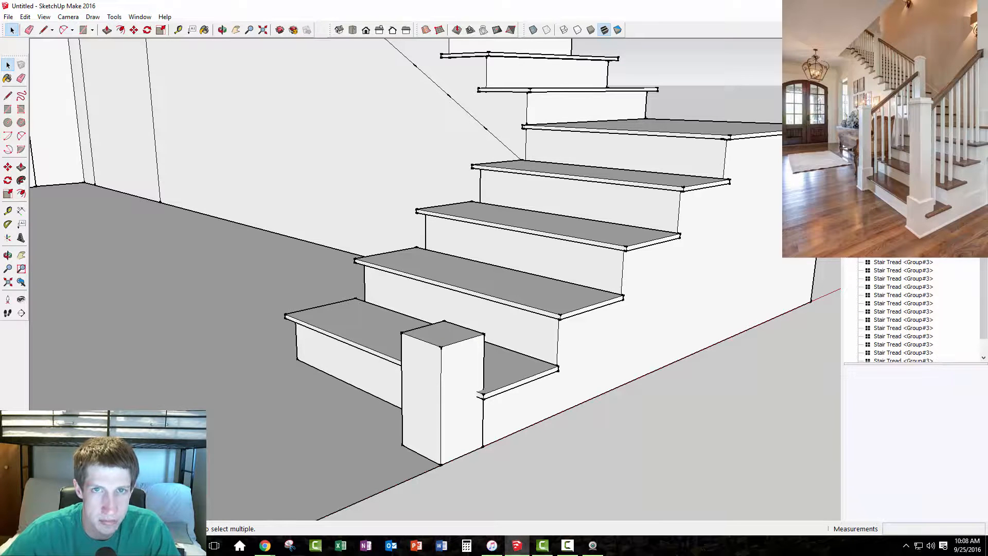
{"action": "left_click", "coordinate": [443, 388]}
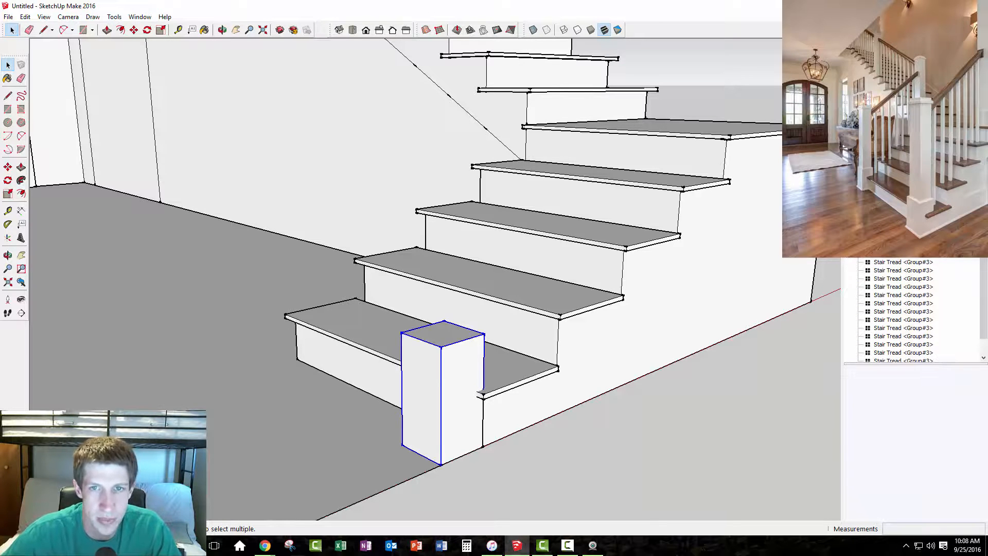
{"action": "right_click", "coordinate": [875, 163]}
{"action": "left_click", "coordinate": [921, 419]}
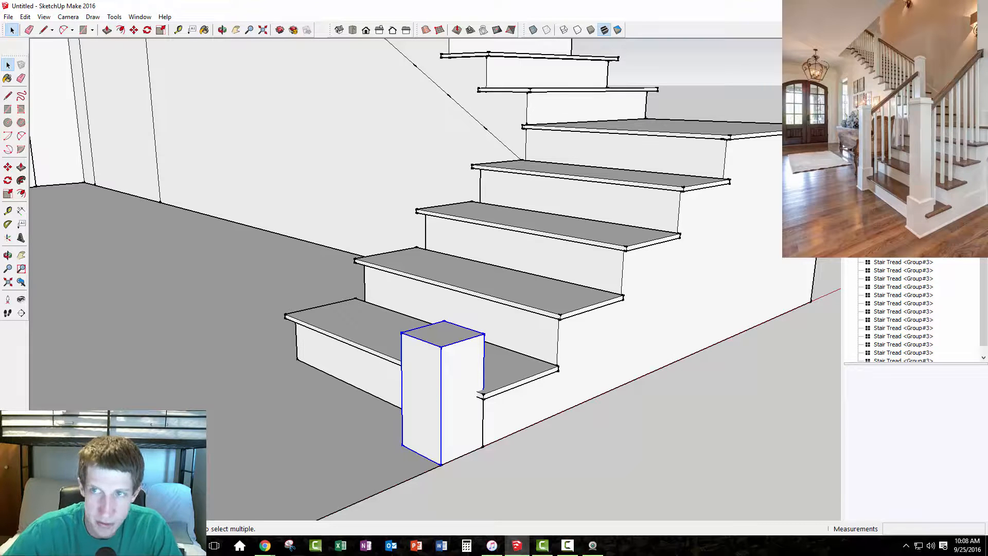
Step: Open the post base for editing with its top face selected and compare it with the newel post in the reference photo
{"action": "left_click_drag", "start_coordinate": [987, 155], "coordinate": [174, 63]}
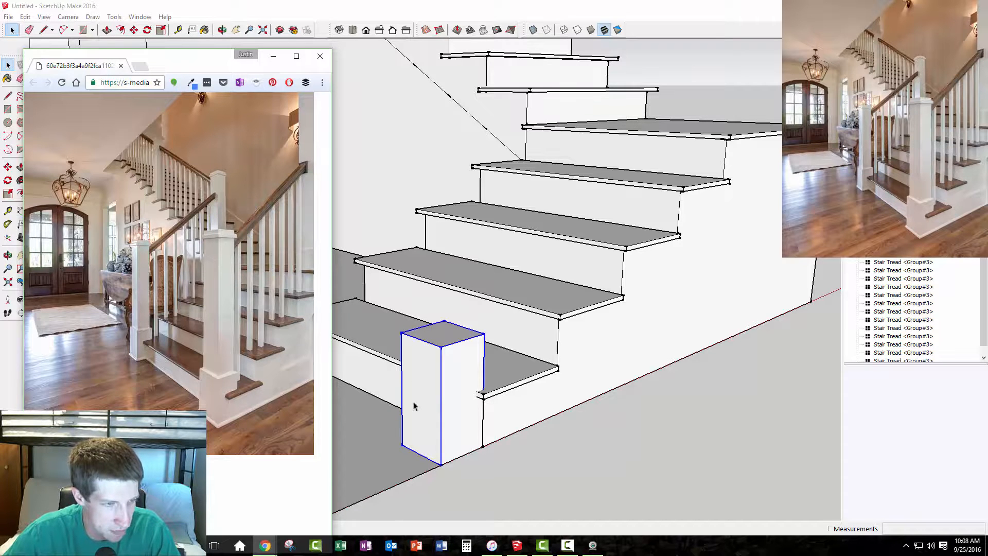
{"action": "double_click", "coordinate": [442, 337]}
{"action": "left_click", "coordinate": [445, 337]}
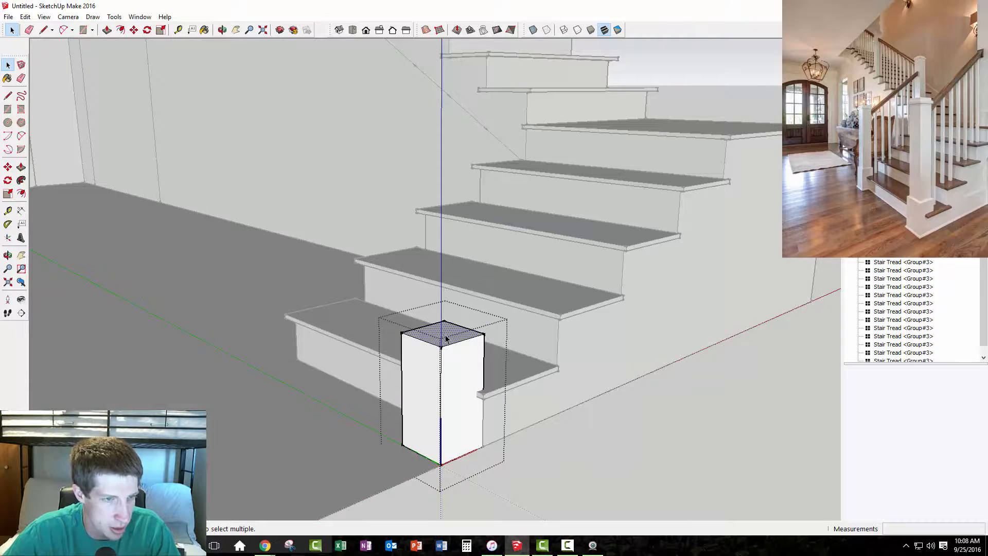
{"action": "left_click", "coordinate": [271, 543]}
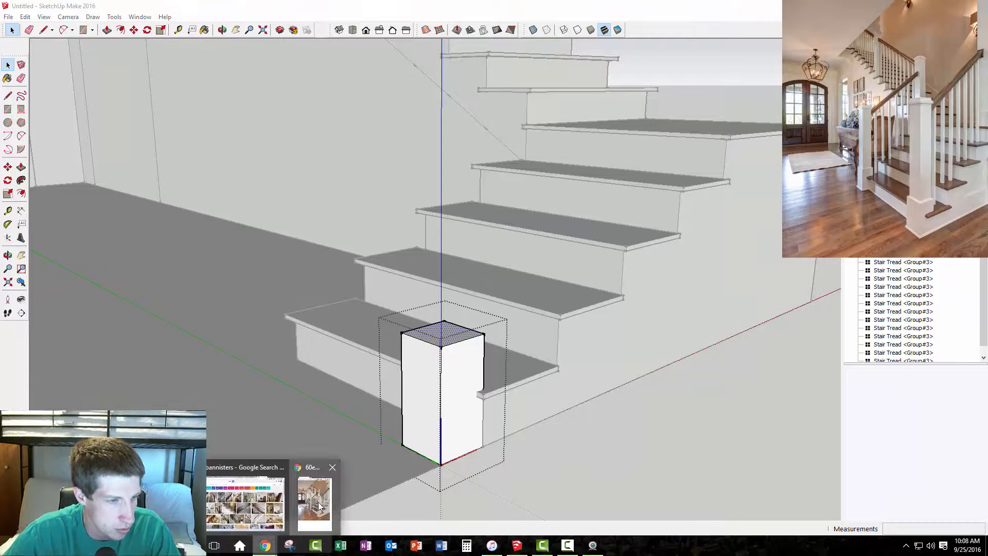
{"action": "left_click", "coordinate": [319, 506]}
{"action": "left_click_drag", "start_coordinate": [214, 62], "coordinate": [987, 52]}
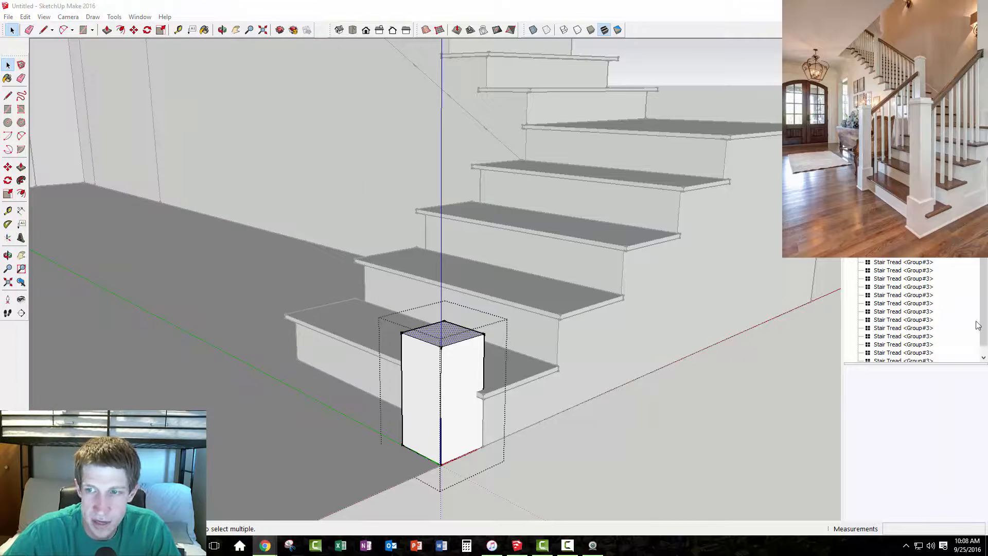
Step: Try offsetting the outline of the post base's top face inward by 1 inch, and undo it
{"action": "middle_click_drag", "start_coordinate": [610, 363], "coordinate": [349, 370]}
{"action": "key", "text": "p"}
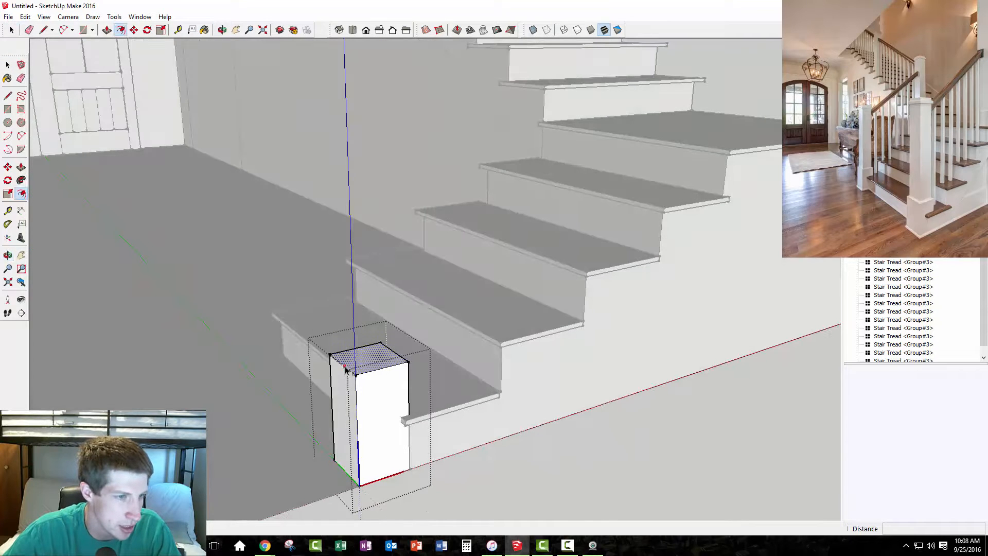
{"action": "left_click", "coordinate": [348, 368]}
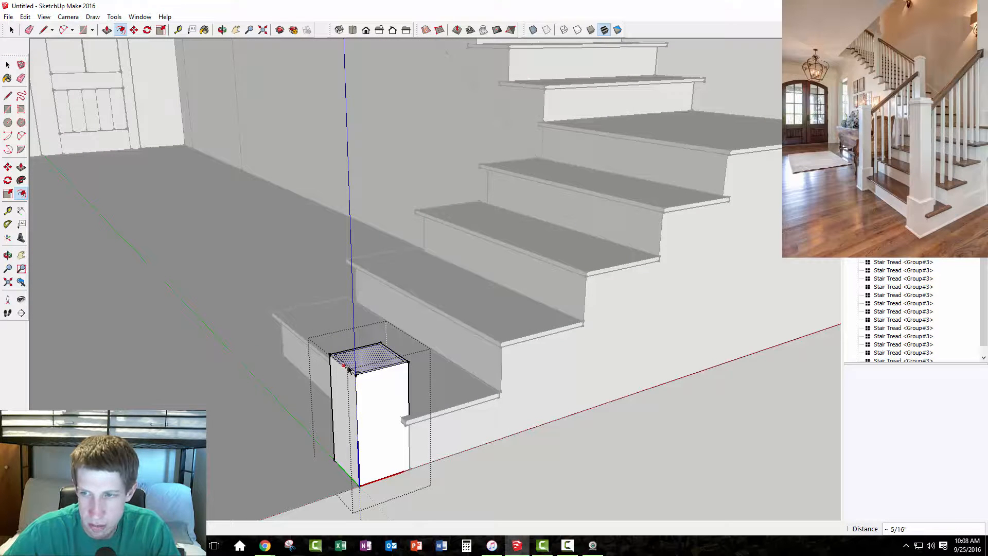
{"action": "type", "text": "1"}
{"action": "key", "text": "Return"}
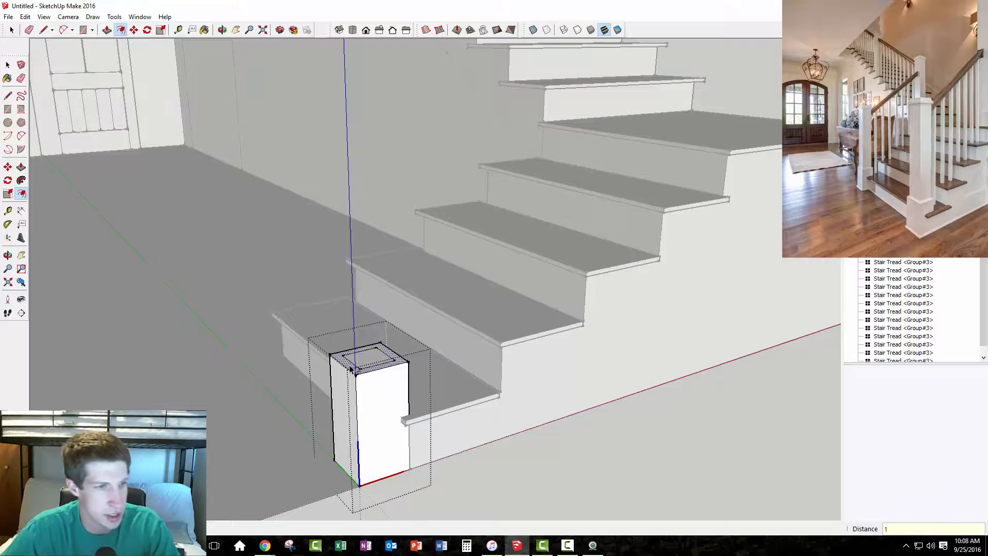
{"action": "key", "text": "ctrl+z"}
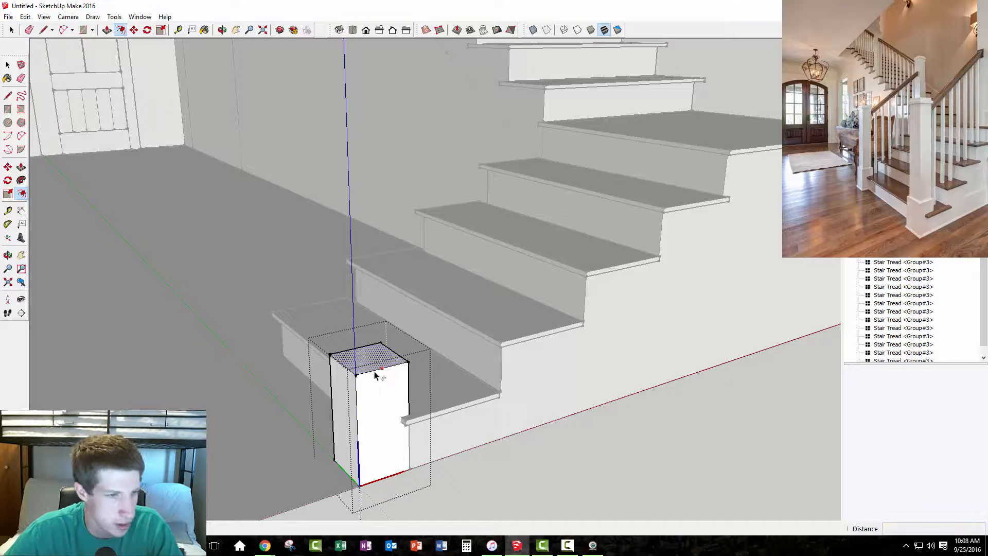
Step: Offset the outline of the post base's top face inward by 1/2 inch
{"action": "left_click", "coordinate": [340, 363]}
{"action": "type", "text": "1/12"}
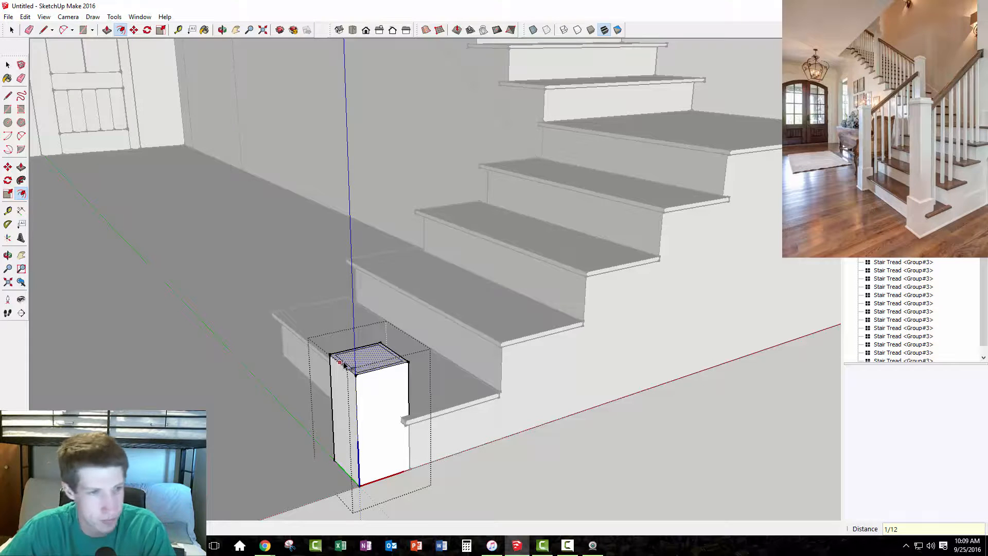
{"action": "scroll", "coordinate": [350, 367], "scroll_direction": "up", "scroll_amount": 5}
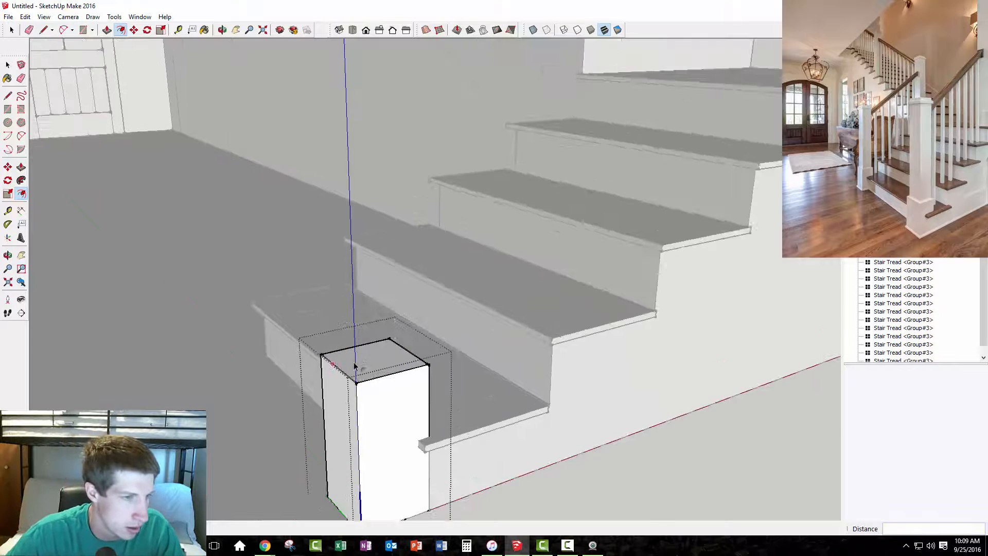
{"action": "left_click", "coordinate": [343, 385]}
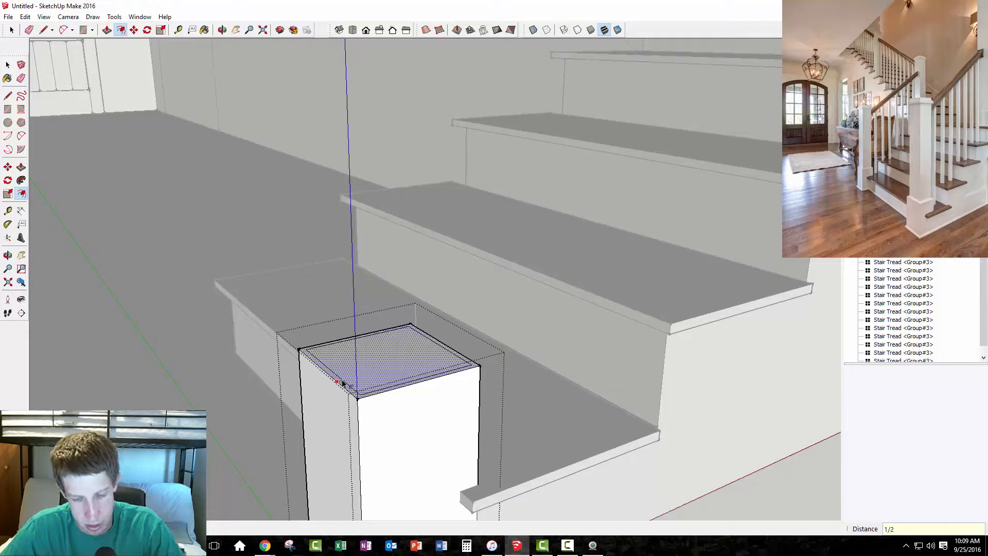
{"action": "key", "text": "Return"}
{"action": "key", "text": "space"}
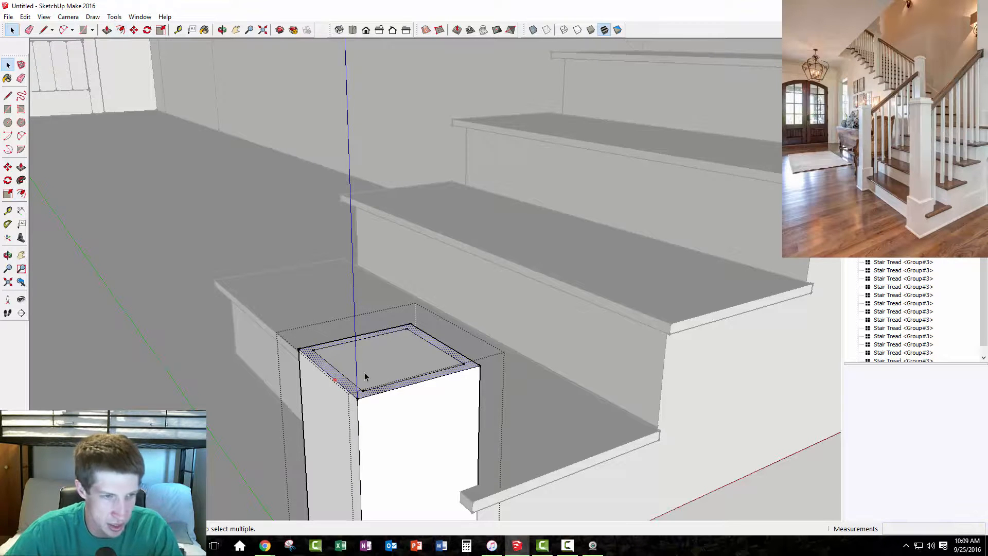
Step: Extrude the inner square of the post base upward 3 feet to form the newel shaft, and stop editing the component
{"action": "key", "text": "p"}
{"action": "left_click", "coordinate": [386, 371]}
{"action": "scroll", "coordinate": [386, 309], "scroll_direction": "down", "scroll_amount": 8}
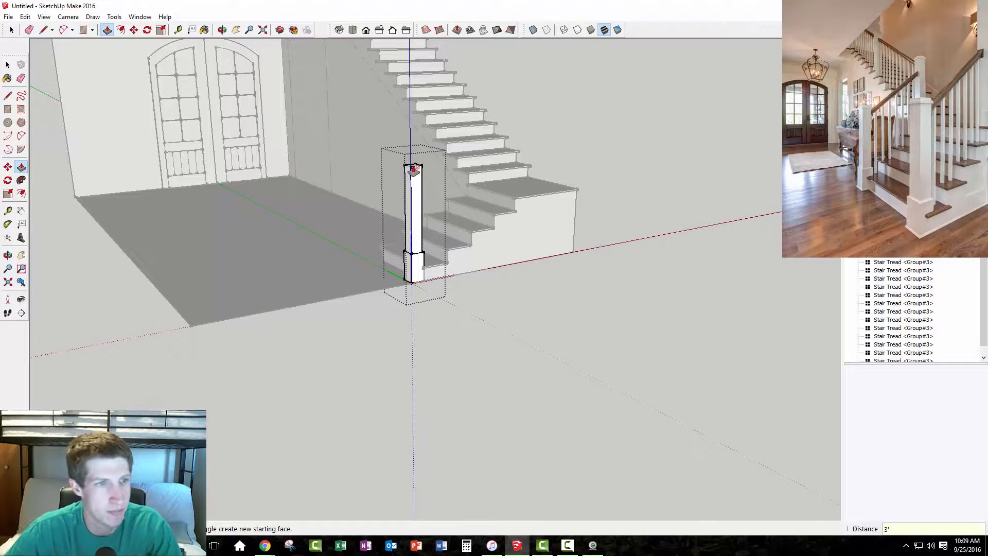
{"action": "middle_click_drag", "start_coordinate": [408, 243], "coordinate": [474, 202]}
{"action": "type", "text": "'"}
{"action": "scroll", "coordinate": [475, 202], "scroll_direction": "up", "scroll_amount": 2}
{"action": "middle_click_drag", "start_coordinate": [466, 262], "coordinate": [452, 249]}
{"action": "scroll", "coordinate": [452, 249], "scroll_direction": "down", "scroll_amount": 3}
{"action": "scroll", "coordinate": [505, 62], "scroll_direction": "up", "scroll_amount": 2}
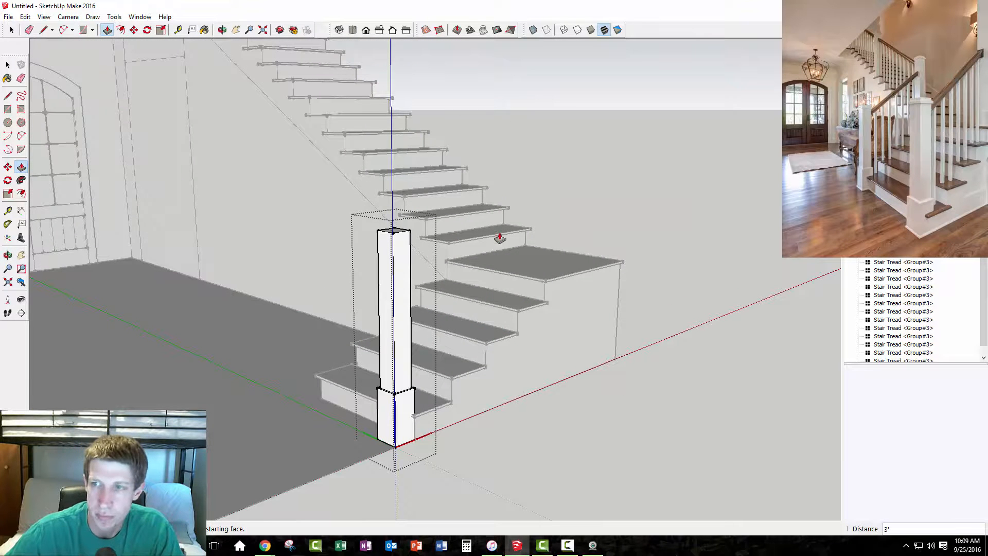
{"action": "key", "text": "space"}
{"action": "left_click", "coordinate": [629, 187]}
Step: Reopen the newel post component for editing and offset its top face's outline outward by about 3/4 inch
{"action": "left_click", "coordinate": [392, 289]}
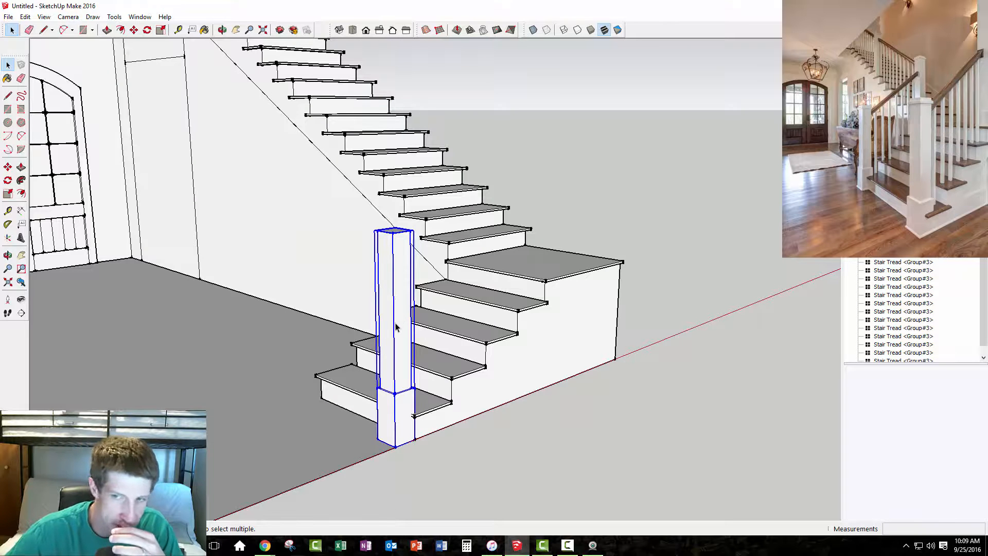
{"action": "middle_click_drag", "start_coordinate": [418, 289], "coordinate": [414, 341]}
{"action": "scroll", "coordinate": [390, 304], "scroll_direction": "up", "scroll_amount": 5}
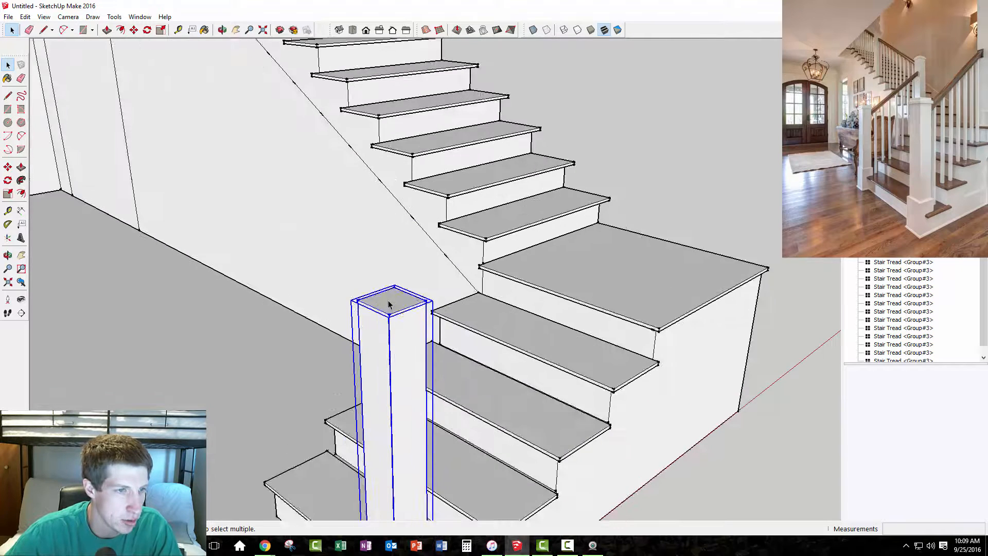
{"action": "double_click", "coordinate": [390, 304]}
{"action": "key", "text": "p"}
{"action": "left_click", "coordinate": [385, 313]}
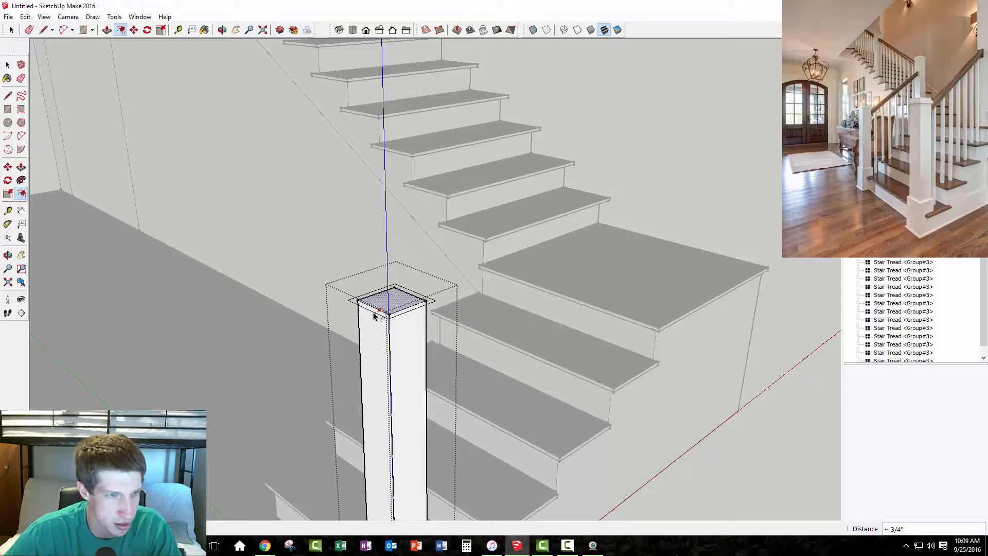
{"action": "left_click", "coordinate": [373, 315]}
Step: Extrude the border ring around the top of the newel post upward 1 inch
{"action": "key", "text": "space"}
{"action": "key", "text": "p"}
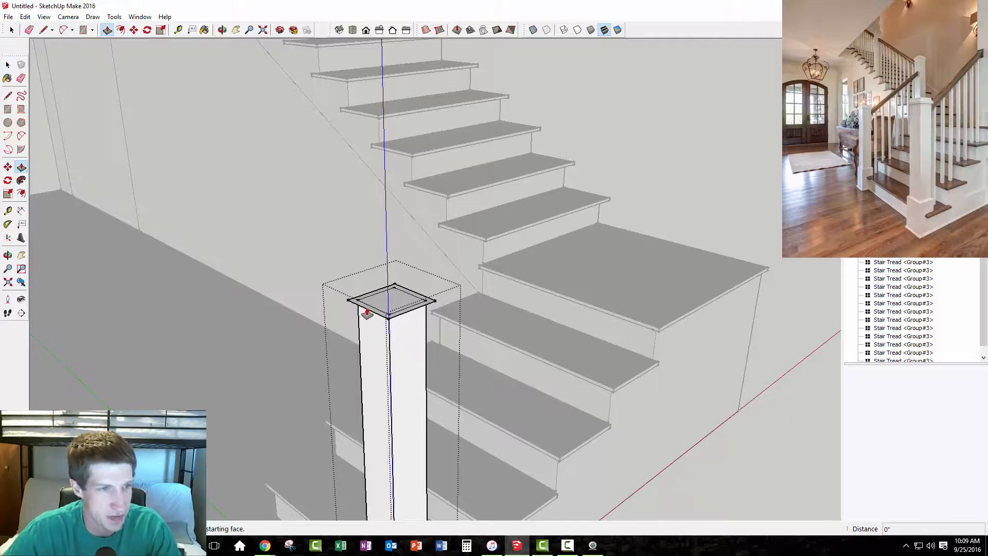
{"action": "left_click", "coordinate": [368, 310]}
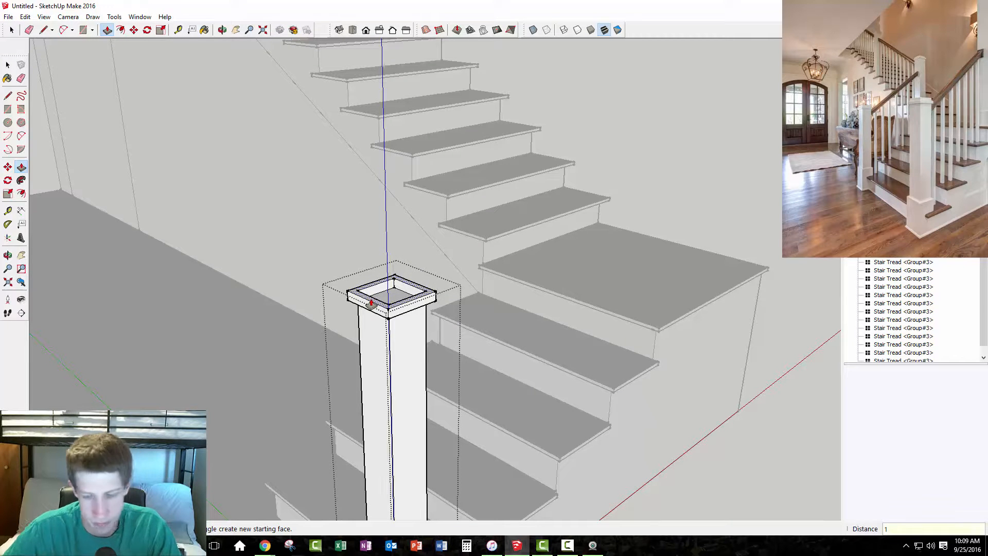
{"action": "left_click", "coordinate": [370, 303]}
Step: Draw a rectangle corner to corner across the opening inside the raised ring to close it
{"action": "key", "text": "r"}
{"action": "left_click", "coordinate": [357, 291]}
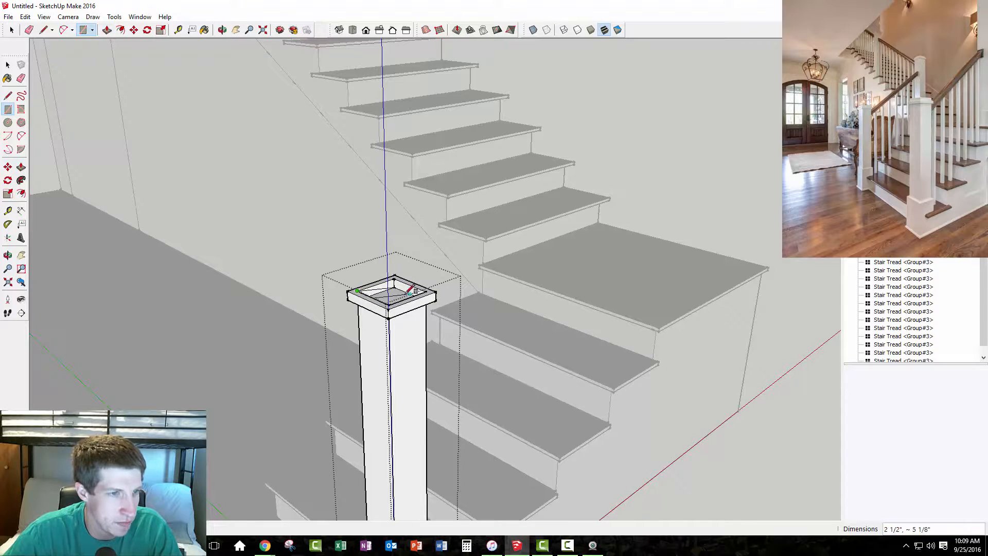
{"action": "left_click", "coordinate": [428, 288]}
{"action": "scroll", "coordinate": [426, 287], "scroll_direction": "up", "scroll_amount": 1}
Step: Try to erase the inner outline edges on top of the post cap
{"action": "key", "text": "e"}
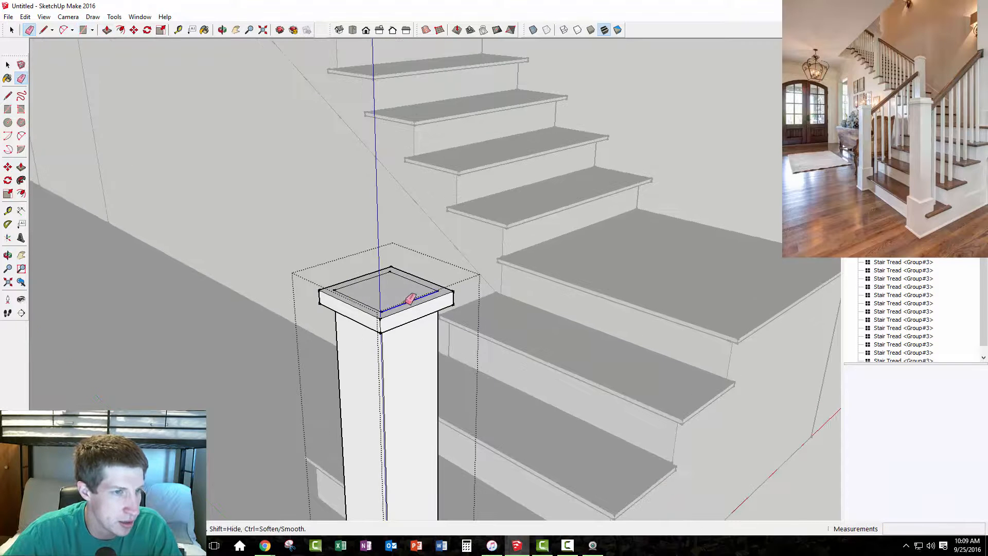
{"action": "left_click", "coordinate": [408, 279]}
{"action": "left_click", "coordinate": [368, 281]}
{"action": "left_click", "coordinate": [369, 297]}
{"action": "key", "text": "space"}
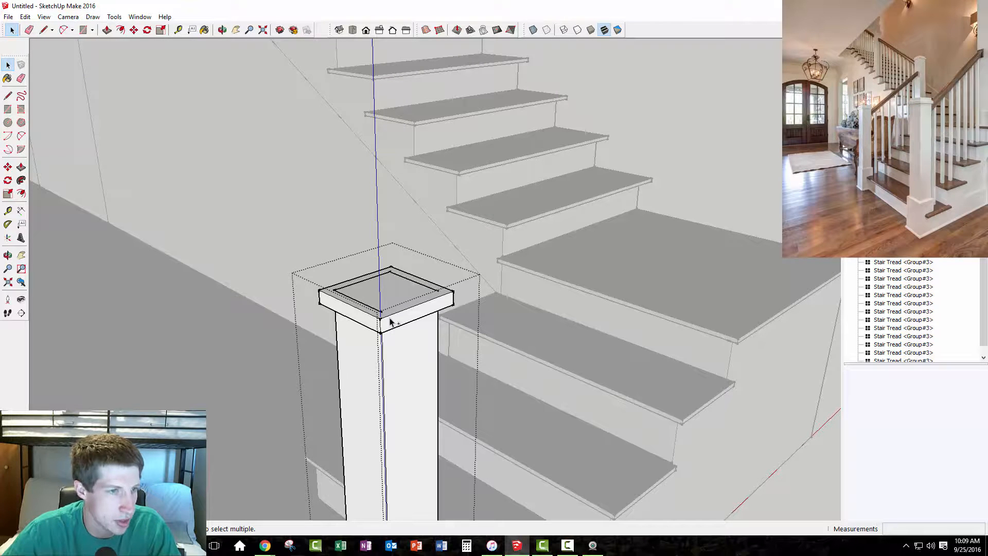
Step: Extrude the inner square on top of the post cap upward 1 inch
{"action": "key", "text": "p"}
{"action": "left_click", "coordinate": [384, 293]}
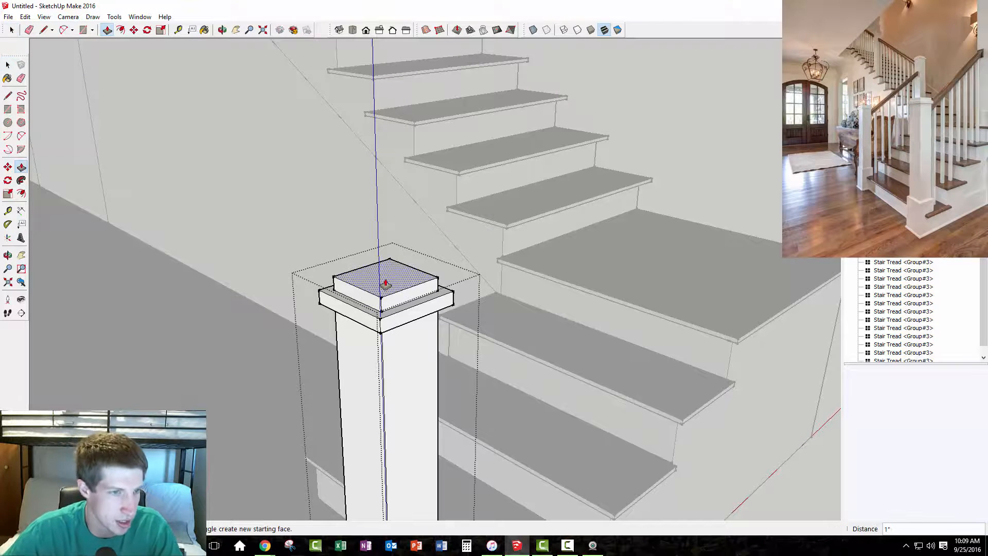
{"action": "left_click", "coordinate": [385, 284]}
{"action": "key", "text": "space"}
{"action": "scroll", "coordinate": [475, 276], "scroll_direction": "down", "scroll_amount": 5}
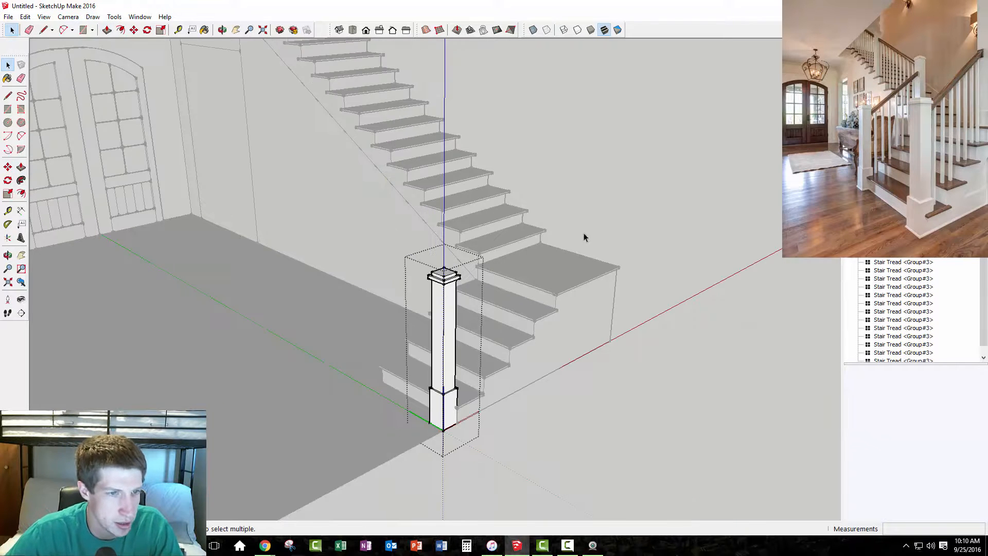
Step: Leave the newel post component and reopen it for editing at the foot of its base
{"action": "scroll", "coordinate": [433, 381], "scroll_direction": "up", "scroll_amount": 5}
{"action": "left_click", "coordinate": [433, 381]}
{"action": "scroll", "coordinate": [438, 391], "scroll_direction": "up", "scroll_amount": 1}
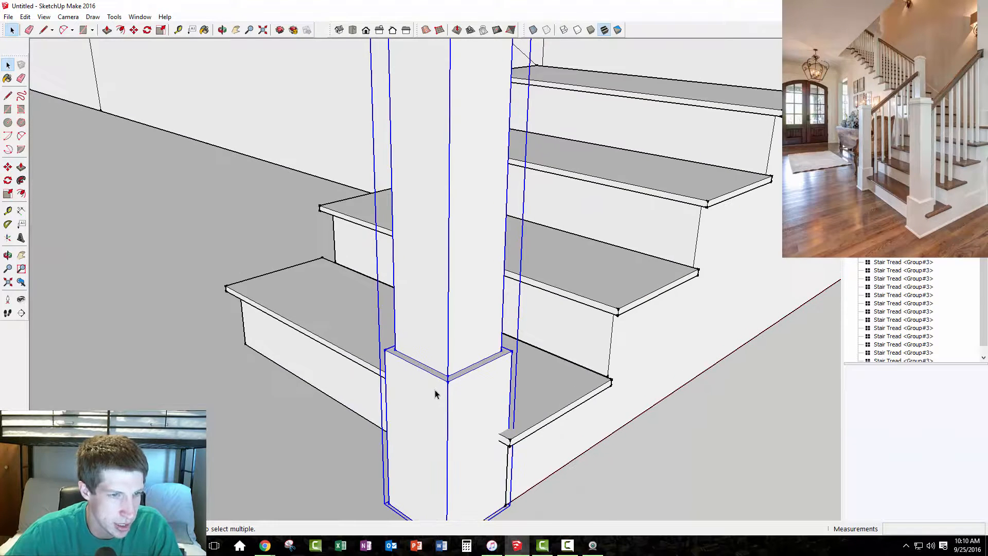
{"action": "double_click", "coordinate": [441, 389]}
{"action": "scroll", "coordinate": [466, 334], "scroll_direction": "down", "scroll_amount": 2}
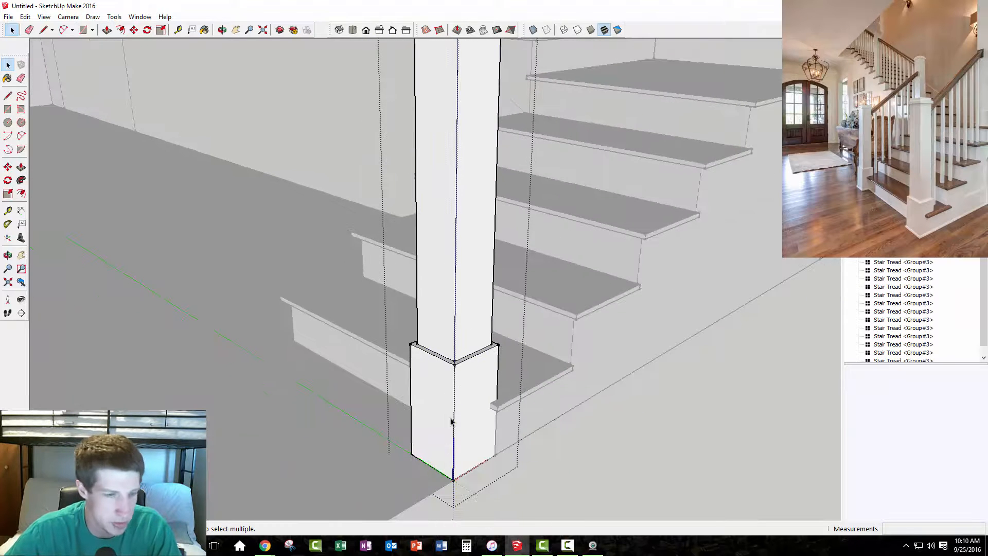
{"action": "scroll", "coordinate": [453, 452], "scroll_direction": "up", "scroll_amount": 1}
{"action": "scroll", "coordinate": [420, 456], "scroll_direction": "up", "scroll_amount": 5}
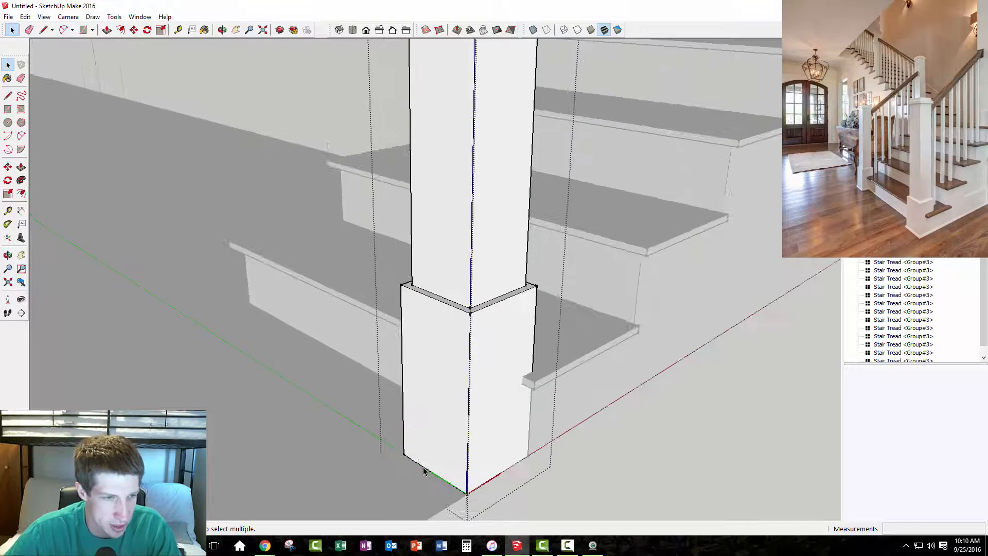
{"action": "scroll", "coordinate": [399, 418], "scroll_direction": "up", "scroll_amount": 1}
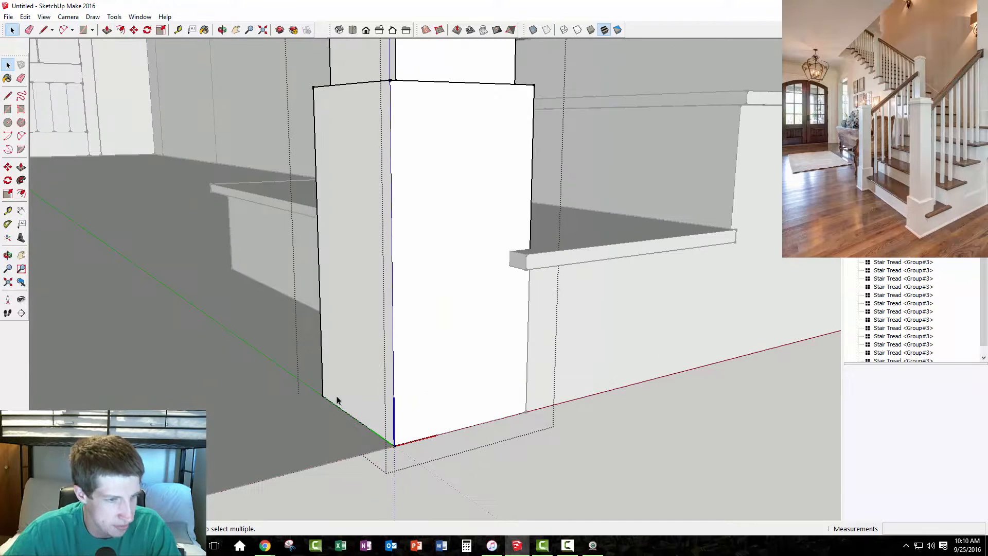
{"action": "scroll", "coordinate": [350, 416], "scroll_direction": "up", "scroll_amount": 1}
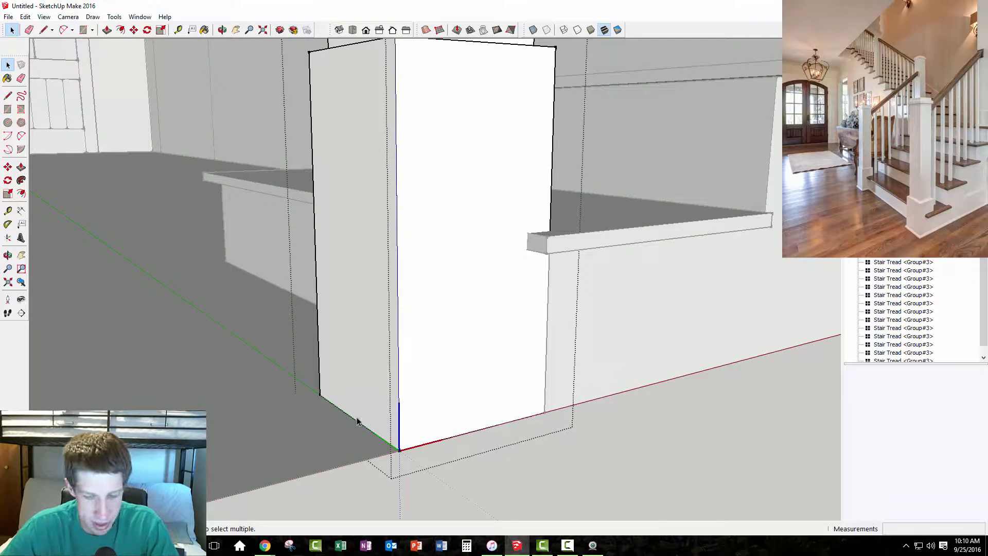
Step: Draw an upright 1/2-inch square profile projecting outward from the middle of the post base's bottom side edge
{"action": "key", "text": "l"}
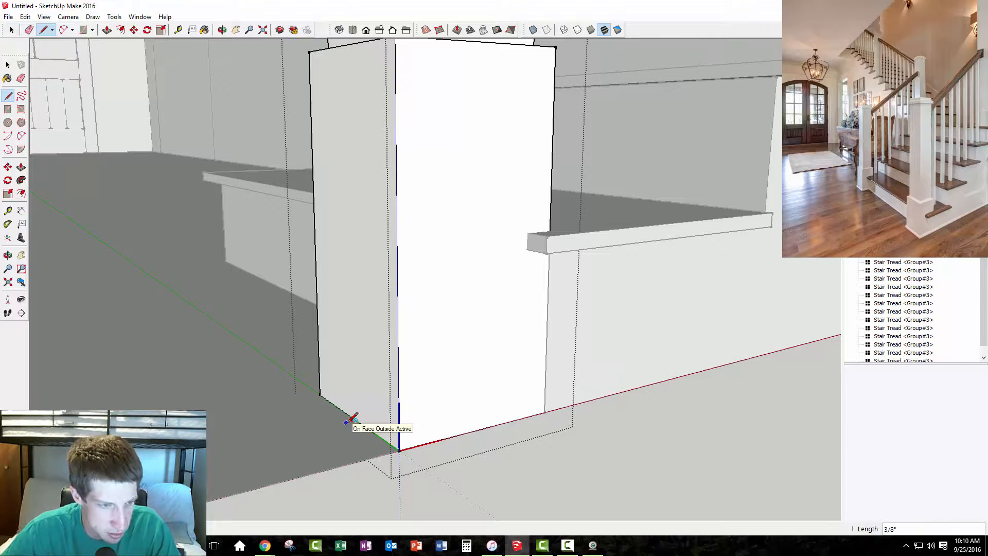
{"action": "type", "text": ".5"}
{"action": "key", "text": "Return"}
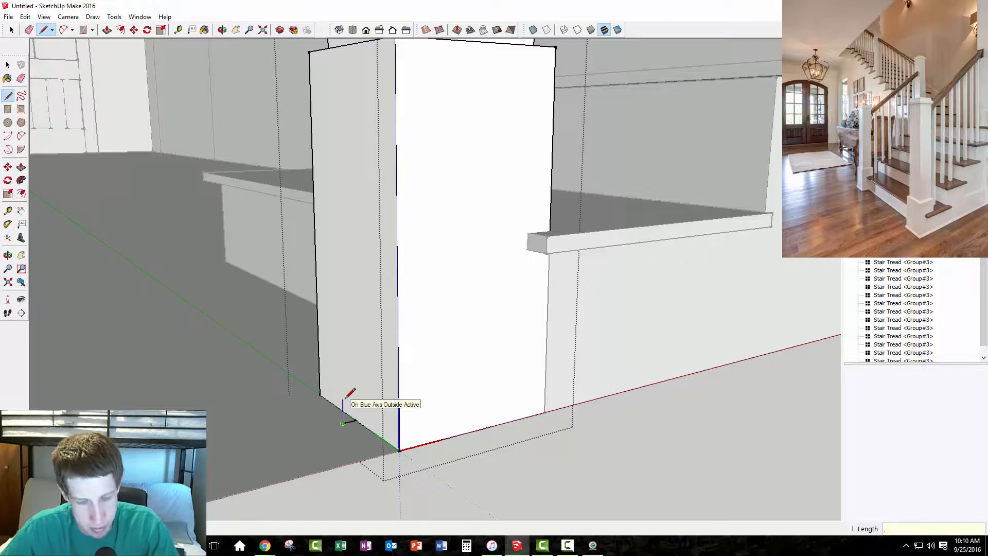
{"action": "type", "text": ".5"}
{"action": "key", "text": "Return"}
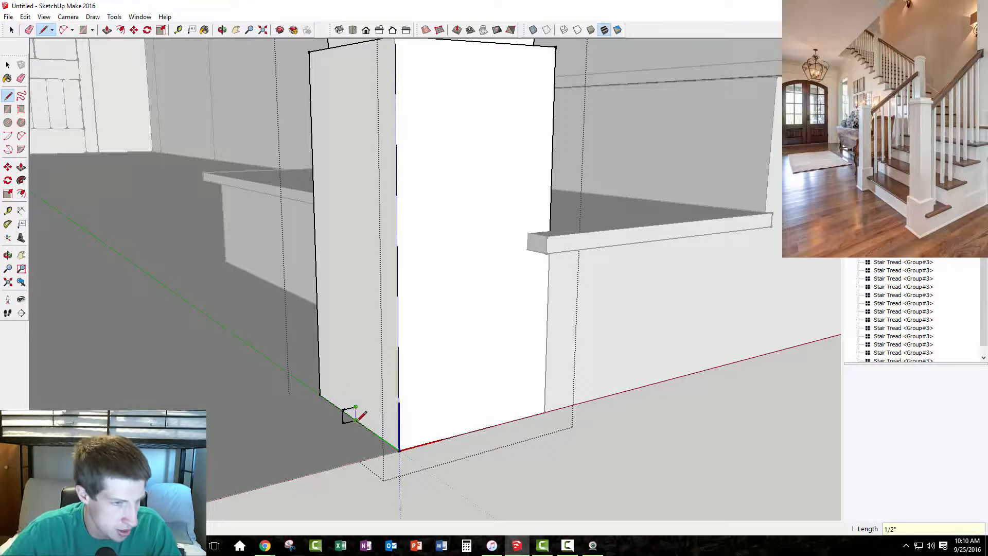
{"action": "scroll", "coordinate": [349, 415], "scroll_direction": "up", "scroll_amount": 4}
{"action": "key", "text": "a"}
{"action": "left_click", "coordinate": [333, 426]}
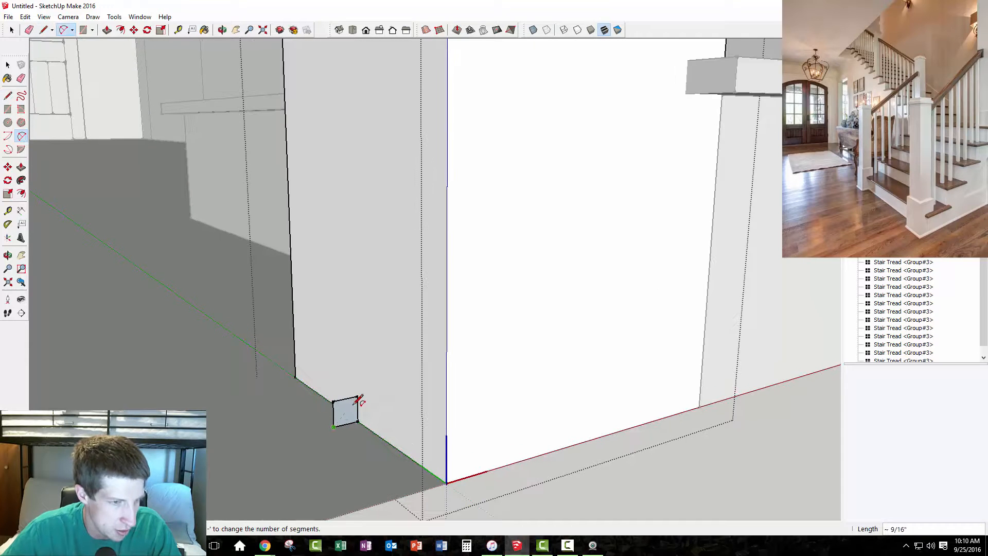
{"action": "left_click", "coordinate": [357, 396]}
{"action": "scroll", "coordinate": [346, 410], "scroll_direction": "up", "scroll_amount": 2}
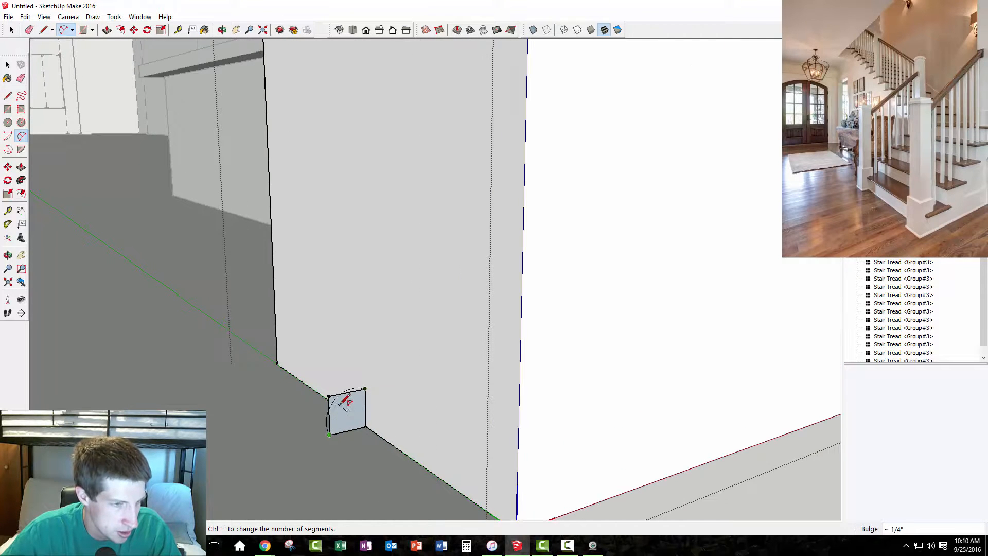
{"action": "key", "text": "space"}
Step: Draw an arc with about 1/16-inch bulge from the profile's bottom edge to its upper inner corner, and erase the outer square edges
{"action": "key", "text": "a"}
{"action": "left_click", "coordinate": [340, 432]}
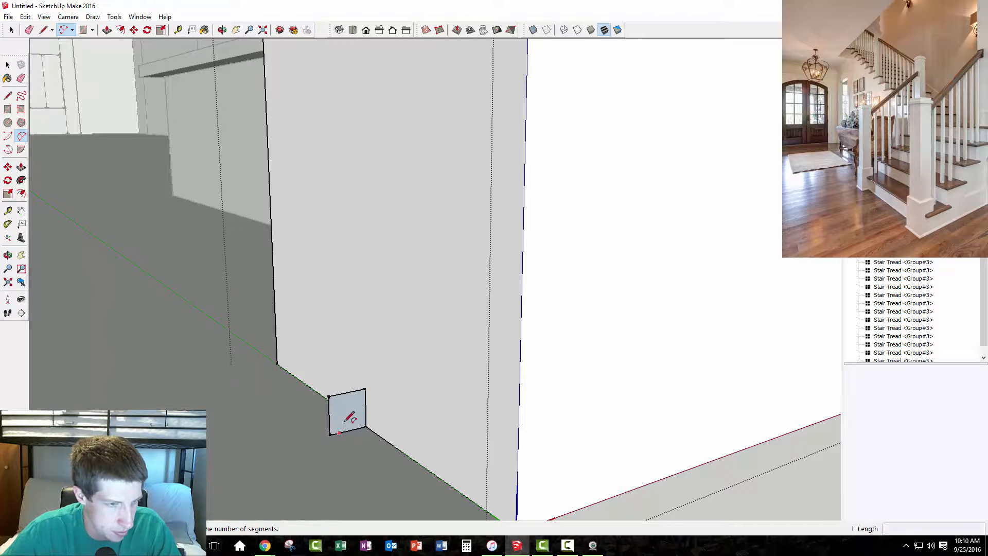
{"action": "left_click", "coordinate": [365, 388]}
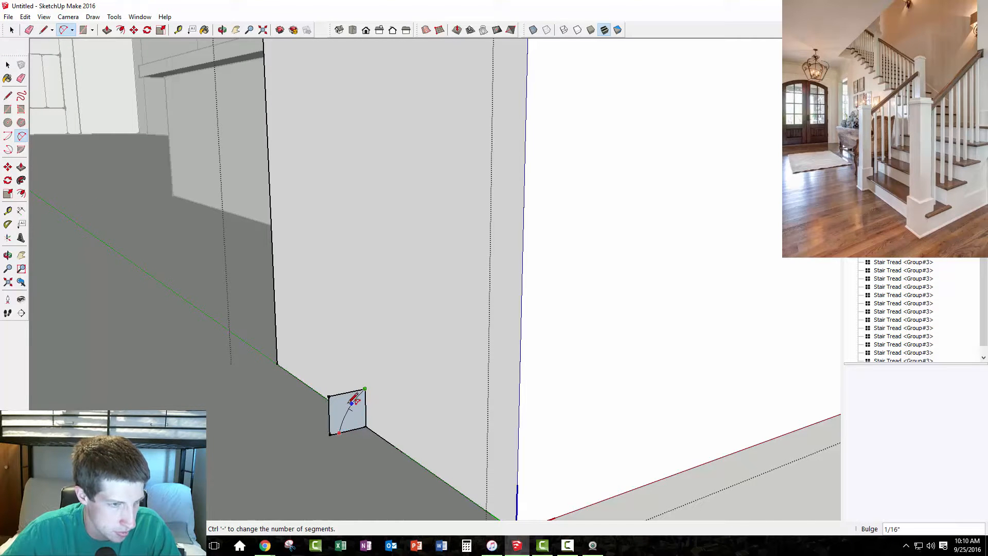
{"action": "left_click", "coordinate": [352, 402]}
{"action": "key", "text": "e"}
{"action": "left_click_drag", "start_coordinate": [341, 388], "coordinate": [331, 404]}
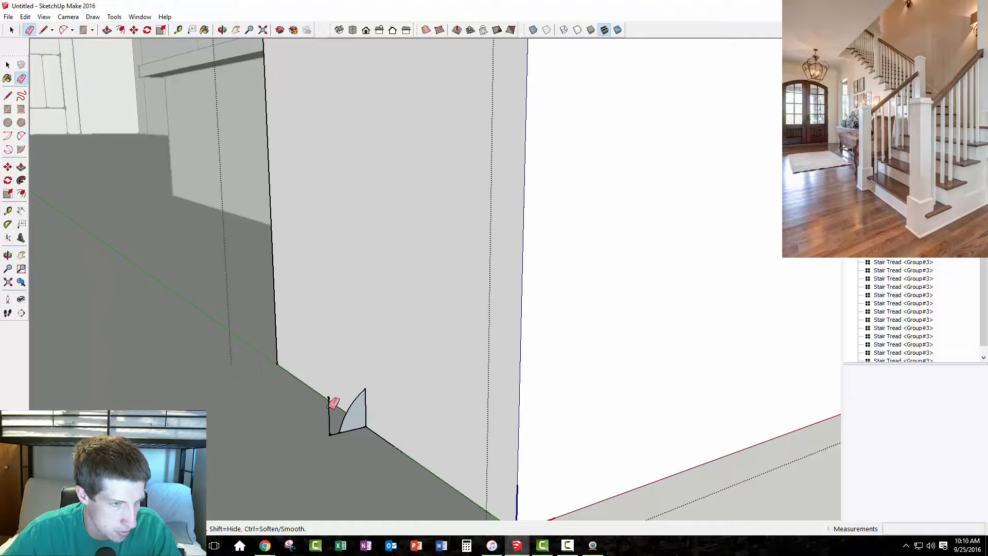
{"action": "key", "text": "space"}
Step: Hide the floor surface surrounding the post's bottom face, working from below the model
{"action": "scroll", "coordinate": [332, 432], "scroll_direction": "down", "scroll_amount": 2}
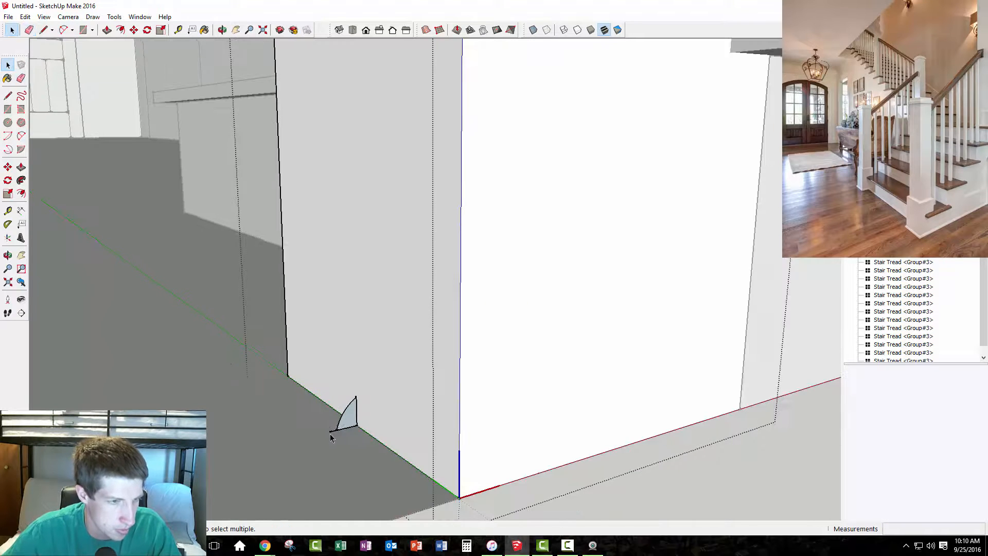
{"action": "scroll", "coordinate": [343, 440], "scroll_direction": "down", "scroll_amount": 2}
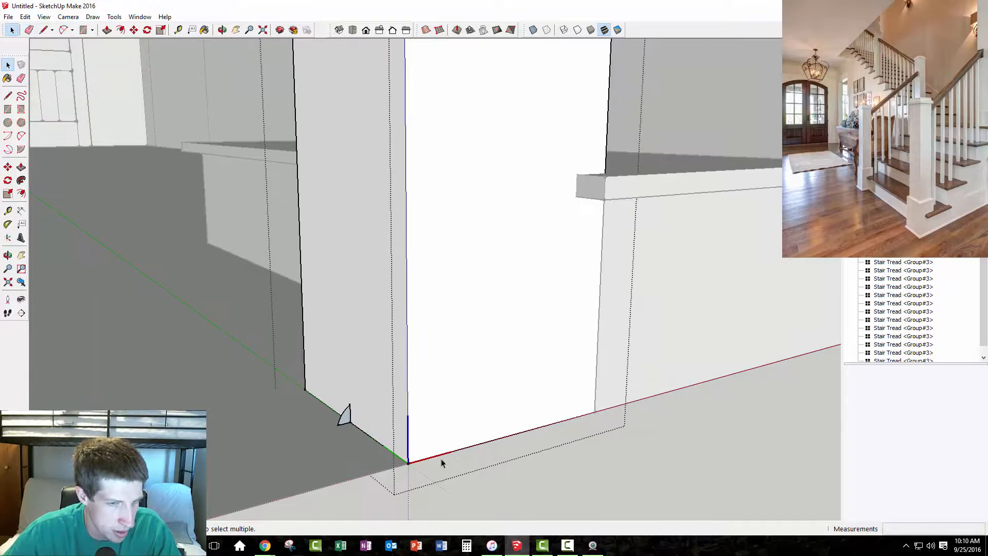
{"action": "middle_click_drag", "start_coordinate": [431, 448], "coordinate": [357, 346]}
{"action": "left_click", "coordinate": [353, 334]}
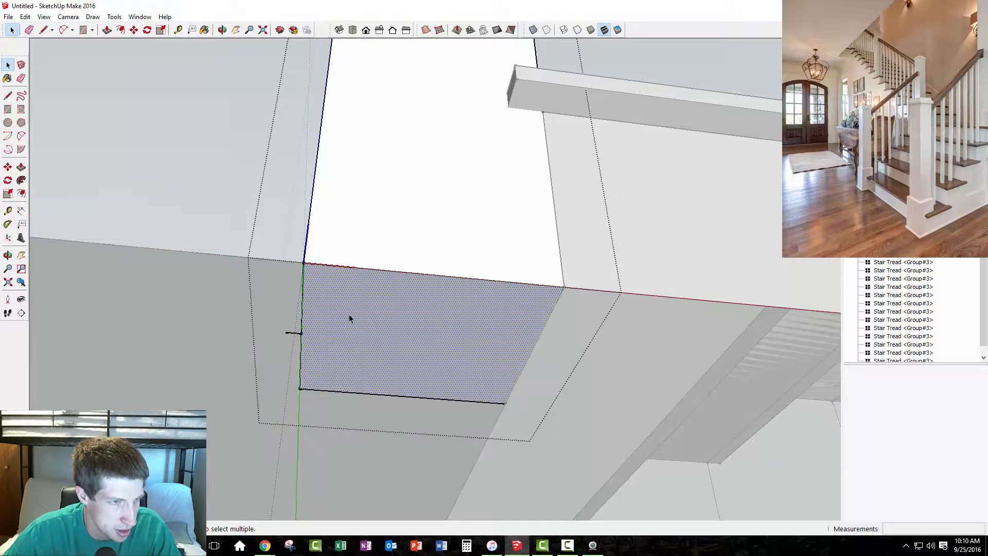
{"action": "scroll", "coordinate": [352, 313], "scroll_direction": "up", "scroll_amount": 3}
{"action": "left_click", "coordinate": [412, 286]}
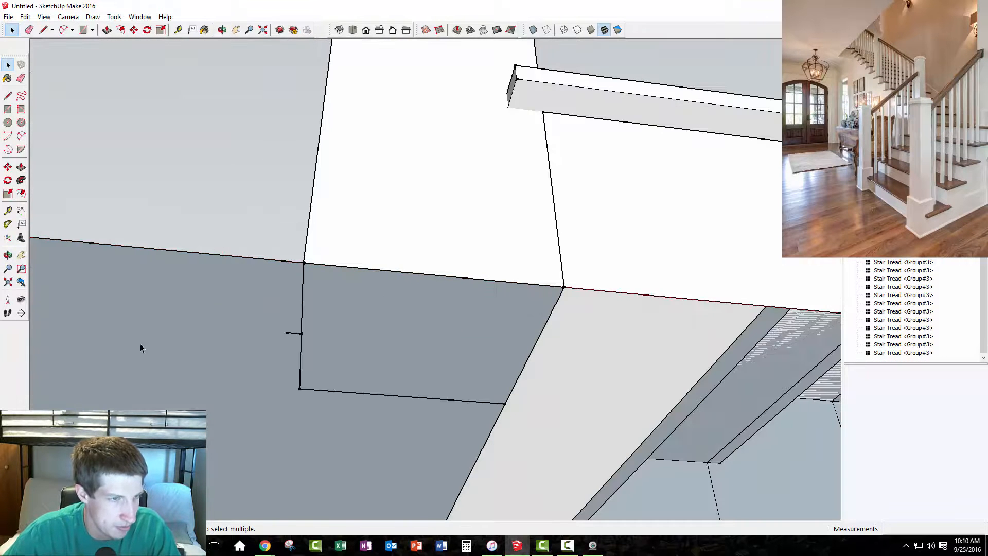
{"action": "right_click", "coordinate": [147, 340]}
{"action": "left_click", "coordinate": [173, 370]}
Step: Reopen the newel post for editing and select only the boundary edges of its bottom face
{"action": "double_click", "coordinate": [405, 309]}
{"action": "left_click", "coordinate": [391, 318]}
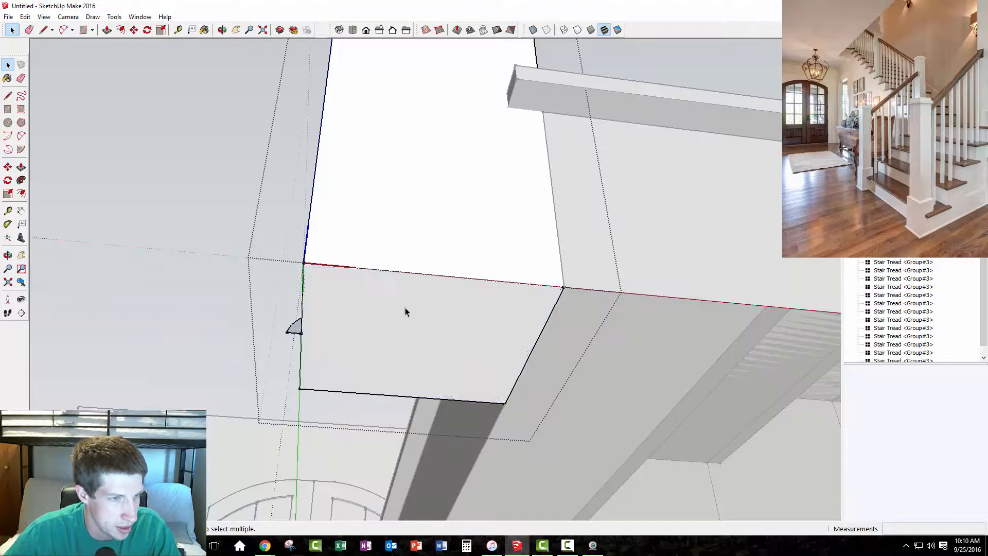
{"action": "double_click", "coordinate": [393, 330]}
{"action": "left_click", "coordinate": [398, 339], "text": "shift"}
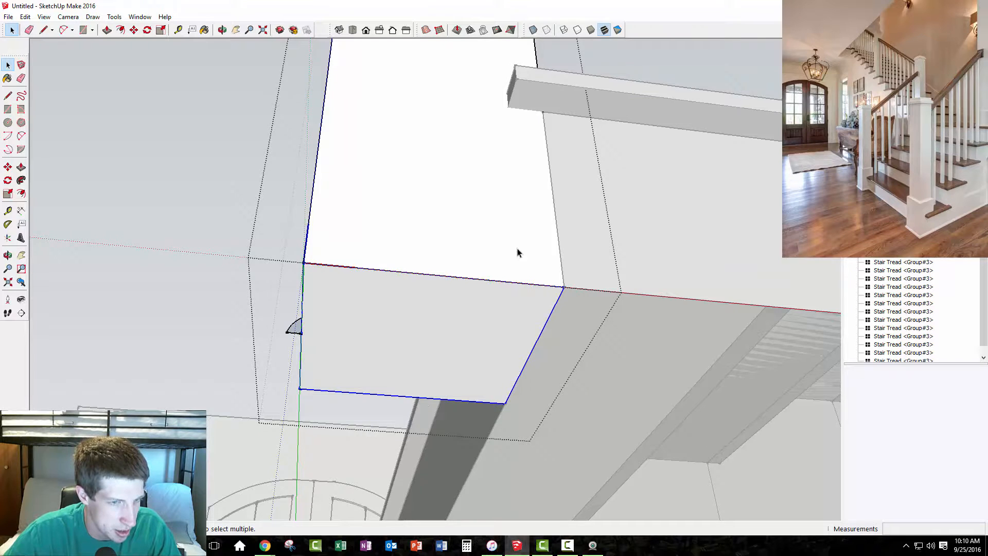
Step: Try to sweep the arc profile with Follow Me along the selected edges of the post's bottom face
{"action": "middle_click_drag", "start_coordinate": [332, 361], "coordinate": [412, 453]}
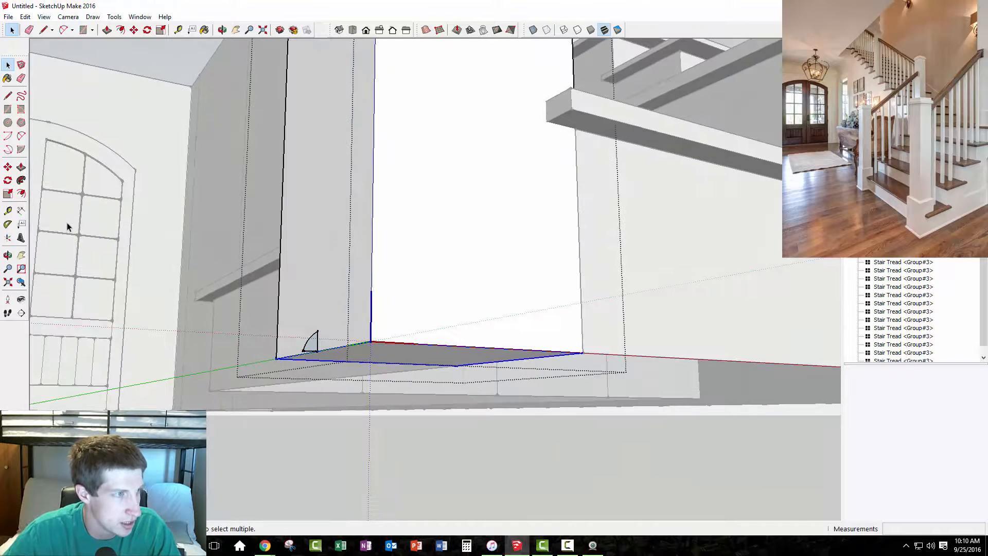
{"action": "middle_click_drag", "start_coordinate": [458, 332], "coordinate": [423, 261]}
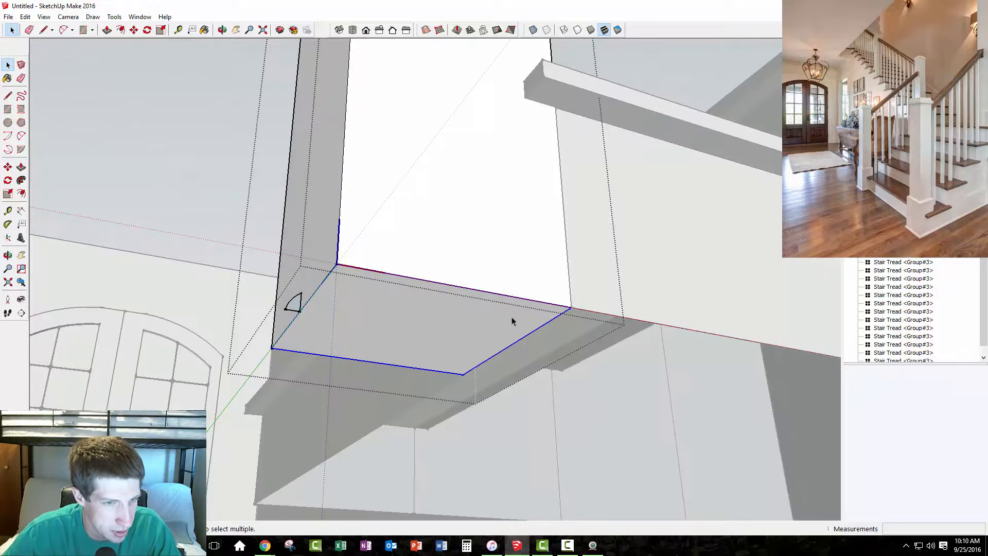
{"action": "middle_click_drag", "start_coordinate": [502, 350], "coordinate": [463, 415]}
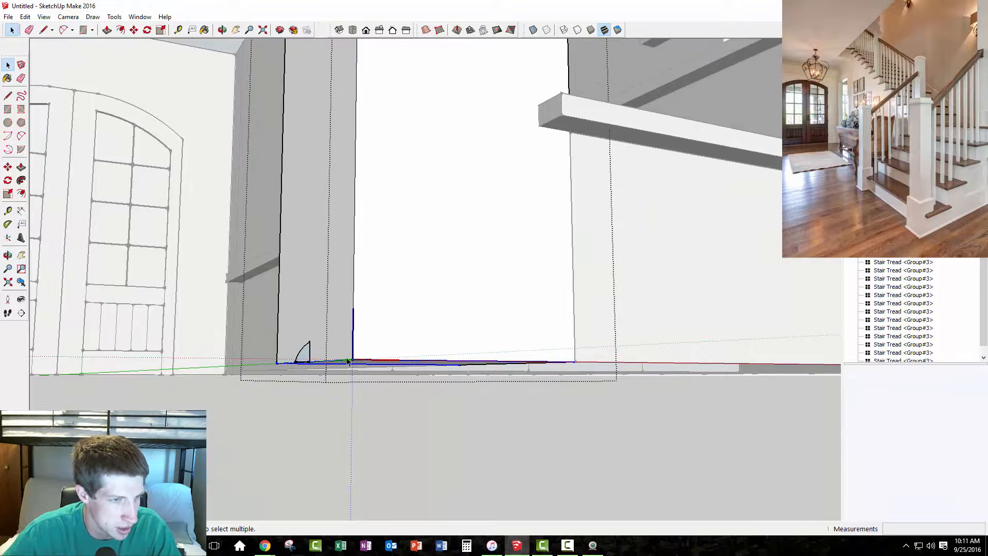
{"action": "left_click", "coordinate": [21, 181]}
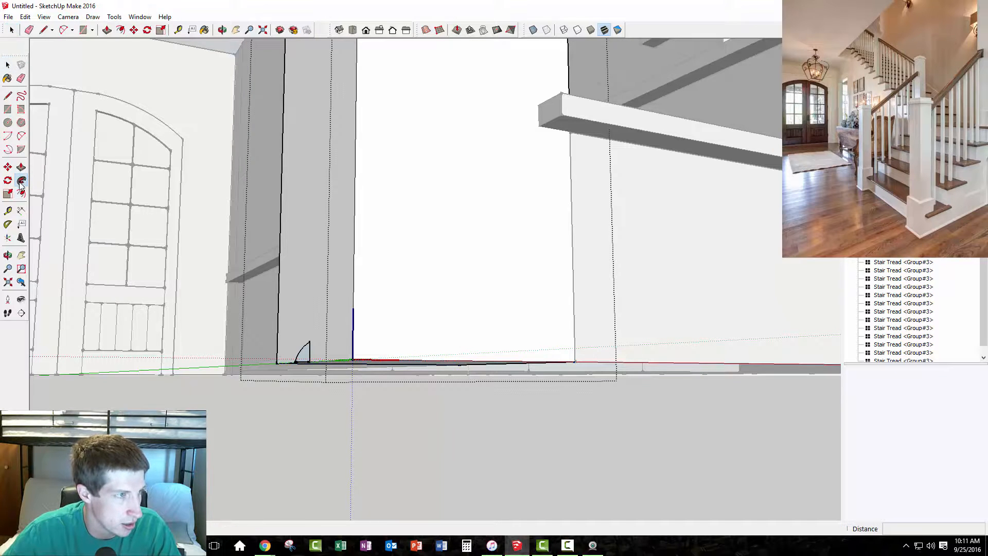
{"action": "left_click", "coordinate": [303, 355]}
{"action": "middle_click_drag", "start_coordinate": [311, 355], "coordinate": [644, 230]}
{"action": "middle_click_drag", "start_coordinate": [419, 337], "coordinate": [389, 313]}
Step: Reselect the post's bottom boundary edges and try the Follow Me sweep of the mid-side profile again
{"action": "key", "text": "space"}
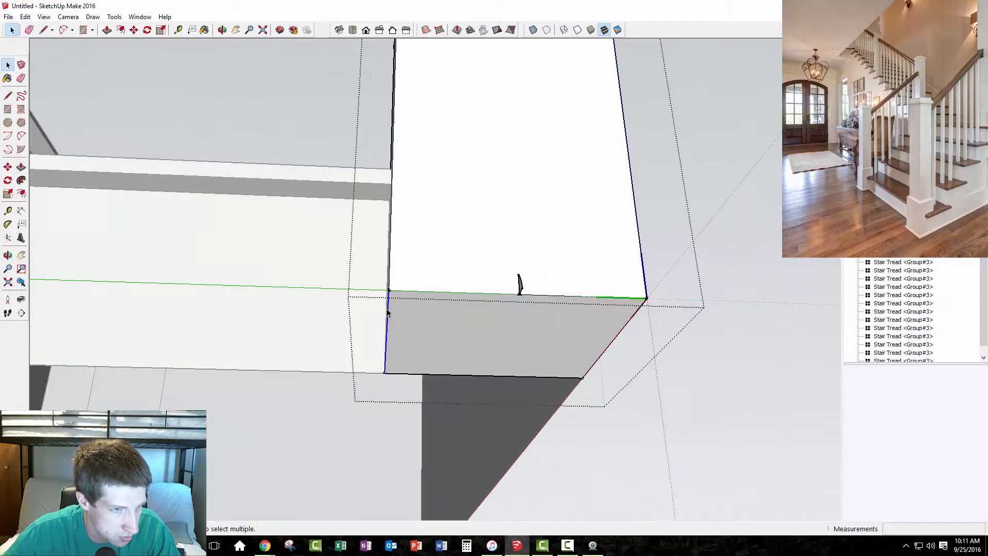
{"action": "key", "text": "e"}
{"action": "key", "text": "space"}
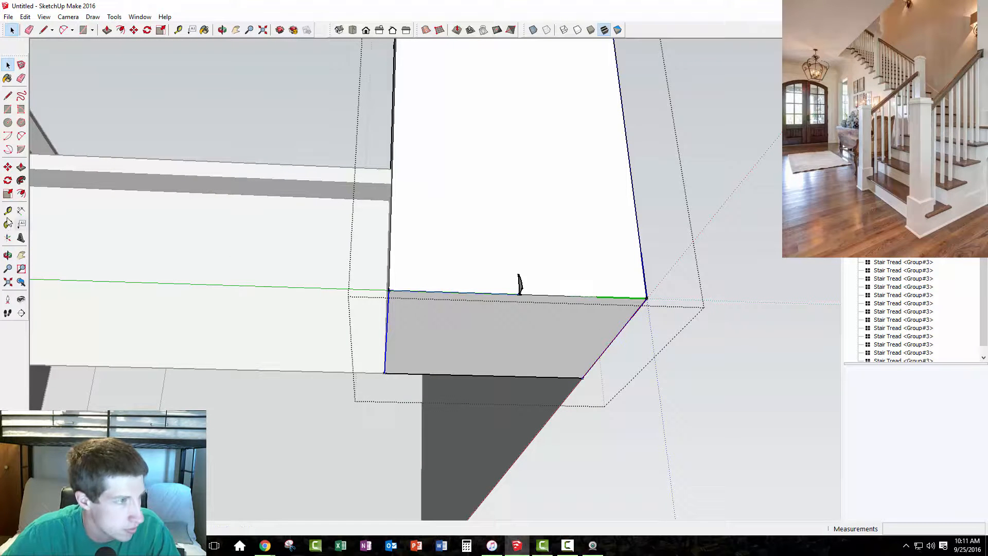
{"action": "left_click", "coordinate": [21, 180]}
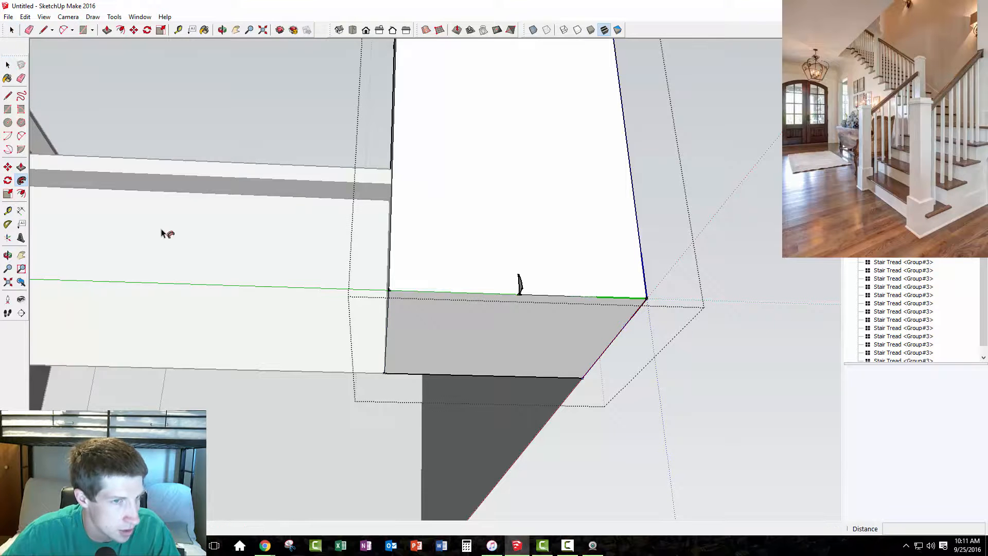
{"action": "left_click", "coordinate": [521, 283]}
{"action": "left_click", "coordinate": [545, 295]}
{"action": "middle_click_drag", "start_coordinate": [617, 307], "coordinate": [415, 352]}
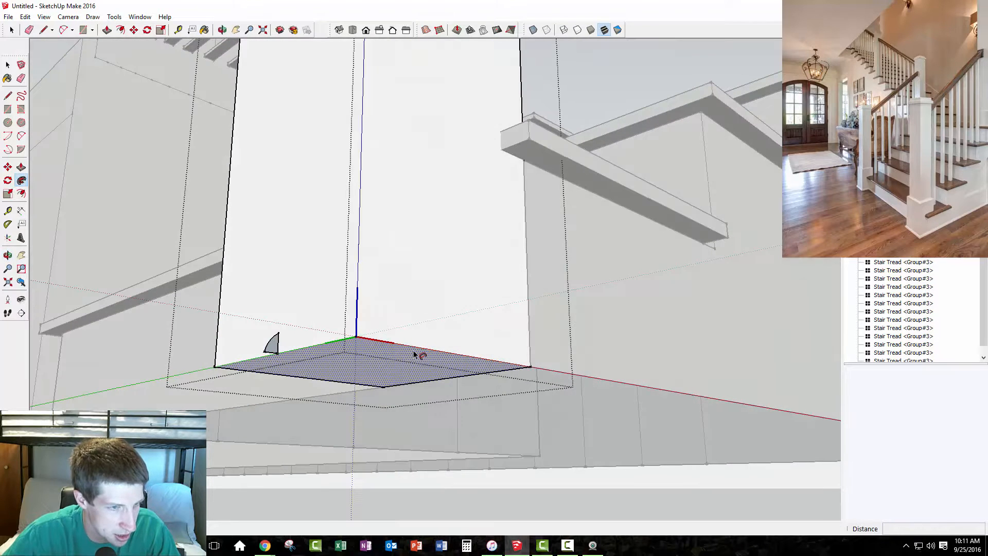
Step: Erase the curved trim profile at the middle of the post base's bottom side edge
{"action": "key", "text": "space"}
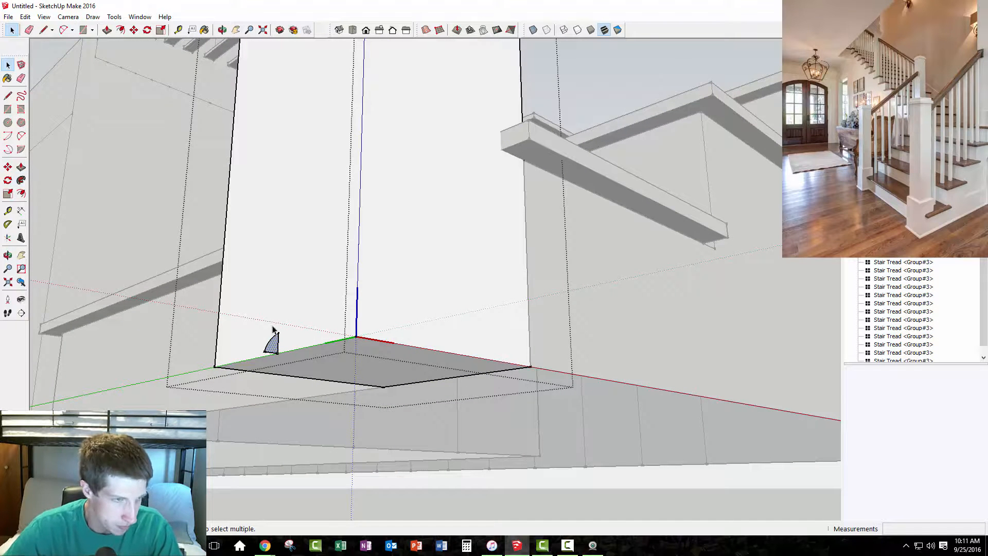
{"action": "key", "text": "e"}
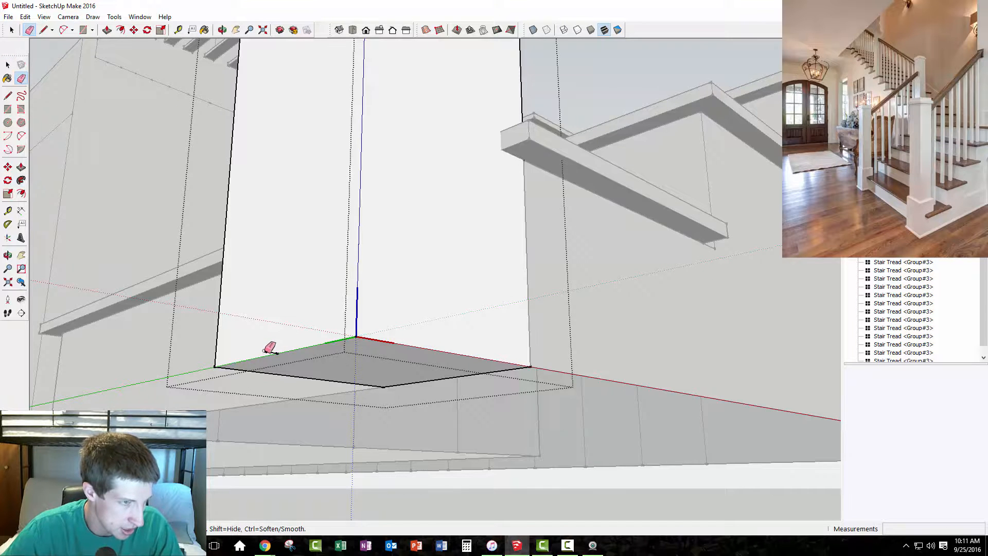
{"action": "left_click", "coordinate": [273, 348]}
Step: Draw an upright 1/2-inch square profile projecting outward from the post base's bottom corner beside the stairs
{"action": "mouse_move", "coordinate": [438, 300]}
{"action": "middle_mouse_down"}
{"action": "mouse_move", "coordinate": [453, 365]}
{"action": "mouse_move", "coordinate": [554, 382]}
{"action": "middle_mouse_up"}
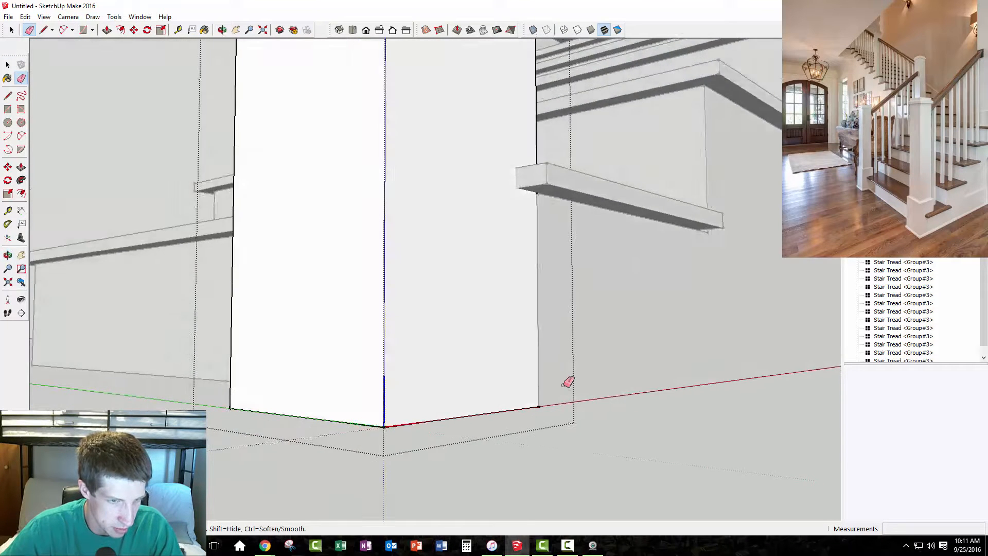
{"action": "scroll", "coordinate": [556, 385], "scroll_direction": "up", "scroll_amount": 3}
{"action": "key", "text": "l"}
{"action": "left_click", "coordinate": [524, 418]}
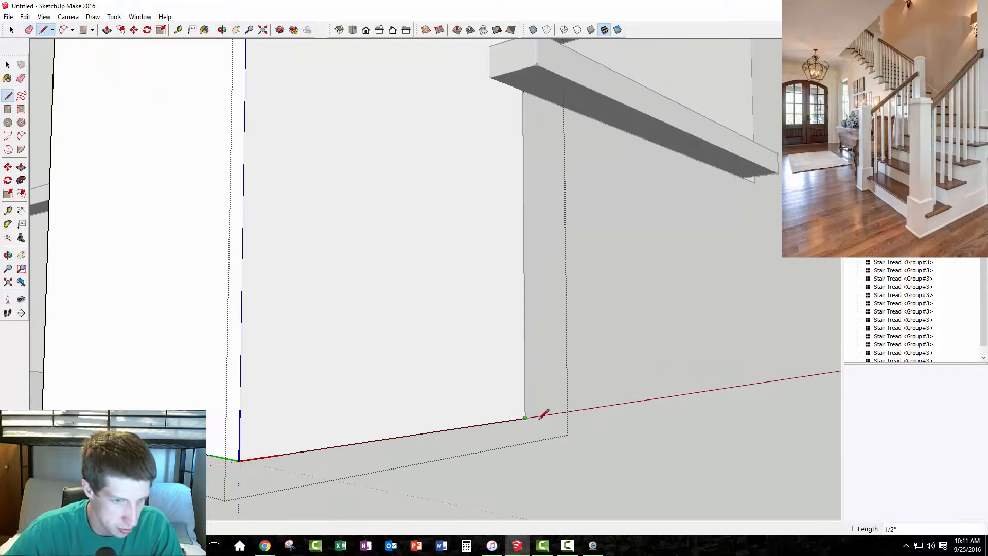
{"action": "type", "text": ".5"}
{"action": "key", "text": "Return"}
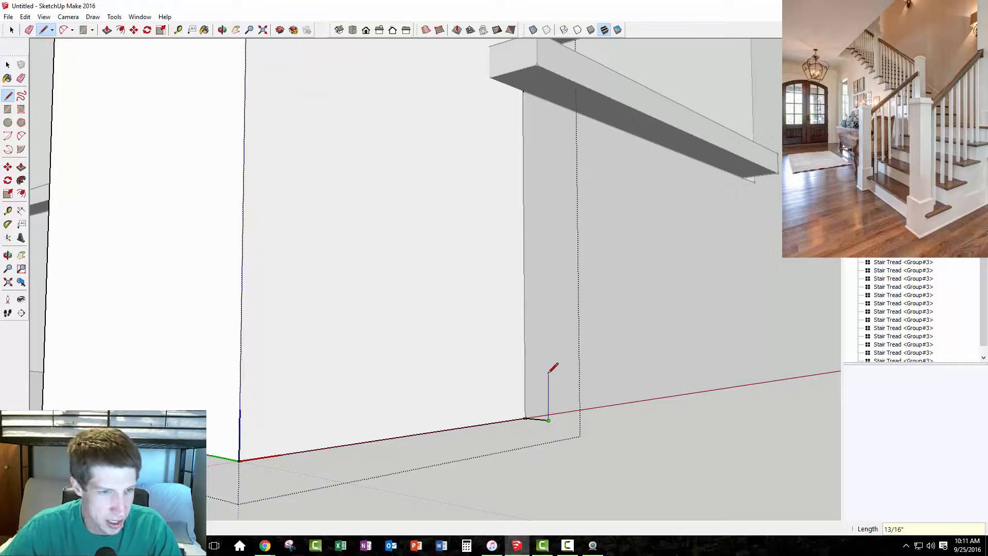
{"action": "key", "text": "Return"}
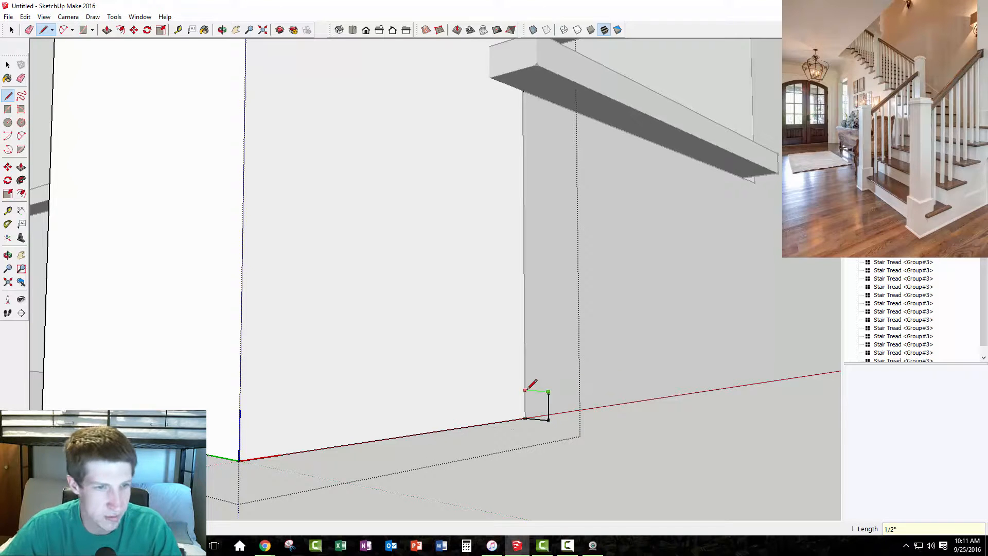
{"action": "left_click", "coordinate": [525, 390]}
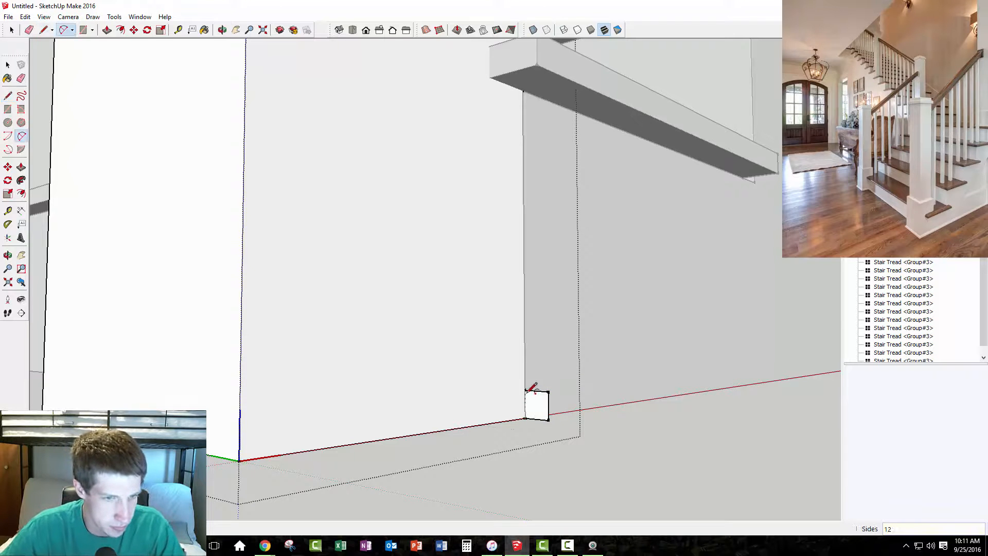
Step: Draw an outward-bulging arc from near the square's outer bottom corner to its upper inner corner, and erase the leftover outer edges
{"action": "key", "text": "a"}
{"action": "scroll", "coordinate": [540, 409], "scroll_direction": "up", "scroll_amount": 2}
{"action": "left_click", "coordinate": [549, 426]}
{"action": "left_click", "coordinate": [516, 371]}
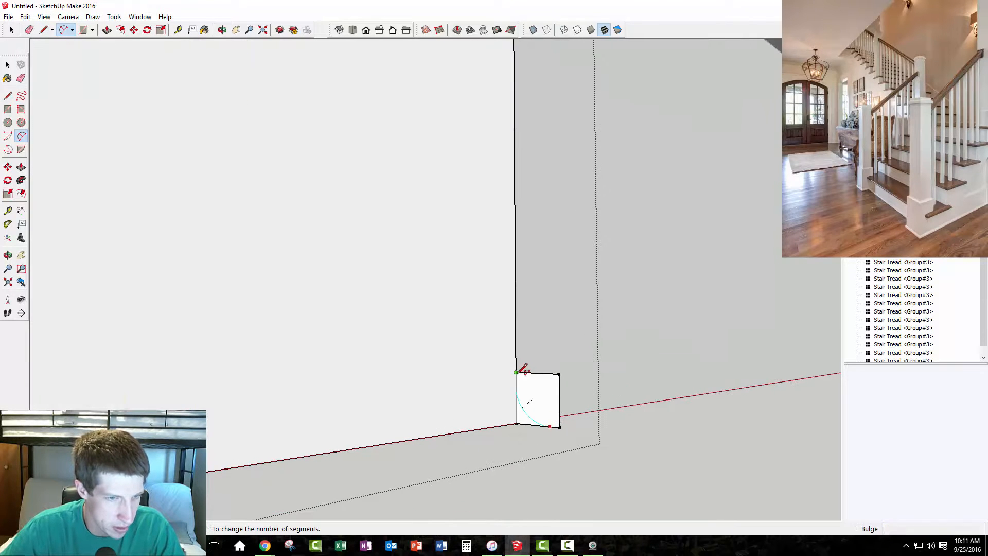
{"action": "left_click", "coordinate": [544, 382]}
{"action": "key", "text": "e"}
{"action": "left_click_drag", "start_coordinate": [552, 373], "coordinate": [572, 381]}
{"action": "scroll", "coordinate": [573, 380], "scroll_direction": "down", "scroll_amount": 3}
{"action": "key", "text": "space"}
{"action": "key", "text": "e"}
{"action": "left_click", "coordinate": [564, 403]}
Step: Select the edges around the post's bottom face and sweep the corner profile along them with Follow Me to form the base trim
{"action": "key", "text": "space"}
{"action": "mouse_move", "coordinate": [390, 426]}
{"action": "middle_mouse_down"}
{"action": "mouse_move", "coordinate": [421, 315]}
{"action": "mouse_move", "coordinate": [235, 254]}
{"action": "middle_mouse_up"}
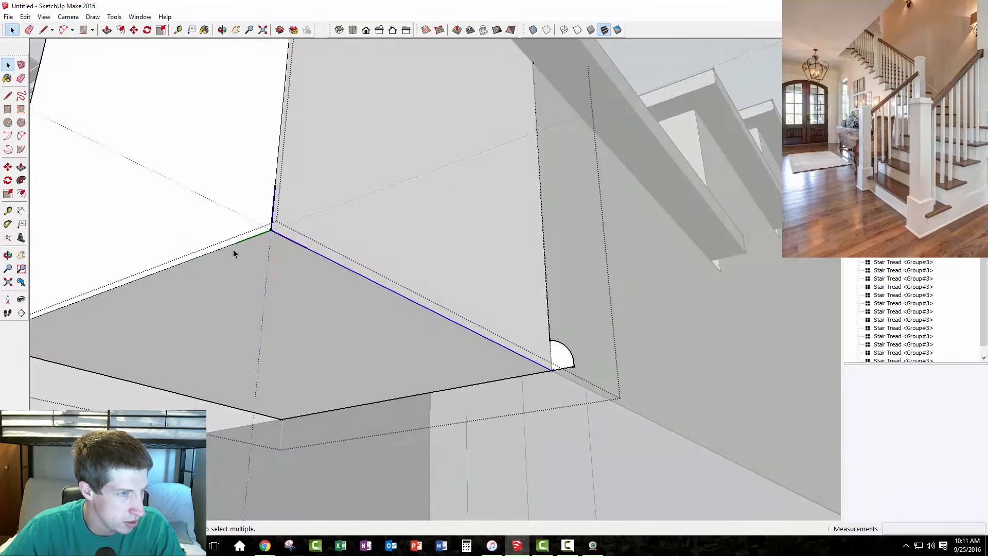
{"action": "left_click", "coordinate": [218, 250], "text": "shift"}
{"action": "left_click", "coordinate": [180, 395], "text": "shift"}
{"action": "left_click", "coordinate": [21, 180]}
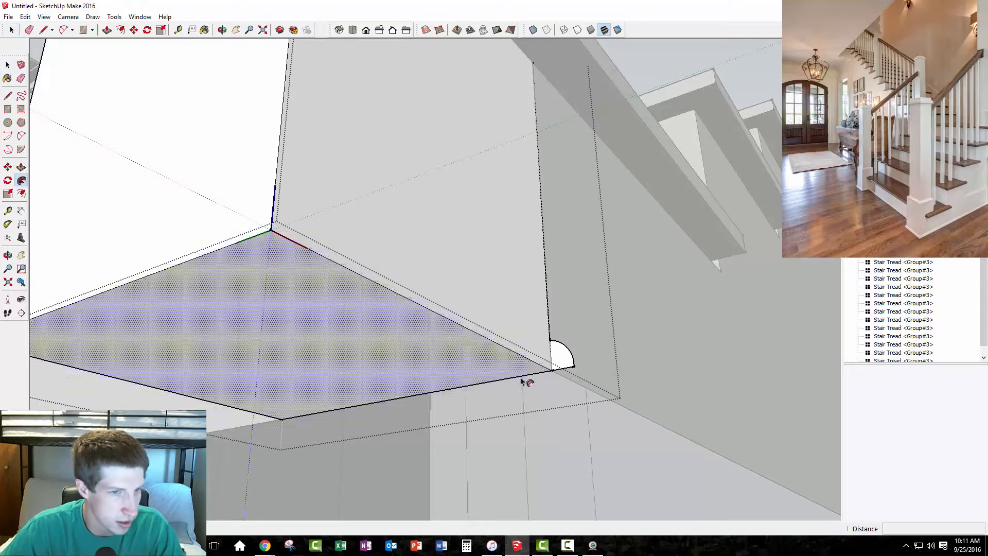
{"action": "left_click", "coordinate": [553, 360]}
Step: Draw an upright 3/8-inch square profile on the base's top ledge, standing against the post shaft near its corner
{"action": "middle_click_drag", "start_coordinate": [309, 254], "coordinate": [311, 337]}
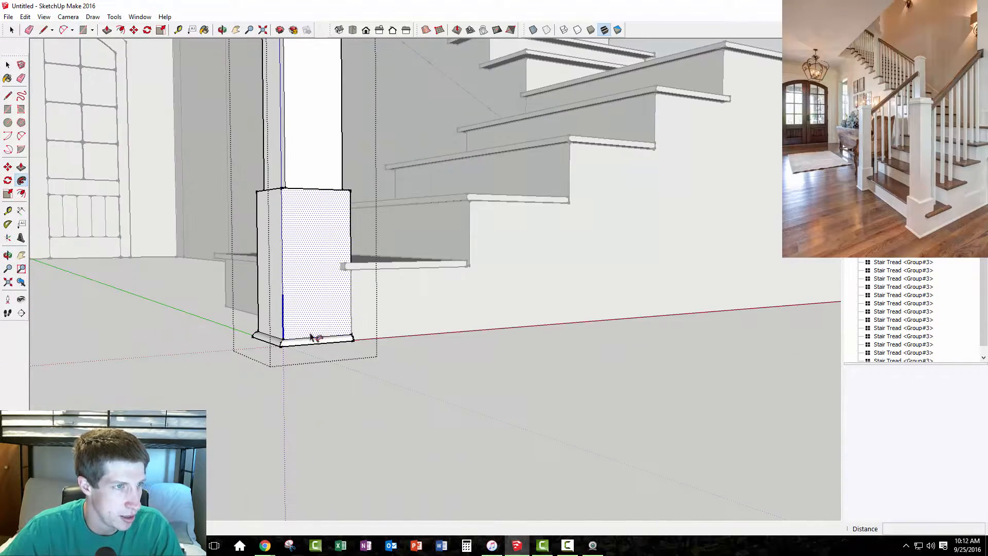
{"action": "scroll", "coordinate": [311, 298], "scroll_direction": "up", "scroll_amount": 3}
{"action": "middle_click_drag", "start_coordinate": [315, 271], "coordinate": [454, 355]}
{"action": "scroll", "coordinate": [518, 292], "scroll_direction": "up", "scroll_amount": 5}
{"action": "key", "text": "space"}
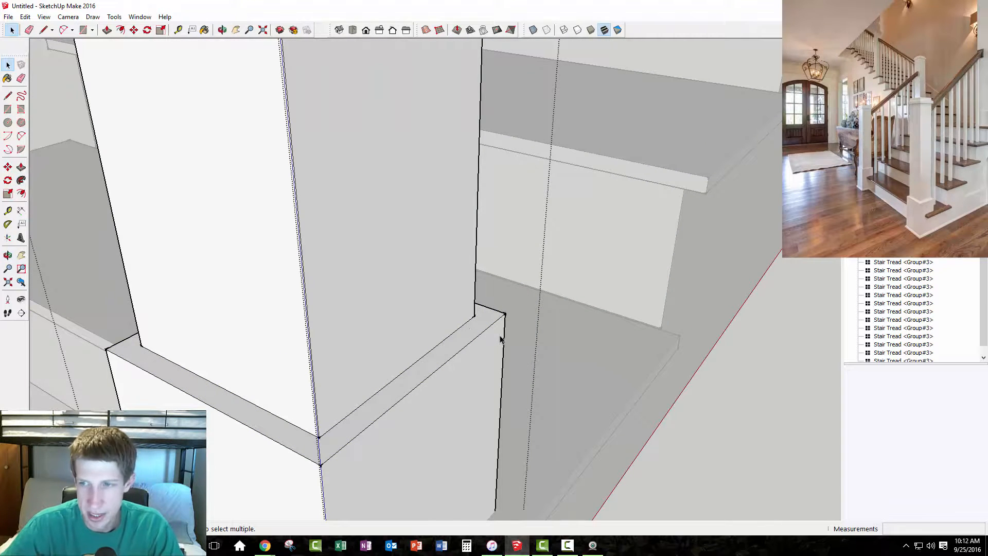
{"action": "scroll", "coordinate": [489, 348], "scroll_direction": "up", "scroll_amount": 4}
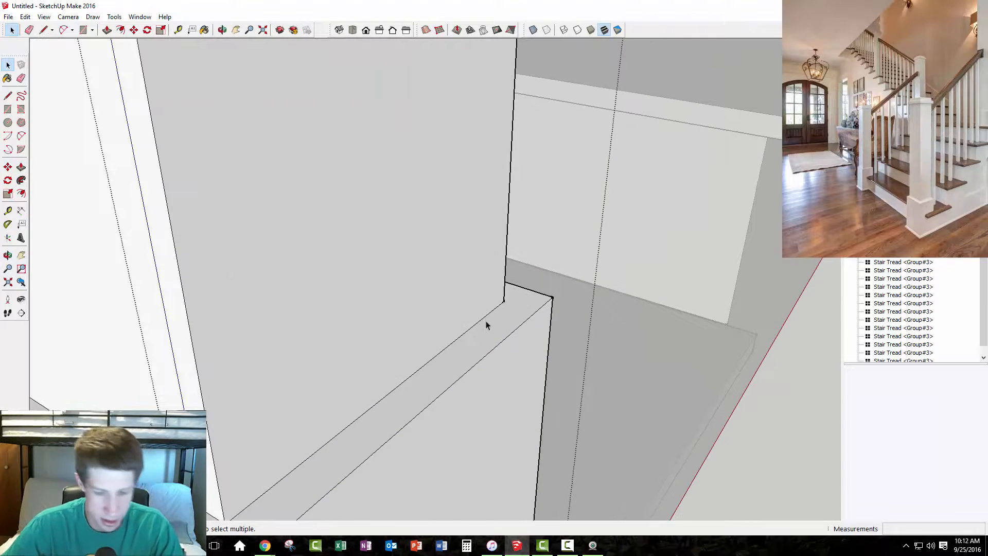
{"action": "key", "text": "l"}
{"action": "left_click", "coordinate": [476, 324]}
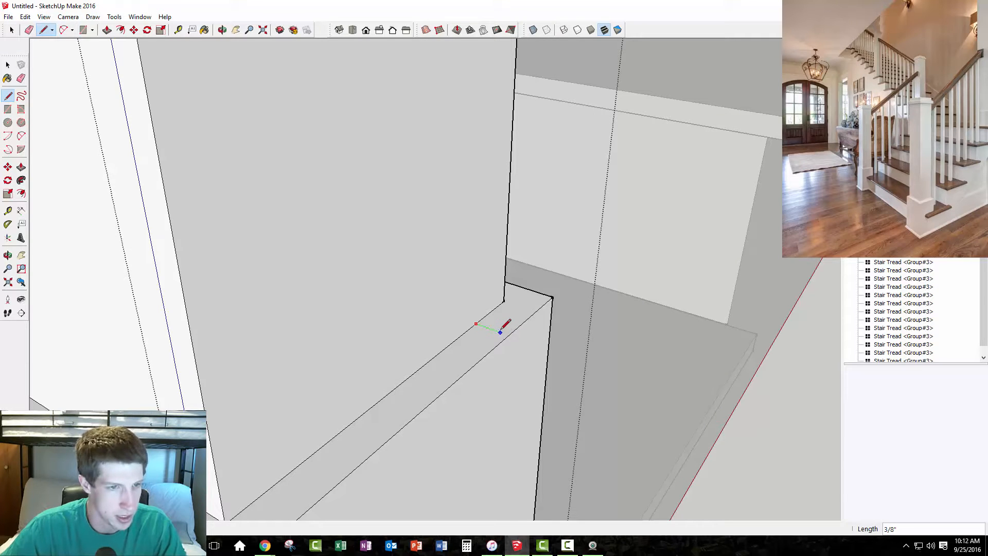
{"action": "left_click", "coordinate": [500, 332]}
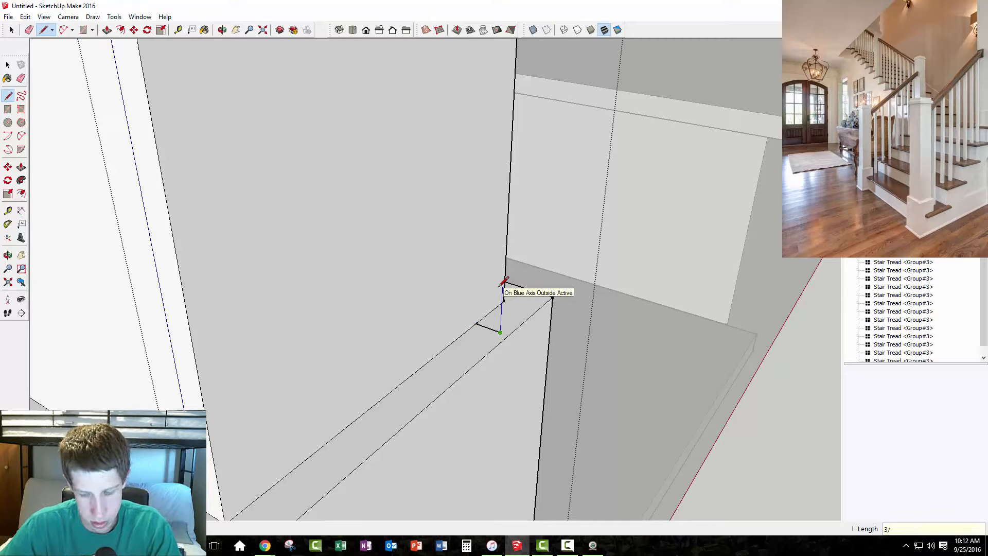
{"action": "key", "text": "Return"}
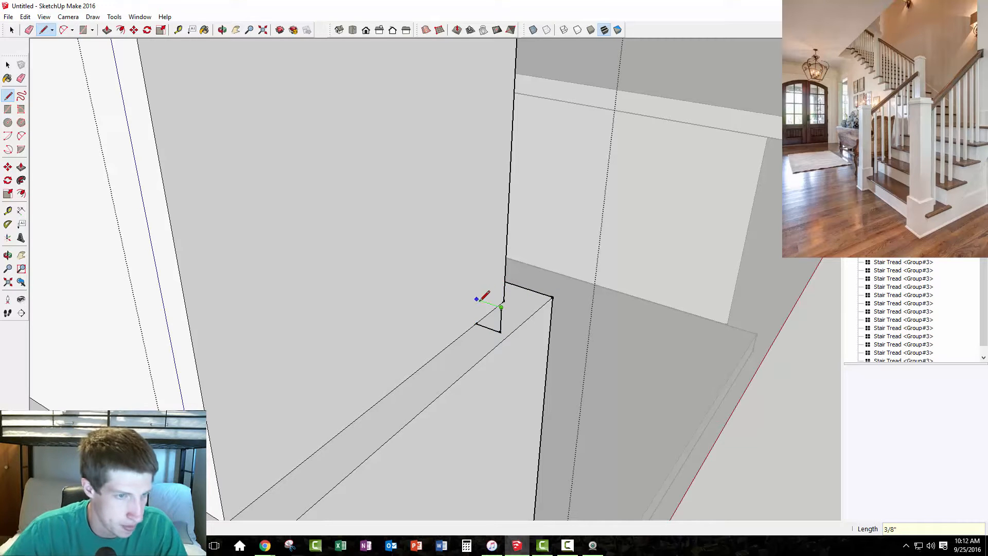
{"action": "left_click", "coordinate": [477, 299]}
{"action": "left_click", "coordinate": [476, 323]}
{"action": "scroll", "coordinate": [488, 302], "scroll_direction": "up", "scroll_amount": 2}
Step: Draw an arc across the ledge's square profile from bottom outer to upper inner side, and erase the outer edges
{"action": "key", "text": "a"}
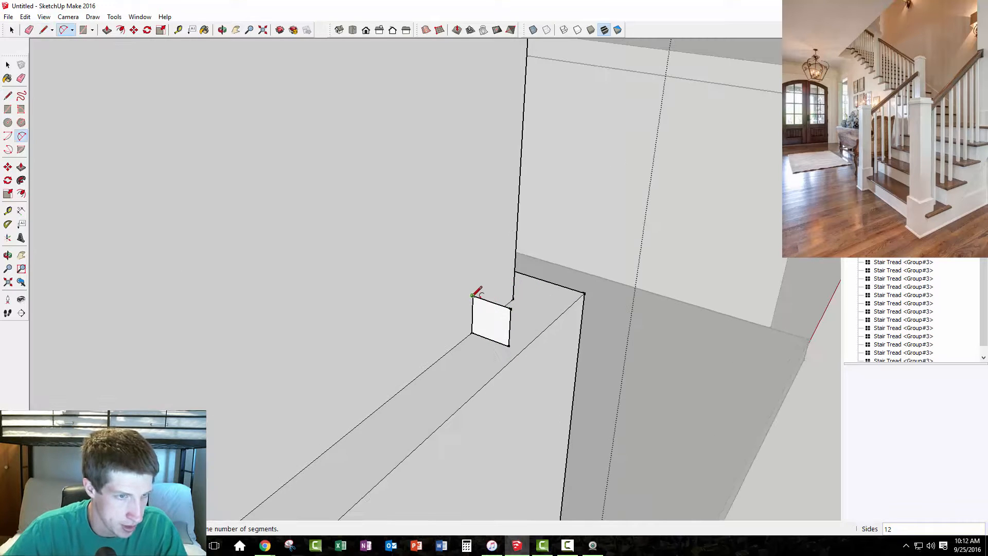
{"action": "scroll", "coordinate": [507, 342], "scroll_direction": "up", "scroll_amount": 3}
{"action": "left_click", "coordinate": [493, 340]}
{"action": "left_click", "coordinate": [504, 304]}
{"action": "scroll", "coordinate": [502, 288], "scroll_direction": "down", "scroll_amount": 2}
{"action": "key", "text": "e"}
{"action": "left_click", "coordinate": [497, 265]}
{"action": "left_click", "coordinate": [514, 284]}
{"action": "key", "text": "space"}
{"action": "key", "text": "e"}
{"action": "left_click", "coordinate": [504, 329]}
Step: Select the edges where the shaft meets the base ledge and sweep the small arc profile around them with Follow Me
{"action": "key", "text": "space"}
{"action": "left_click", "coordinate": [404, 351]}
{"action": "middle_click_drag", "start_coordinate": [548, 320], "coordinate": [349, 342]}
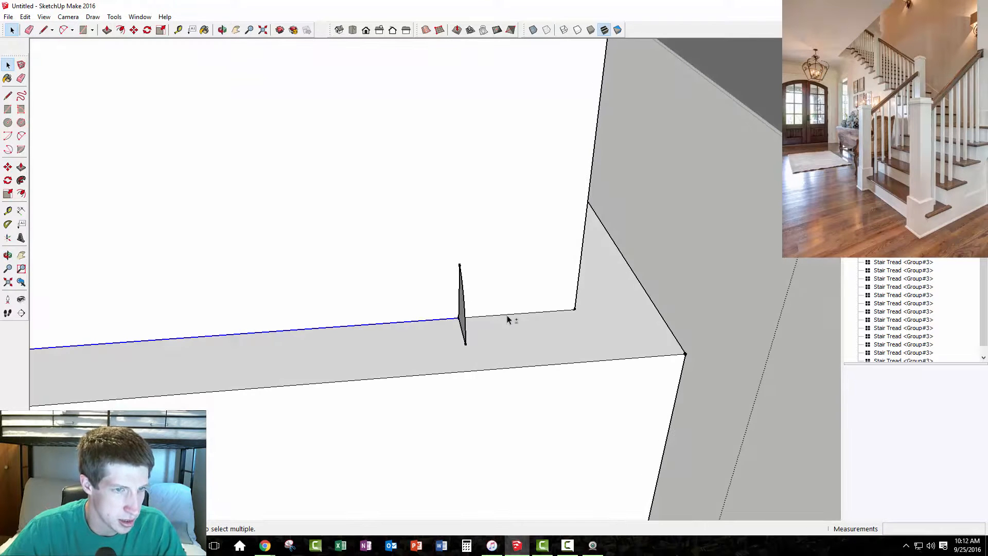
{"action": "middle_click_drag", "start_coordinate": [631, 333], "coordinate": [595, 332]}
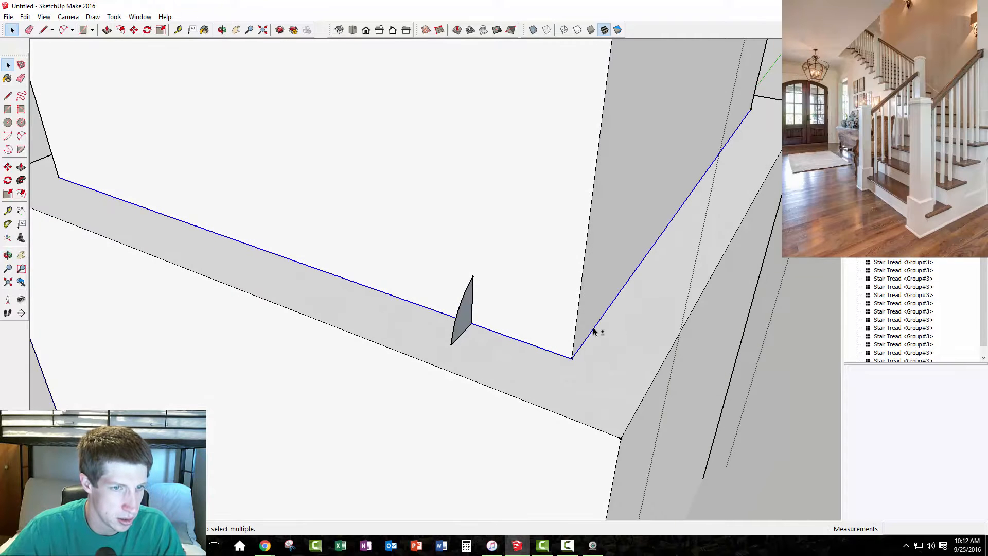
{"action": "middle_click_drag", "start_coordinate": [341, 337], "coordinate": [455, 205]}
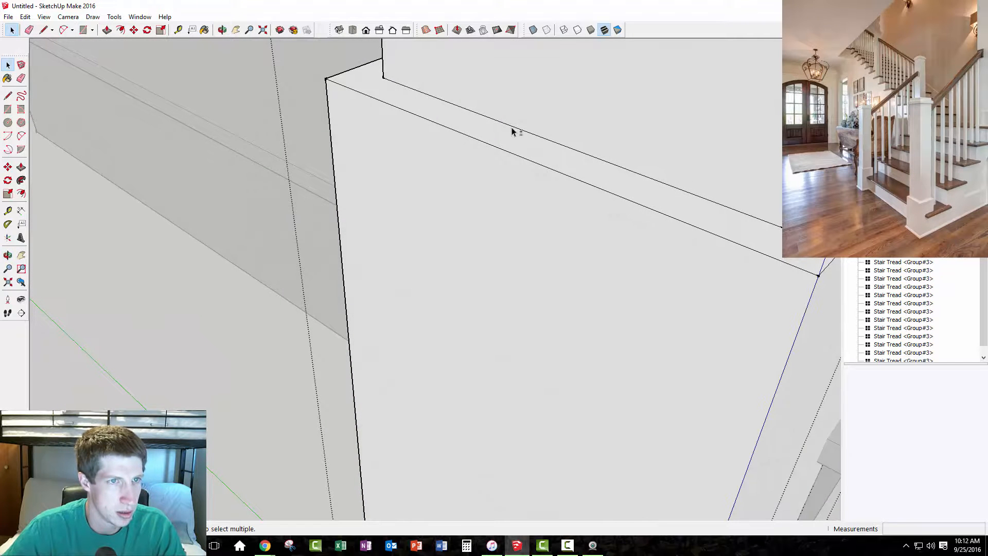
{"action": "middle_click_drag", "start_coordinate": [514, 130], "coordinate": [537, 243]}
{"action": "left_click", "coordinate": [518, 254], "text": "ctrl"}
{"action": "middle_click_drag", "start_coordinate": [674, 309], "coordinate": [621, 119]}
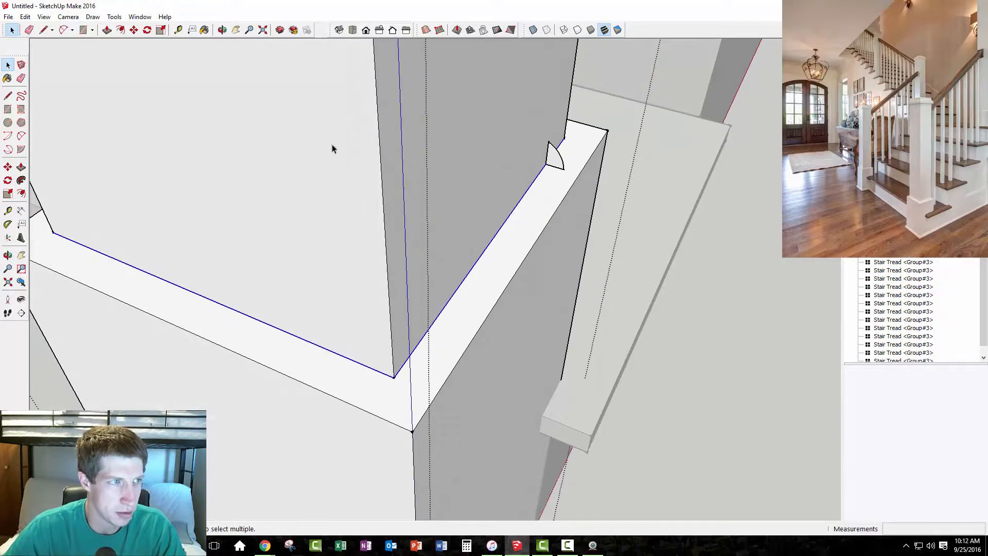
{"action": "left_click", "coordinate": [21, 181]}
{"action": "left_click", "coordinate": [554, 154]}
Step: Switch to the browser's reference photo, place it beside the model, and compare the newel post with it
{"action": "middle_click_drag", "start_coordinate": [591, 183], "coordinate": [567, 371]}
{"action": "scroll", "coordinate": [586, 350], "scroll_direction": "down", "scroll_amount": 7}
{"action": "scroll", "coordinate": [586, 350], "scroll_direction": "up", "scroll_amount": 4}
{"action": "scroll", "coordinate": [585, 339], "scroll_direction": "down", "scroll_amount": 4}
{"action": "scroll", "coordinate": [585, 337], "scroll_direction": "up", "scroll_amount": 3}
{"action": "scroll", "coordinate": [458, 419], "scroll_direction": "down", "scroll_amount": 2}
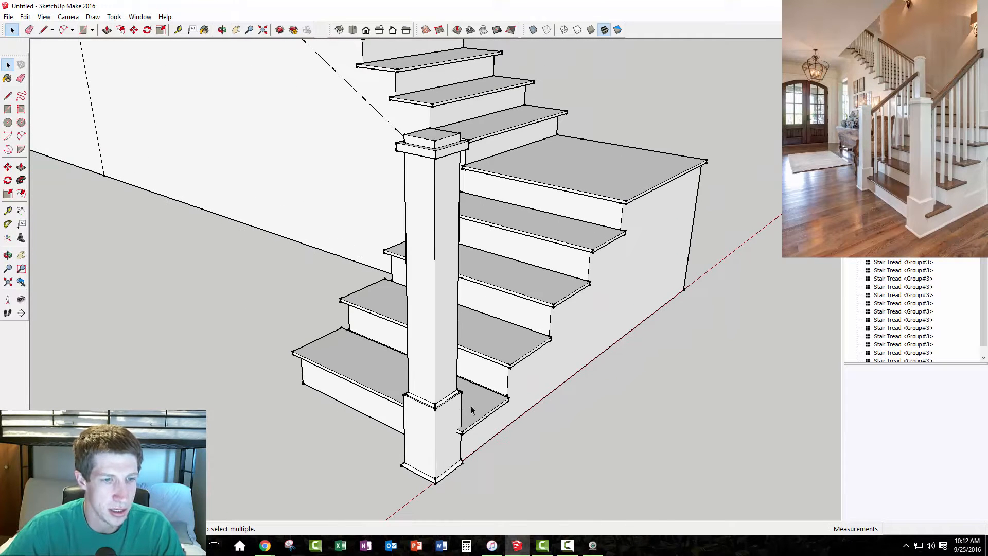
{"action": "left_click", "coordinate": [265, 544]}
{"action": "left_click_drag", "start_coordinate": [538, 81], "coordinate": [719, 46]}
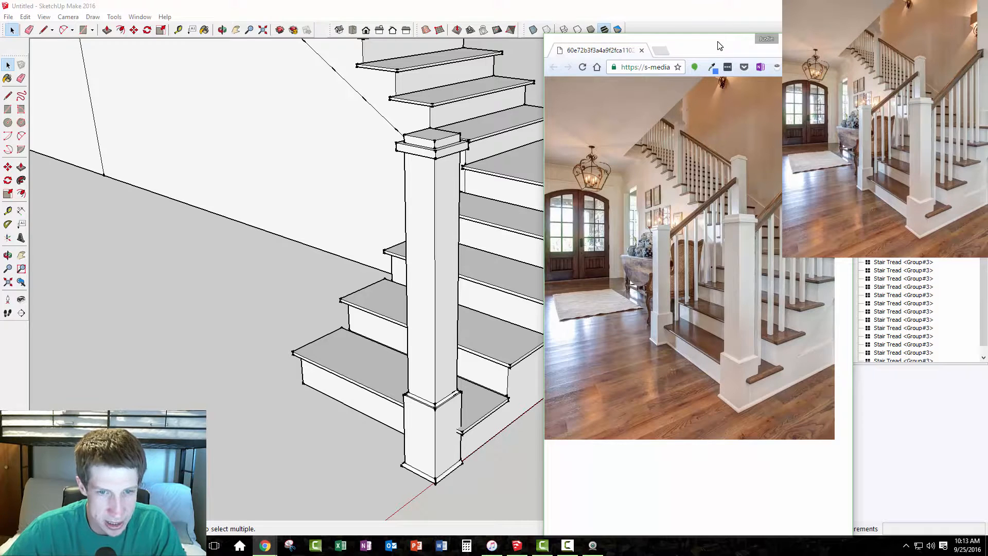
Step: Return to SketchUp and move the newel post along the stair's side so its base overlaps the first tread
{"action": "left_click", "coordinate": [420, 443]}
{"action": "mouse_move", "coordinate": [427, 443]}
{"action": "middle_mouse_down"}
{"action": "mouse_move", "coordinate": [419, 431]}
{"action": "mouse_move", "coordinate": [374, 435]}
{"action": "middle_mouse_up"}
{"action": "key", "text": "m"}
{"action": "left_click", "coordinate": [375, 419]}
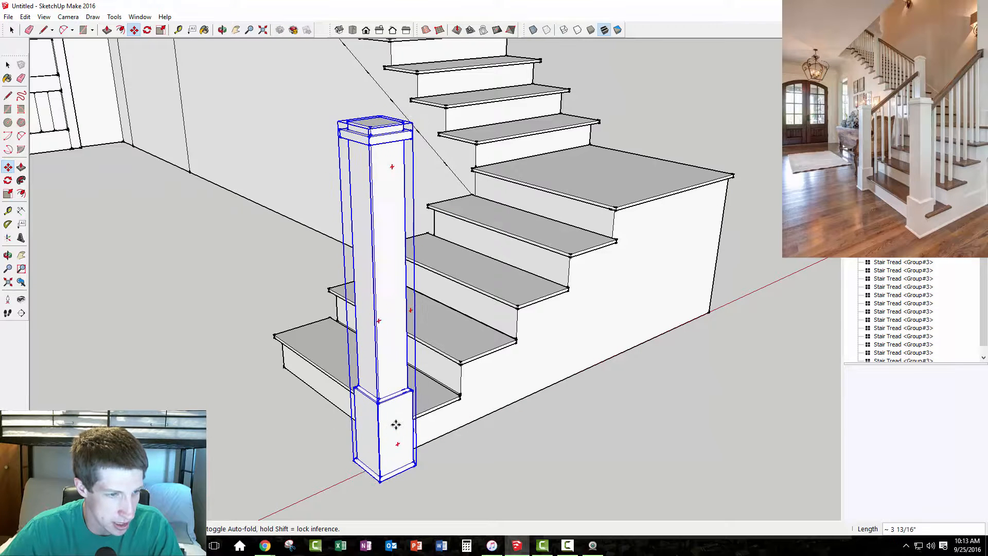
{"action": "left_click", "coordinate": [397, 420]}
{"action": "key", "text": "space"}
Step: Copy the newel post 2' 6" across the front of the first step to its opposite bottom corner
{"action": "scroll", "coordinate": [407, 432], "scroll_direction": "down", "scroll_amount": 3}
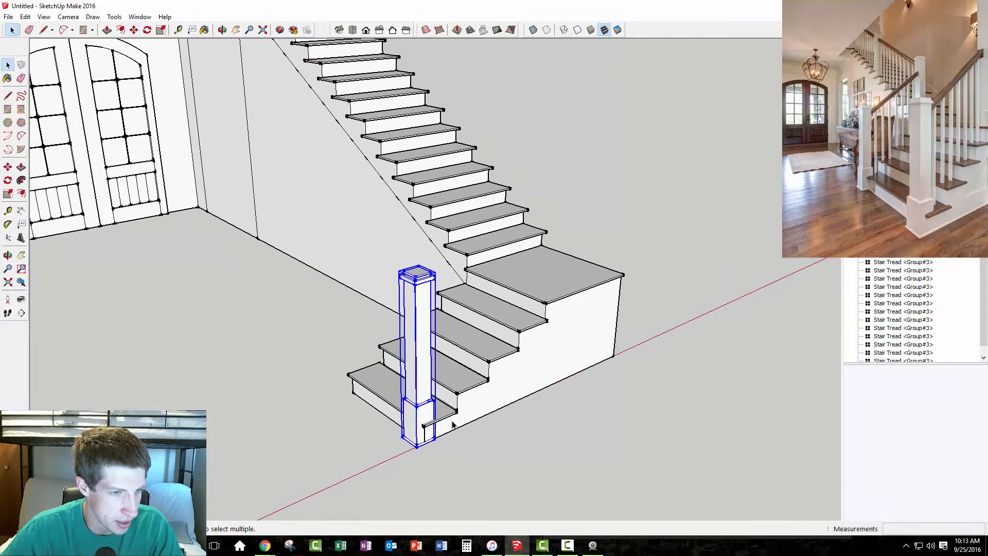
{"action": "key", "text": "o"}
{"action": "left_click_drag", "start_coordinate": [447, 426], "coordinate": [771, 408]}
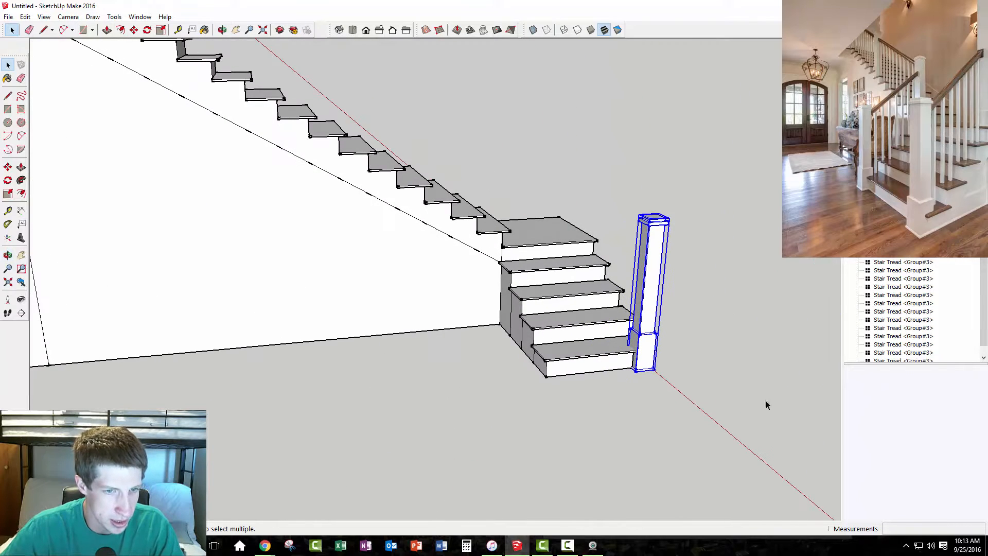
{"action": "scroll", "coordinate": [644, 348], "scroll_direction": "up", "scroll_amount": 5}
{"action": "key", "text": "space"}
{"action": "scroll", "coordinate": [656, 337], "scroll_direction": "up", "scroll_amount": 3}
{"action": "key", "text": "m"}
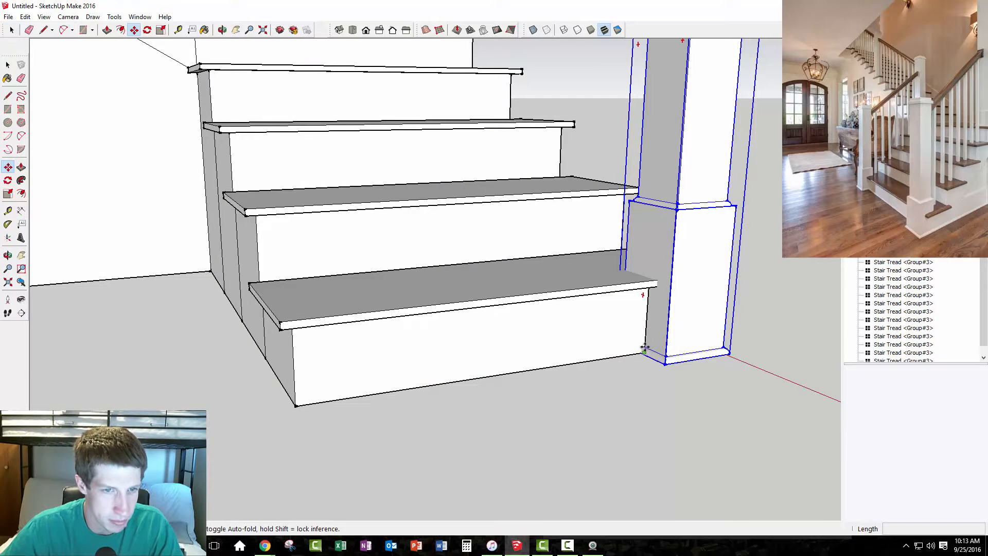
{"action": "left_click", "coordinate": [644, 344]}
{"action": "key", "text": "ctrl"}
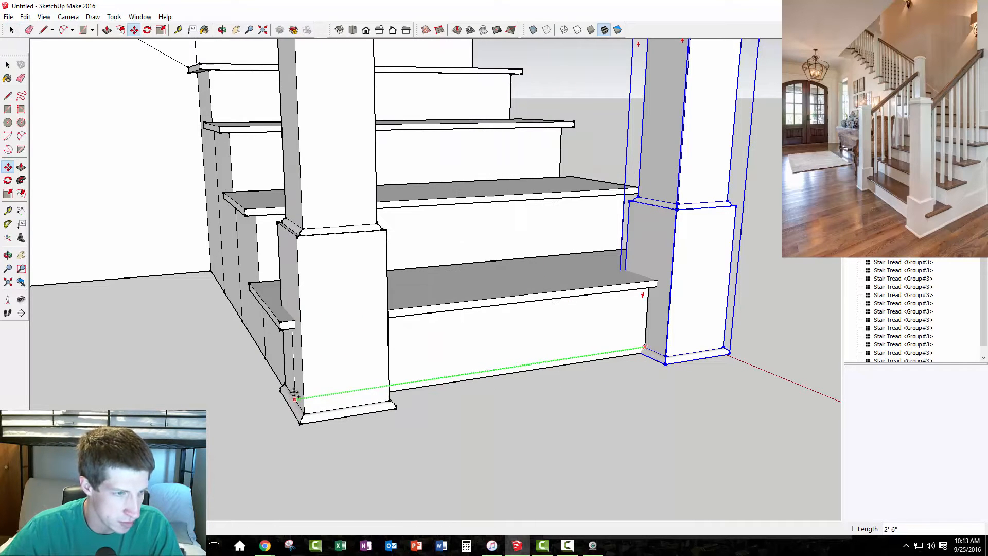
{"action": "left_click", "coordinate": [295, 394]}
{"action": "scroll", "coordinate": [330, 397], "scroll_direction": "down", "scroll_amount": 6}
{"action": "middle_click_drag", "start_coordinate": [475, 384], "coordinate": [93, 389]}
{"action": "scroll", "coordinate": [277, 254], "scroll_direction": "up", "scroll_amount": 5}
{"action": "key", "text": "space"}
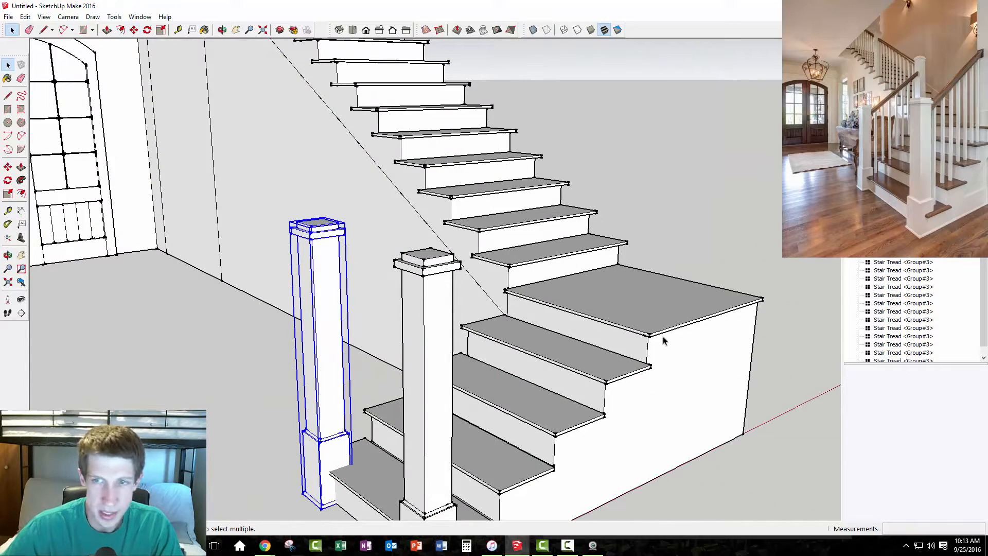
Step: Switch to the browser's reference photo, move it clear of the model, and compare the pair of newel posts with it
{"action": "scroll", "coordinate": [455, 512], "scroll_direction": "down", "scroll_amount": 3}
{"action": "scroll", "coordinate": [466, 516], "scroll_direction": "up", "scroll_amount": 4}
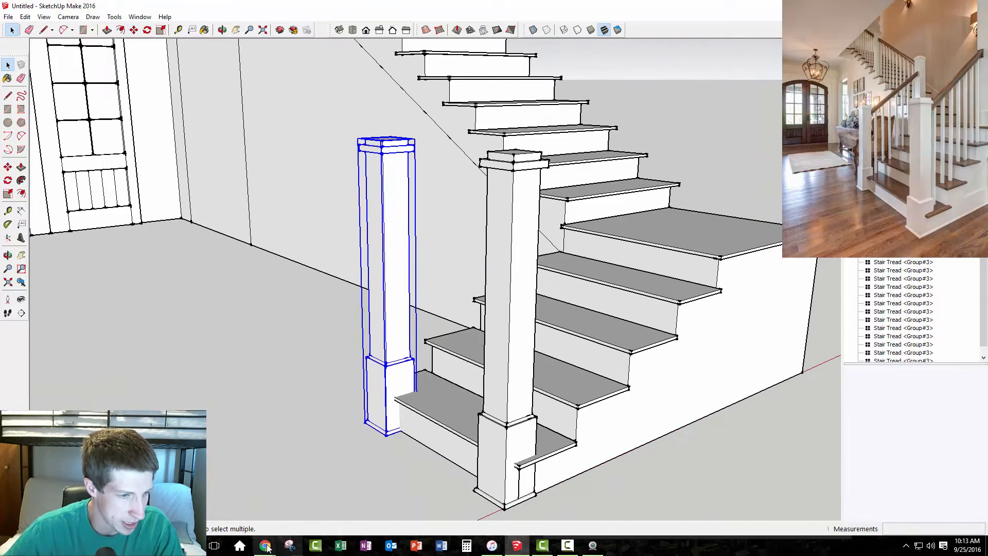
{"action": "mouse_move", "coordinate": [264, 548]}
{"action": "left_click", "coordinate": [315, 499]}
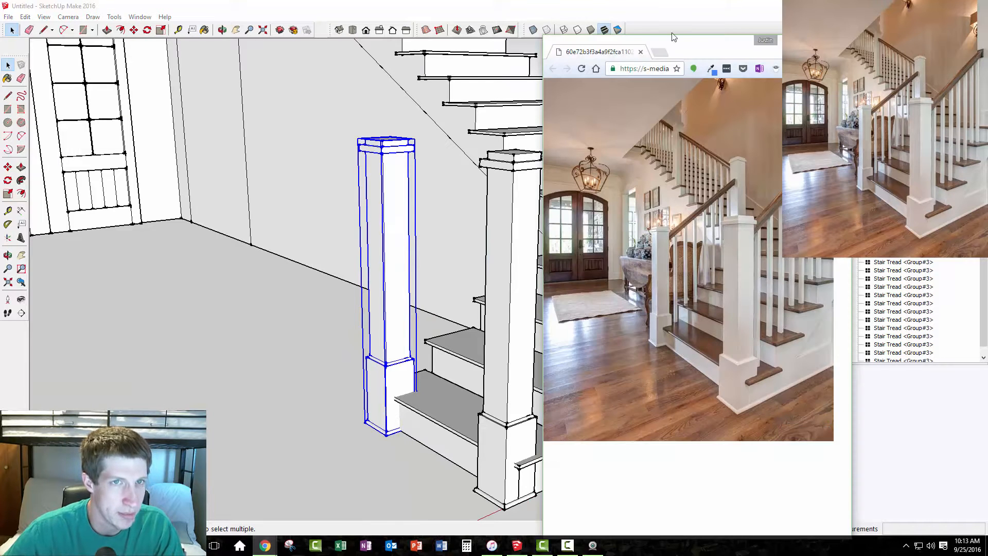
{"action": "left_click_drag", "start_coordinate": [709, 41], "coordinate": [767, 34]}
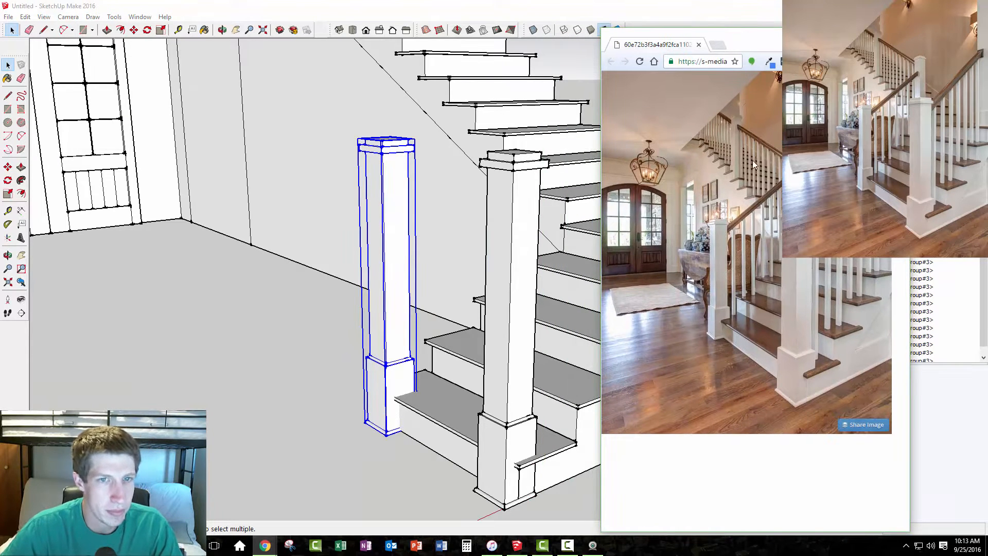
{"action": "middle_click_drag", "start_coordinate": [441, 330], "coordinate": [403, 309]}
{"action": "scroll", "coordinate": [404, 309], "scroll_direction": "down", "scroll_amount": 3}
{"action": "left_click", "coordinate": [568, 547]}
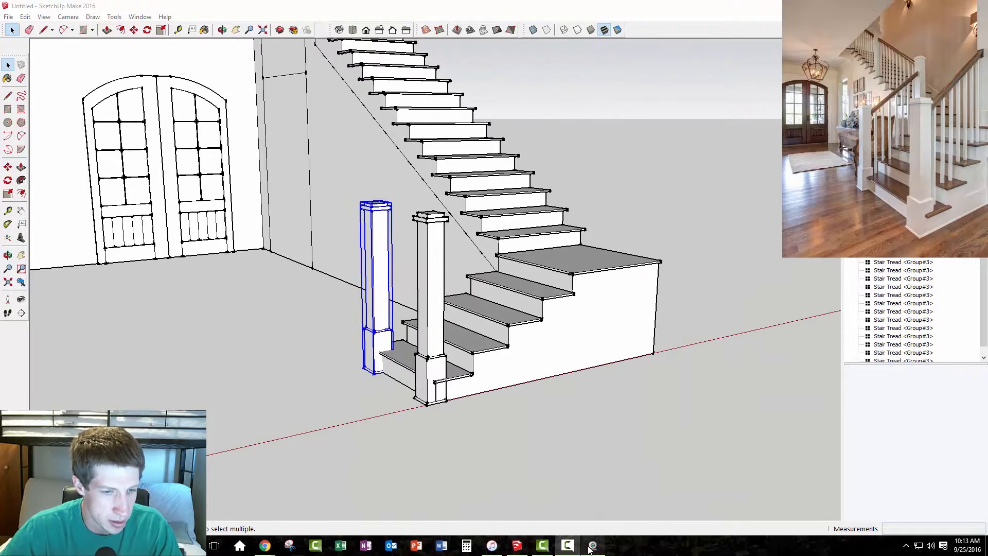
Step: Examine how both newel posts meet the first step and how they sit in the whole entryway with doors and stairs
{"action": "mouse_move", "coordinate": [569, 549]}
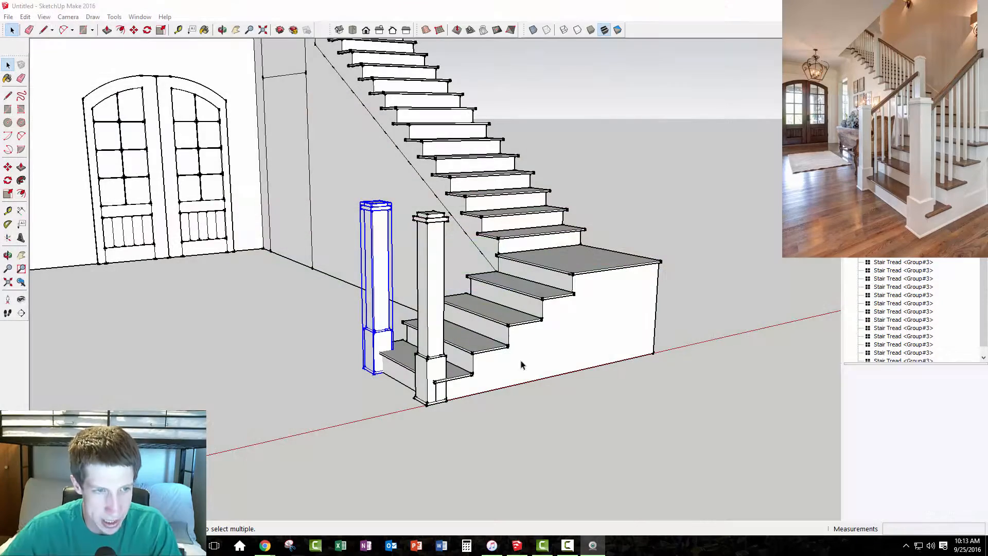
{"action": "scroll", "coordinate": [582, 361], "scroll_direction": "up", "scroll_amount": 3}
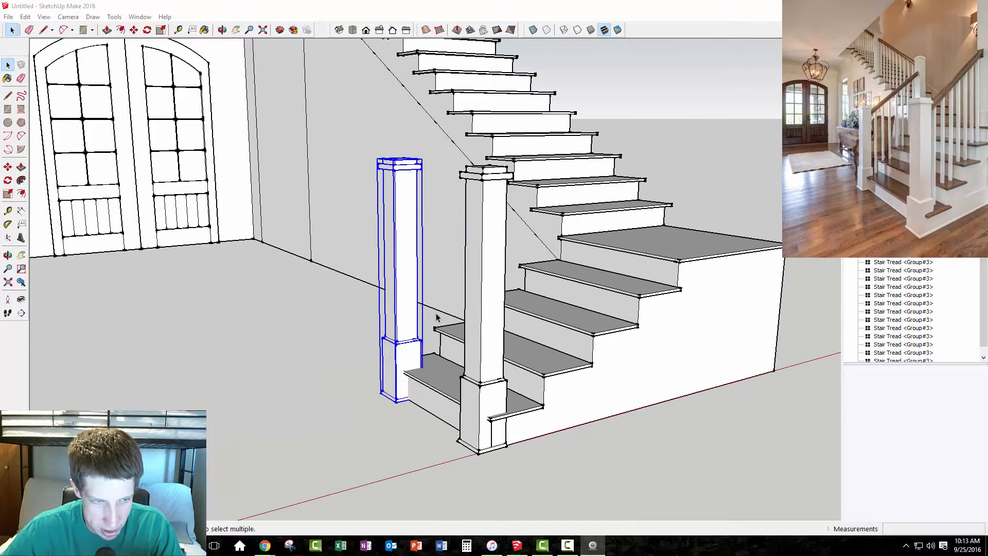
{"action": "scroll", "coordinate": [656, 342], "scroll_direction": "down", "scroll_amount": 2}
{"action": "scroll", "coordinate": [532, 372], "scroll_direction": "up", "scroll_amount": 3}
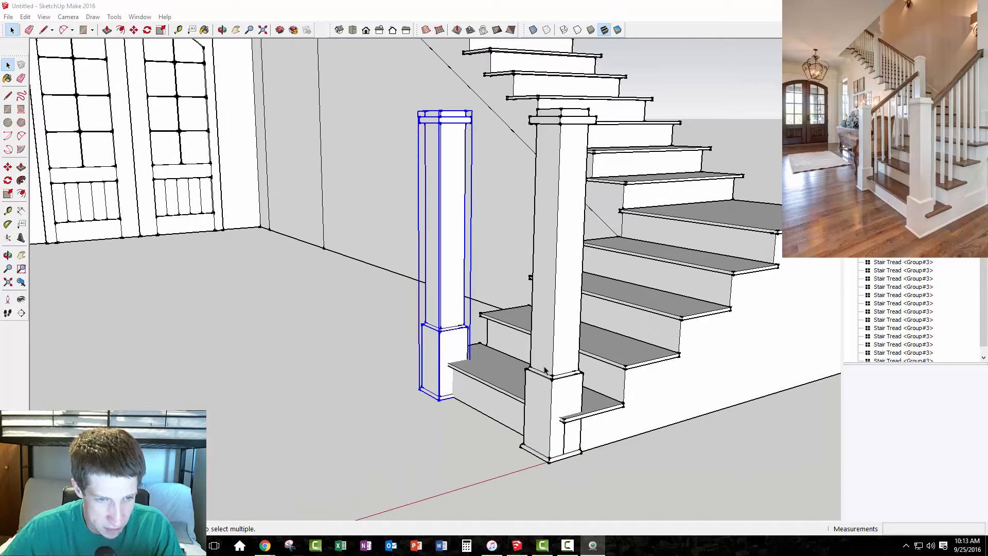
{"action": "scroll", "coordinate": [563, 405], "scroll_direction": "up", "scroll_amount": 4}
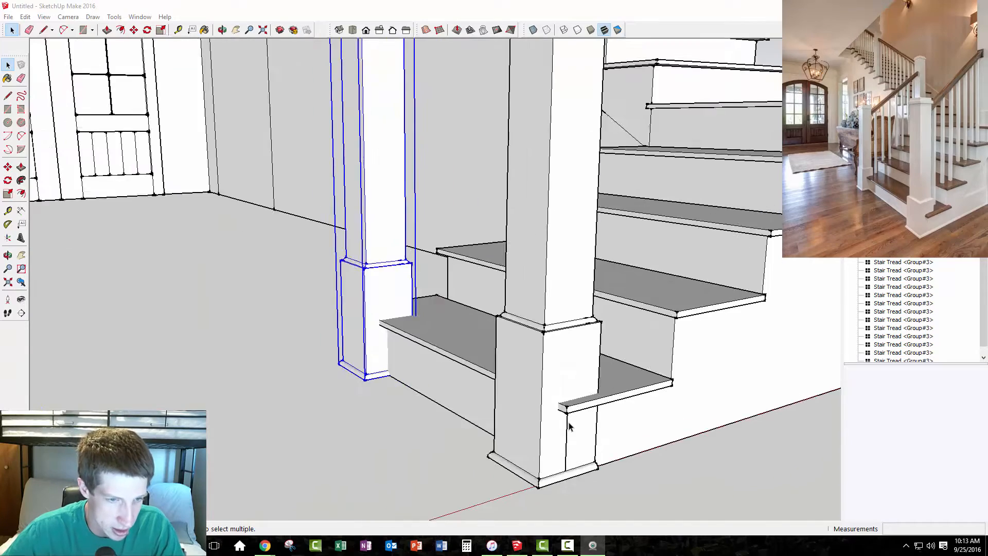
{"action": "middle_click_drag", "start_coordinate": [577, 427], "coordinate": [547, 389]}
{"action": "scroll", "coordinate": [625, 395], "scroll_direction": "down", "scroll_amount": 5}
{"action": "scroll", "coordinate": [634, 348], "scroll_direction": "down", "scroll_amount": 2}
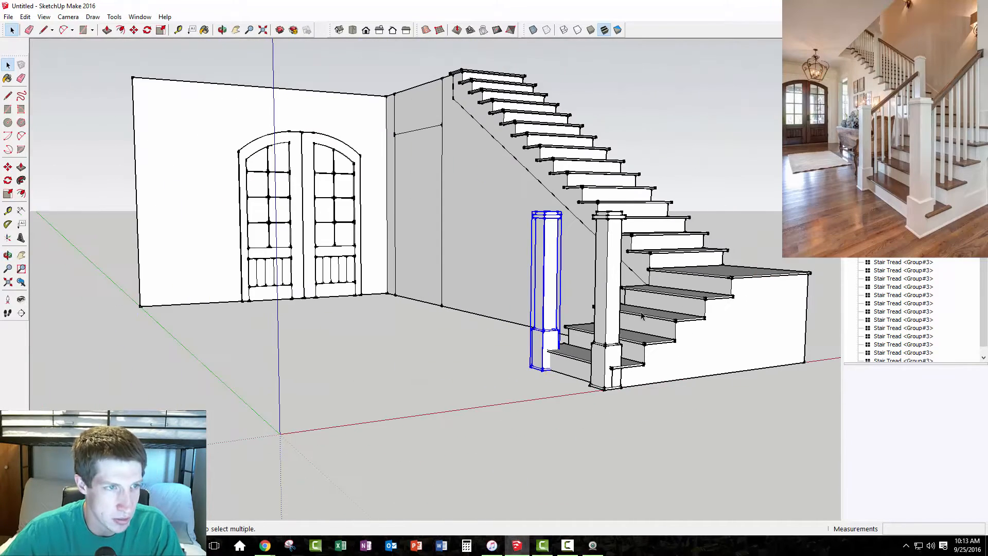
{"action": "middle_click_drag", "start_coordinate": [435, 273], "coordinate": [288, 238]}
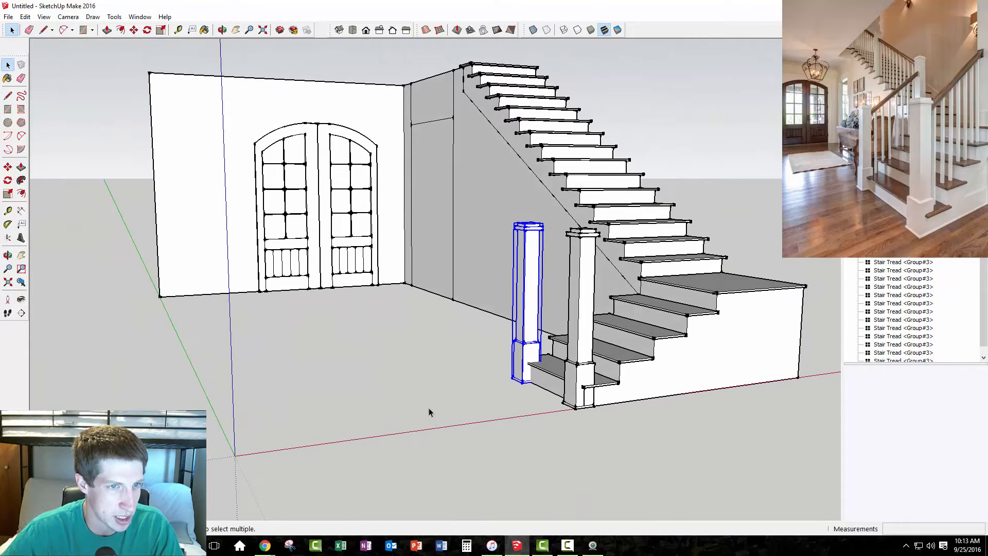
{"action": "scroll", "coordinate": [422, 395], "scroll_direction": "down", "scroll_amount": 2}
{"action": "scroll", "coordinate": [308, 187], "scroll_direction": "up", "scroll_amount": 3}
{"action": "scroll", "coordinate": [309, 185], "scroll_direction": "down", "scroll_amount": 2}
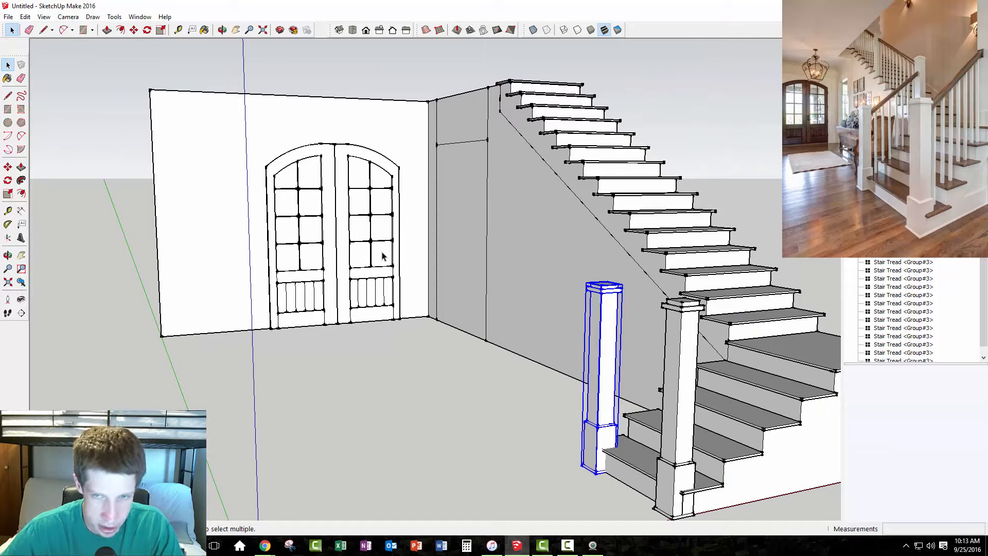